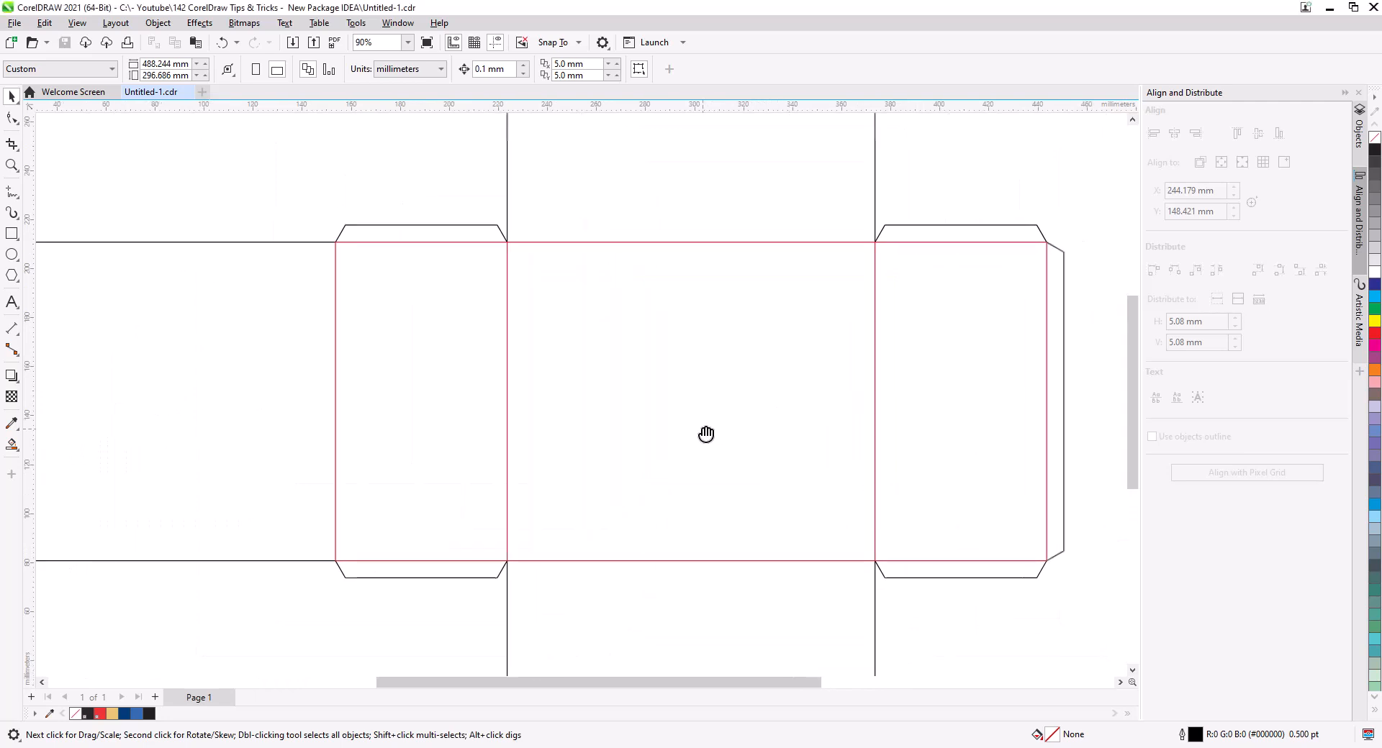
# Draw a horizontal line about 206 mm long across the wide middle panel and align it vertically centred with the panel's right fold line.
pyautogui.click(11, 196)
pyautogui.click(43, 209)
pyautogui.moveTo(360, 411); pyautogui.dragTo(871, 412)
pyautogui.press('space')
pyautogui.keyDown('shift'); pyautogui.click(768, 365); pyautogui.keyUp('shift')
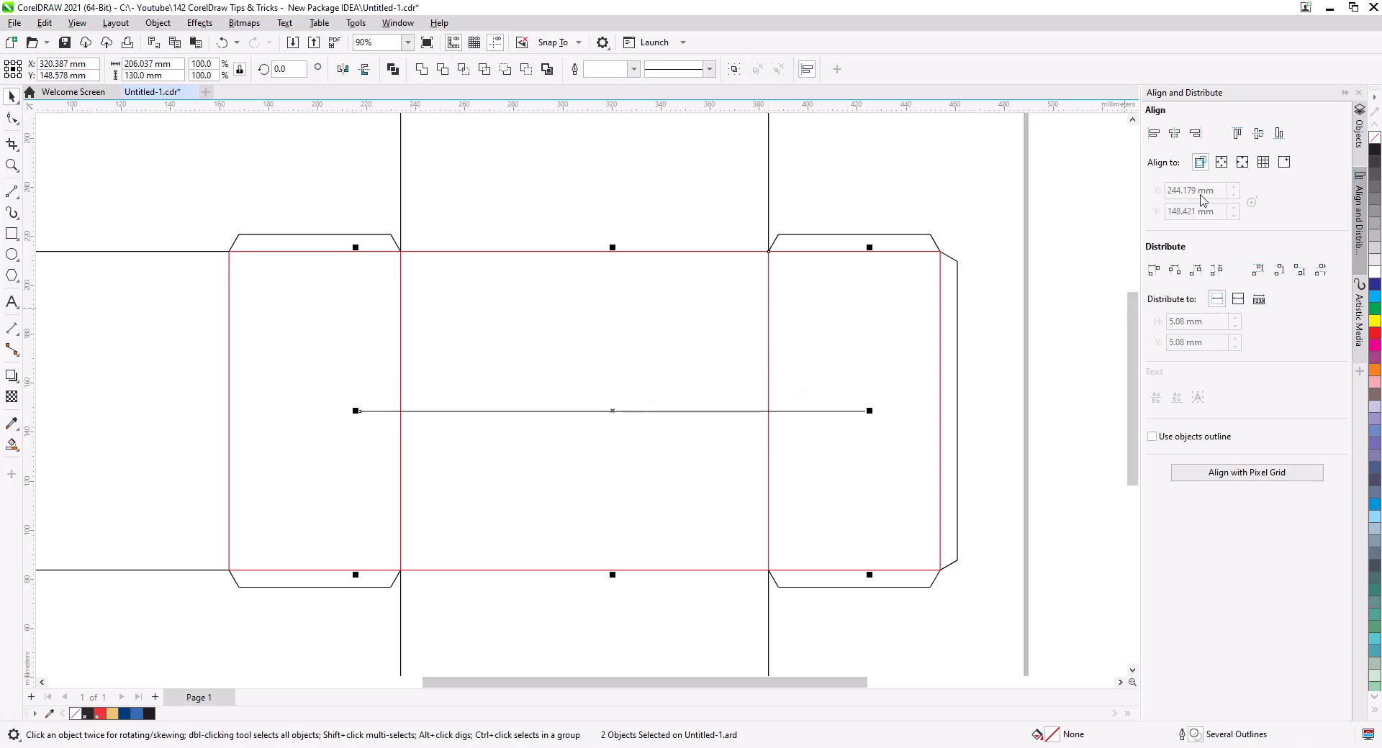
pyautogui.click(1259, 137)
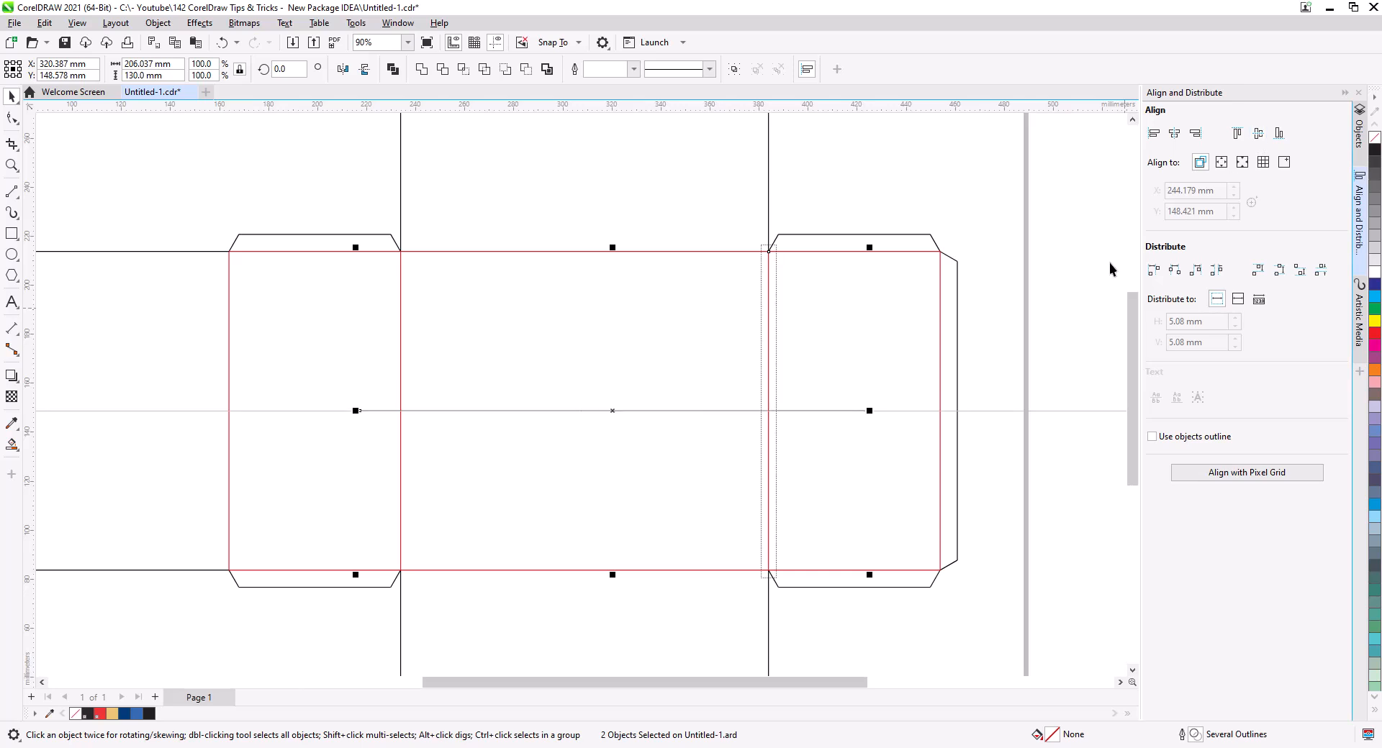
pyautogui.click(1002, 373)
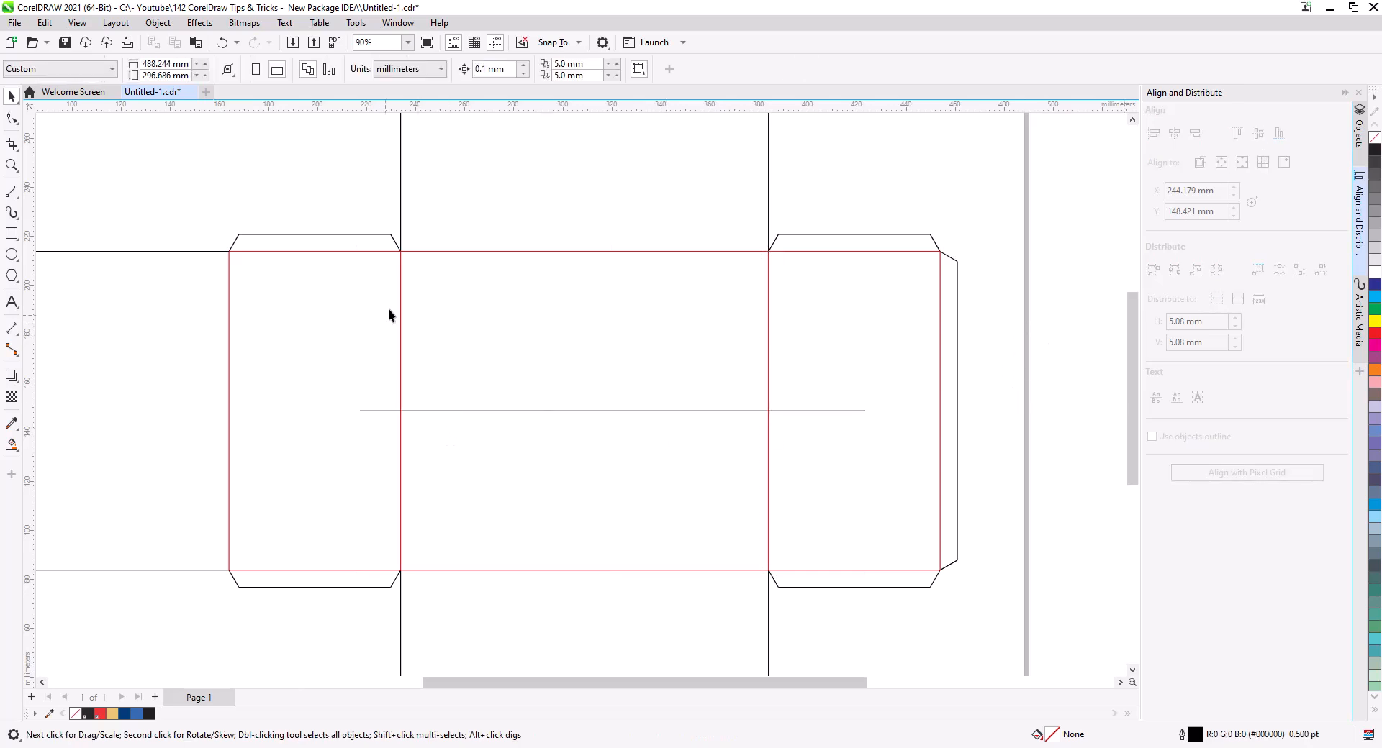
# Draw an open Bézier path on the left side panel, from its upper-right corner diagonally inward, straight down, then across to its left fold line.
pyautogui.scroll(2, 329, 347)
pyautogui.moveTo(336, 359); pyautogui.dragTo(475, 310)
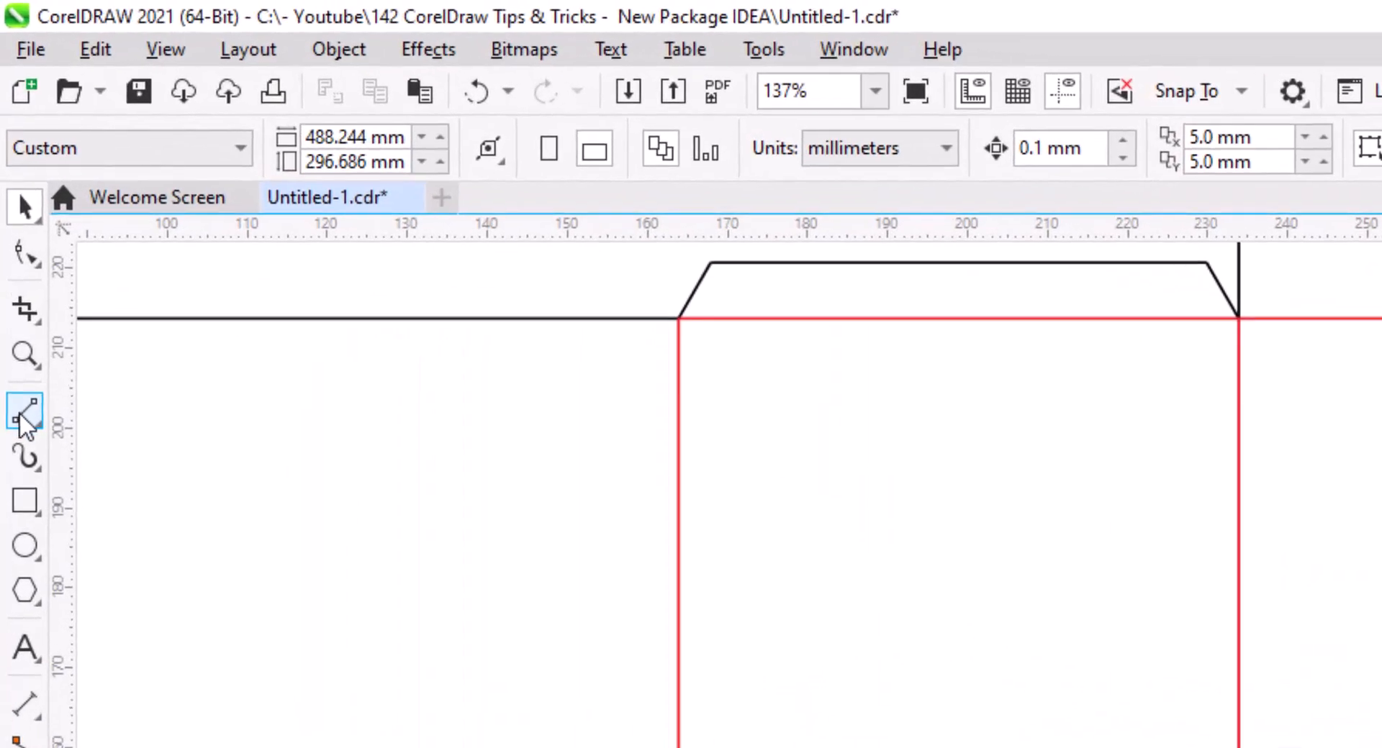
pyautogui.click(13, 200)
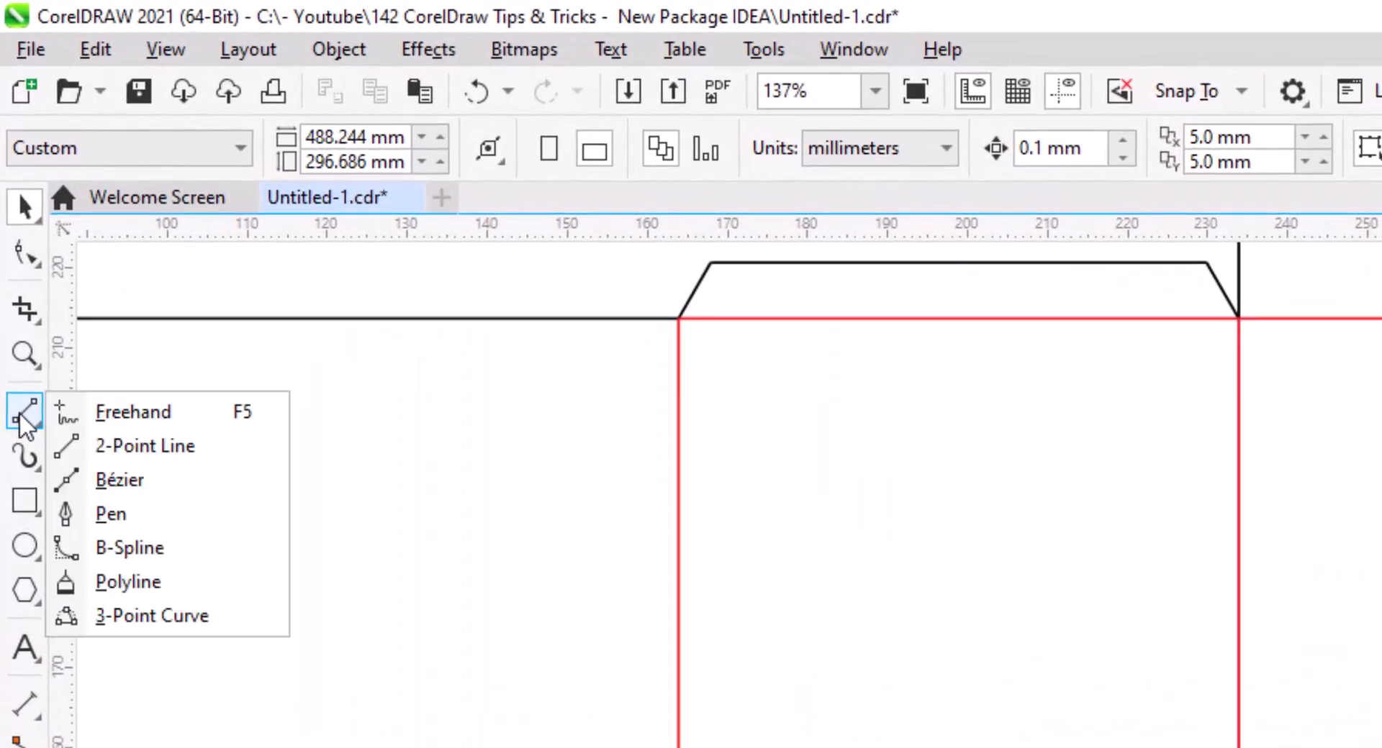
pyautogui.click(133, 491)
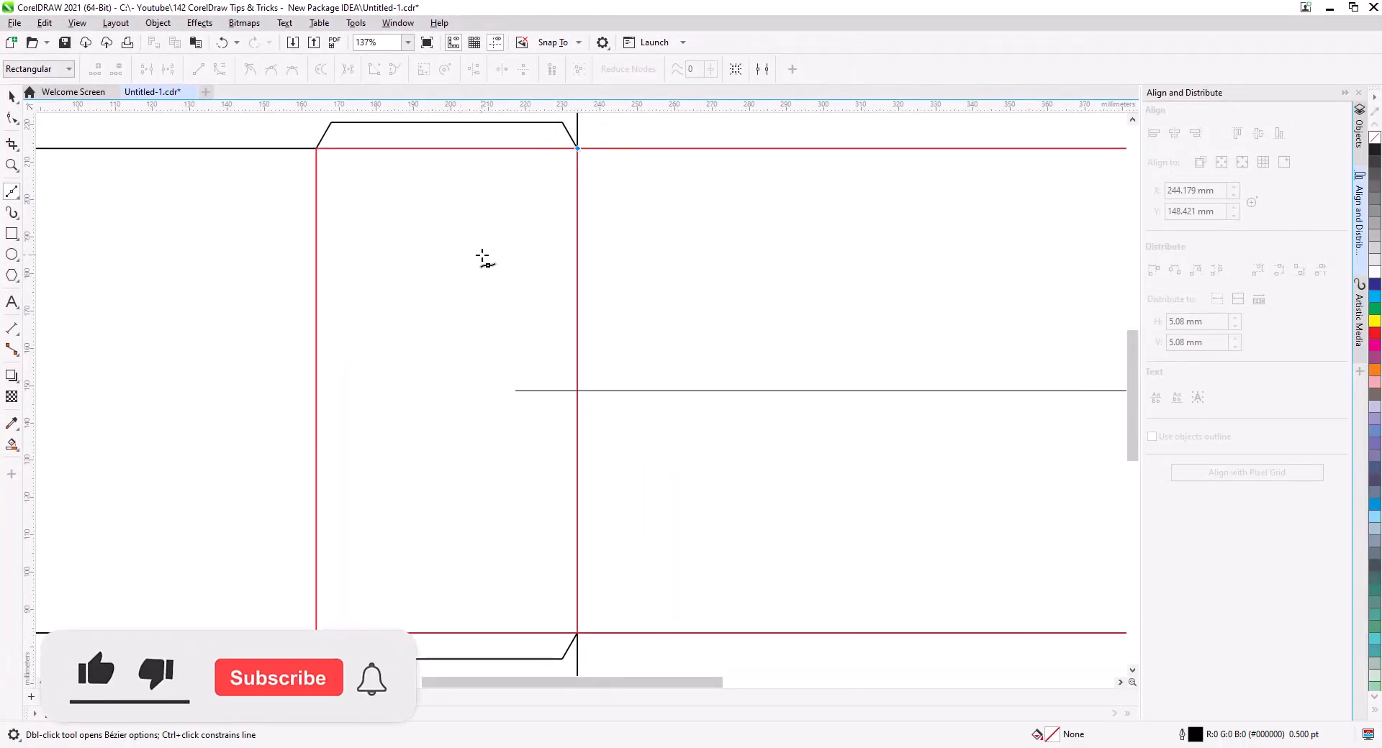
pyautogui.click(479, 256)
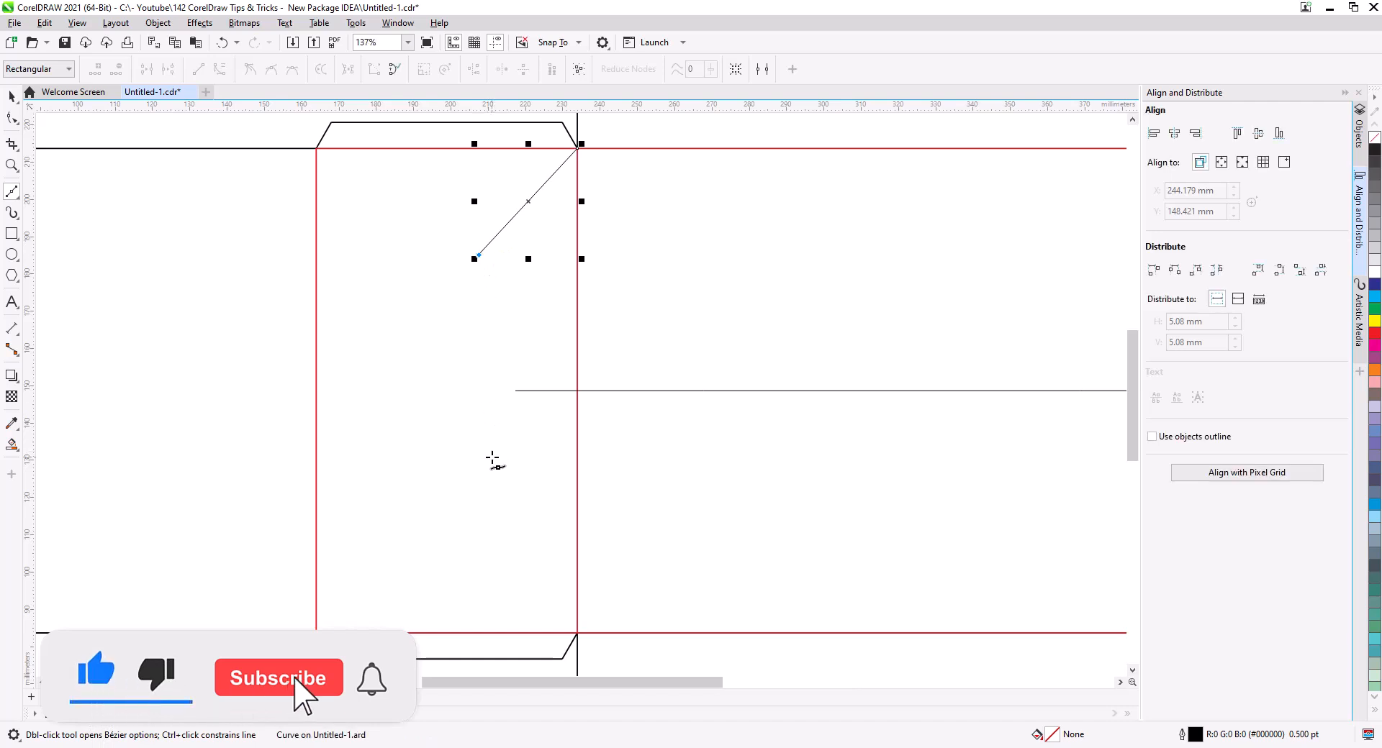
pyautogui.press('ctrl')
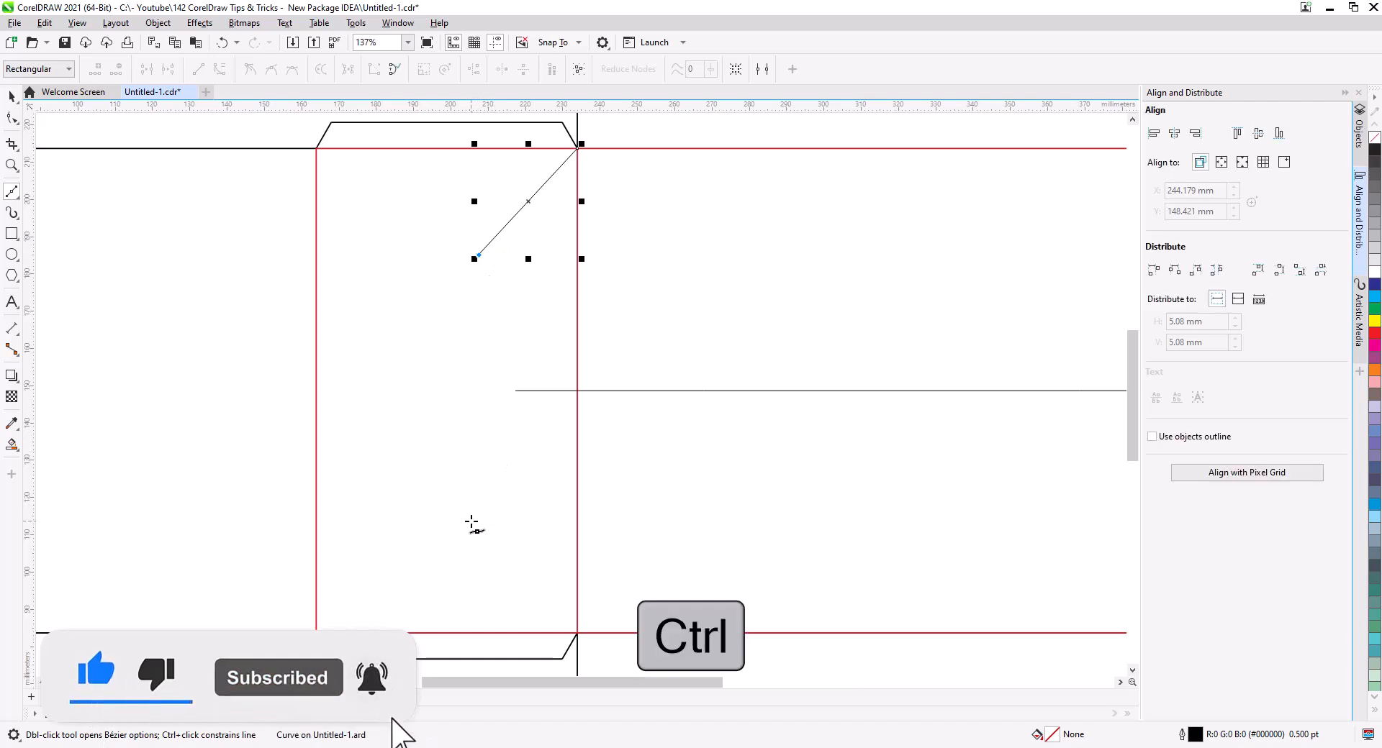
pyautogui.keyDown('ctrl'); pyautogui.click(478, 517); pyautogui.keyUp('ctrl')
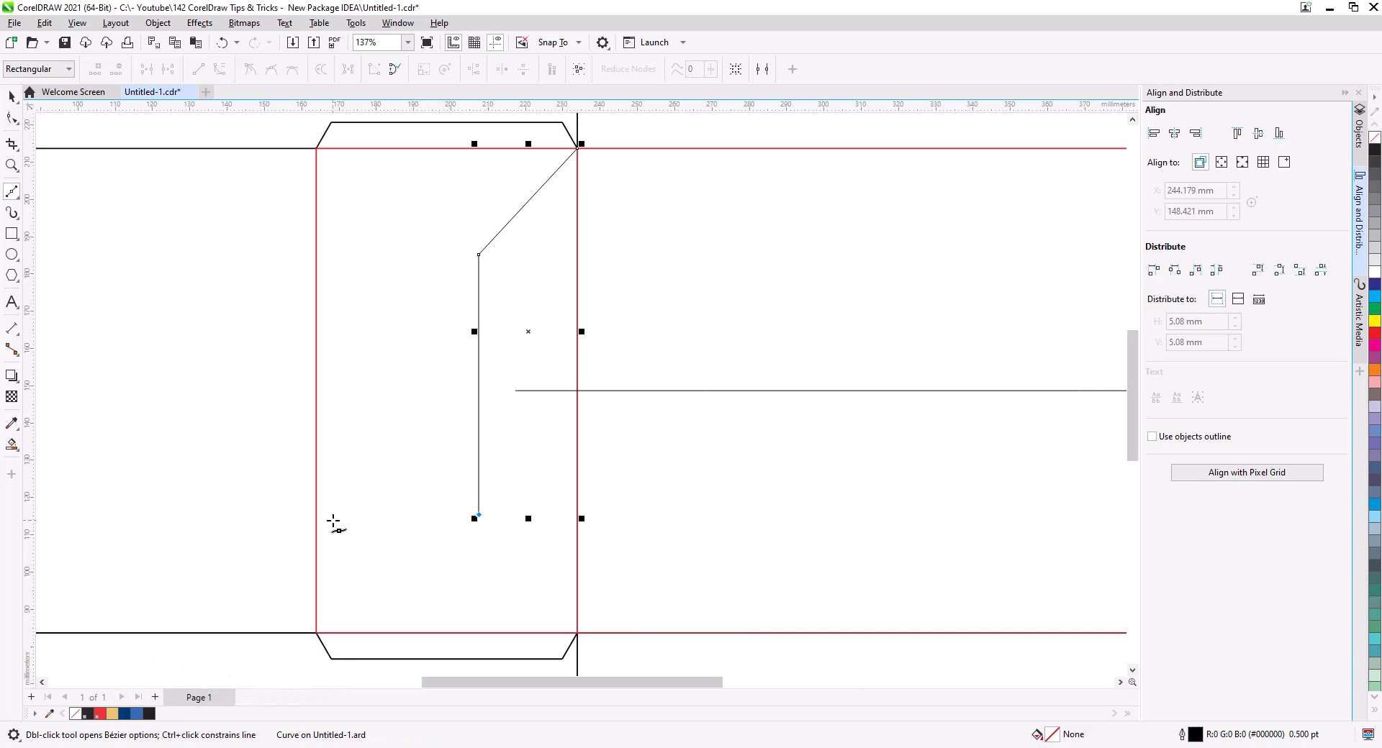
pyautogui.keyDown('ctrl'); pyautogui.click(332, 518); pyautogui.keyUp('ctrl')
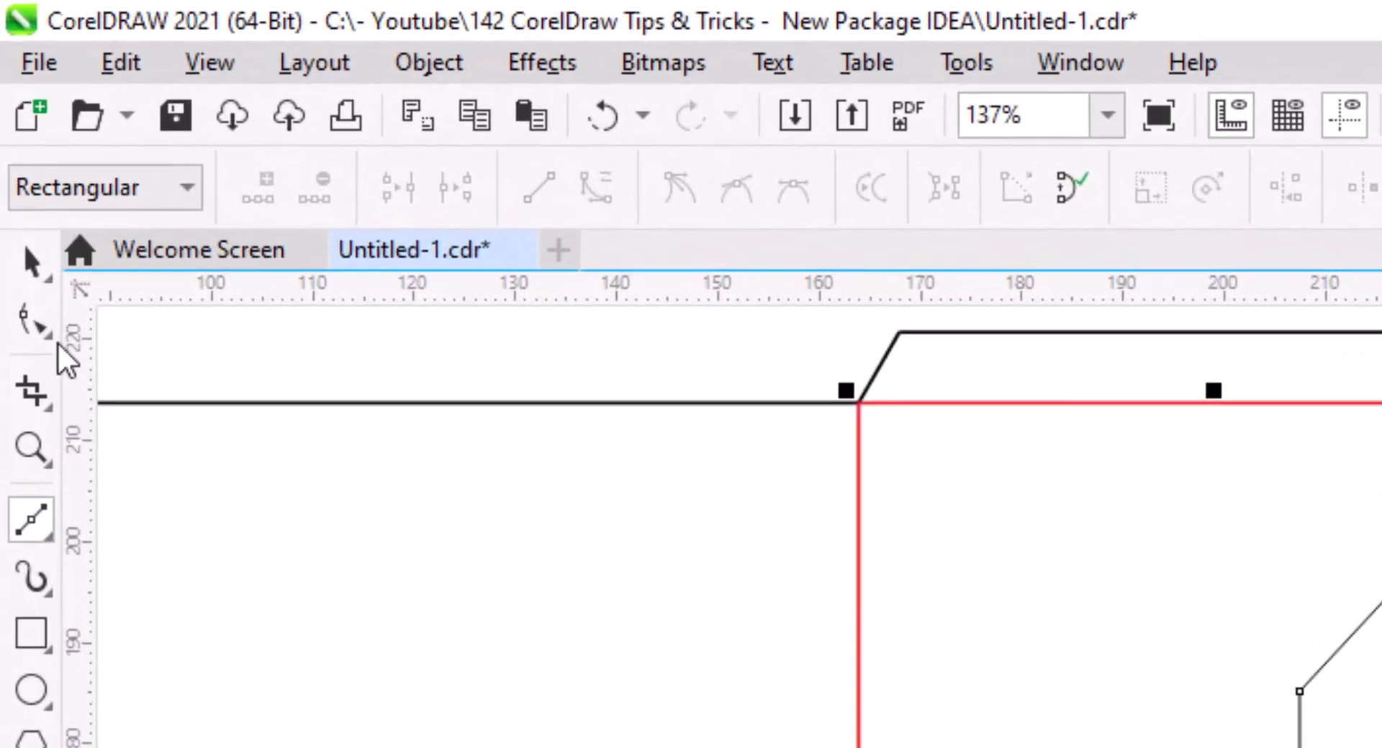
# Convert the path's segments to curves and bend the upper diagonal and the short lower-left segment into smooth arcs.
pyautogui.click(33, 326)
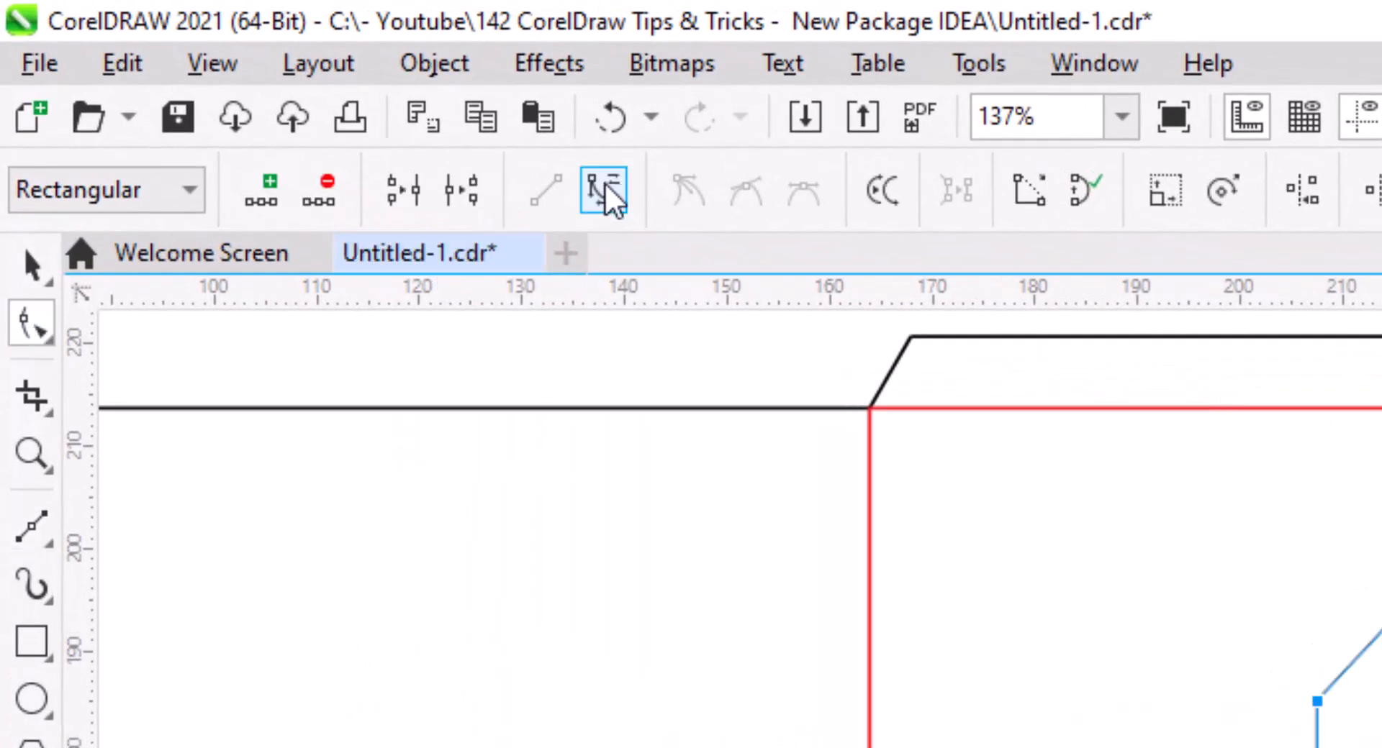
pyautogui.click(603, 190)
pyautogui.moveTo(527, 198); pyautogui.dragTo(477, 199)
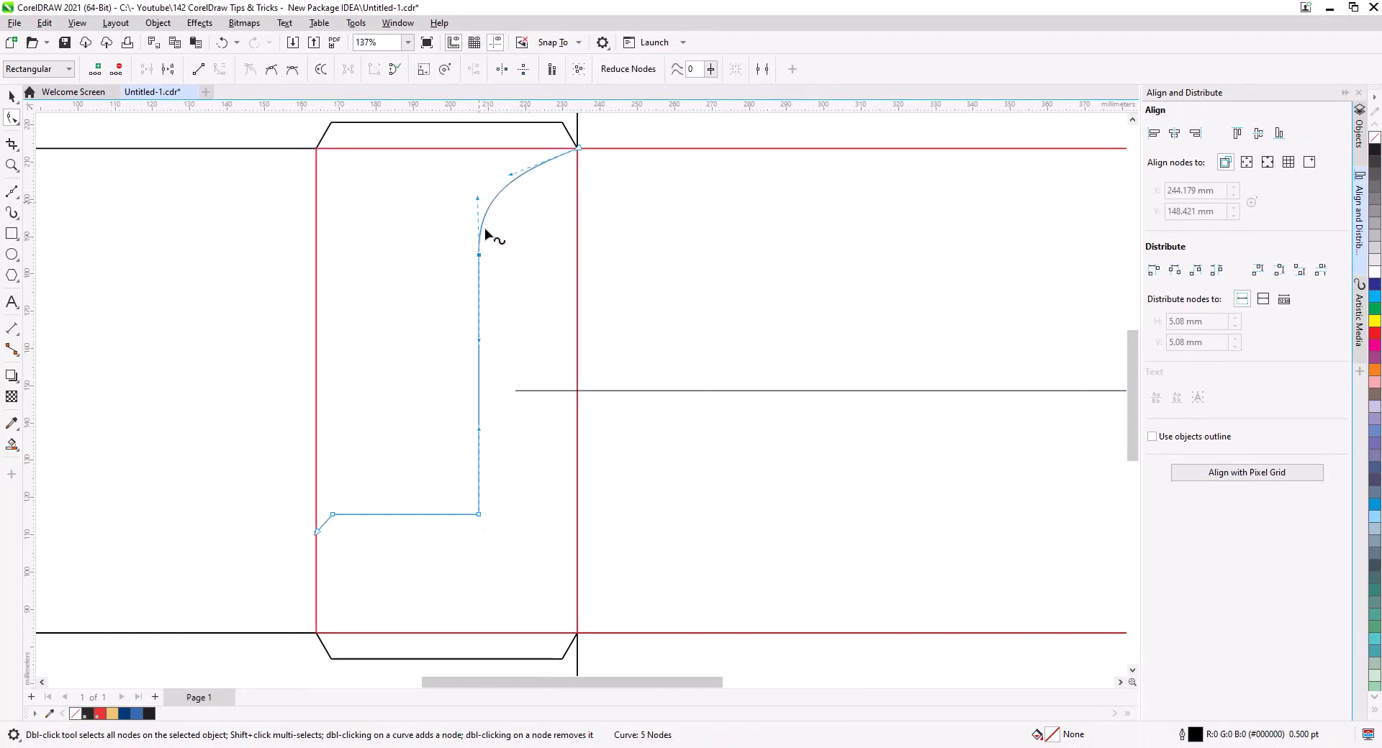
pyautogui.scroll(5, 534, 554)
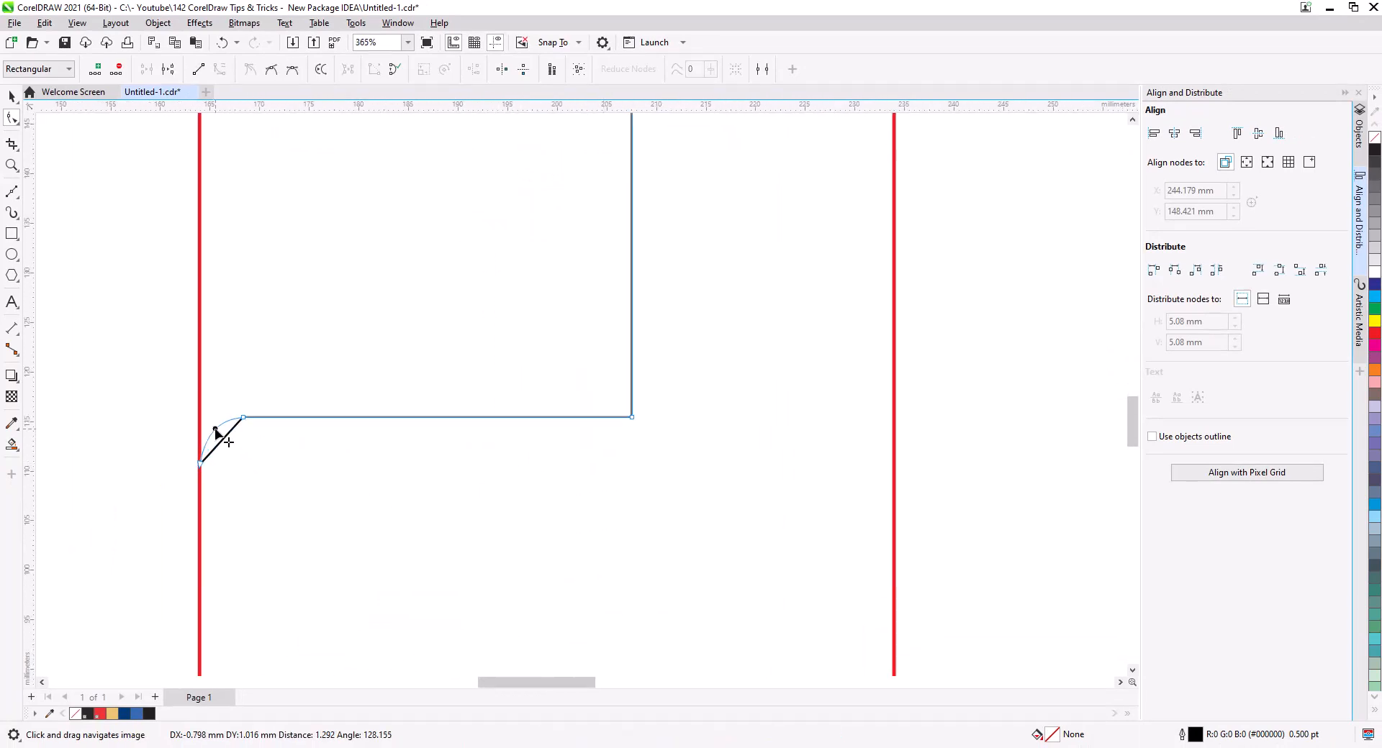
pyautogui.moveTo(216, 419)
pyautogui.mouseDown()
pyautogui.moveTo(194, 485)
pyautogui.moveTo(203, 418)
pyautogui.mouseUp()
pyautogui.scroll(4, 205, 453)
pyautogui.scroll(-10, 236, 408)
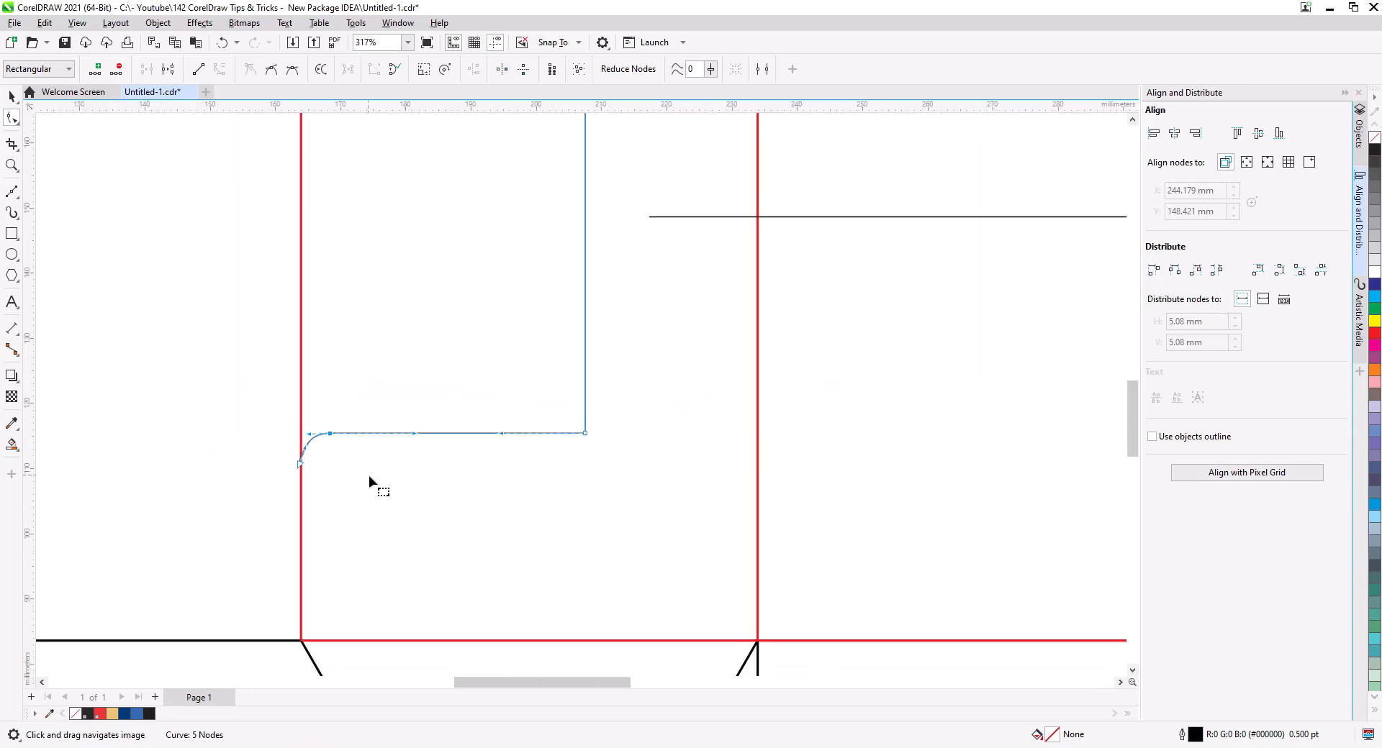
# Fillet the path's lower-right corner with a 13 mm radius using the Corners docker.
pyautogui.scroll(3, 479, 418)
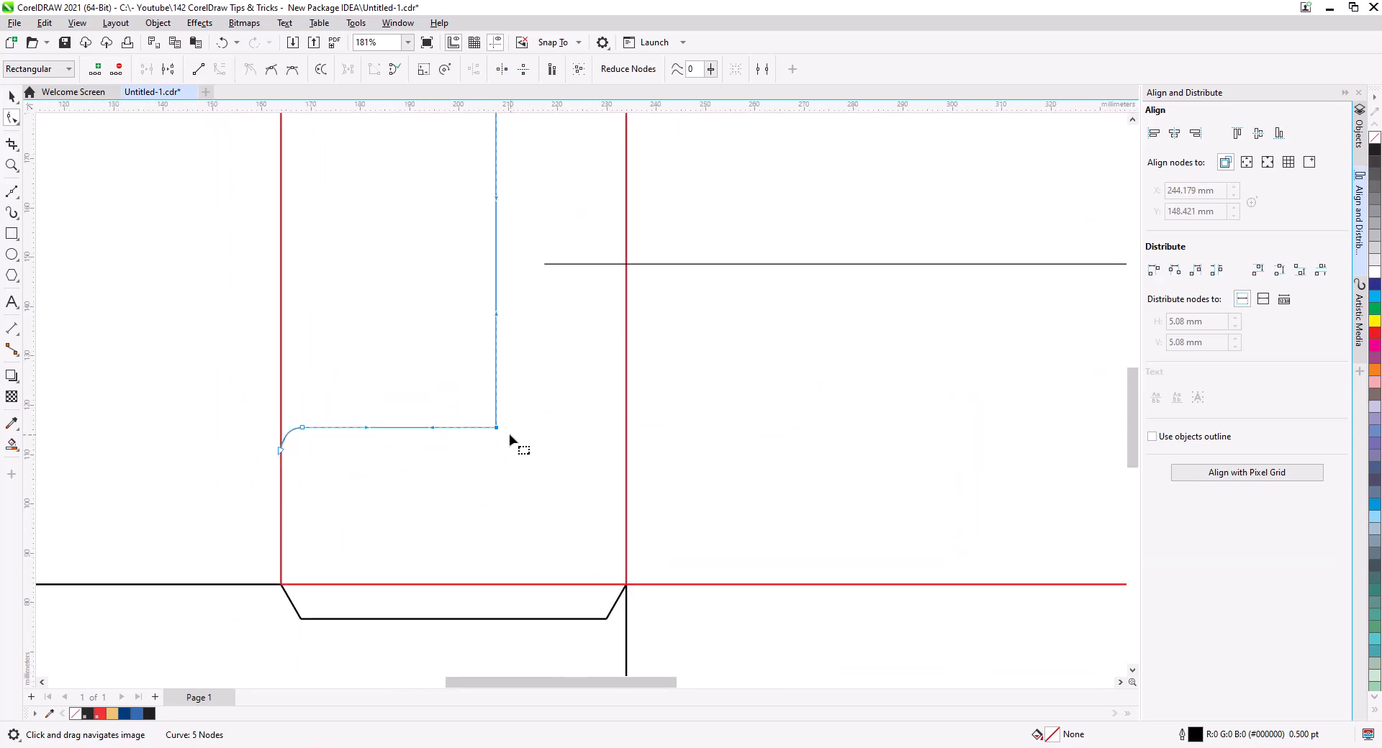
pyautogui.click(397, 22)
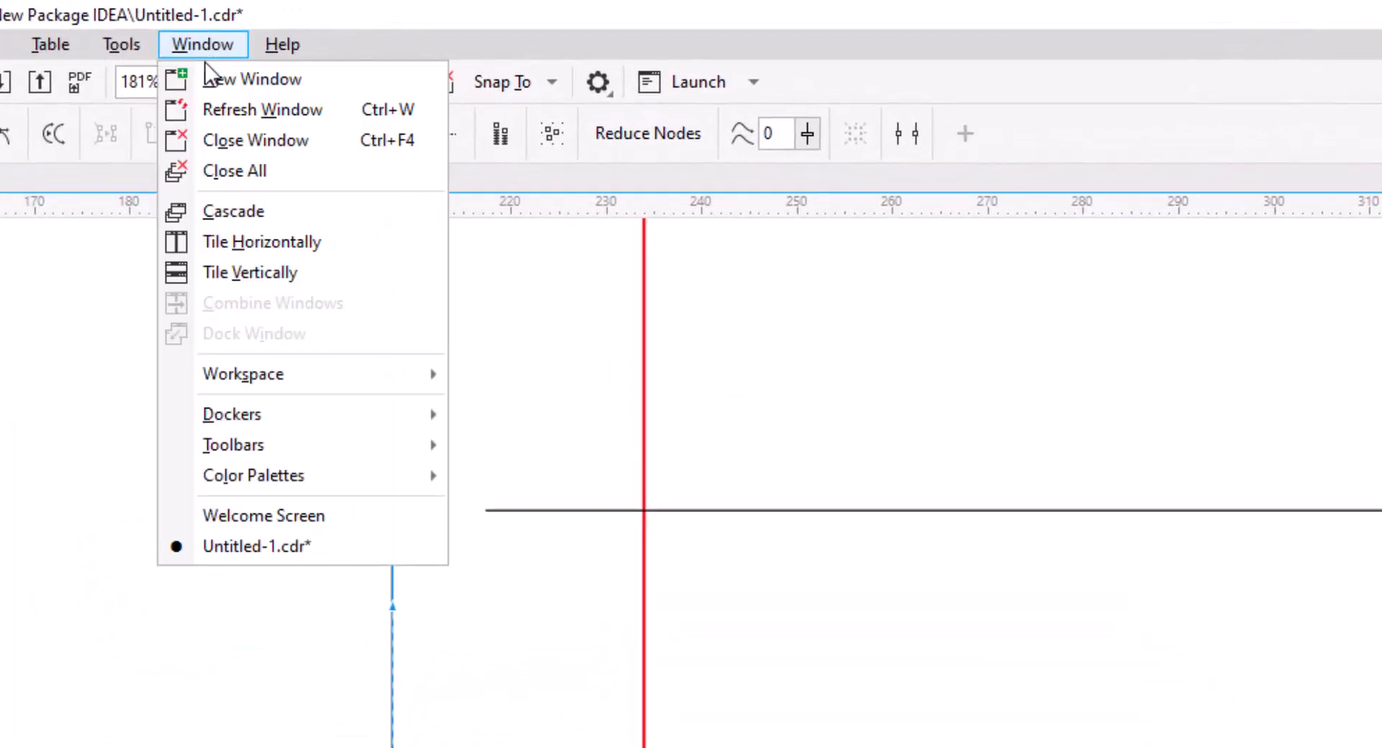
pyautogui.moveTo(298, 403)
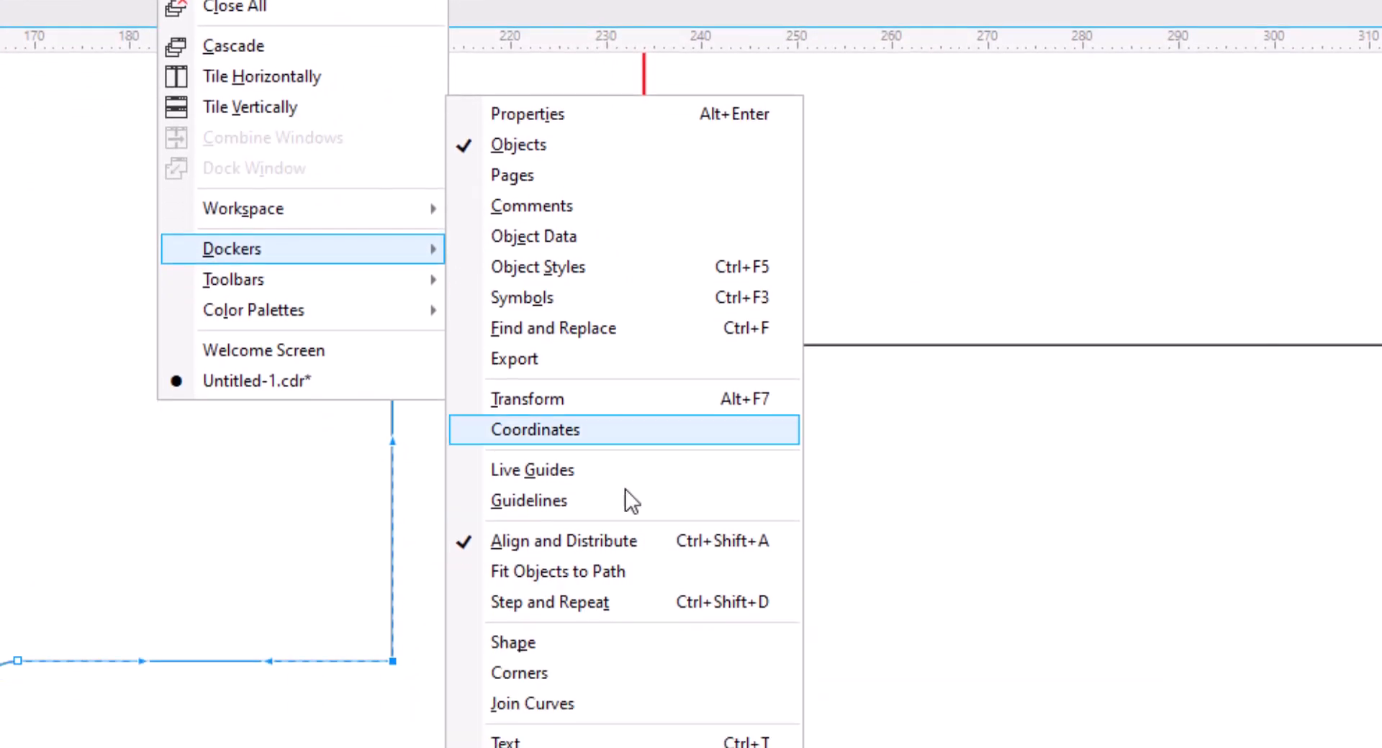
pyautogui.click(569, 606)
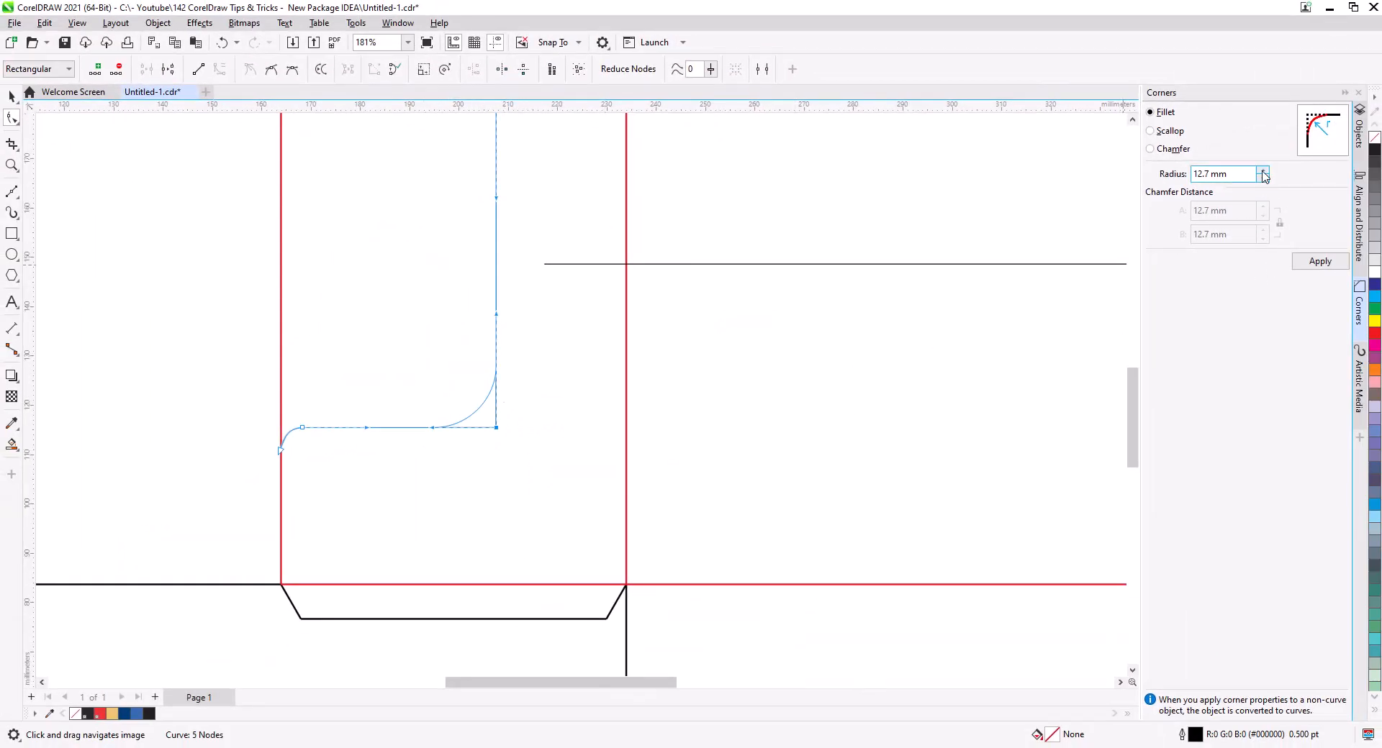
pyautogui.click(1320, 261)
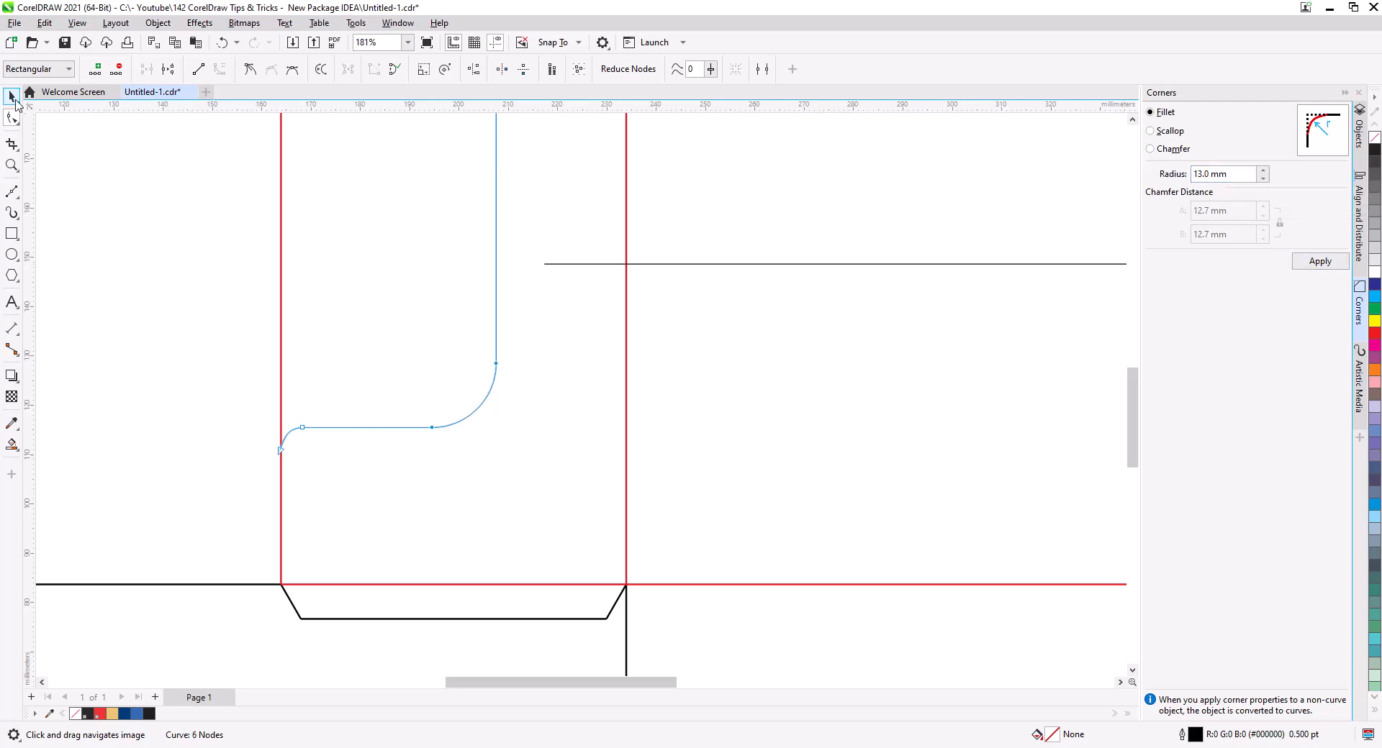
# Fill the side panel area enclosed by the path and the fold lines with blue using Smart Fill.
pyautogui.click(12, 96)
pyautogui.scroll(-3, 432, 389)
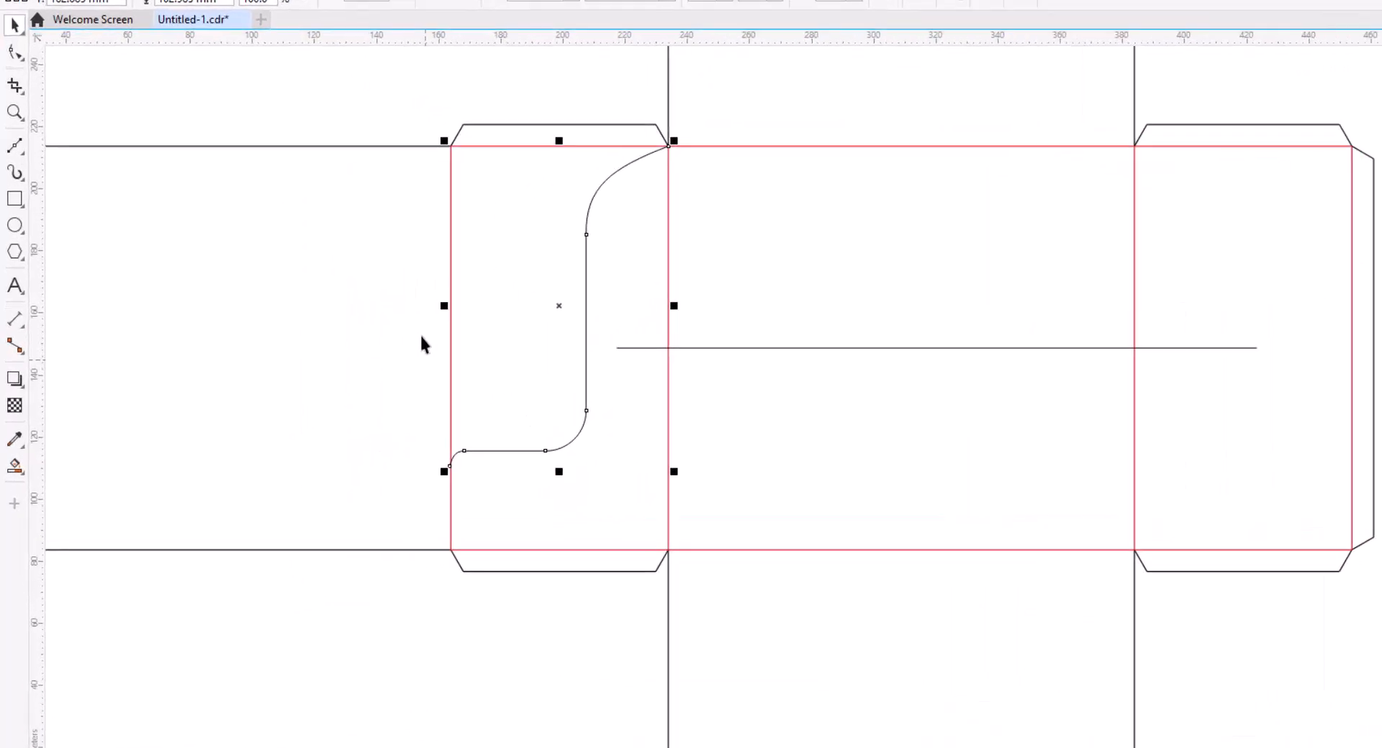
pyautogui.click(13, 461)
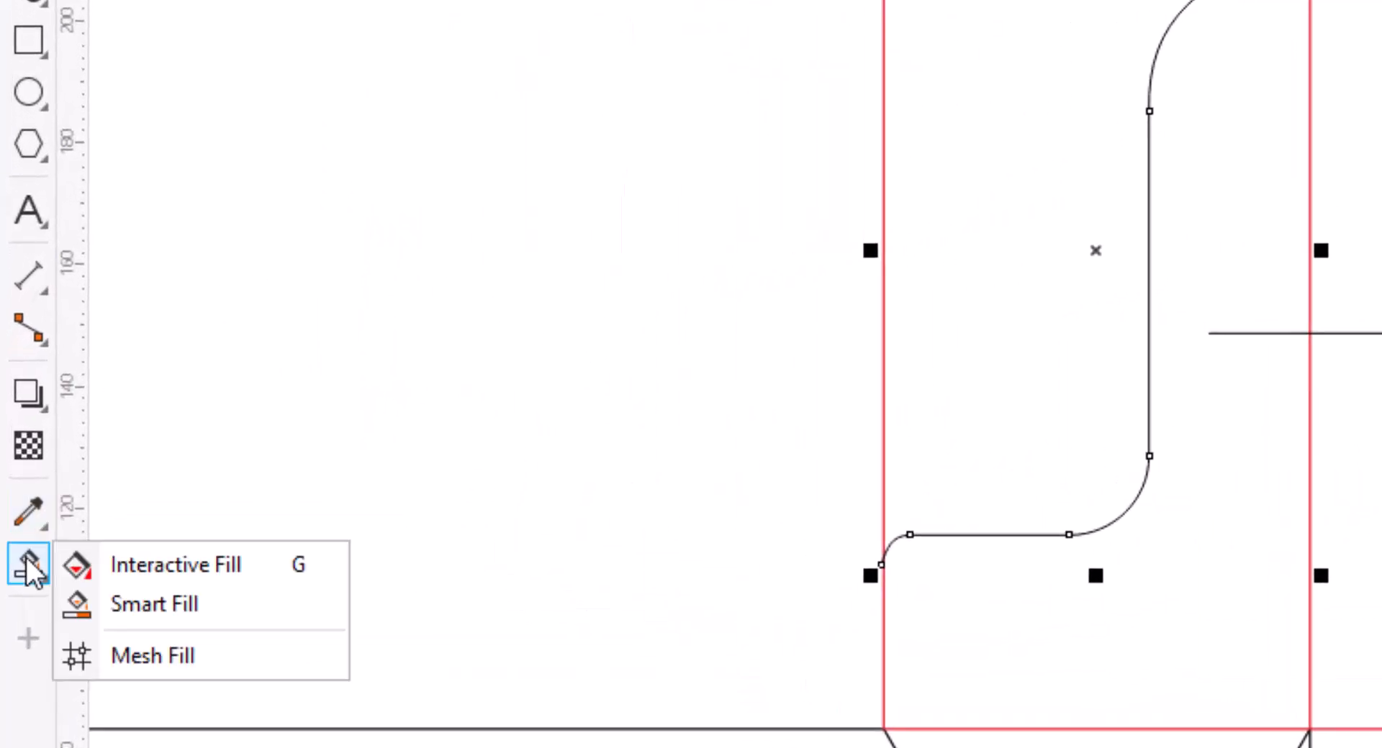
pyautogui.click(126, 606)
pyautogui.click(1015, 216)
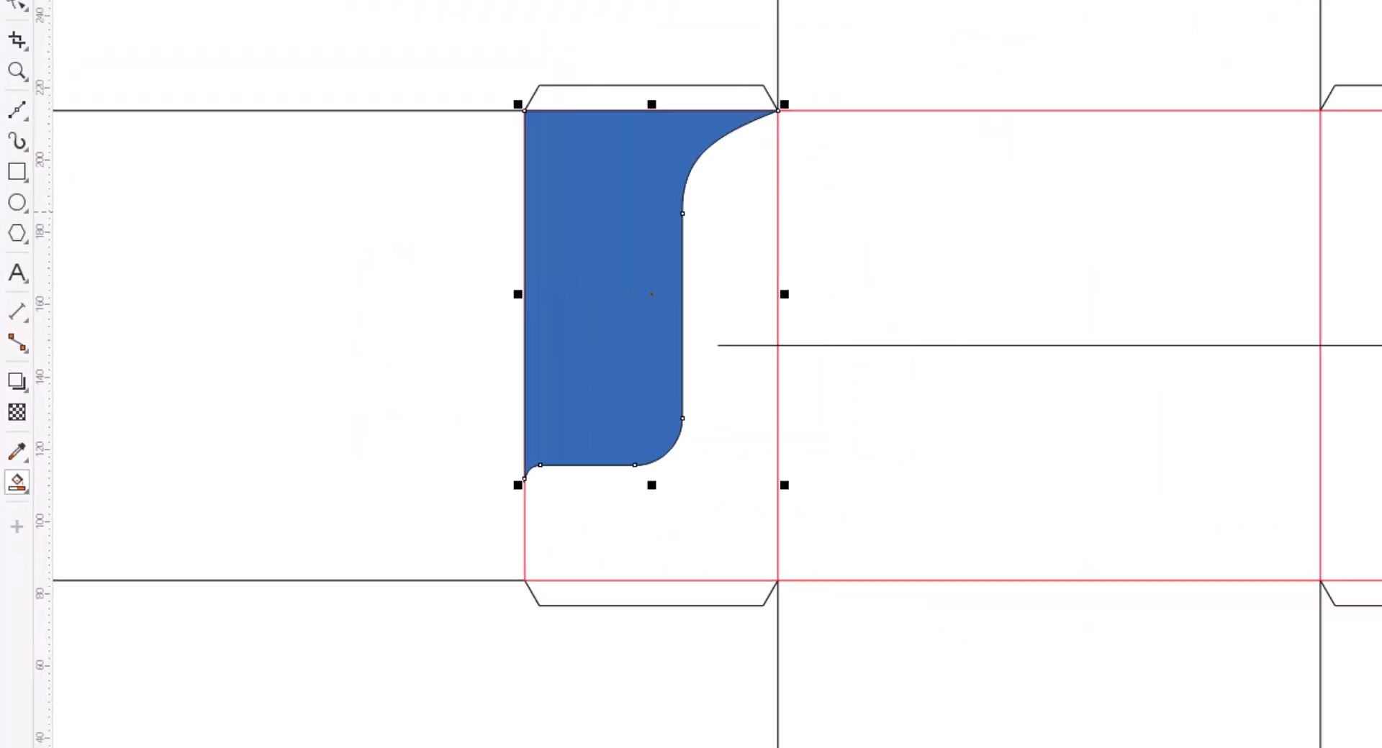
# Move the blue shape's bottom nodes down so the shape is about 115 mm tall.
pyautogui.click(11, 96)
pyautogui.click(280, 282)
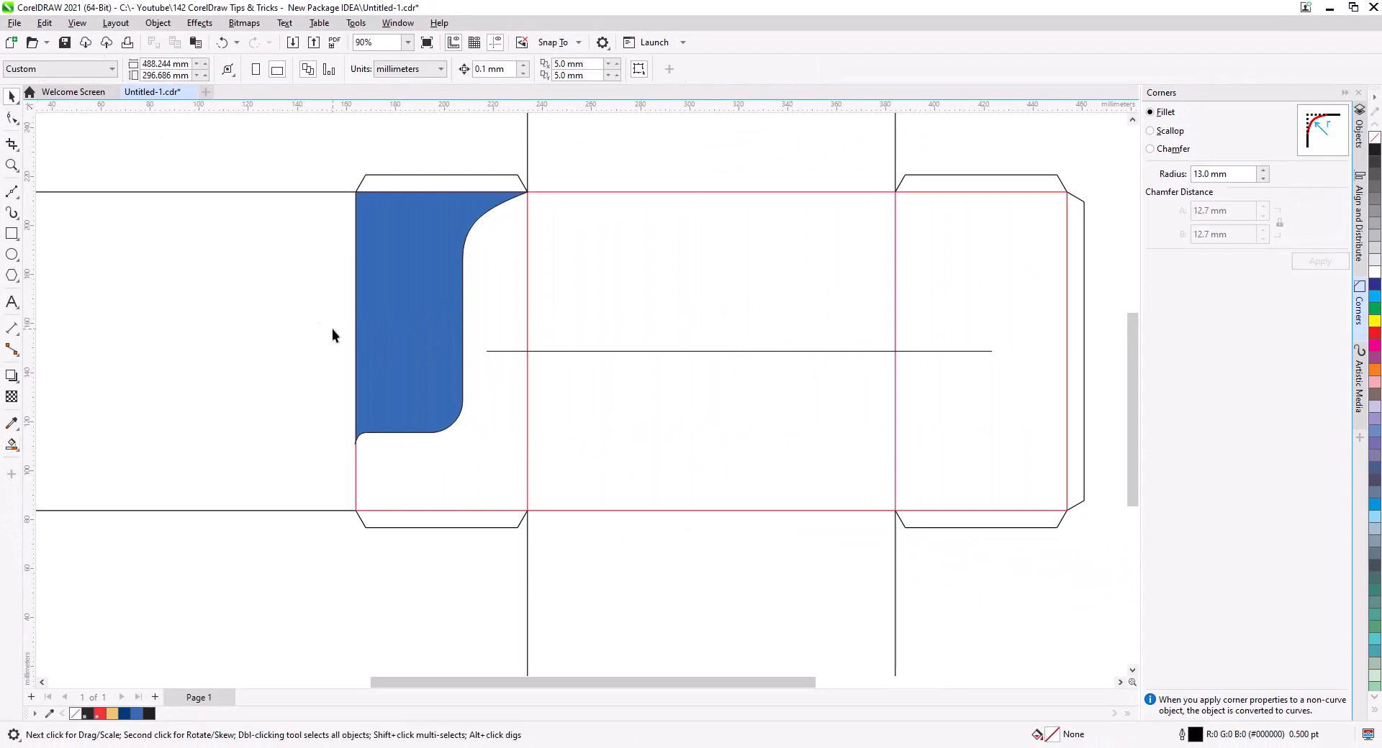
pyautogui.click(399, 311)
pyautogui.click(12, 118)
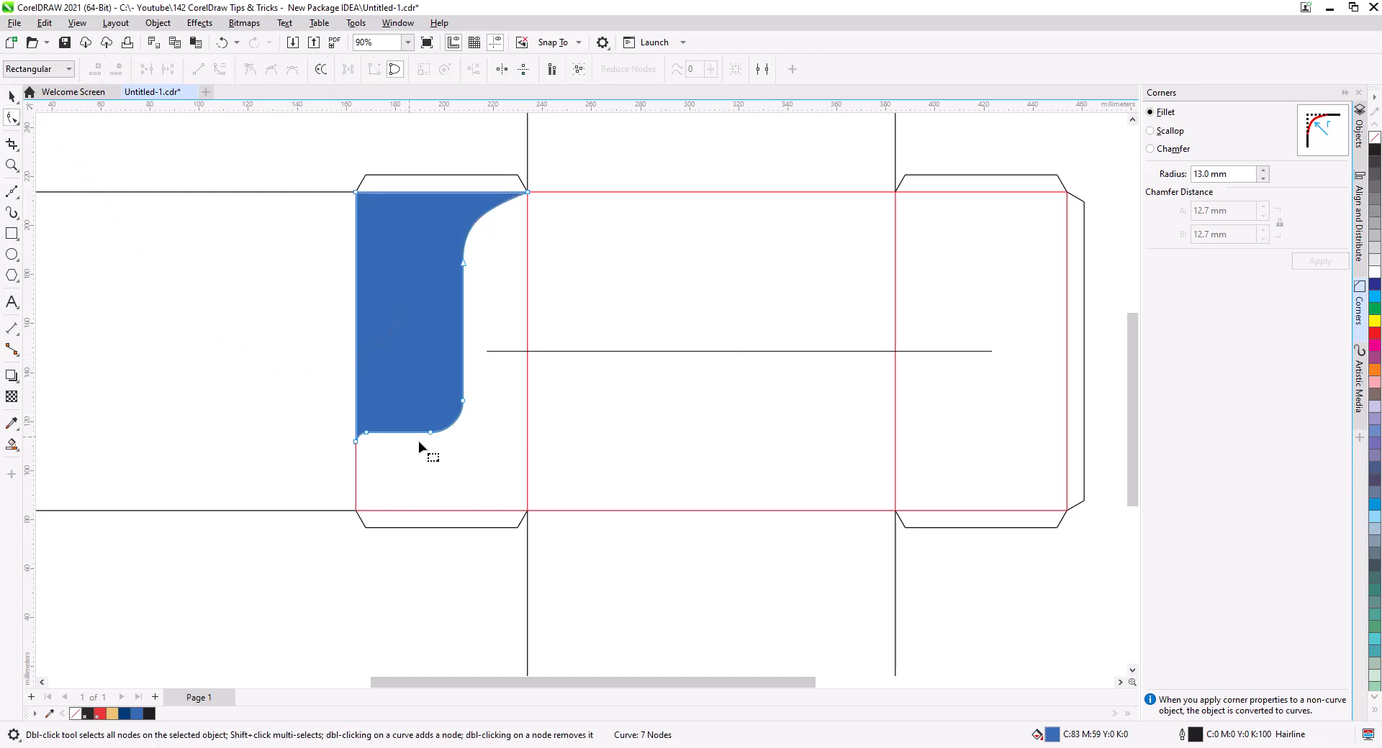
pyautogui.moveTo(348, 416); pyautogui.dragTo(358, 474)
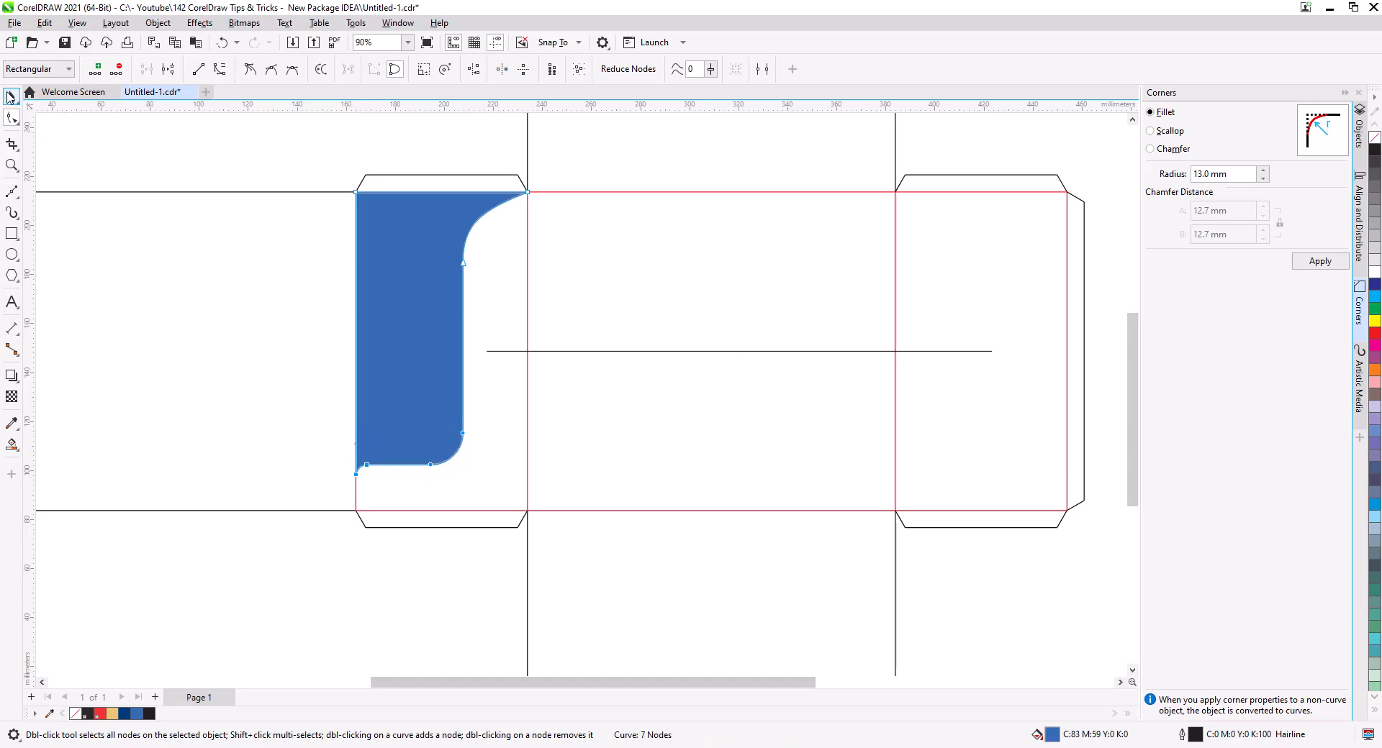
# Place a copy of the blue shape over the middle panel and mirror it horizontally.
pyautogui.click(10, 96)
pyautogui.moveTo(399, 338); pyautogui.dragTo(794, 338)
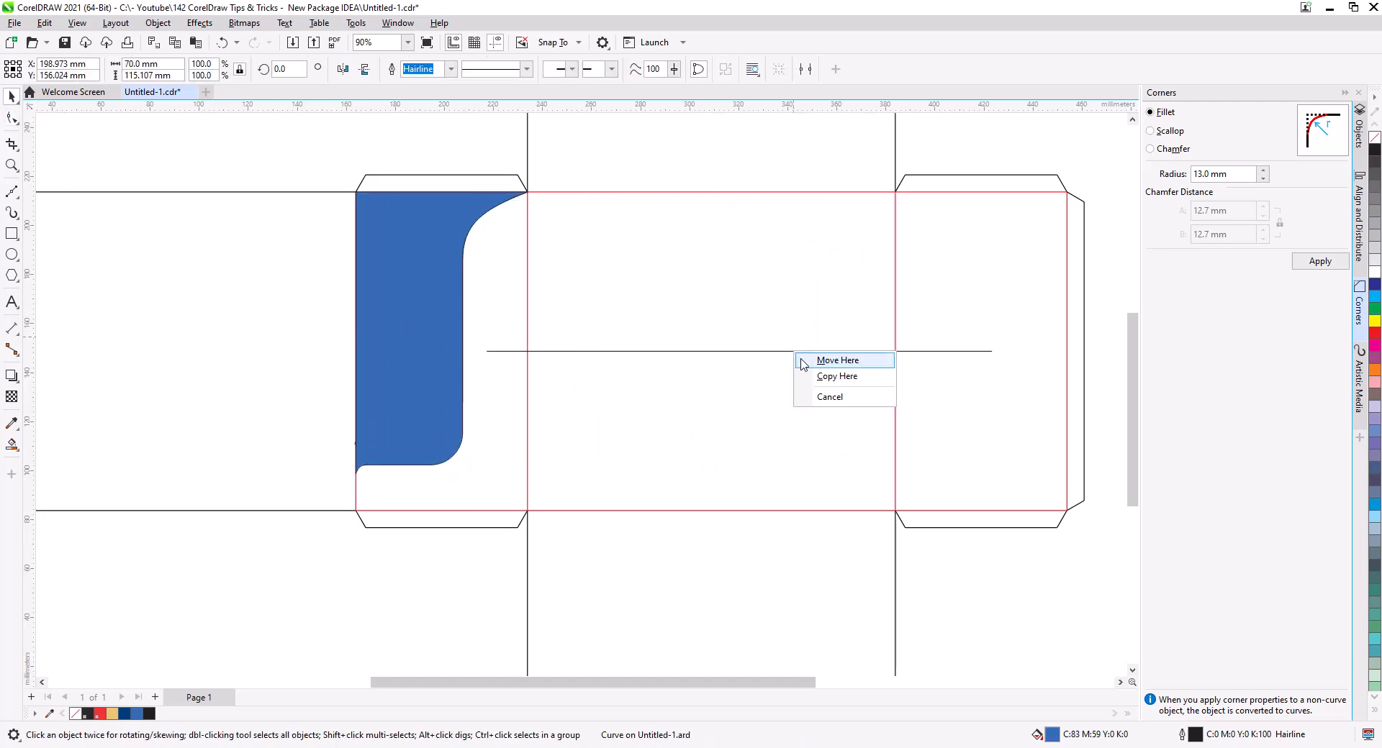
pyautogui.click(825, 376)
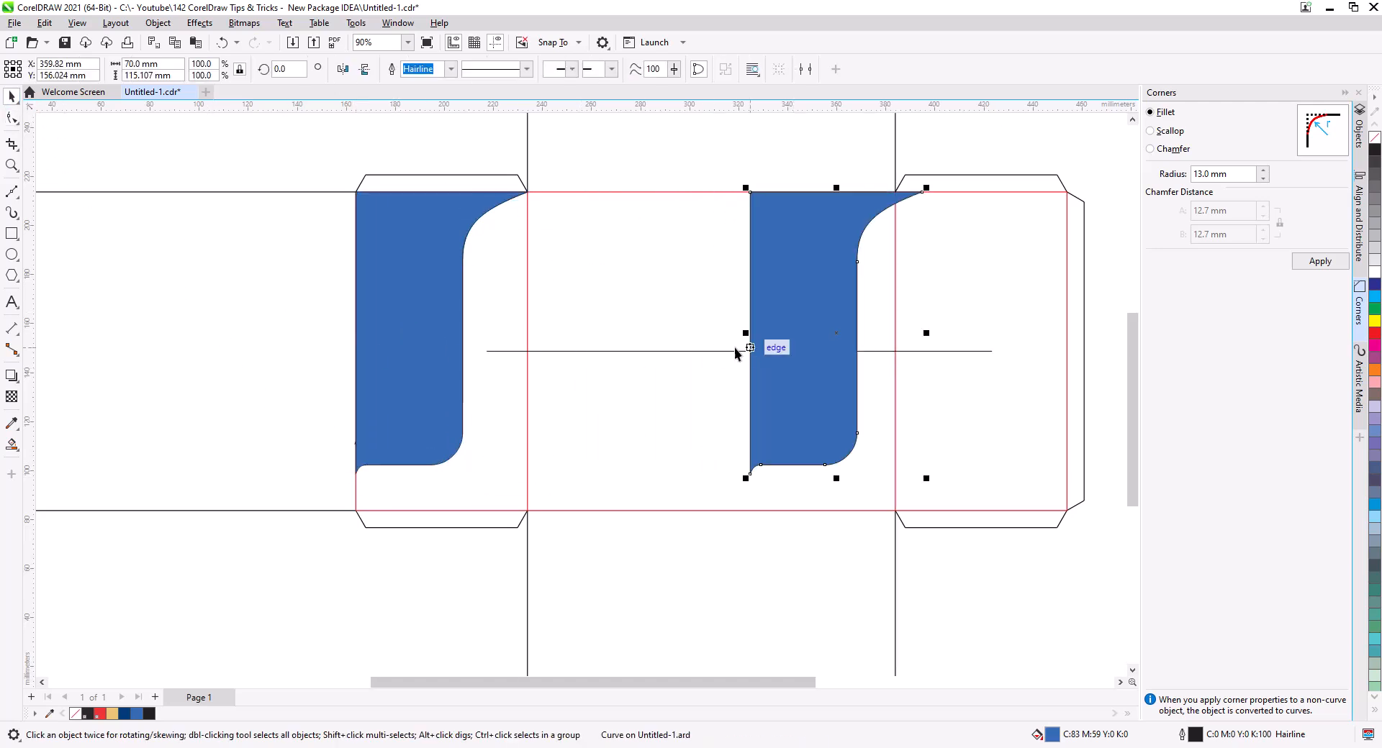
pyautogui.click(344, 69)
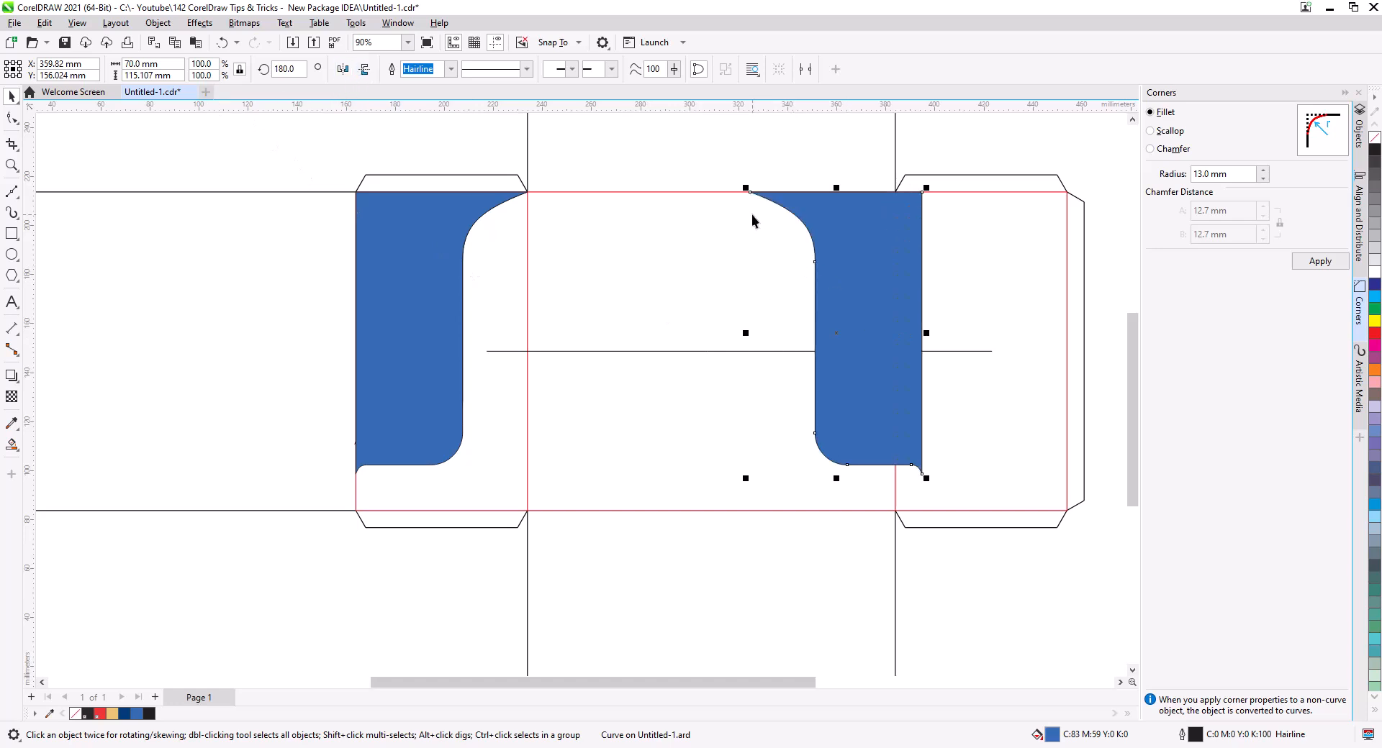
# Move the mirrored copy onto the right side panel, snapping its upper-right corner to the panel's upper-right corner.
pyautogui.scroll(2, 791, 198)
pyautogui.moveTo(914, 270); pyautogui.dragTo(381, 239)
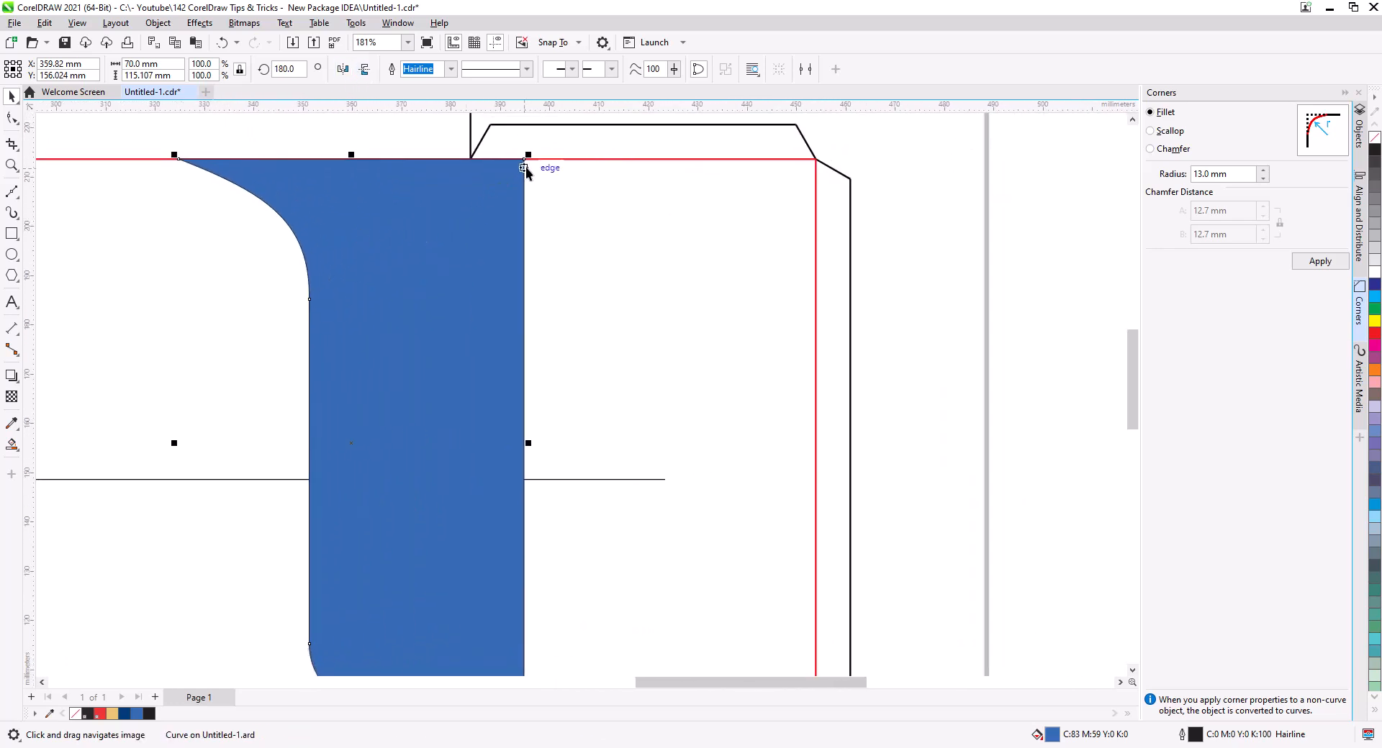
pyautogui.moveTo(525, 159); pyautogui.dragTo(816, 159)
pyautogui.scroll(-3, 586, 246)
# Extend the horizontal line leftward to about 232 mm and place a copy of it just below the middle panel's top fold.
pyautogui.moveTo(499, 372); pyautogui.dragTo(593, 374)
pyautogui.click(593, 374)
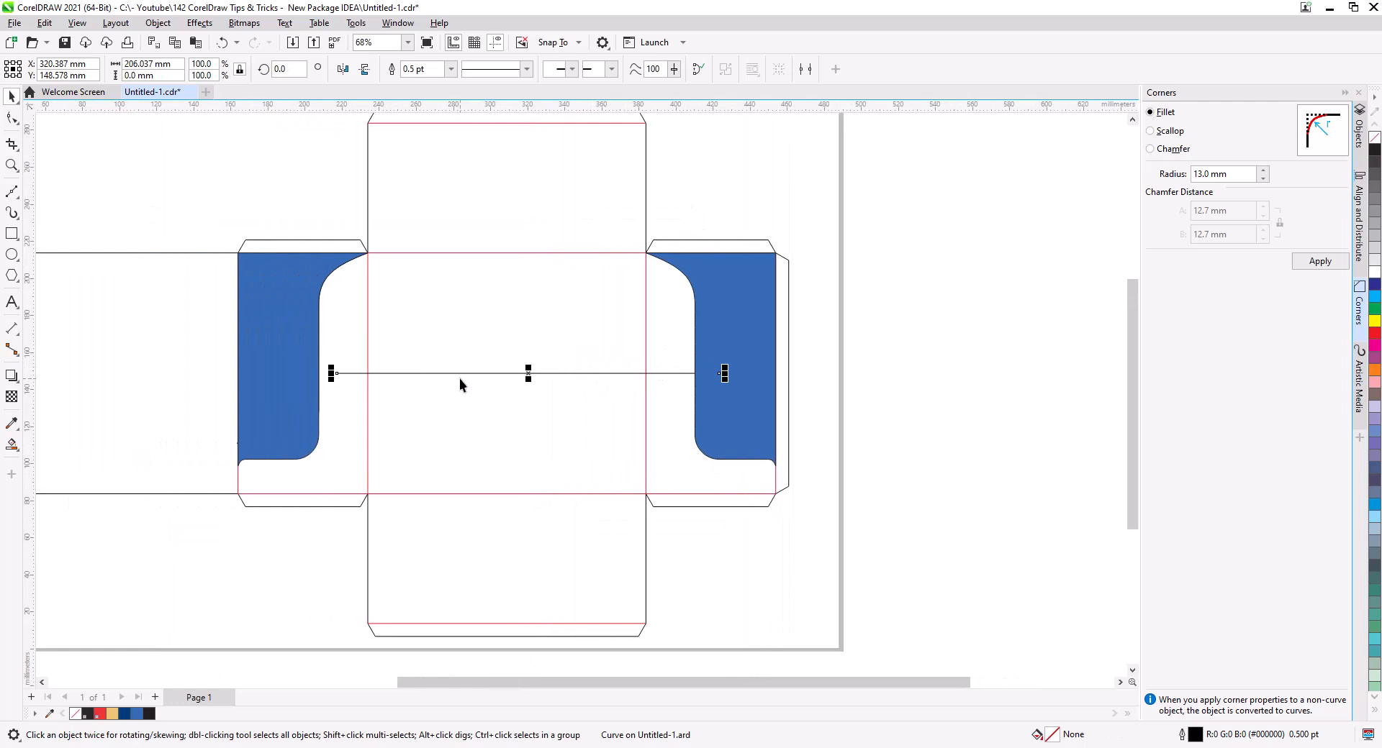
pyautogui.moveTo(331, 374); pyautogui.dragTo(283, 374)
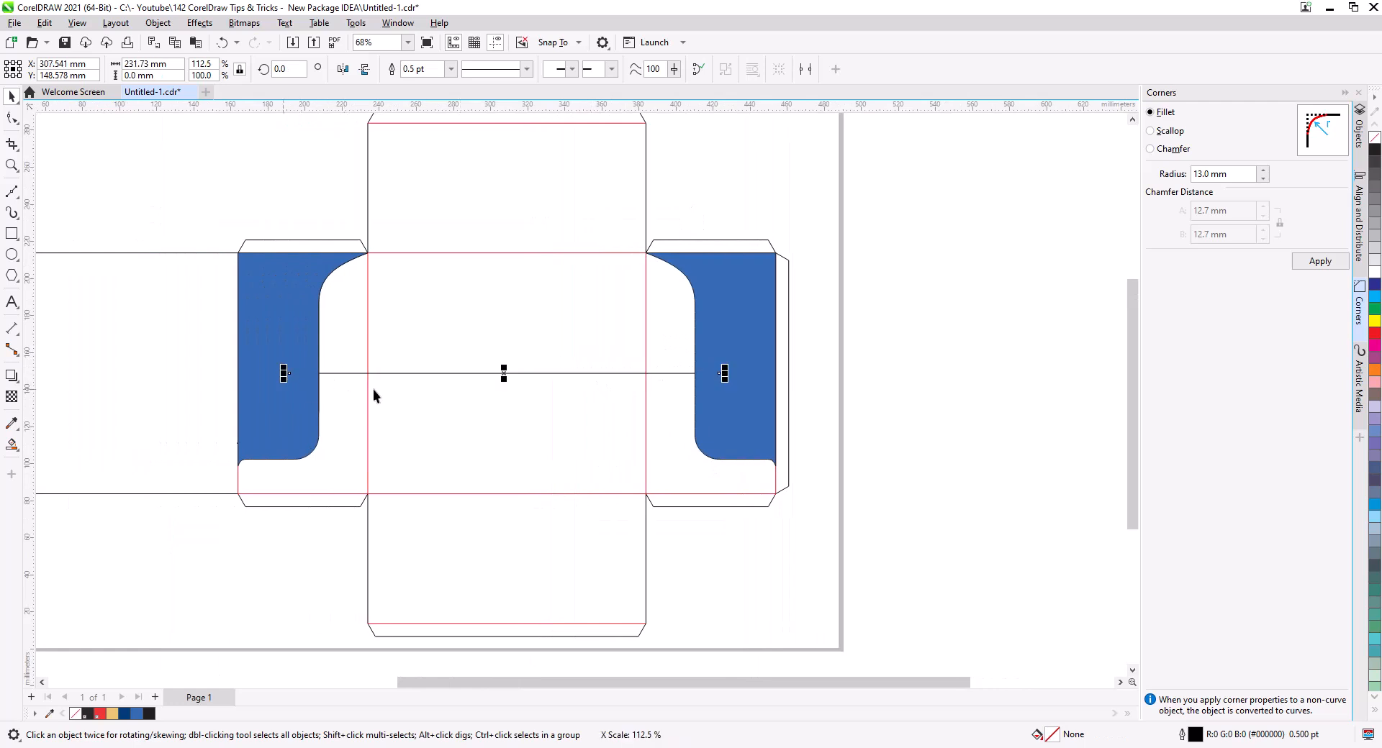
pyautogui.scroll(3, 516, 418)
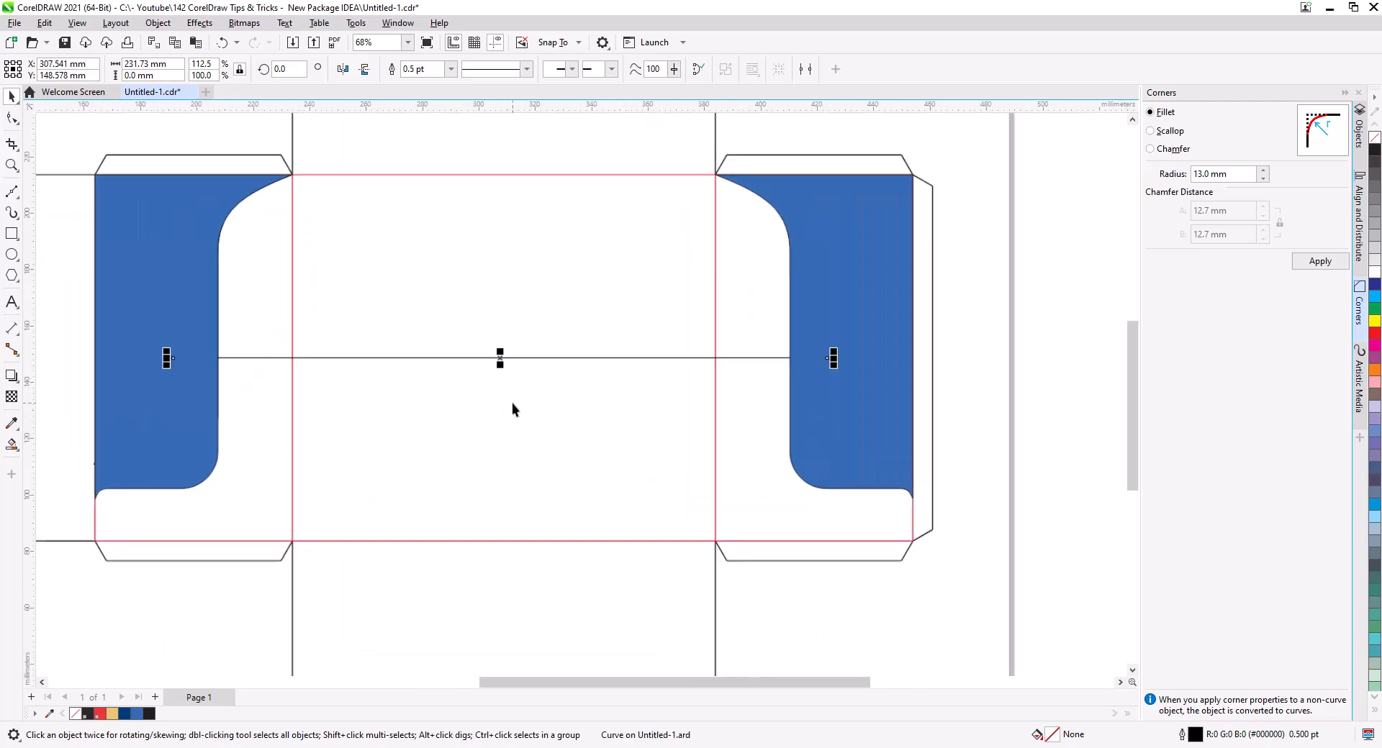
pyautogui.moveTo(630, 426); pyautogui.dragTo(624, 235)
pyautogui.click(649, 261)
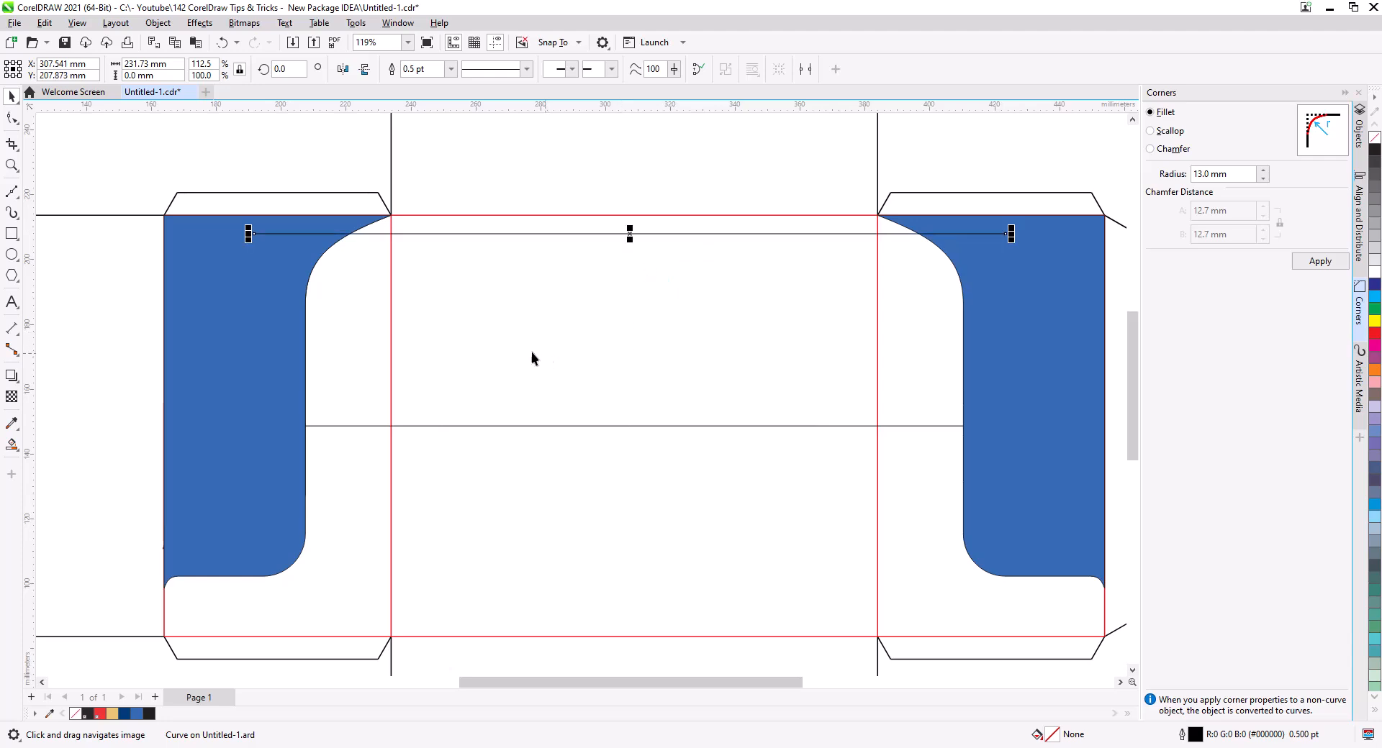
# Fill the middle panel area between the two horizontal lines with blue using Smart Fill.
pyautogui.click(12, 444)
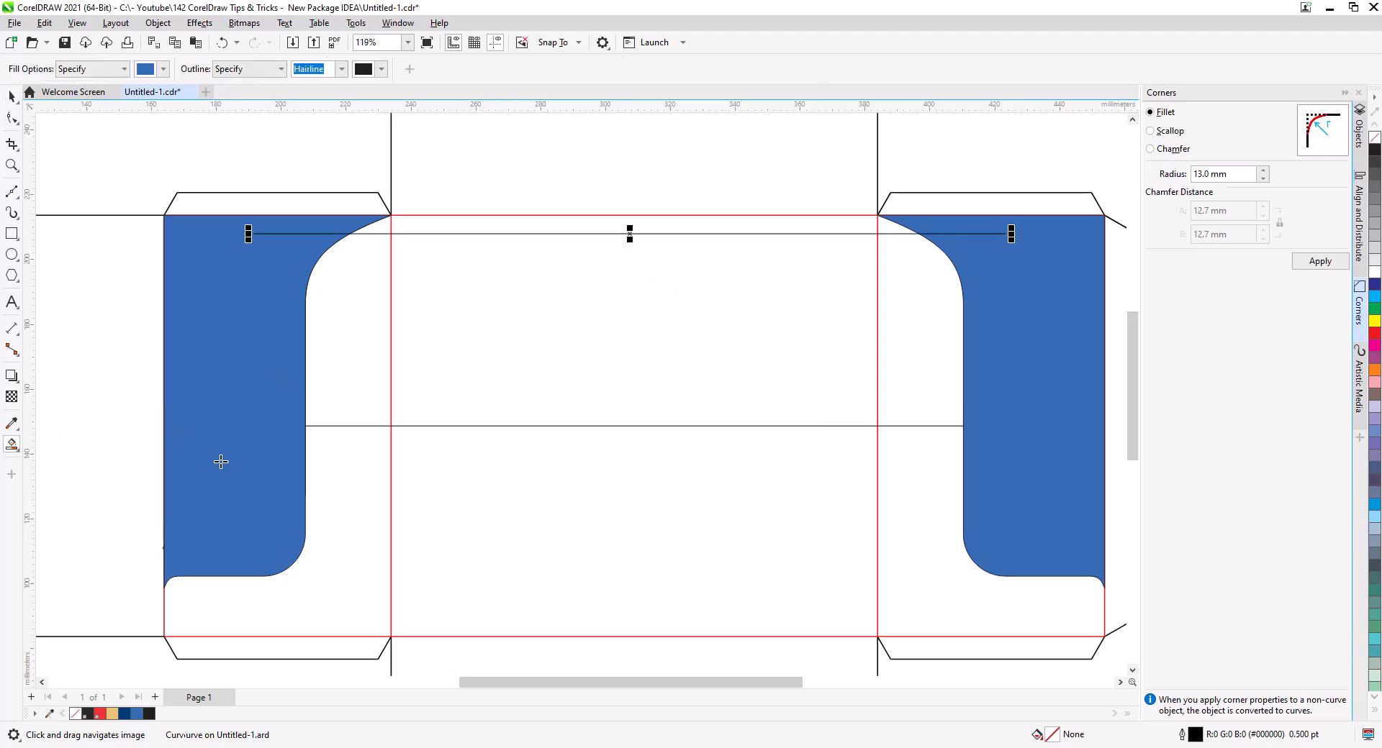
pyautogui.click(534, 372)
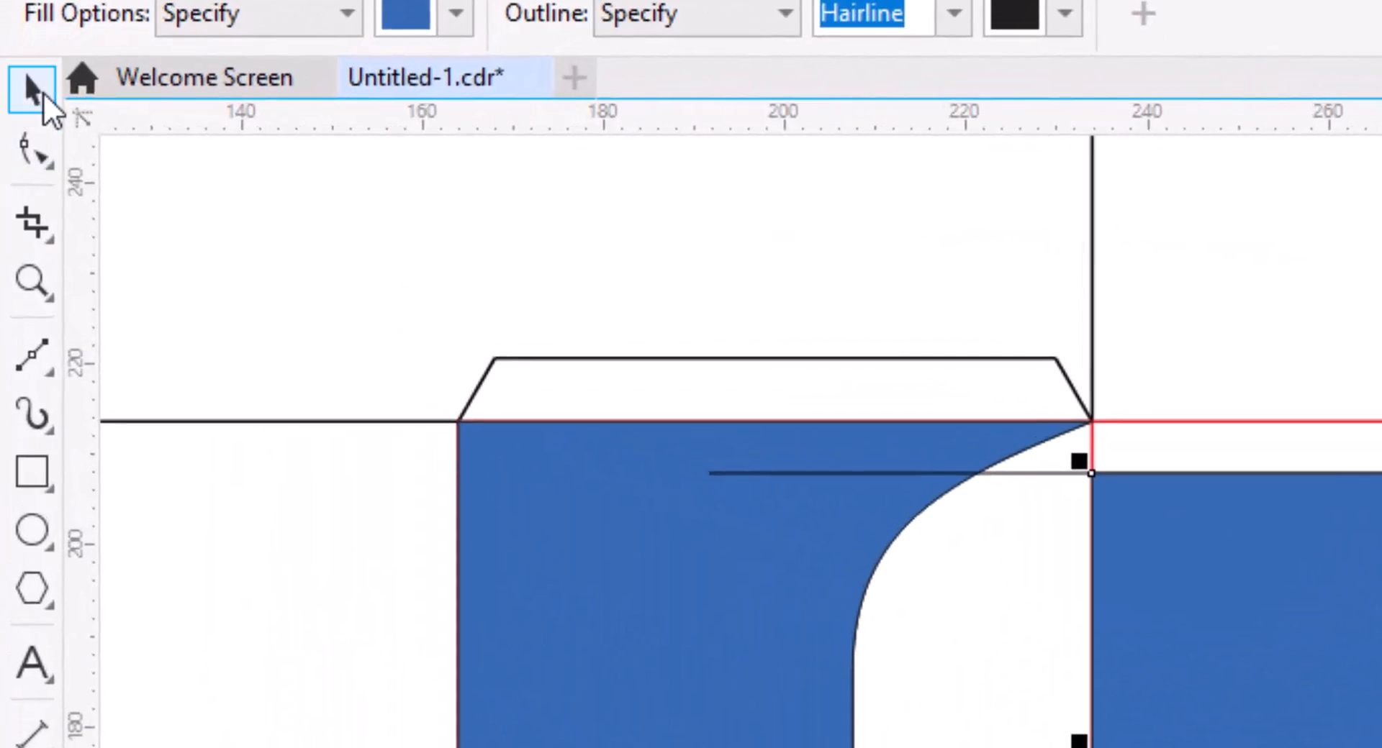
# Draw a slanted 2-point line, about 28 by 12 mm, from the middle blue area's upper-left corner down into the left blue shape.
pyautogui.click(31, 91)
pyautogui.scroll(3, 973, 534)
pyautogui.moveTo(1071, 599); pyautogui.dragTo(1381, 687)
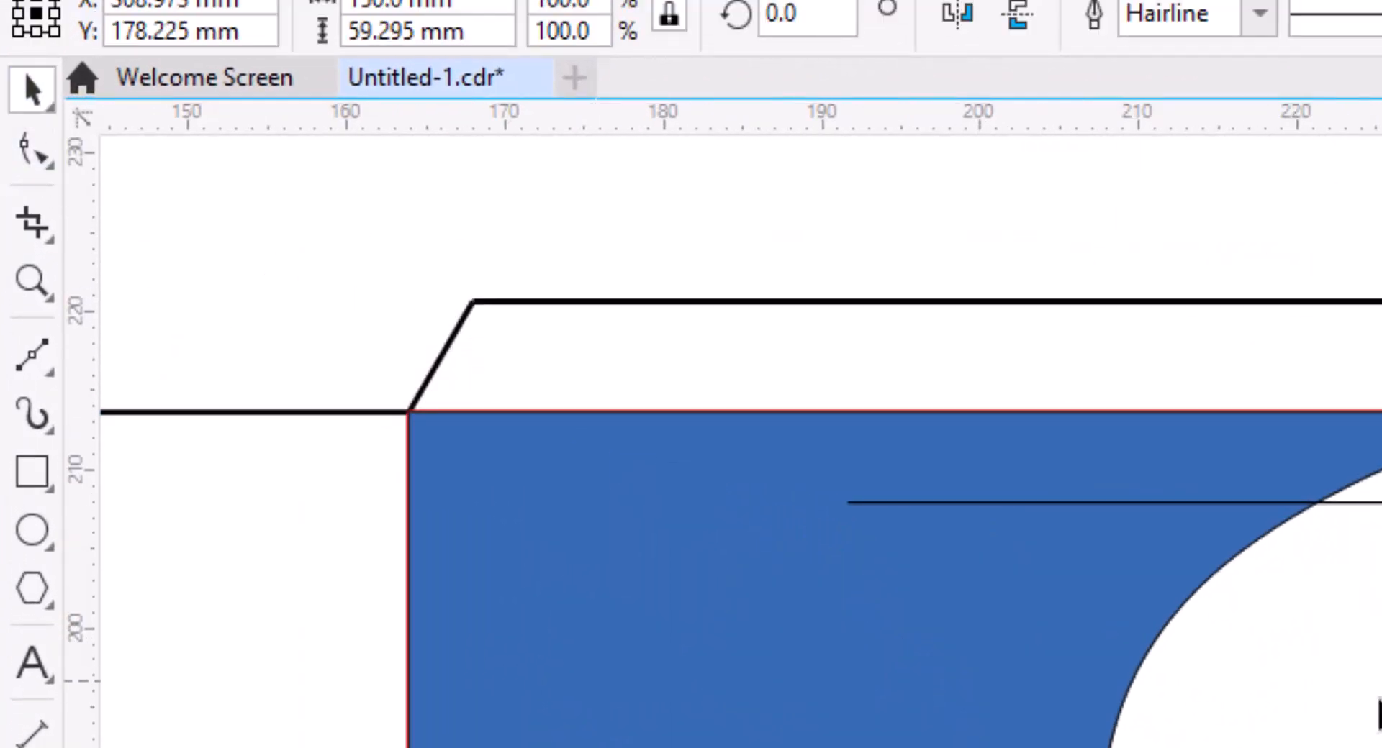
pyautogui.click(41, 362)
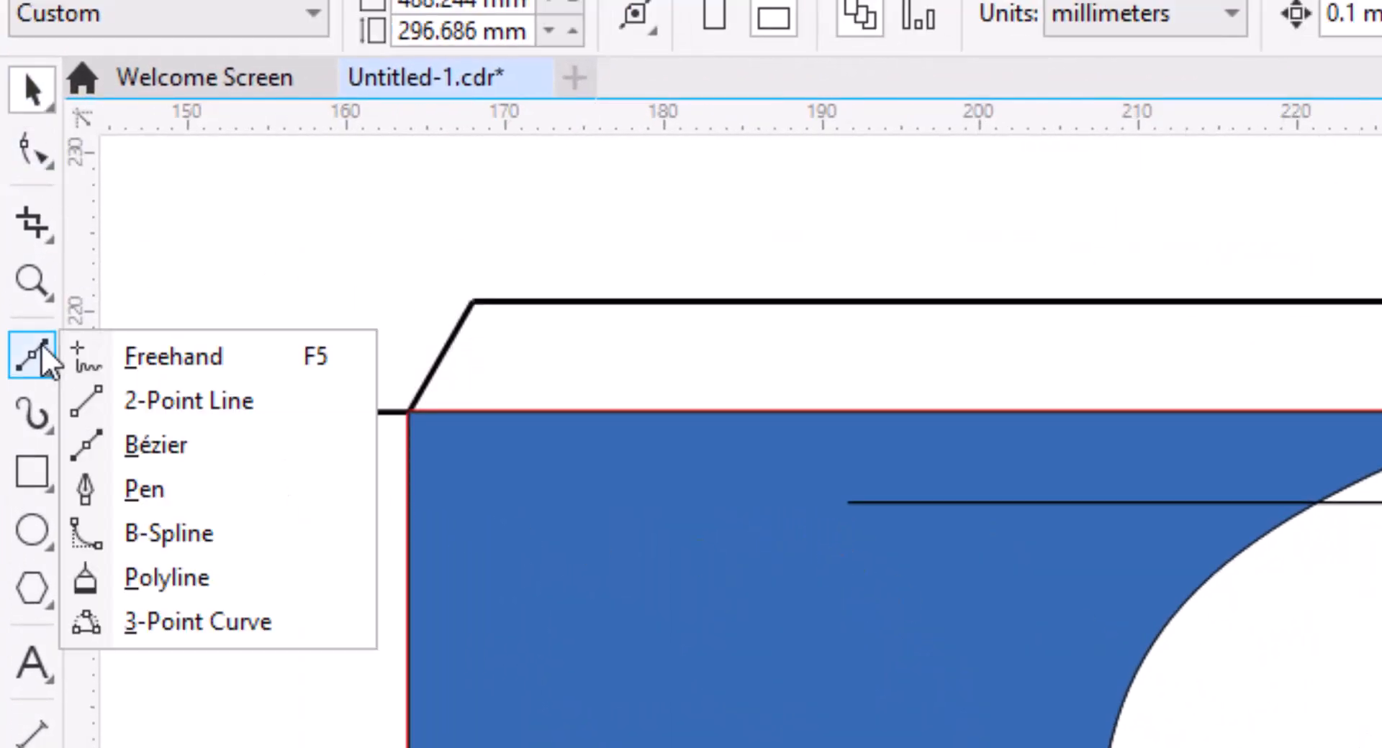
pyautogui.click(190, 402)
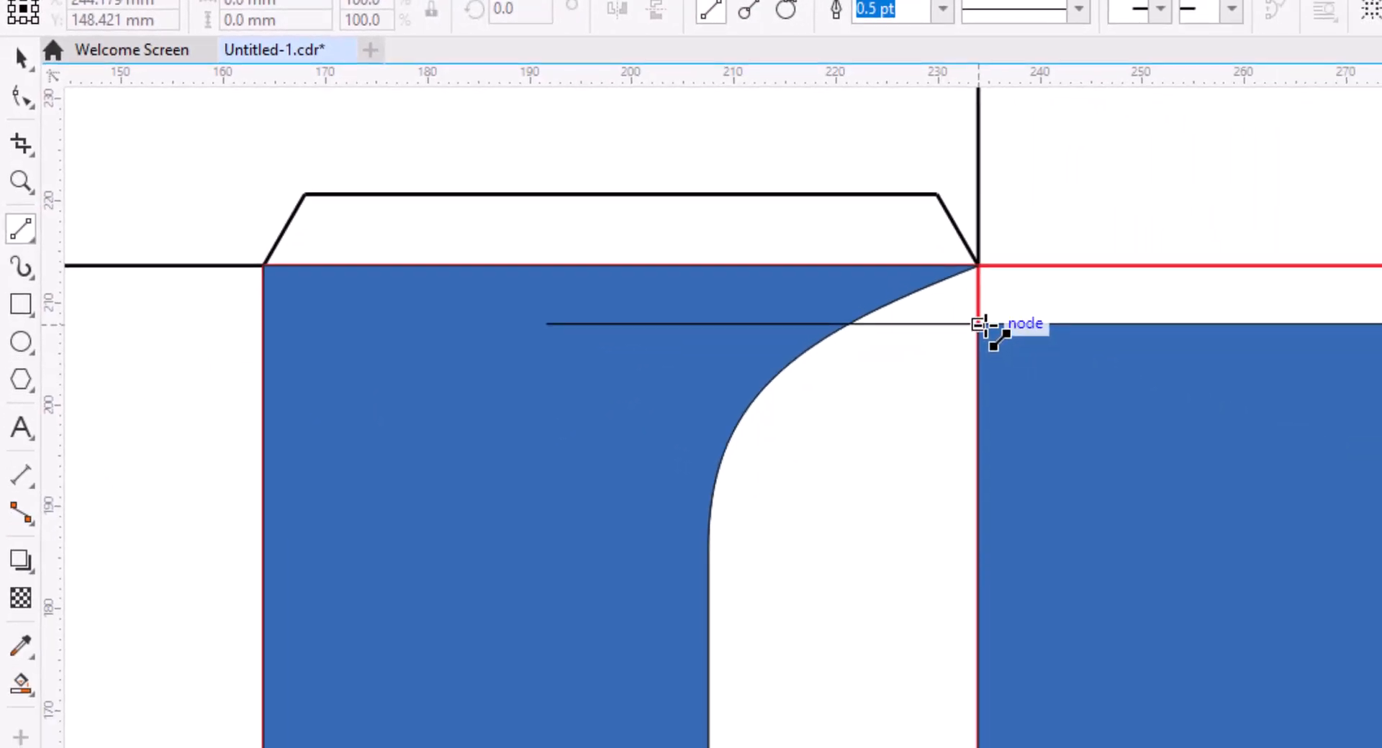
pyautogui.moveTo(978, 324); pyautogui.dragTo(691, 450)
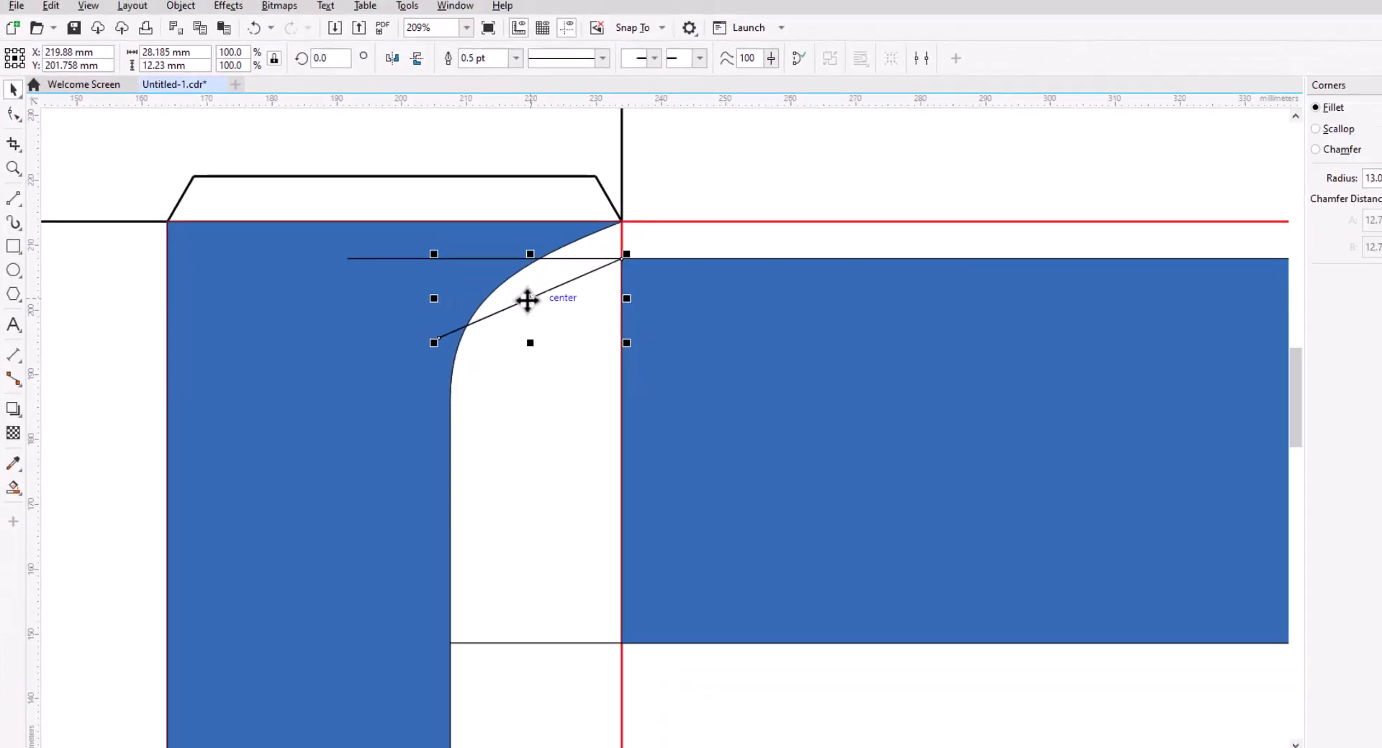
# Copy the slanted line downward, mirror the copy vertically and snap its lower-right end to the middle blue area's lower-left corner.
pyautogui.moveTo(829, 390); pyautogui.dragTo(842, 703)
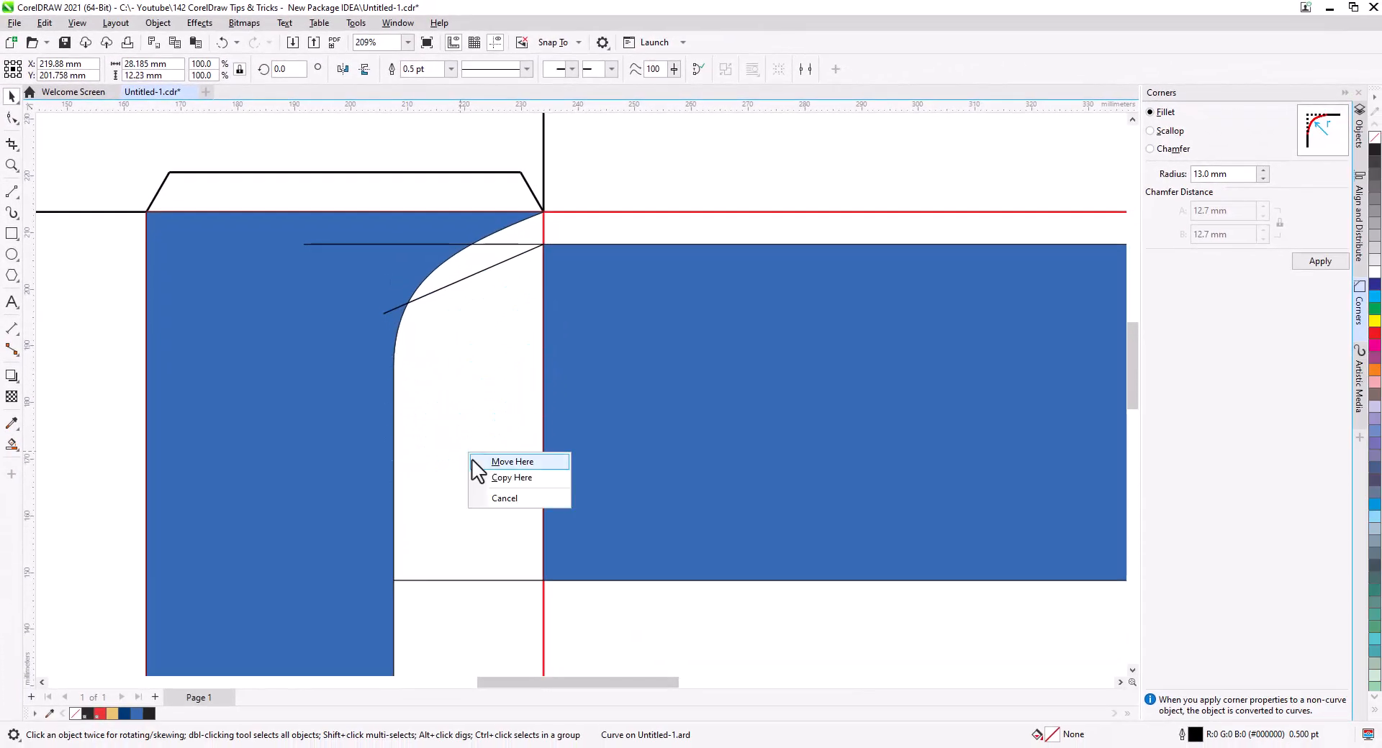
pyautogui.click(494, 481)
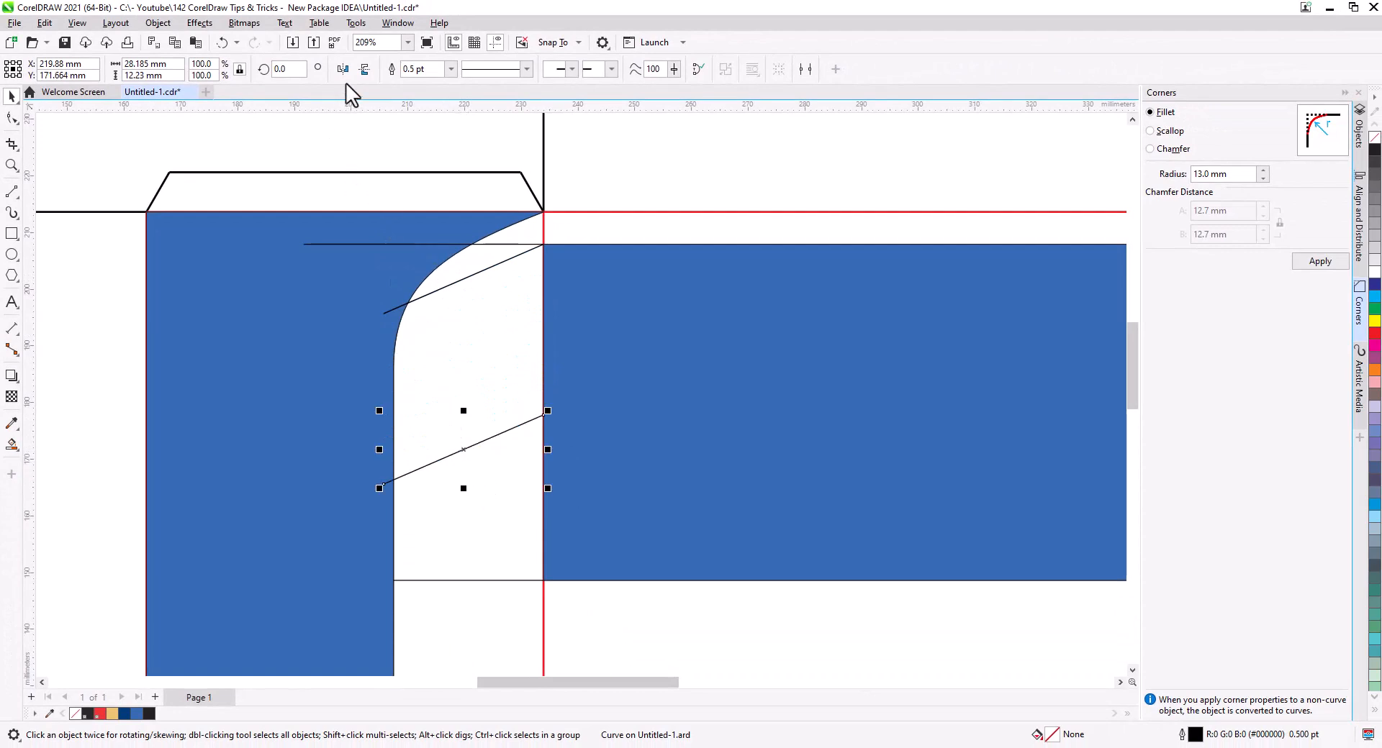
pyautogui.click(364, 70)
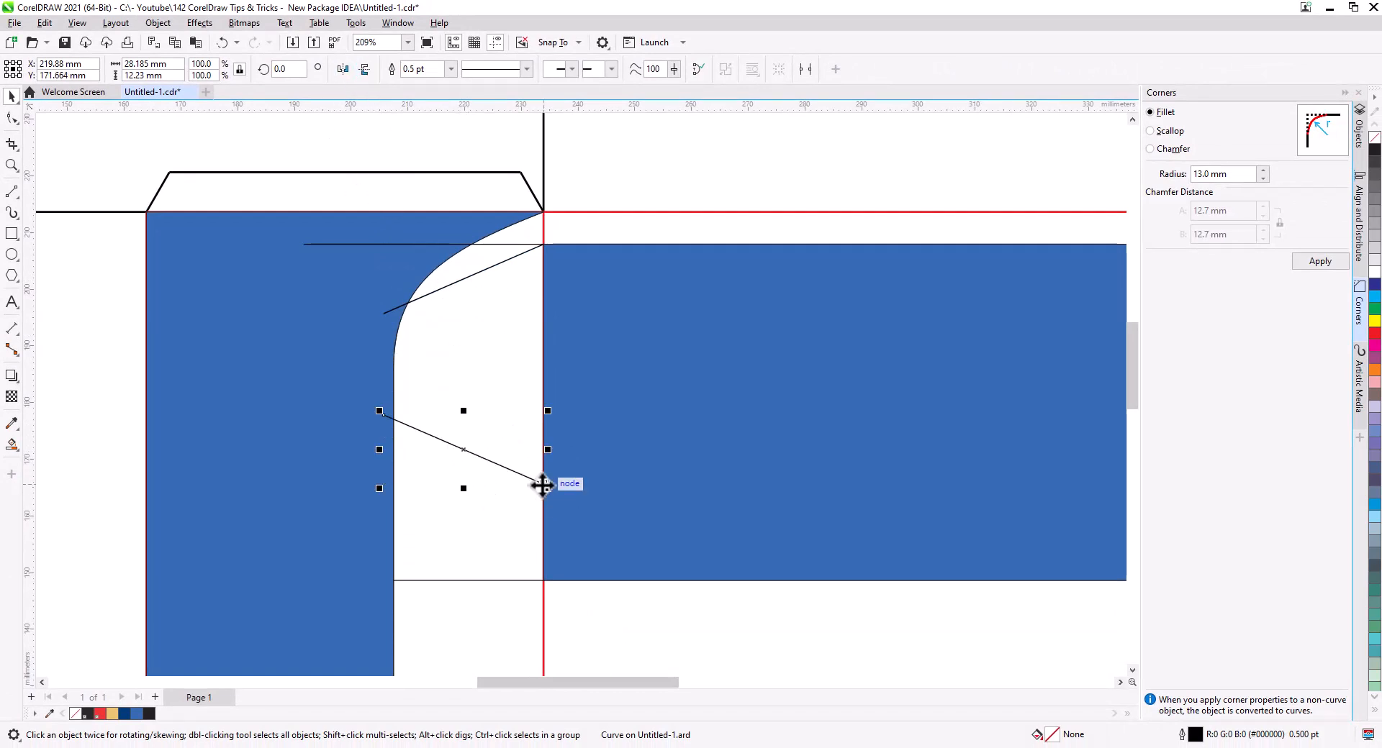
pyautogui.moveTo(543, 509); pyautogui.dragTo(541, 586)
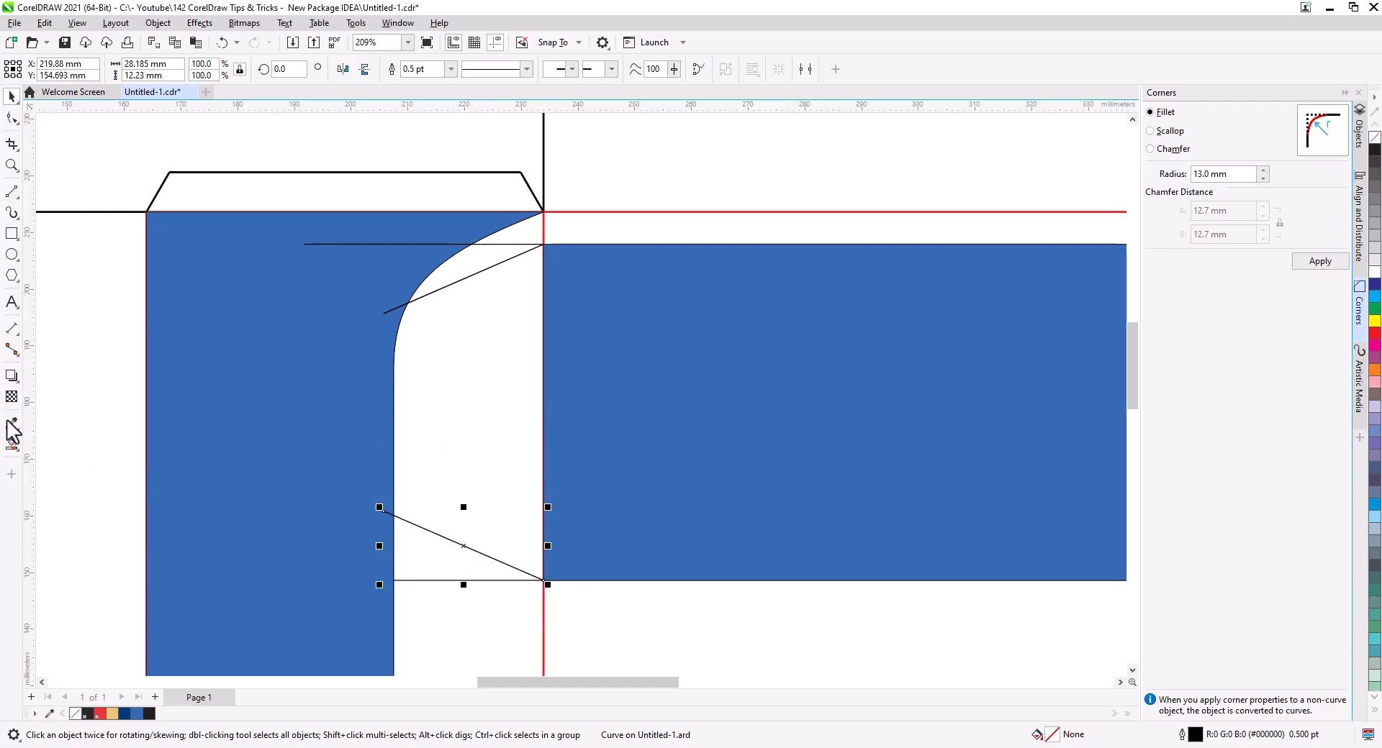
# Create a shape with Smart Fill in the enclosed area between the two slanted lines and recolour it green.
pyautogui.click(11, 444)
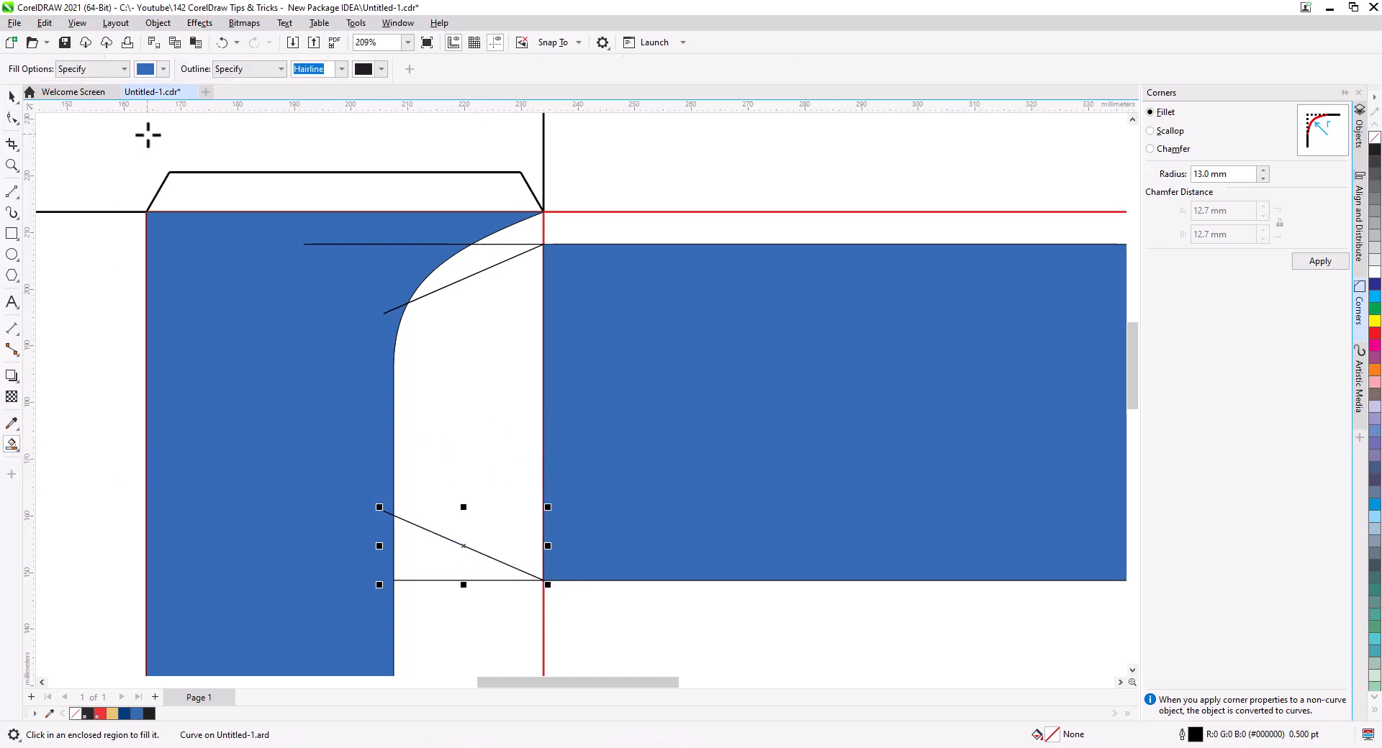
pyautogui.click(163, 69)
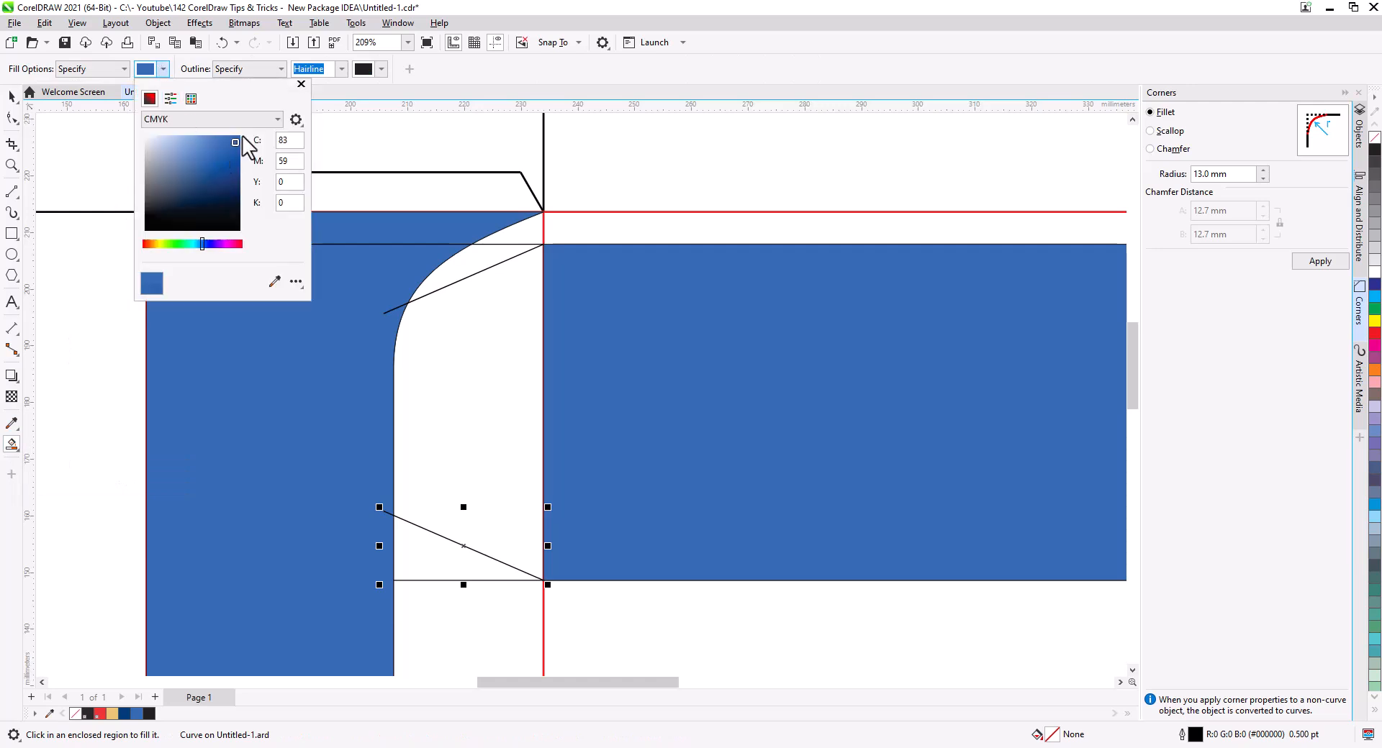
pyautogui.click(447, 92)
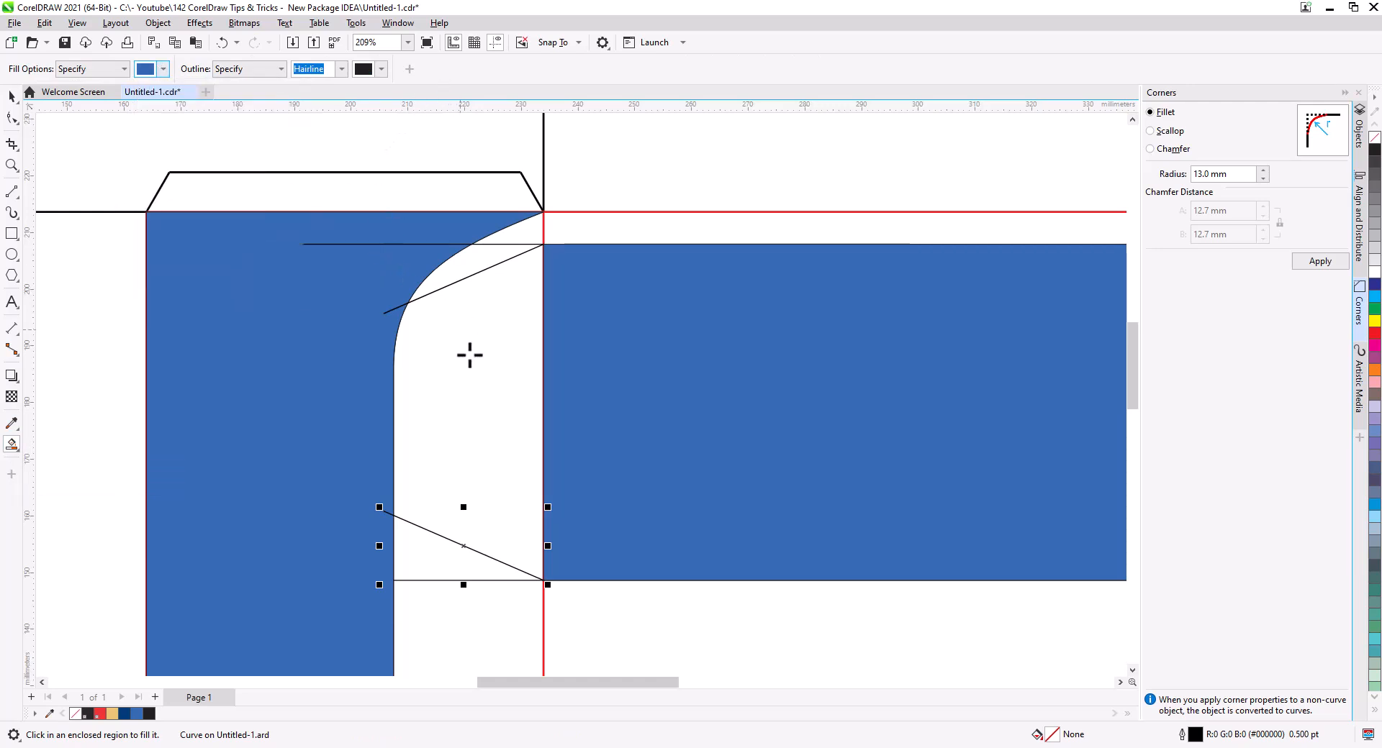
pyautogui.click(442, 383)
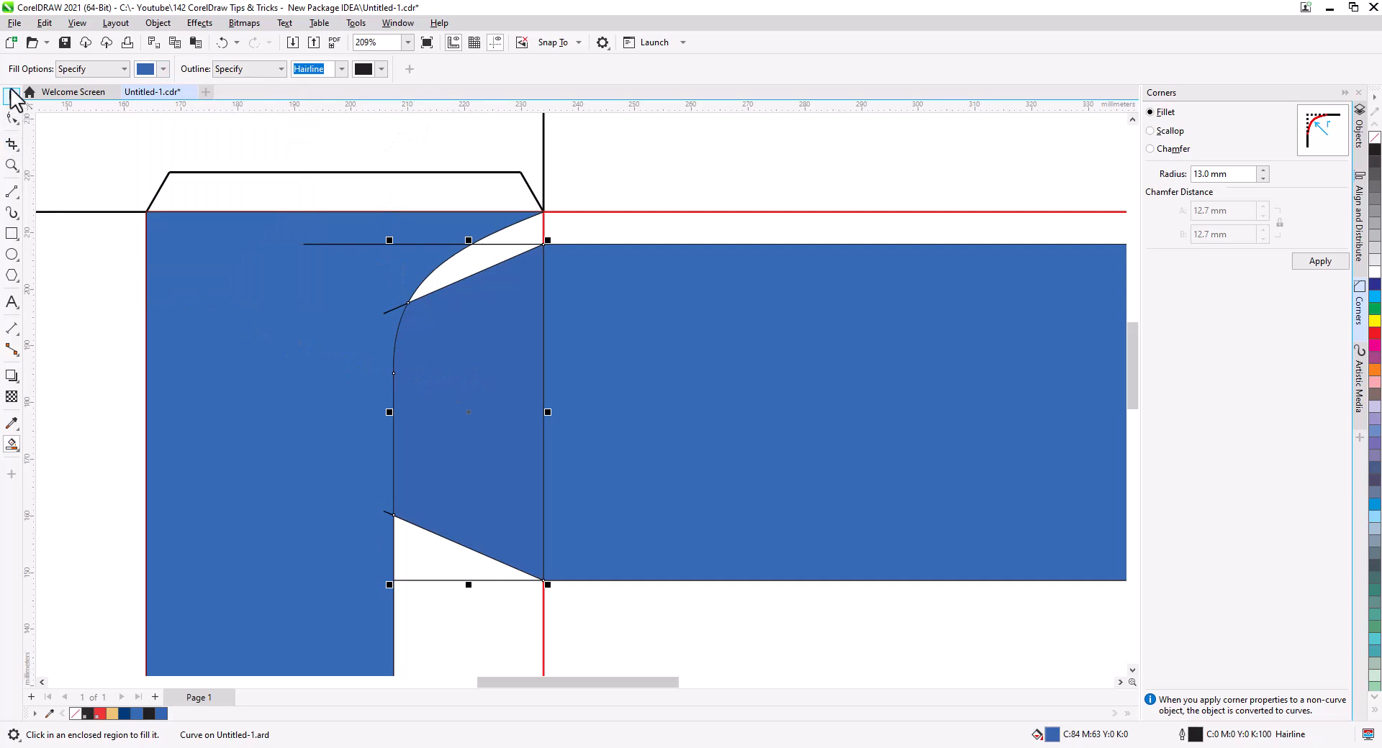
pyautogui.click(12, 96)
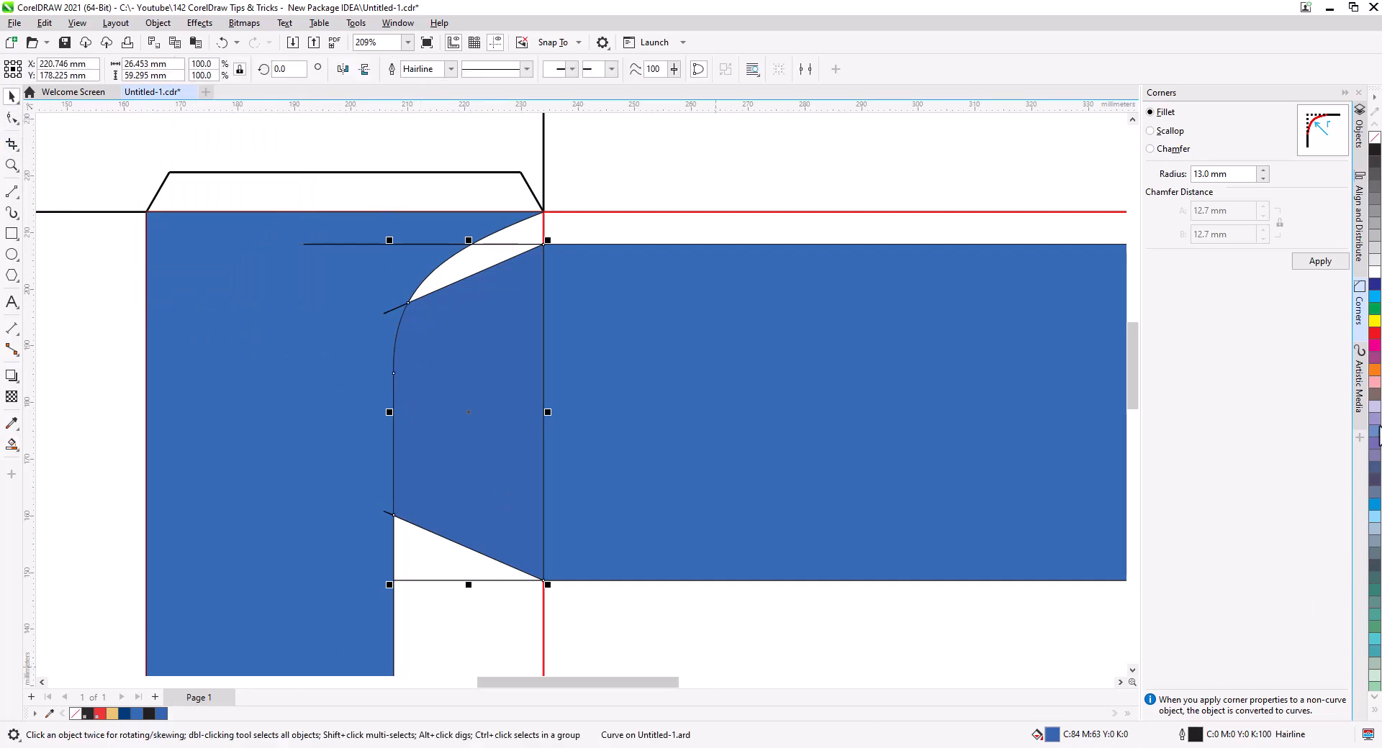
pyautogui.click(1374, 310)
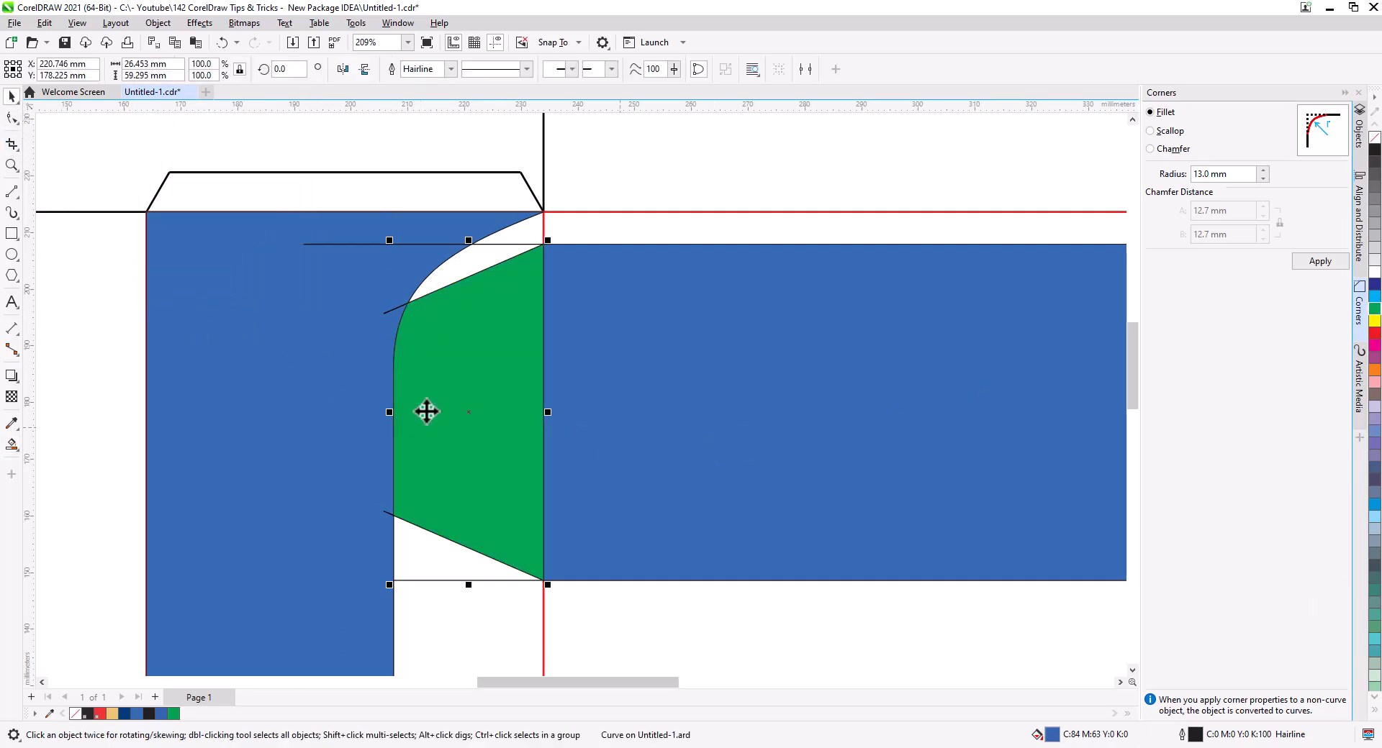
pyautogui.click(71, 217)
# Delete the two slanted lines and the two horizontal construction lines around the green and middle blue shapes.
pyautogui.click(385, 313)
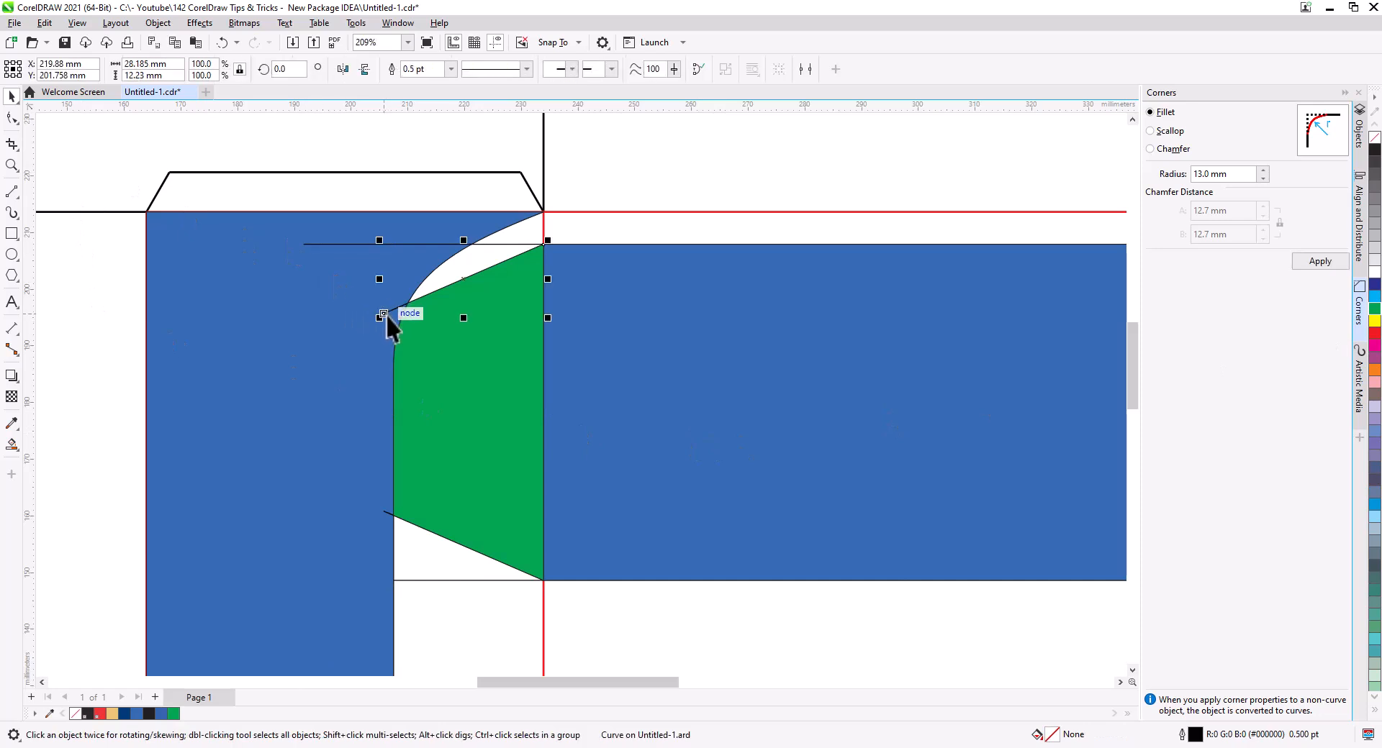
pyautogui.click(421, 572)
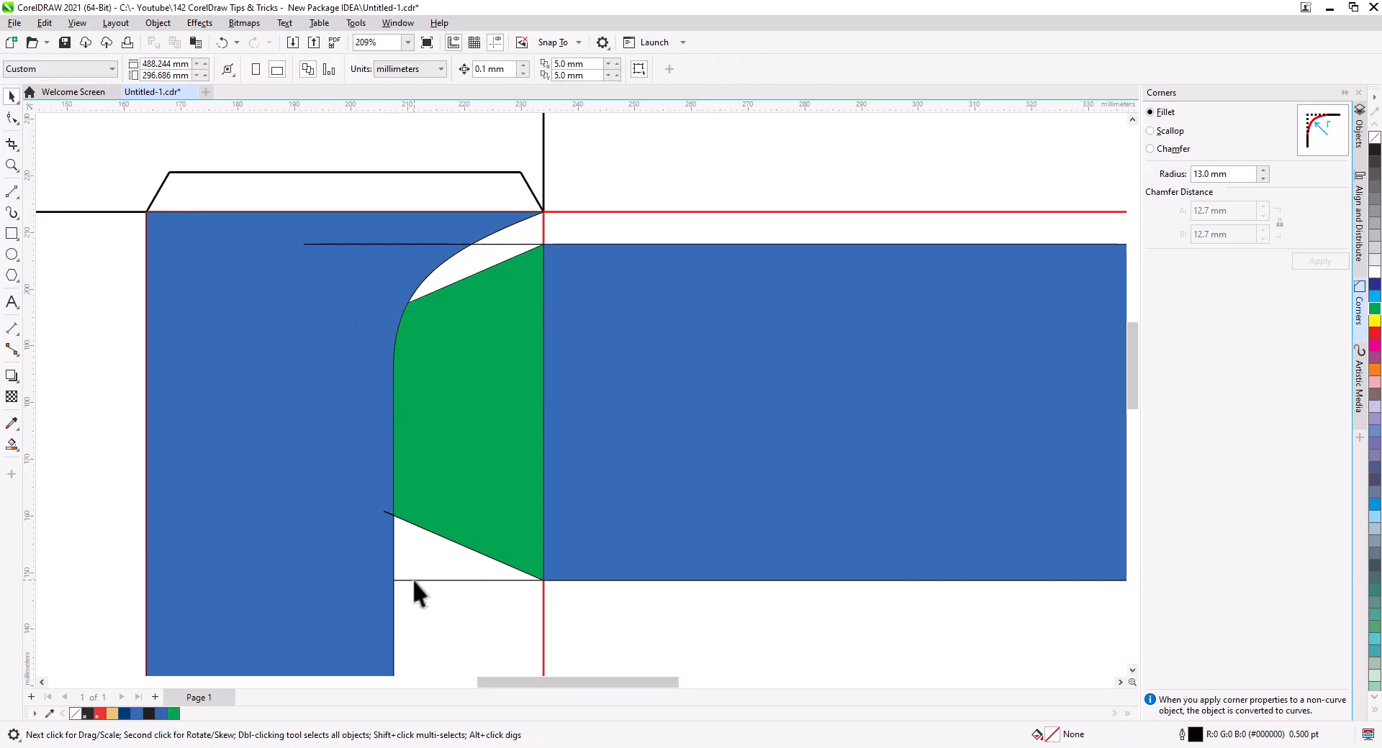
pyautogui.click(413, 580)
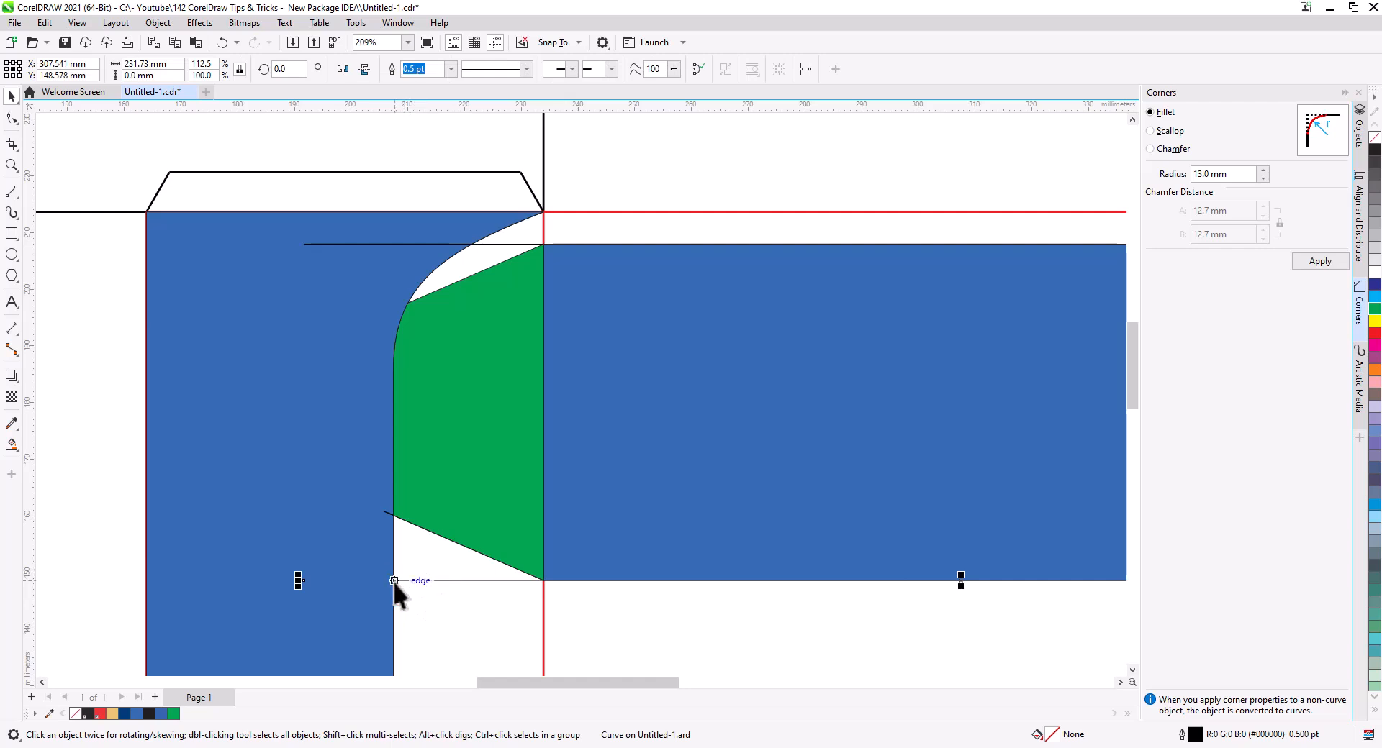
pyautogui.press('Delete')
pyautogui.click(388, 514)
pyautogui.press('Delete')
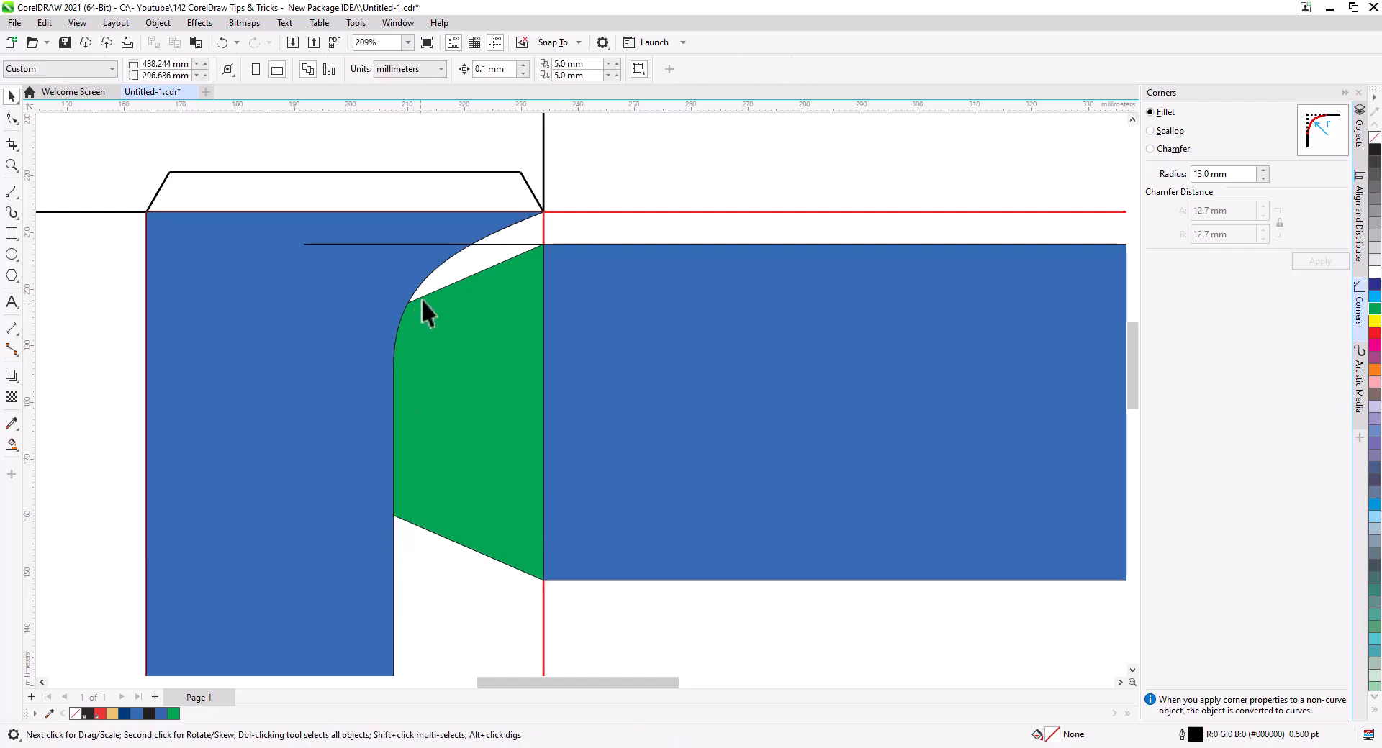
pyautogui.click(490, 247)
pyautogui.click(495, 244)
pyautogui.press('Delete')
# Copy the green shape, mirror the copy horizontally and snap it to the right edge of the middle blue area.
pyautogui.scroll(-3, 457, 374)
pyautogui.moveTo(478, 438); pyautogui.dragTo(617, 426)
pyautogui.click(649, 452)
pyautogui.click(343, 69)
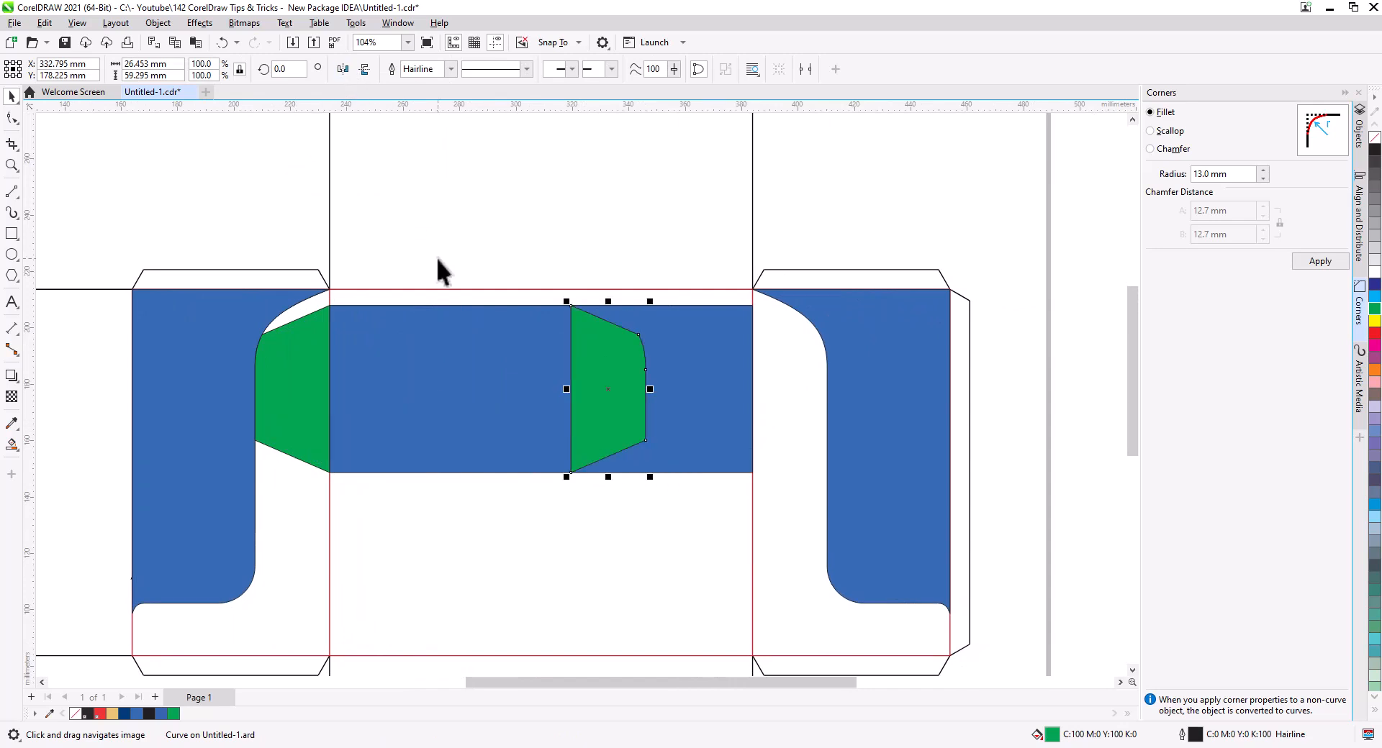
pyautogui.moveTo(571, 474); pyautogui.dragTo(753, 473)
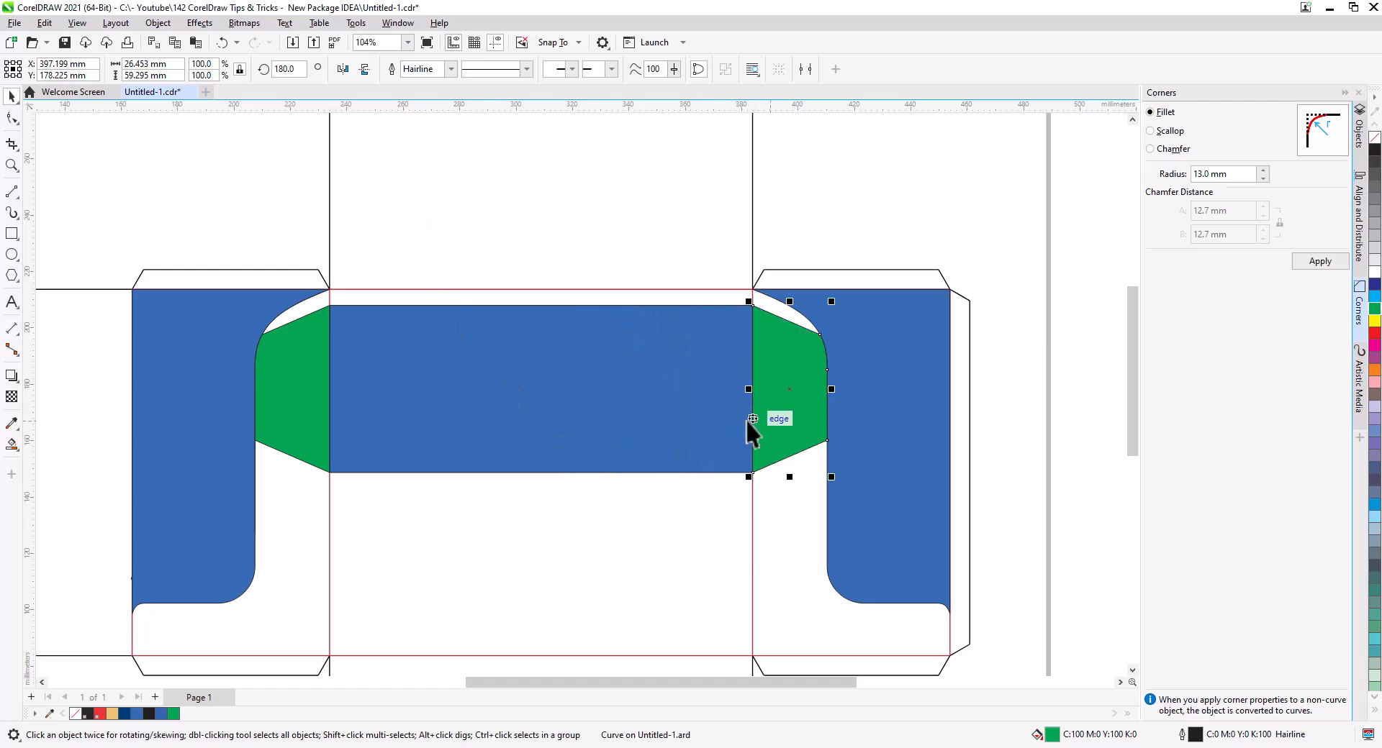
# Weld the two green side shapes and the middle blue area into a single green shape.
pyautogui.keyDown('shift'); pyautogui.click(533, 417); pyautogui.keyUp('shift')
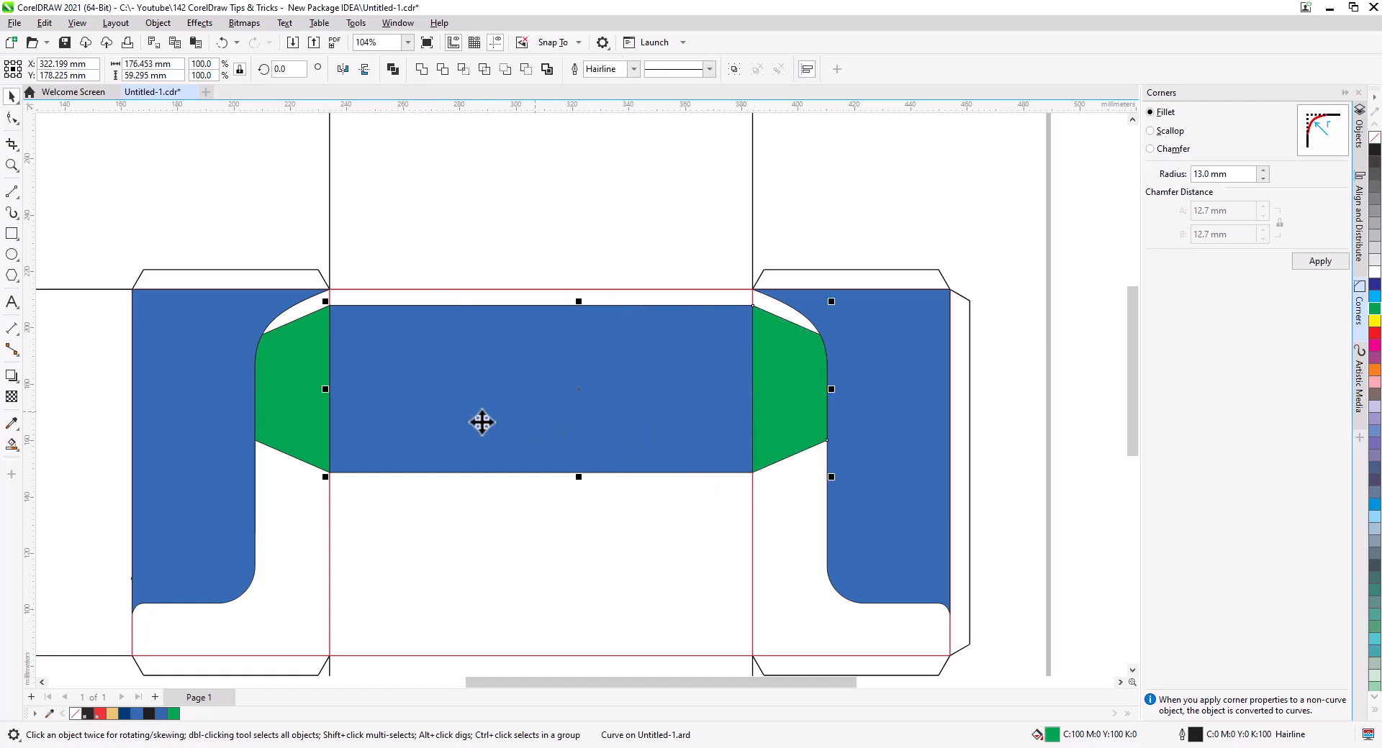
pyautogui.keyDown('shift'); pyautogui.click(293, 390); pyautogui.keyUp('shift')
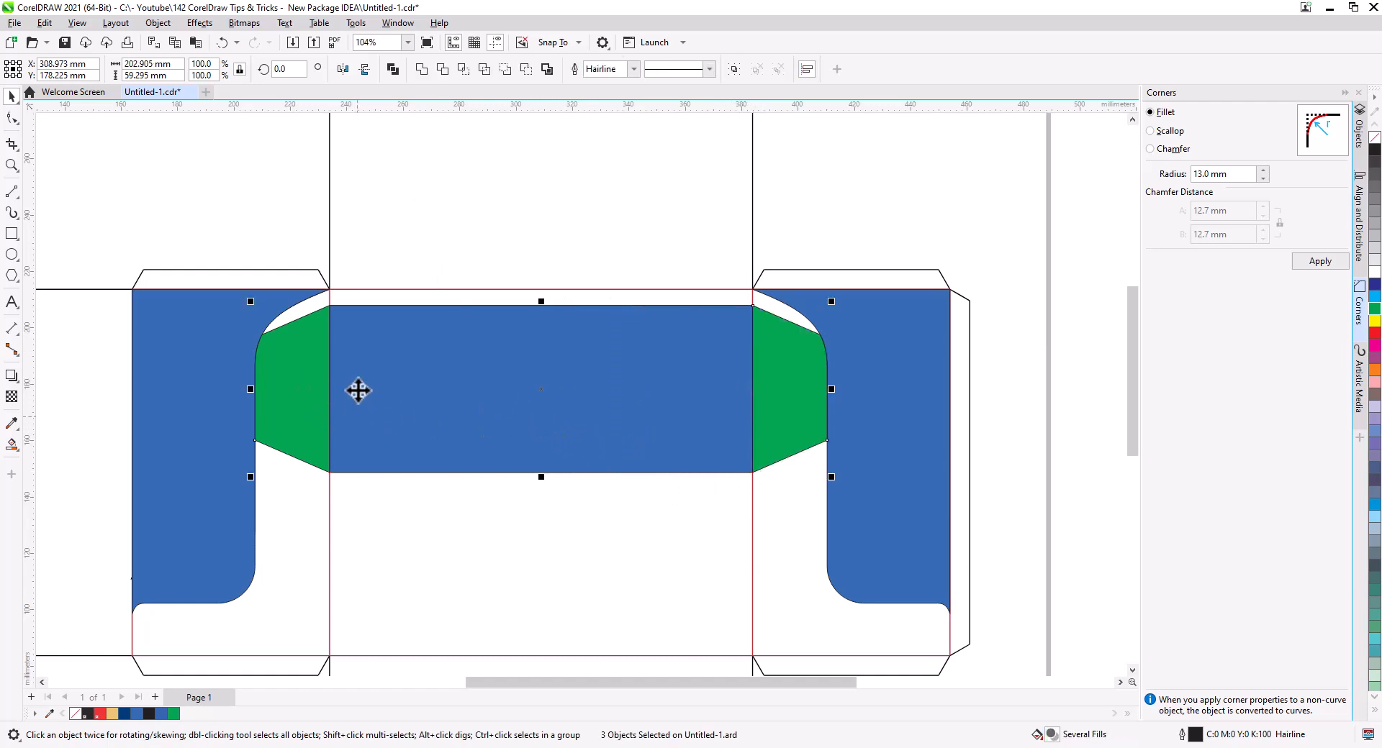
pyautogui.click(422, 69)
pyautogui.click(543, 230)
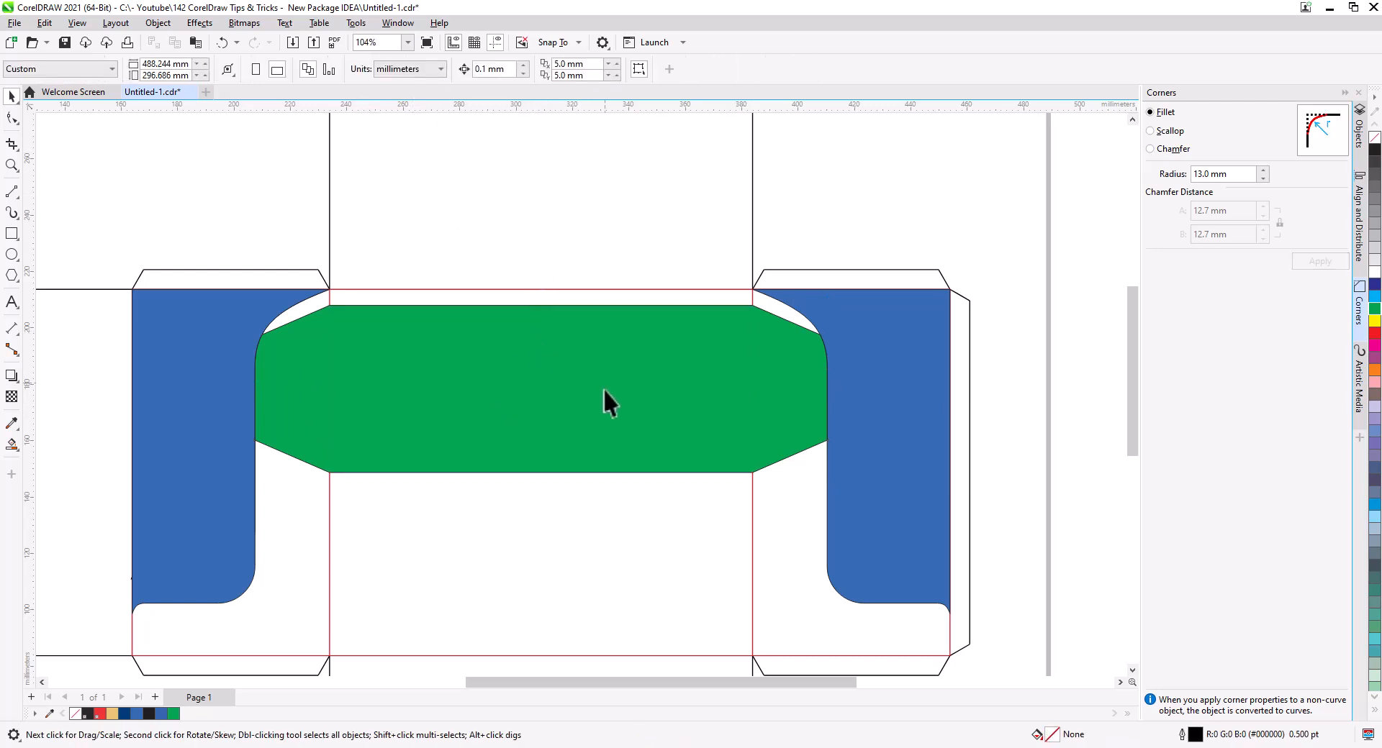
# Draw an unfilled square about 48 mm wide across the lower edge of the green shape.
pyautogui.scroll(3, 533, 509)
pyautogui.moveTo(534, 533); pyautogui.dragTo(550, 449)
pyautogui.scroll(-1, 543, 403)
pyautogui.scroll(-1, 543, 418)
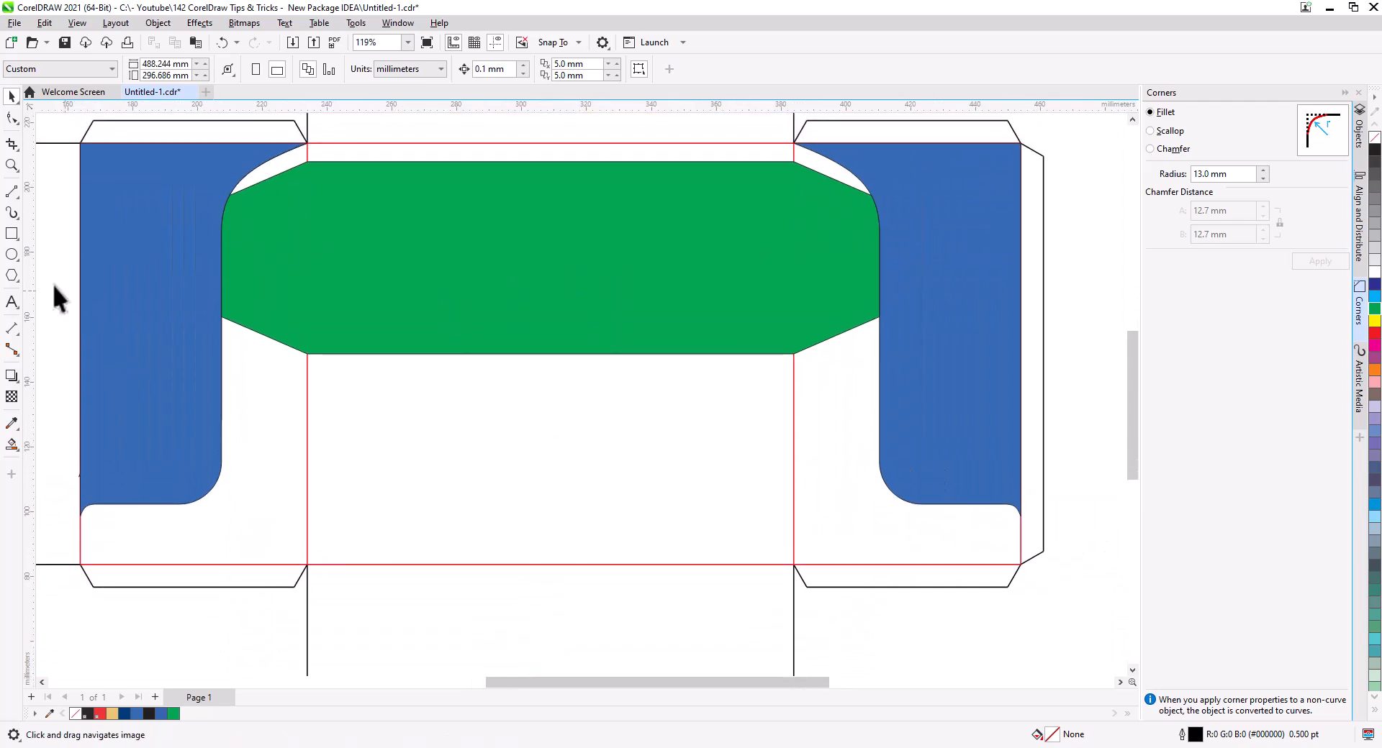
pyautogui.press('F6')
pyautogui.moveTo(457, 290); pyautogui.dragTo(612, 444)
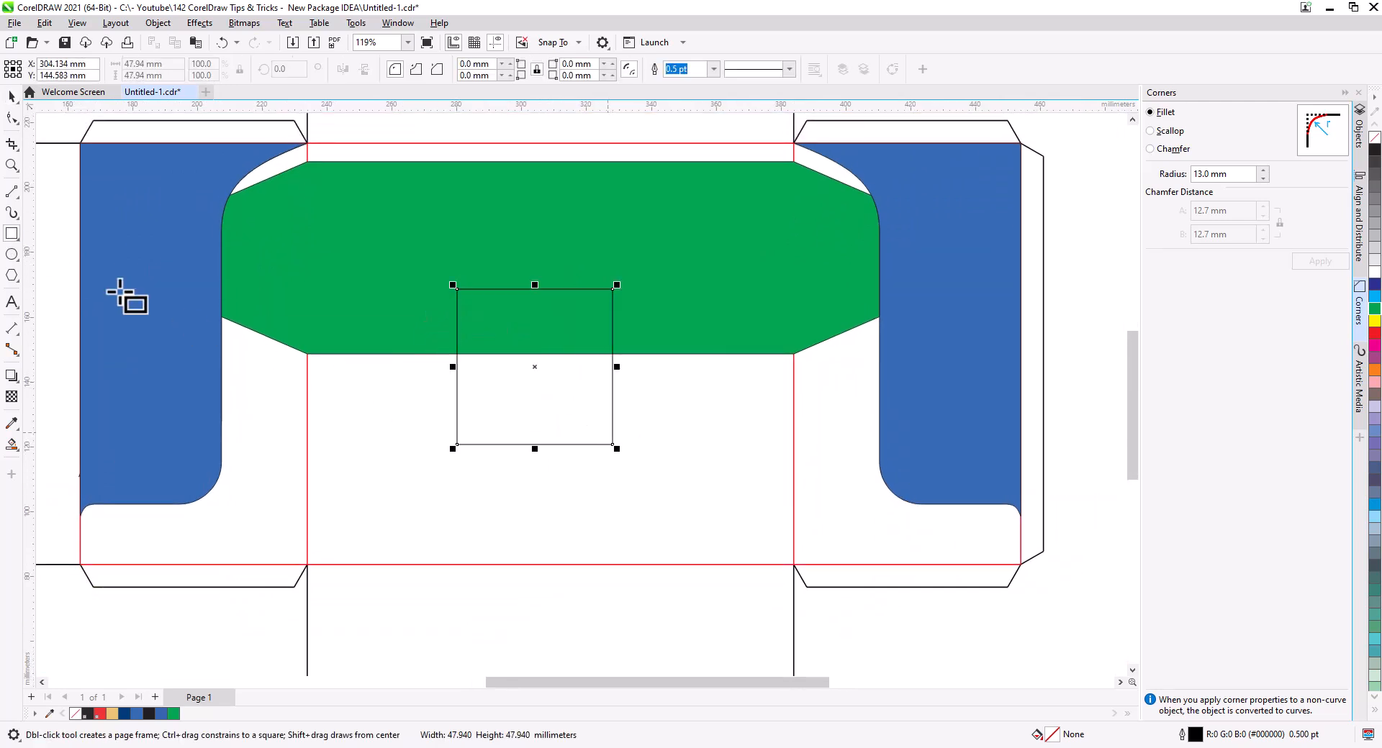
pyautogui.click(13, 97)
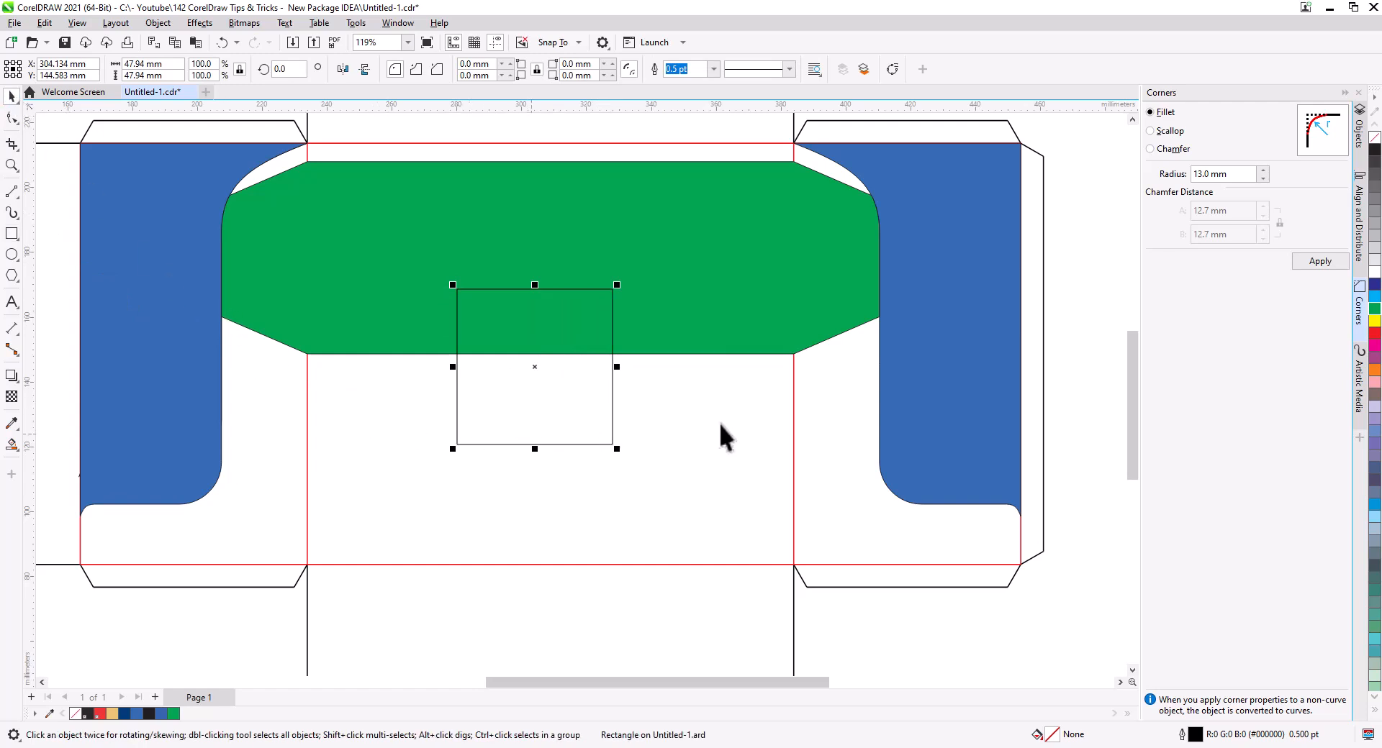
# Centre the square vertically on the middle panel's right fold line and horizontally on the green shape.
pyautogui.keyDown('shift'); pyautogui.click(792, 393); pyautogui.keyUp('shift')
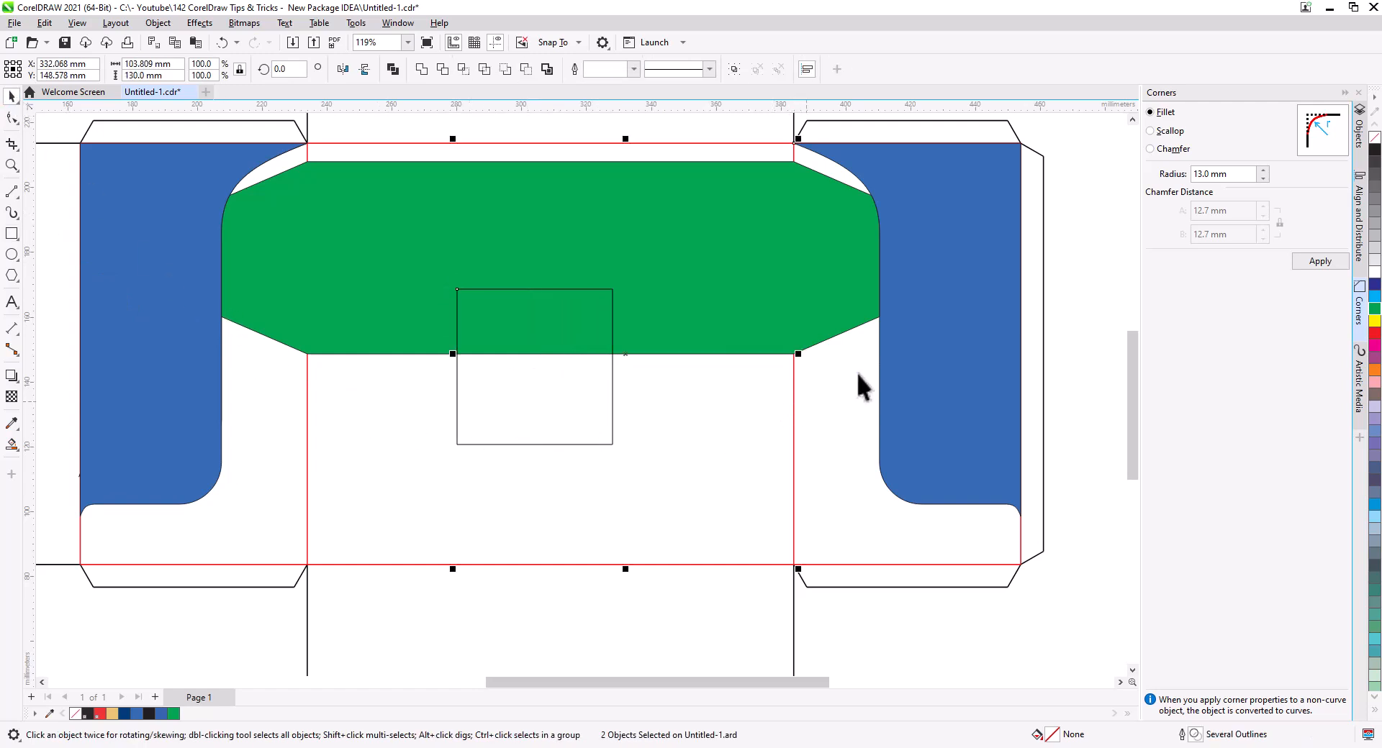
pyautogui.click(1359, 223)
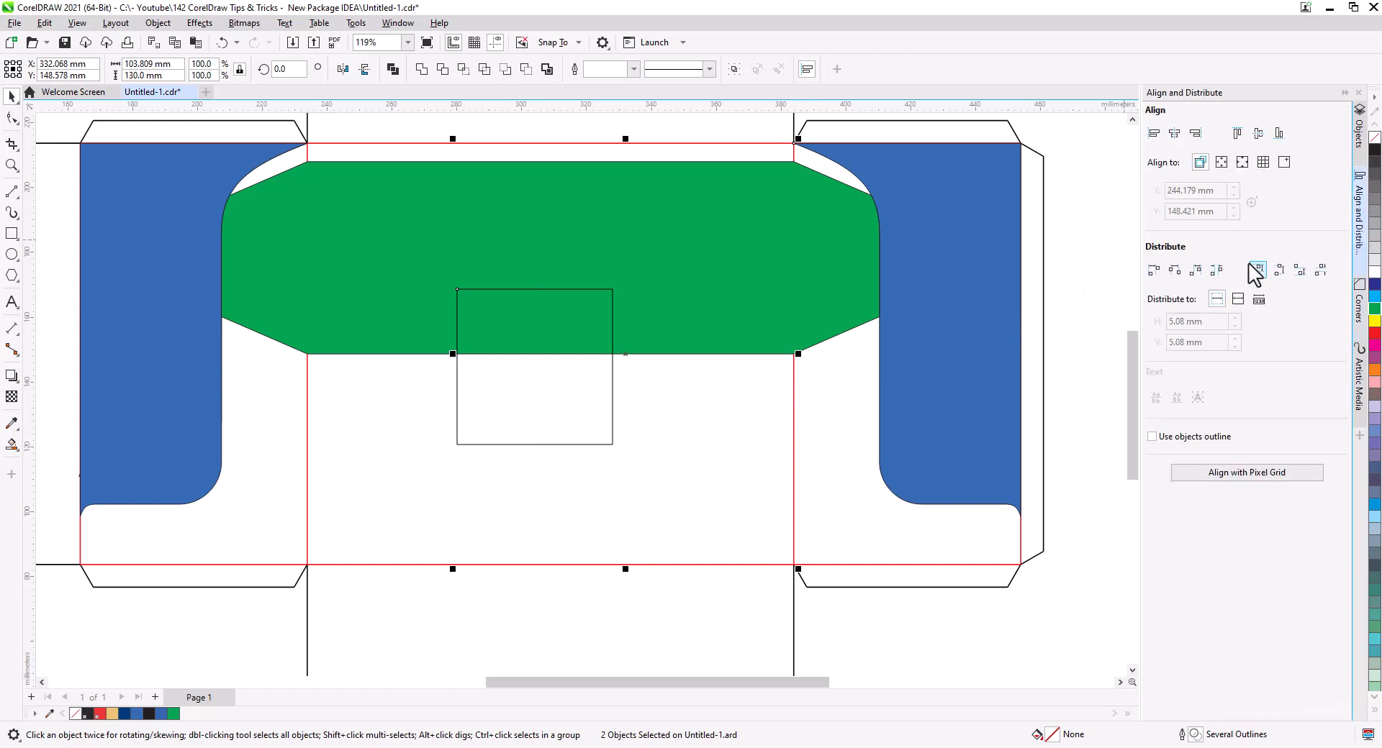
pyautogui.click(1257, 134)
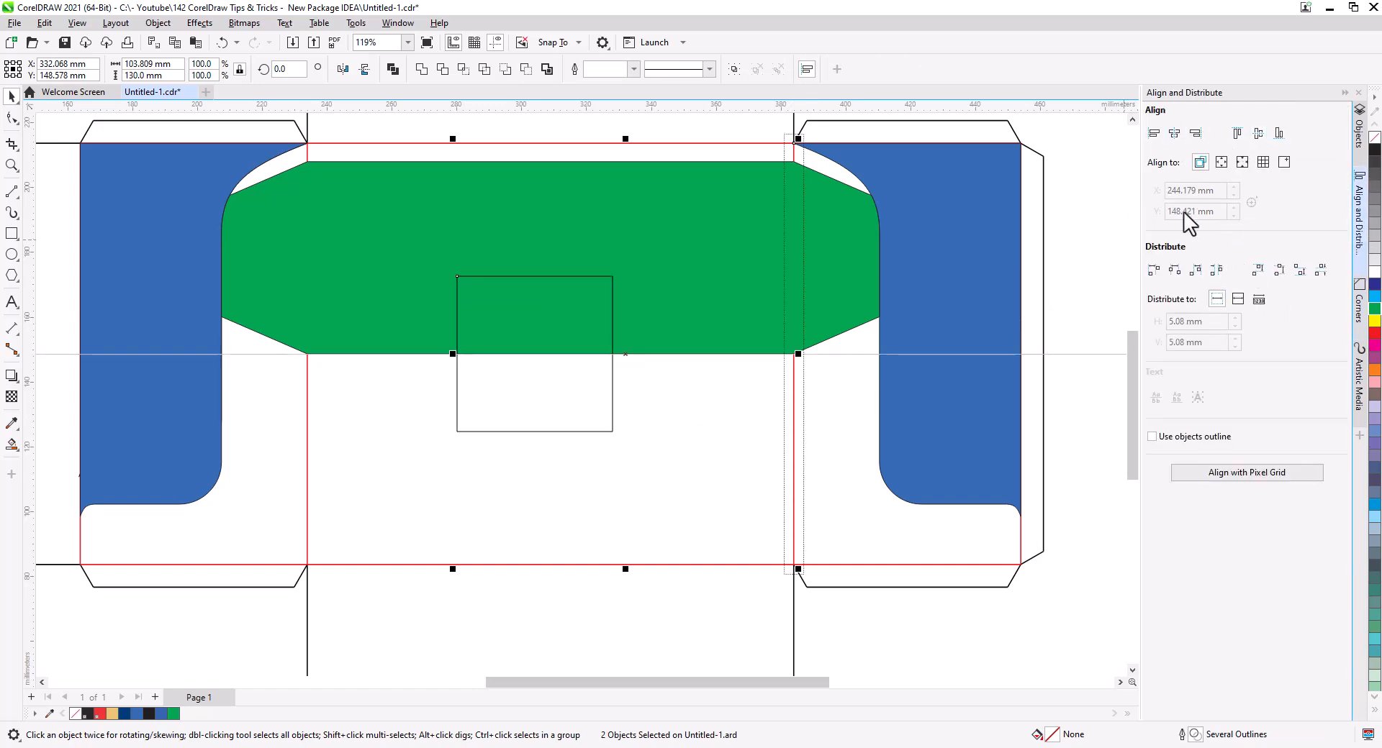
pyautogui.click(1068, 603)
pyautogui.click(612, 405)
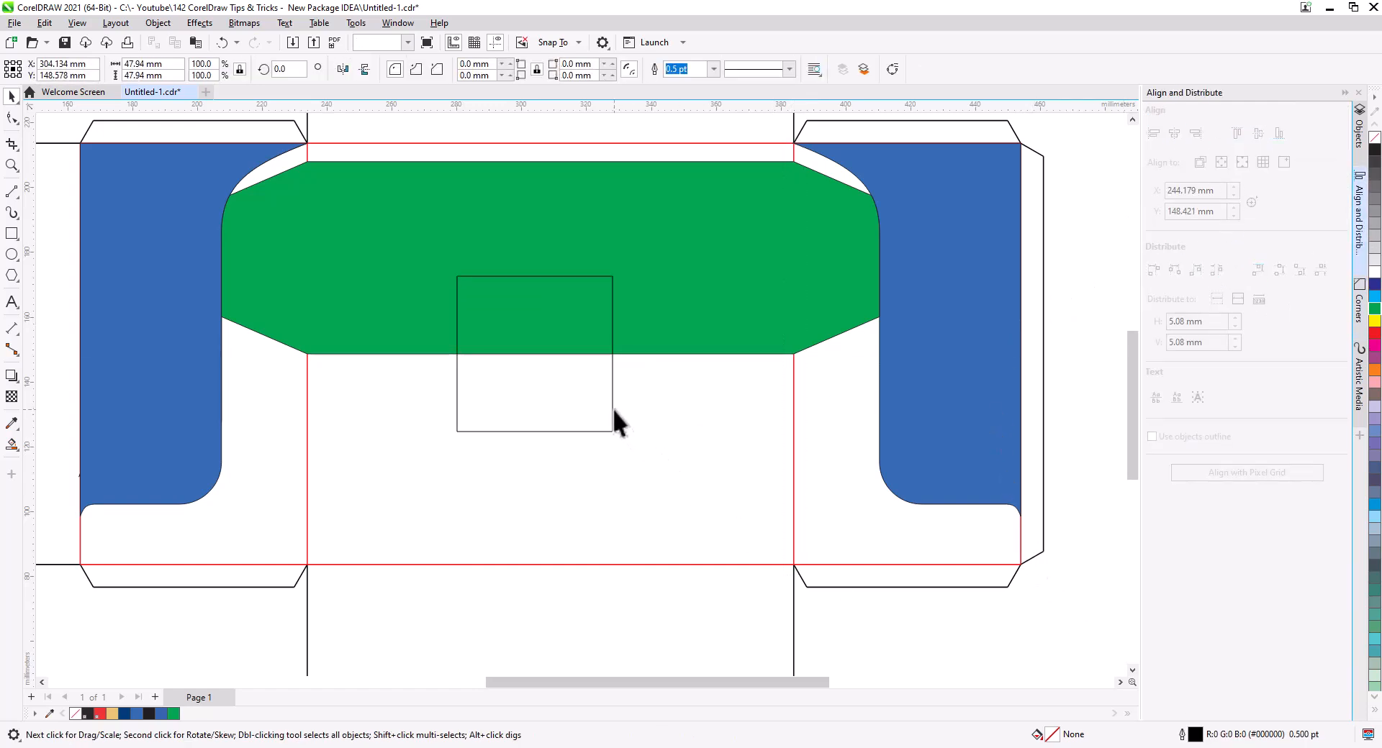
pyautogui.keyDown('shift'); pyautogui.click(680, 314); pyautogui.keyUp('shift')
pyautogui.click(1174, 133)
pyautogui.click(1060, 626)
# Rotate the square 45 degrees to make it a diamond.
pyautogui.click(592, 431)
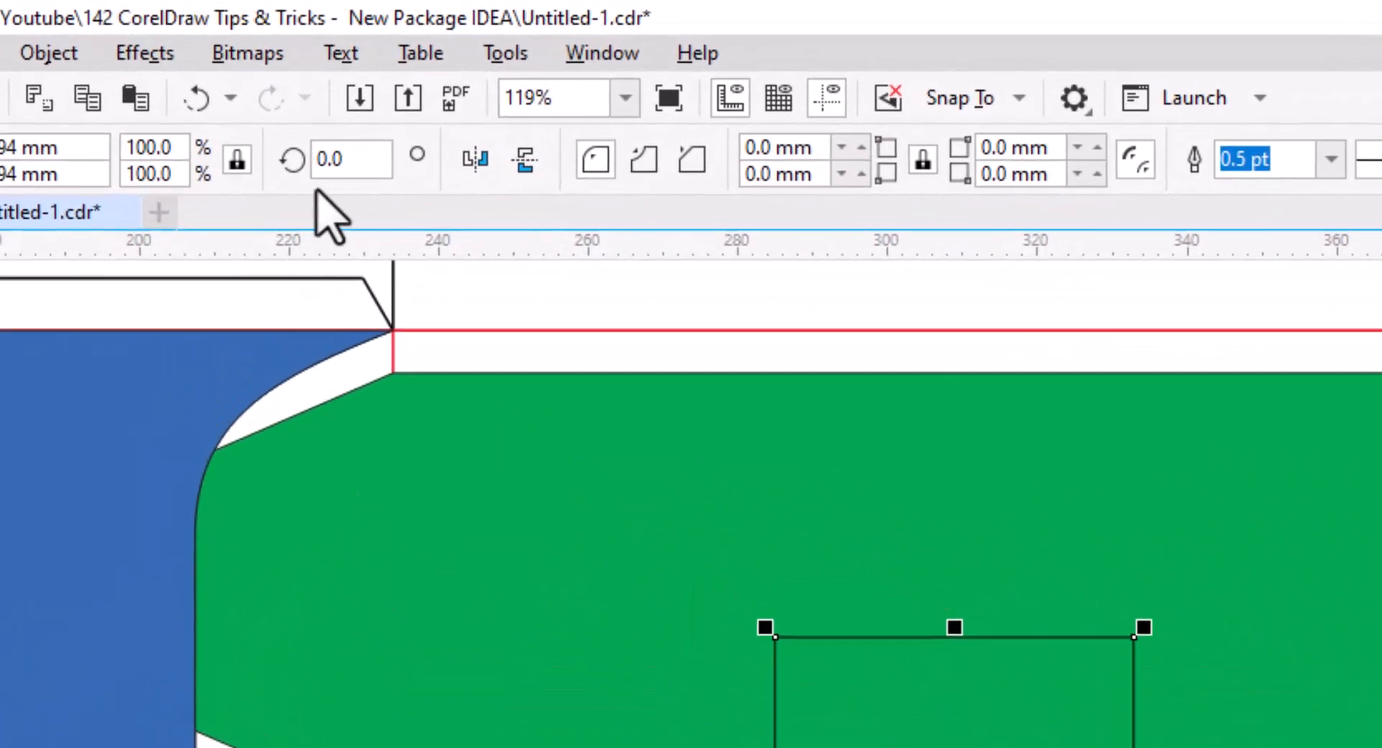
pyautogui.click(342, 159)
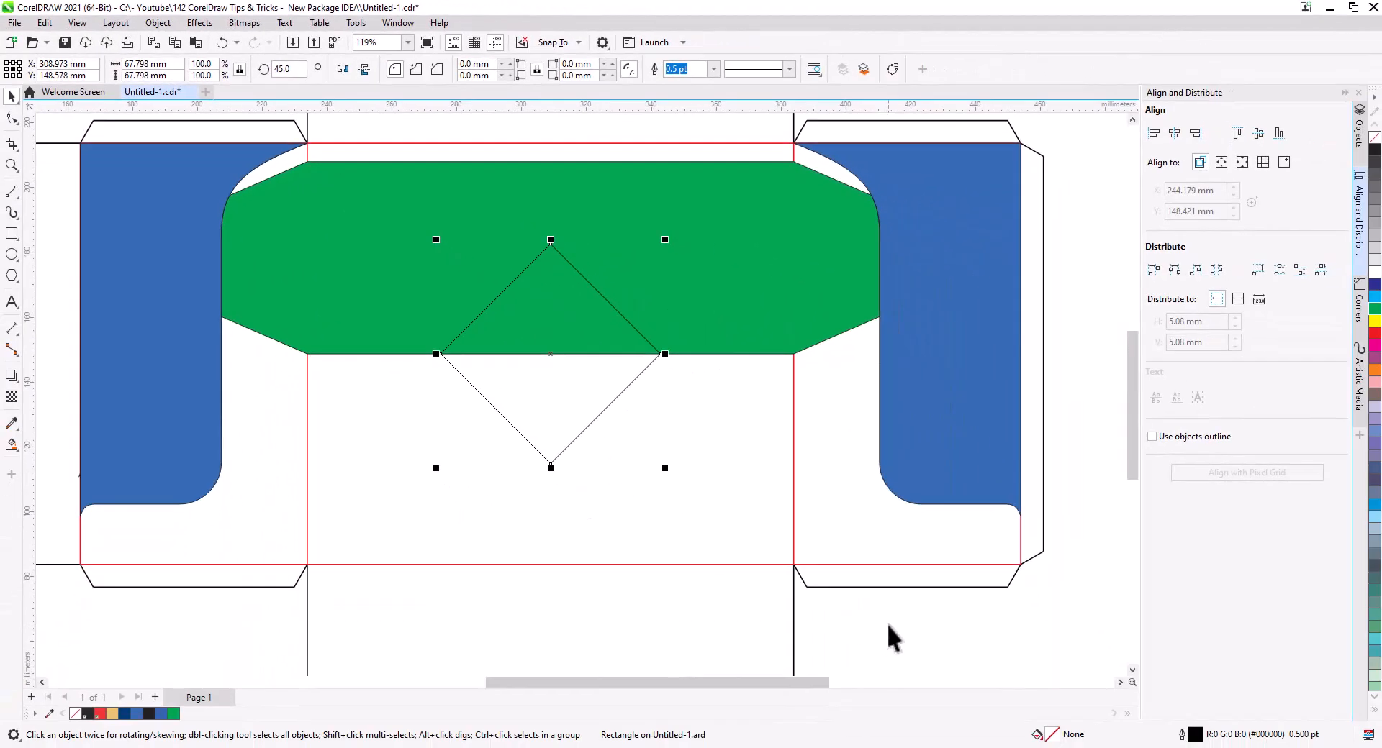
pyautogui.click(888, 626)
# Draw an unfilled circle about 3 mm wide on the empty page area near its upper corner.
pyautogui.scroll(-1, 608, 469)
pyautogui.moveTo(621, 474); pyautogui.dragTo(648, 571)
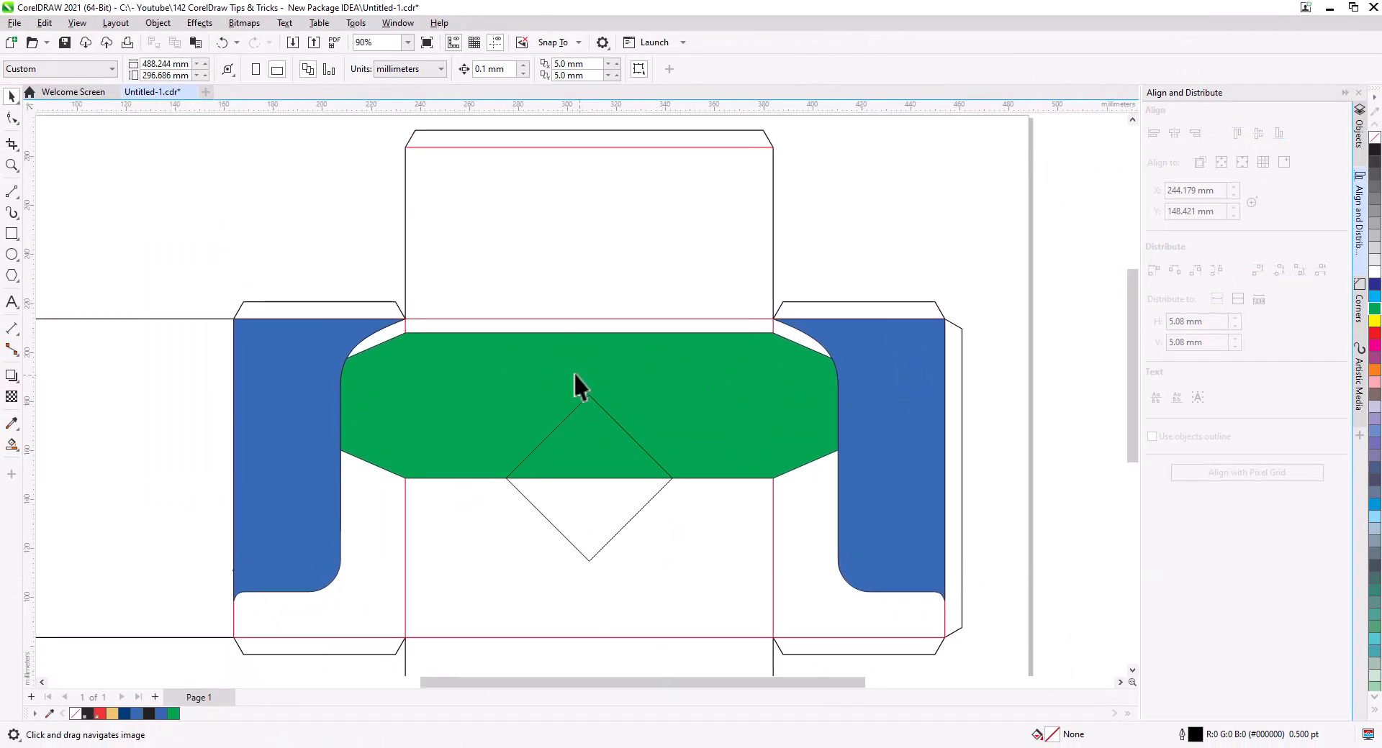
pyautogui.moveTo(197, 220); pyautogui.dragTo(406, 387)
pyautogui.scroll(2, 271, 339)
pyautogui.moveTo(266, 349); pyautogui.dragTo(512, 343)
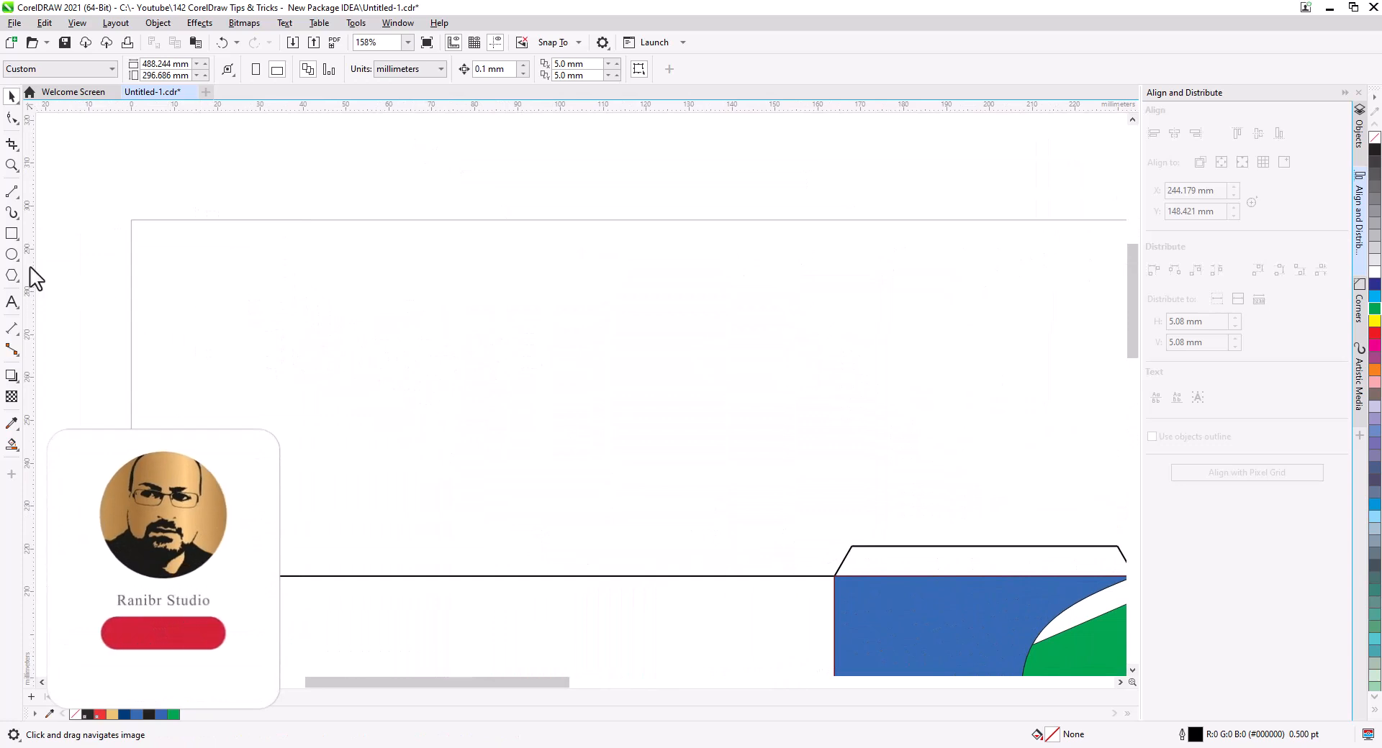
pyautogui.click(10, 256)
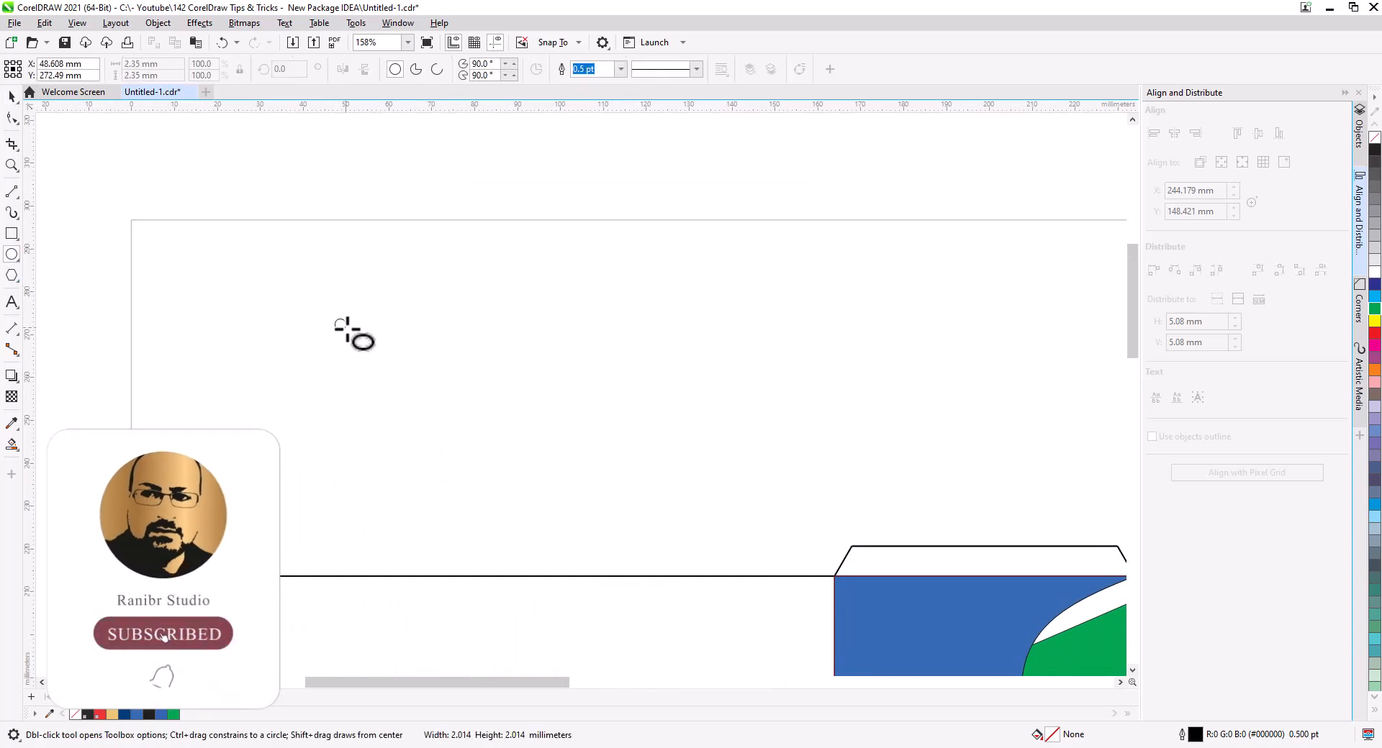
pyautogui.click(11, 96)
# Make an enlarged copy of the small circle about 10.4 mm wide and rest it on the small circle's upper edge.
pyautogui.scroll(3, 338, 331)
pyautogui.scroll(1, 347, 341)
pyautogui.moveTo(382, 357); pyautogui.dragTo(459, 329)
pyautogui.click(401, 281)
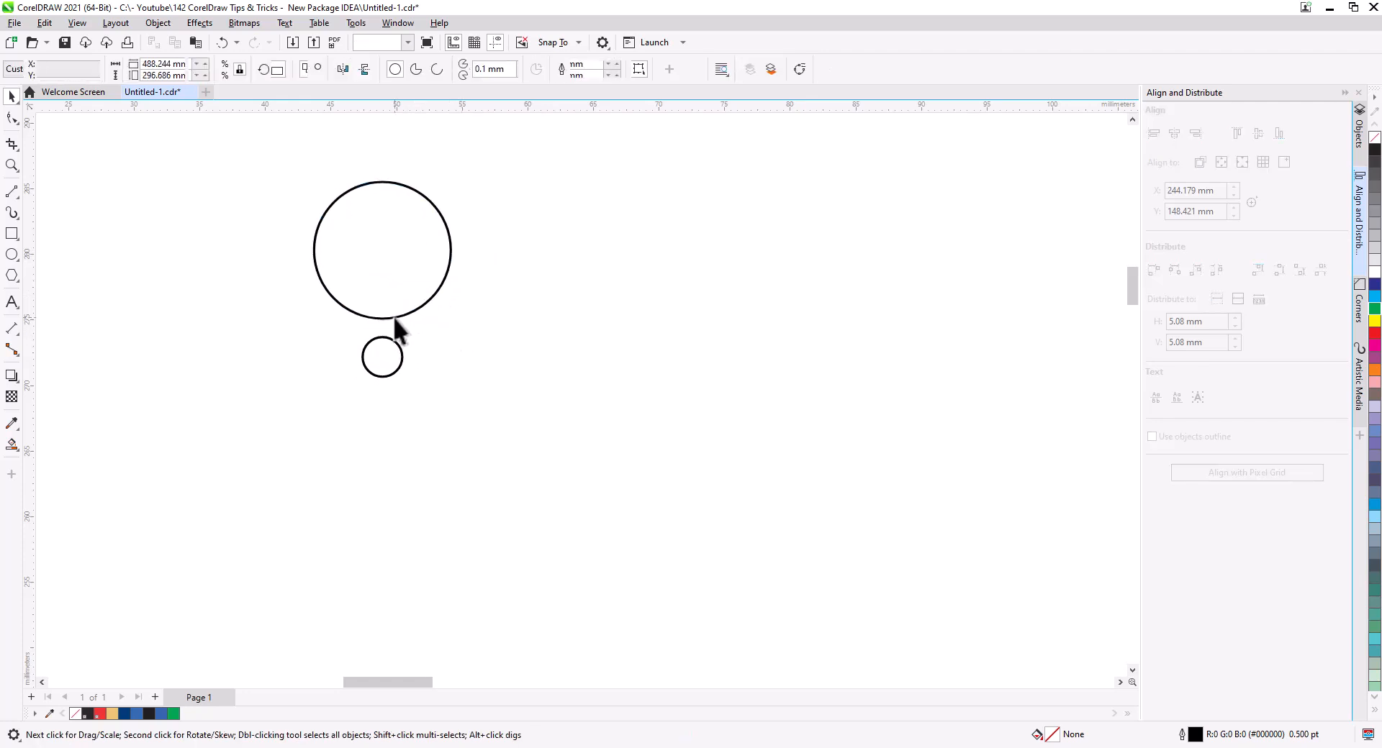
pyautogui.moveTo(384, 319); pyautogui.dragTo(388, 353)
# Mirror copies of the large circle around the small circle so four large circles touch it below, right, left and above.
pyautogui.moveTo(382, 200); pyautogui.dragTo(381, 379)
pyautogui.click(400, 400)
pyautogui.moveTo(316, 445); pyautogui.dragTo(404, 357)
pyautogui.click(442, 384)
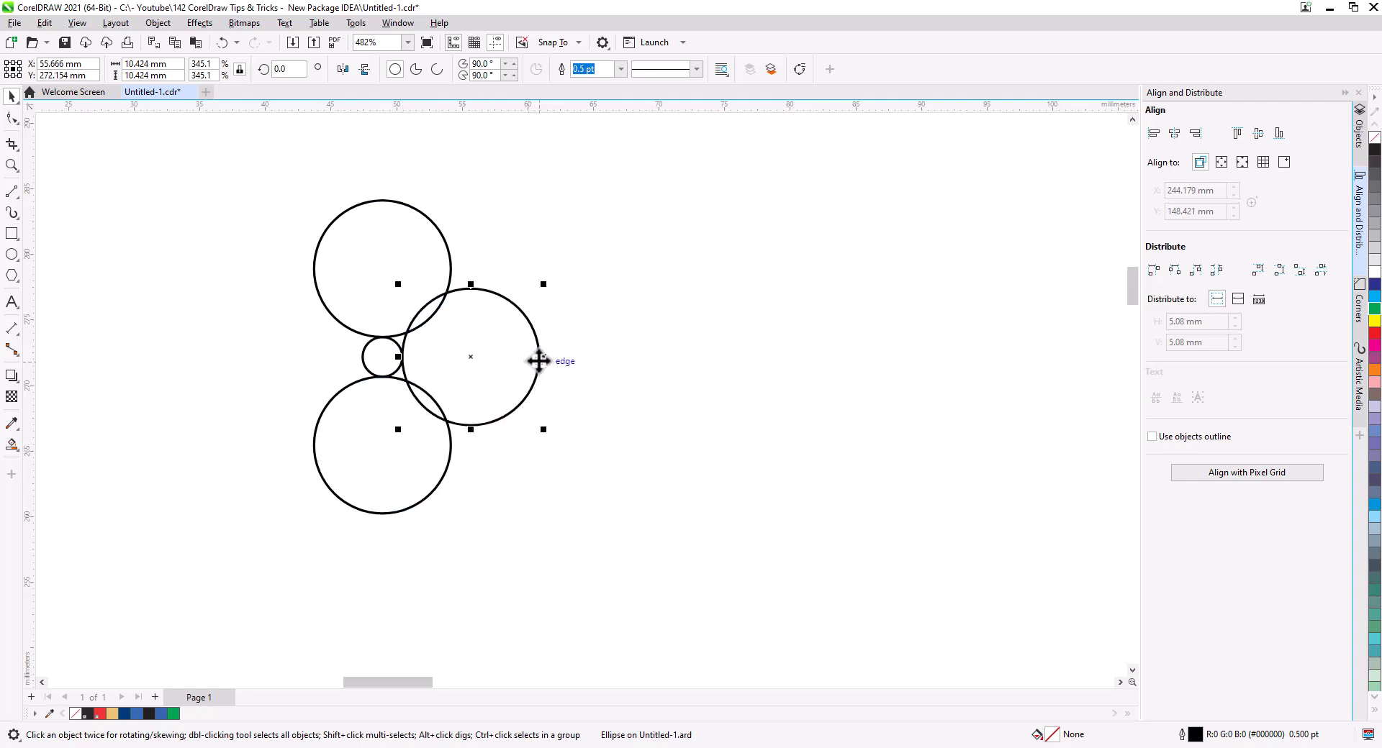
pyautogui.moveTo(540, 356); pyautogui.dragTo(365, 359)
pyautogui.click(397, 383)
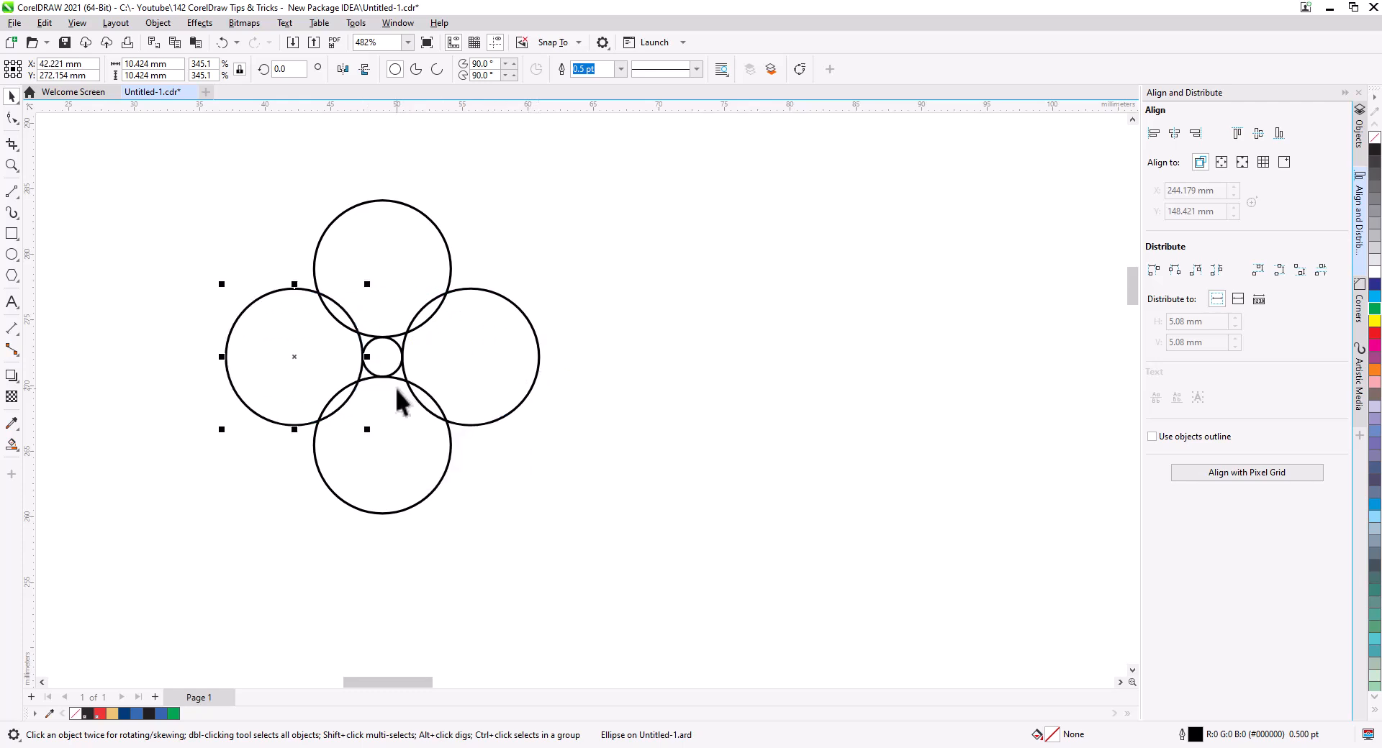
# Weld the four large circles into one four-lobed shape, leaving the small centre circle out.
pyautogui.keyDown('shift'); pyautogui.click(386, 281); pyautogui.keyUp('shift')
pyautogui.keyDown('shift'); pyautogui.click(499, 350); pyautogui.keyUp('shift')
pyautogui.keyDown('shift'); pyautogui.click(413, 447); pyautogui.keyUp('shift')
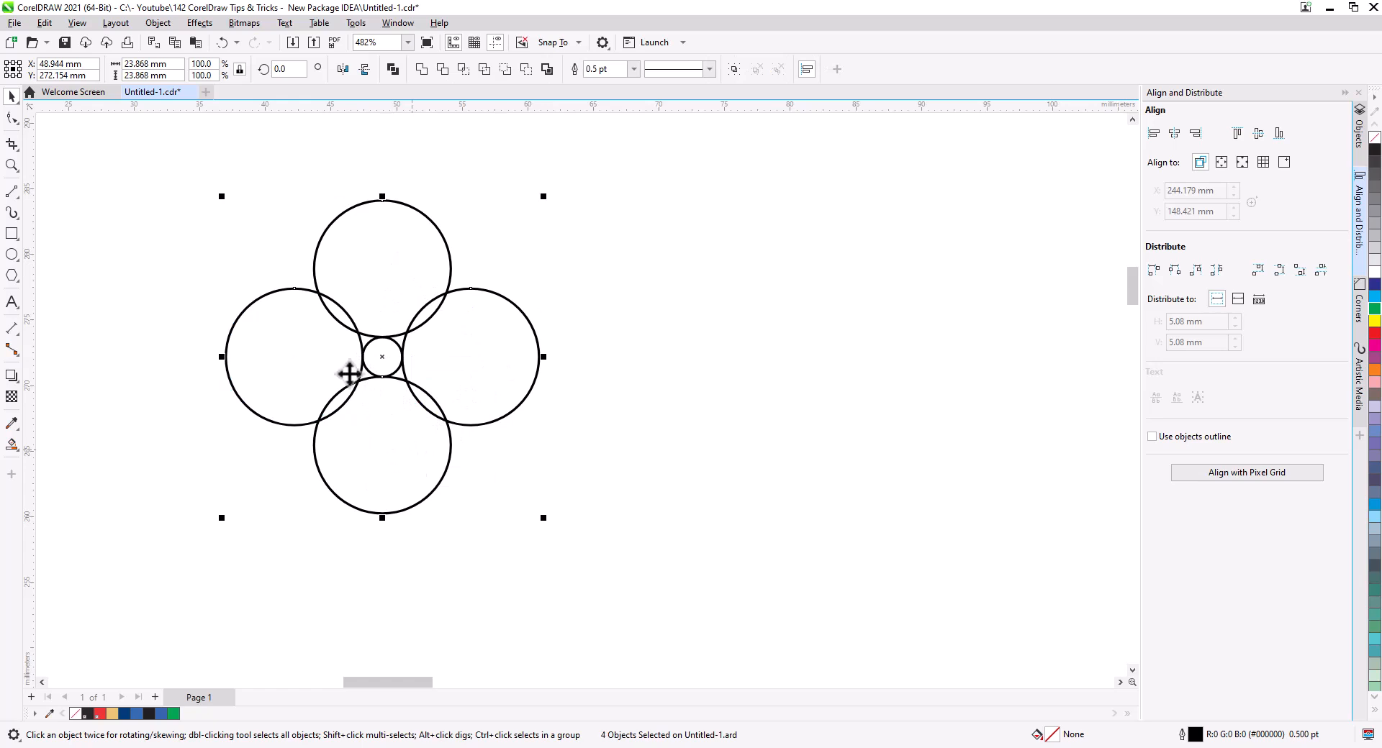
pyautogui.click(421, 69)
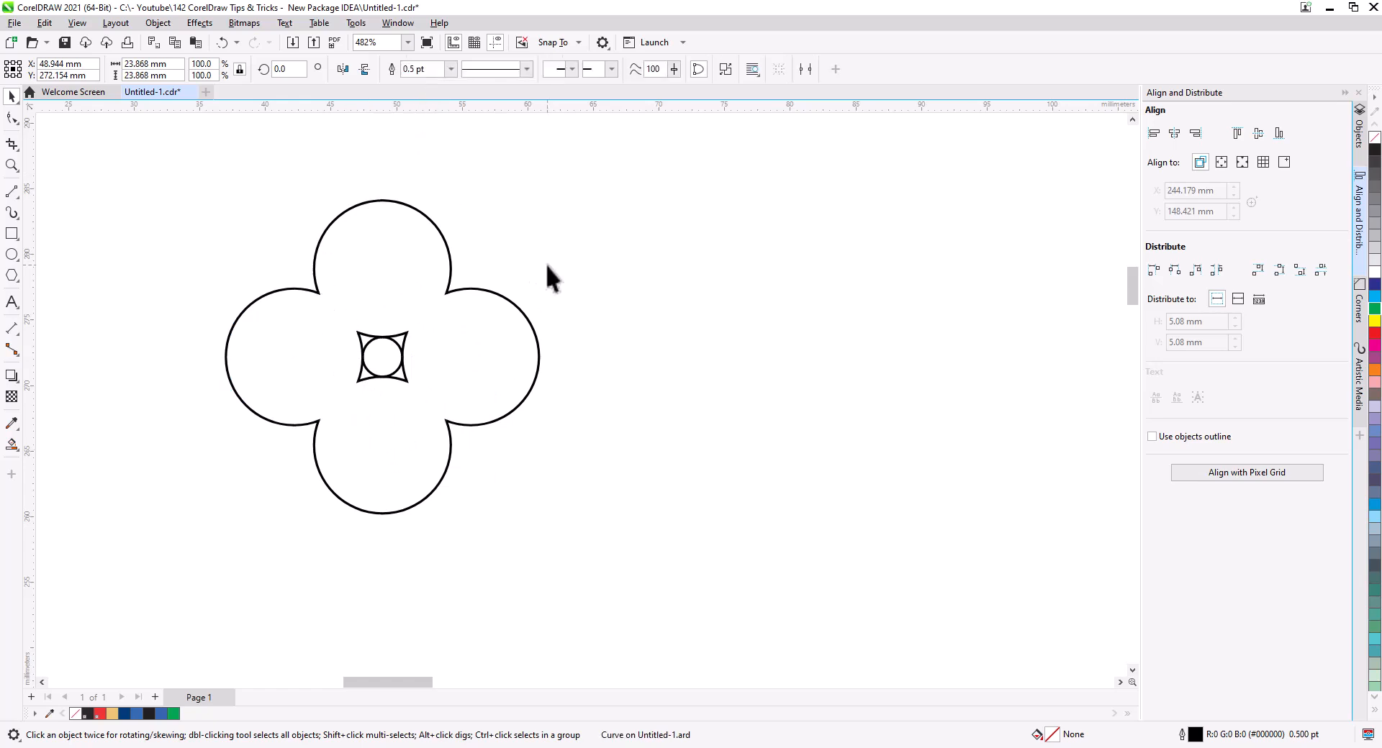
# Delete the nodes of the leftover inner opening from the welded four-lobed shape.
pyautogui.click(12, 119)
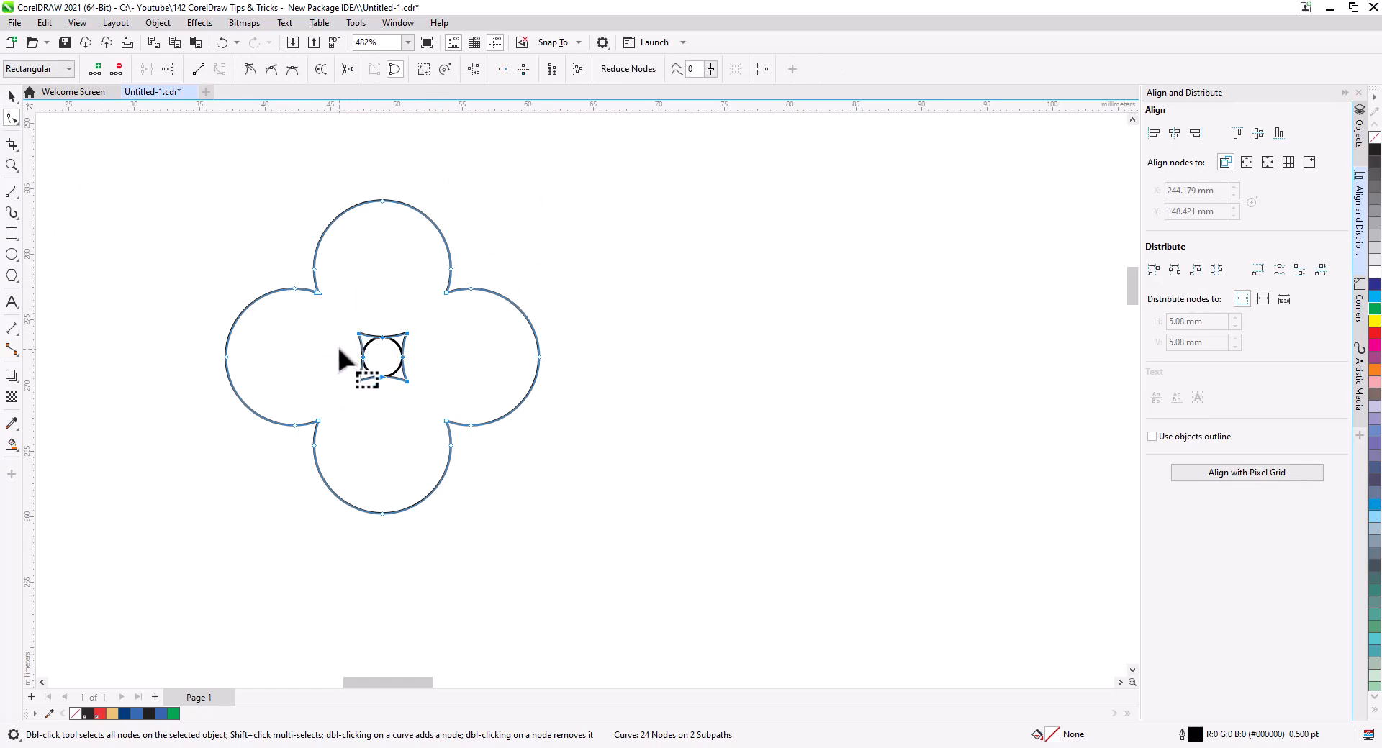
pyautogui.click(339, 348)
pyautogui.click(11, 95)
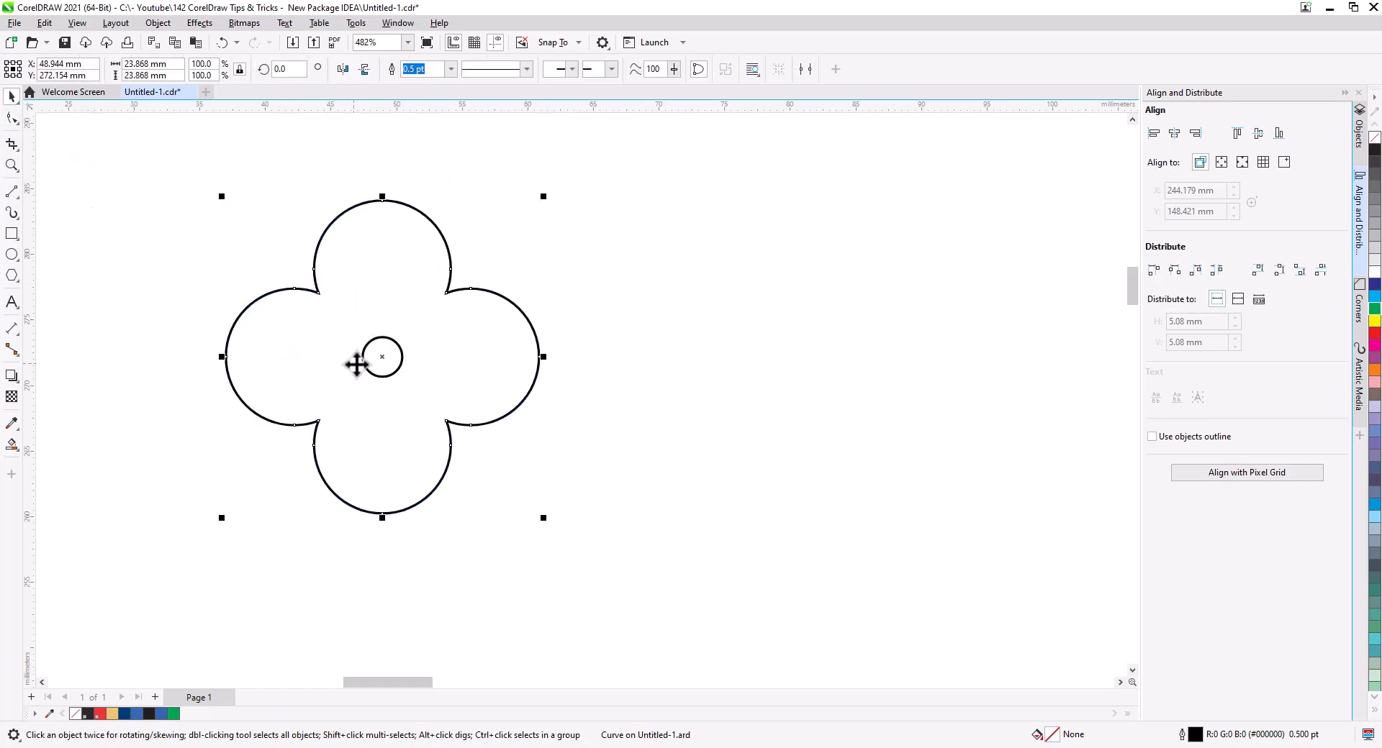
# Enlarge the small circle to about 4 mm and place one on each of the four inner corners between the lobes.
pyautogui.click(382, 376)
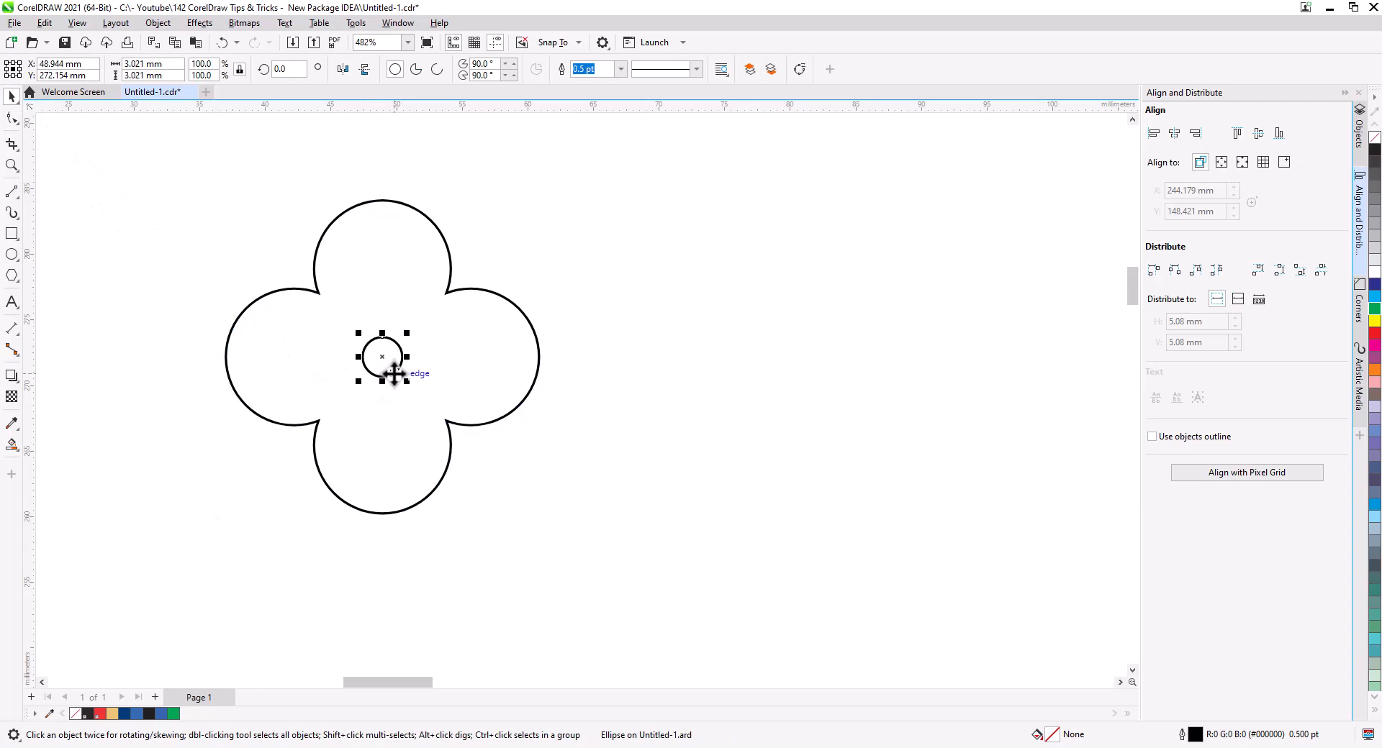
pyautogui.moveTo(382, 357)
pyautogui.mouseDown()
pyautogui.moveTo(318, 292)
pyautogui.moveTo(355, 327)
pyautogui.moveTo(438, 285)
pyautogui.moveTo(453, 306)
pyautogui.moveTo(446, 293)
pyautogui.moveTo(447, 421)
pyautogui.moveTo(321, 422)
pyautogui.mouseUp()
pyautogui.click(463, 311)
pyautogui.click(466, 445)
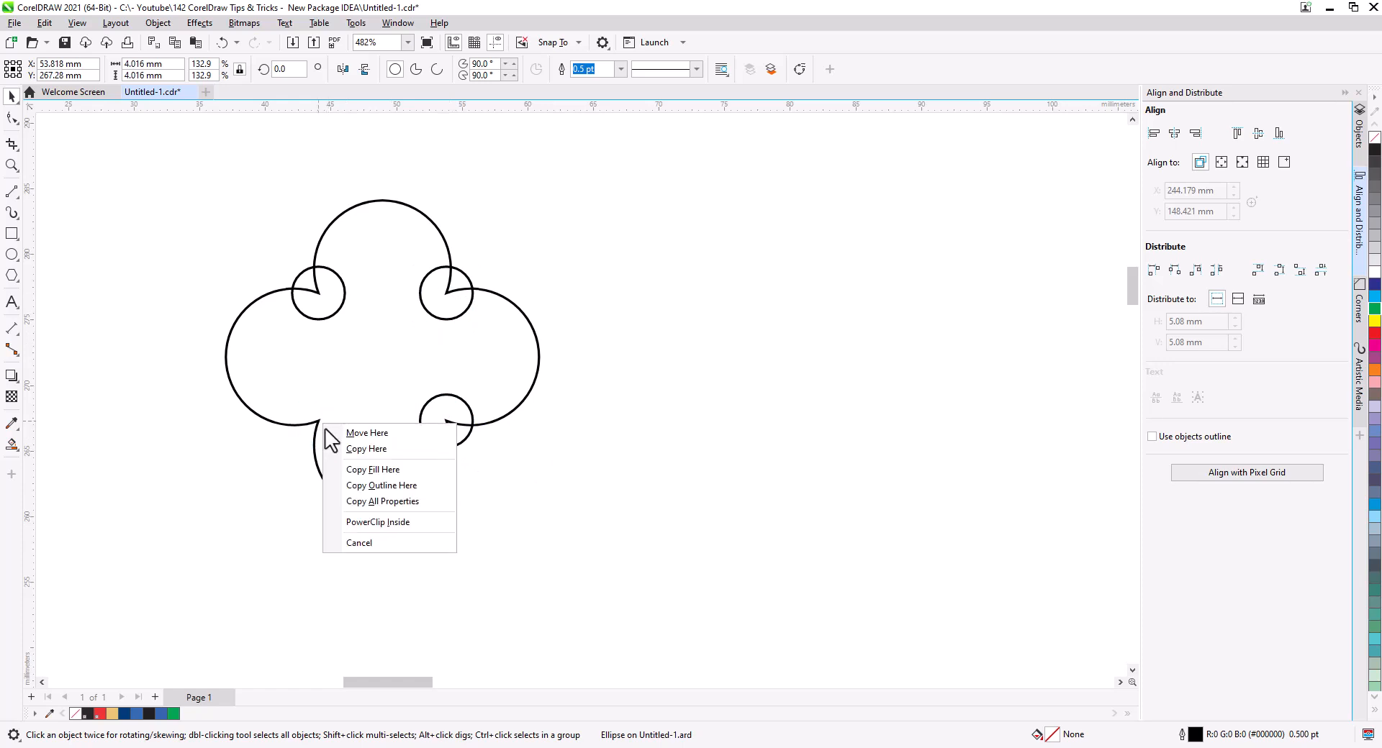
pyautogui.click(360, 449)
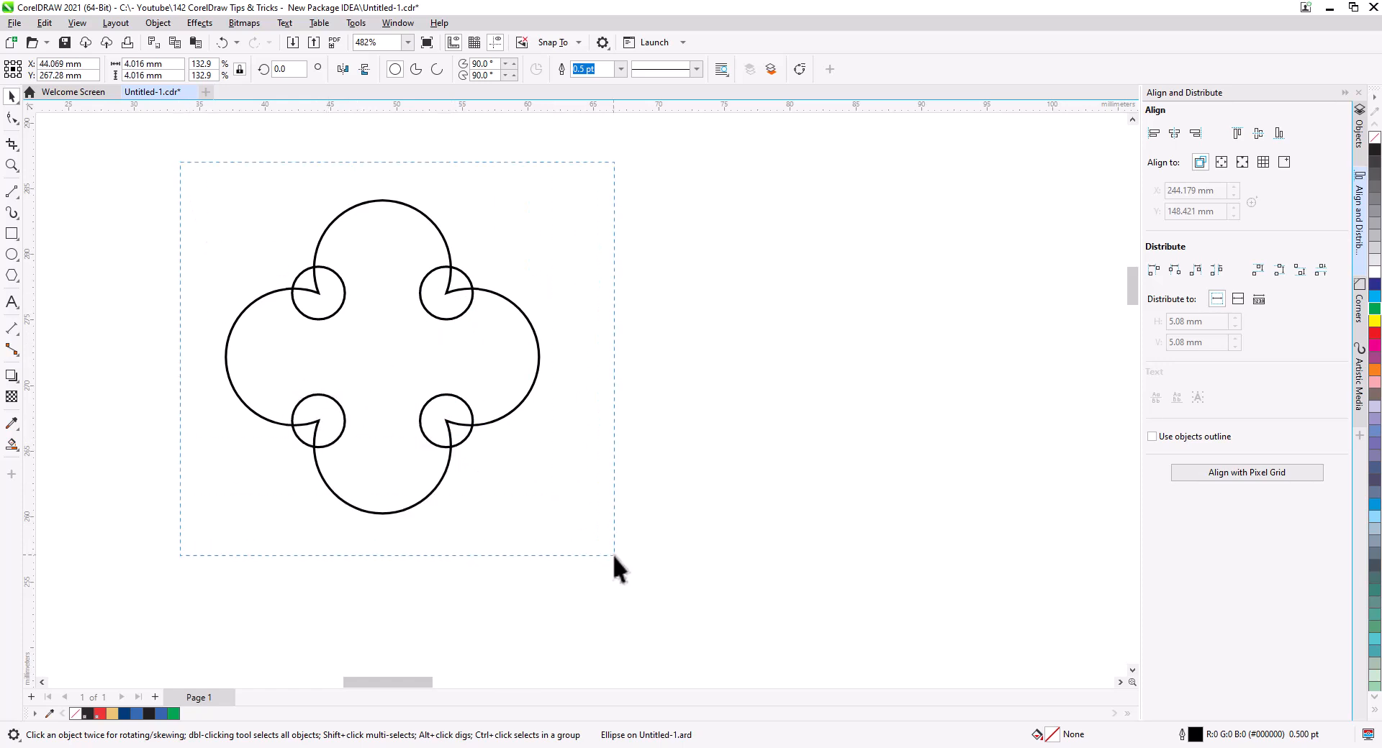
# Weld the four small corner circles with the four-lobed shape into a single outline.
pyautogui.moveTo(613, 554); pyautogui.dragTo(613, 554)
pyautogui.click(421, 69)
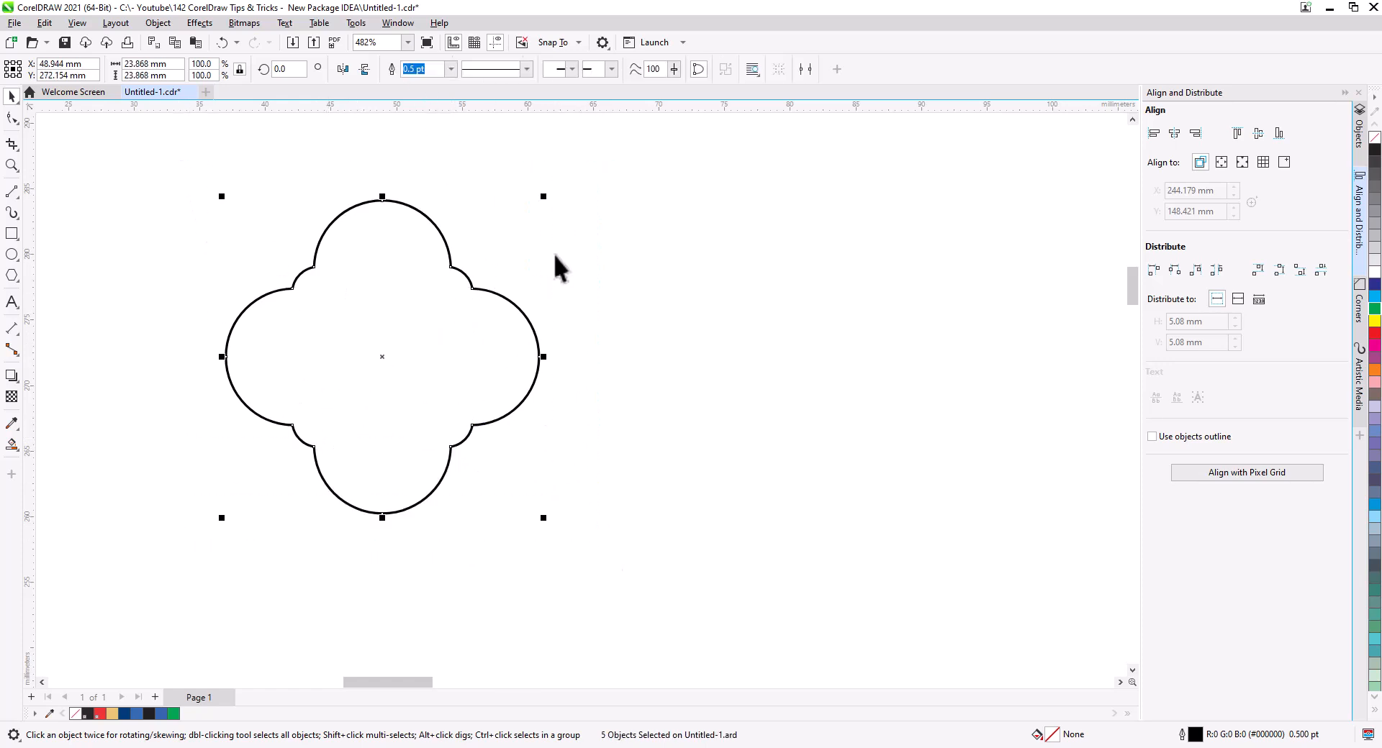
pyautogui.click(605, 368)
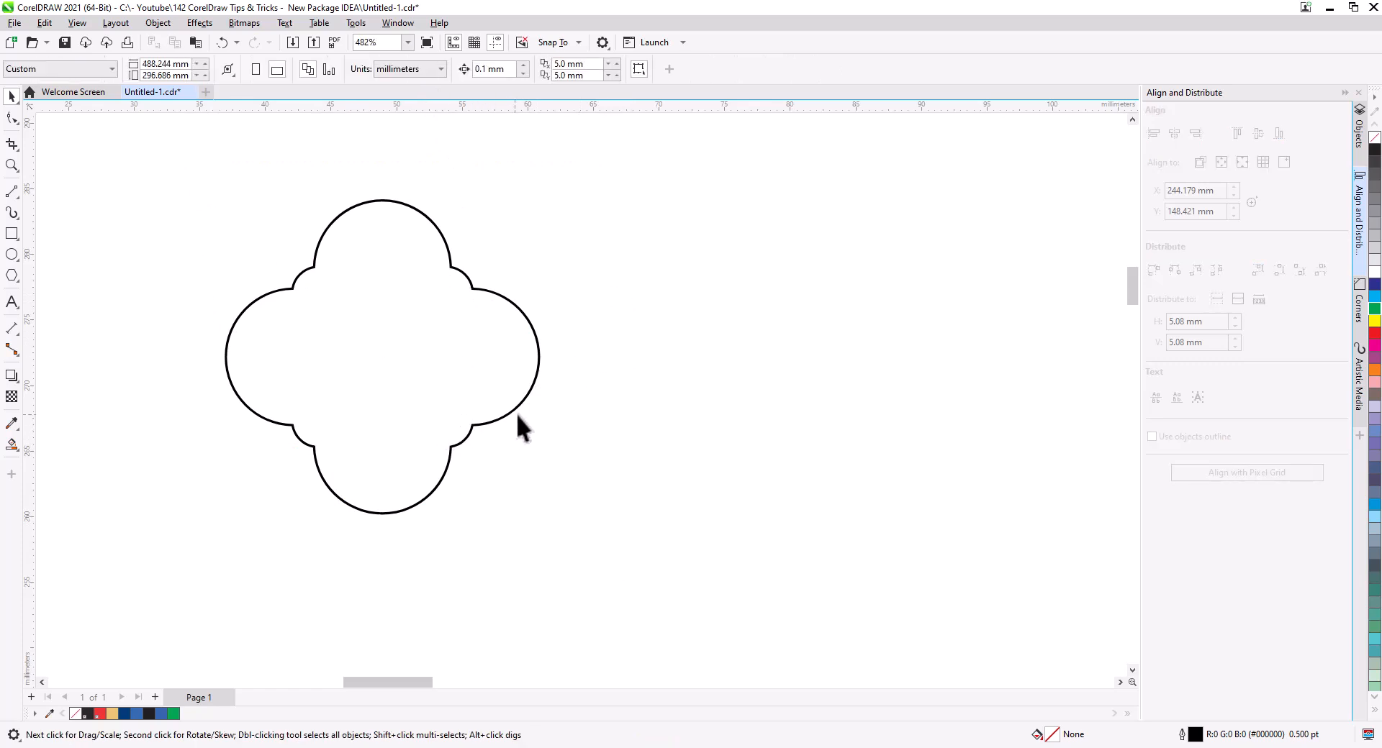
# Add a one-step inside contour to the lobed outline with an offset of 1.0 mm.
pyautogui.click(334, 370)
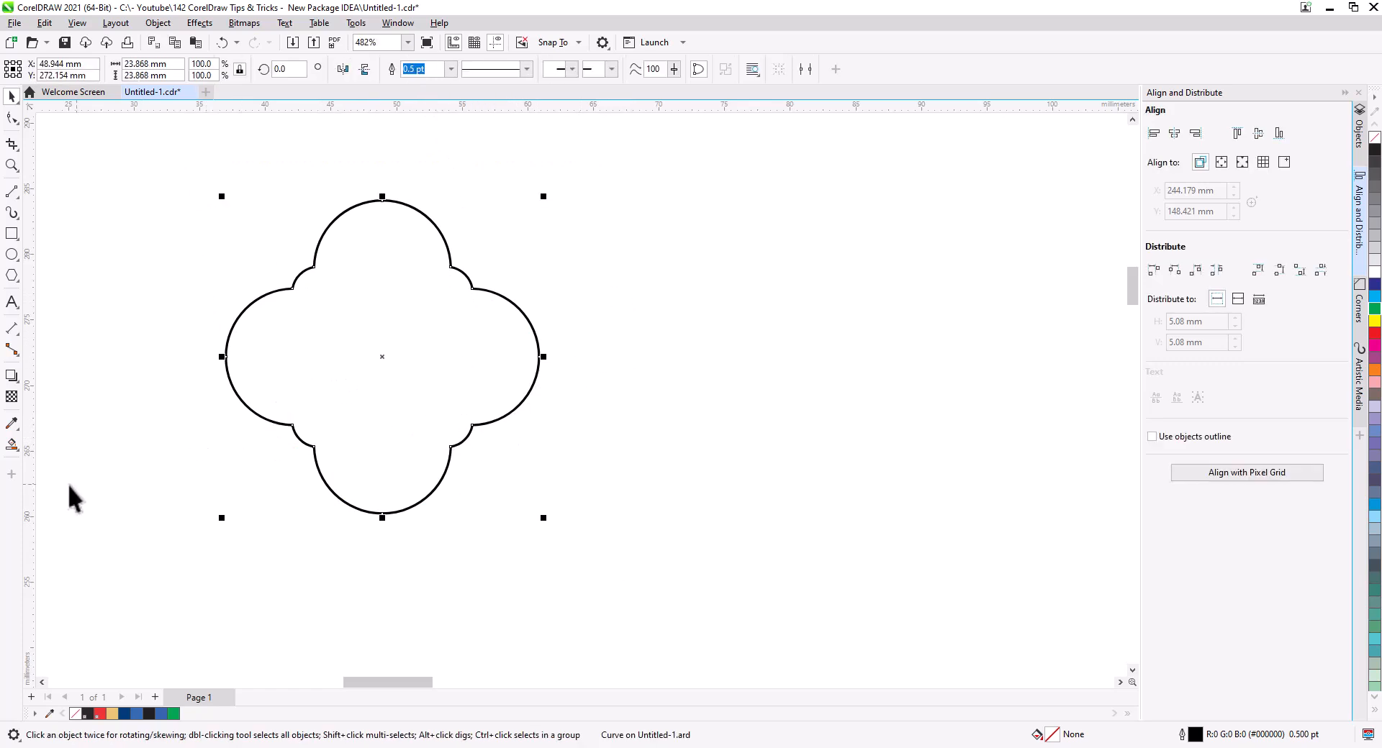
pyautogui.click(13, 446)
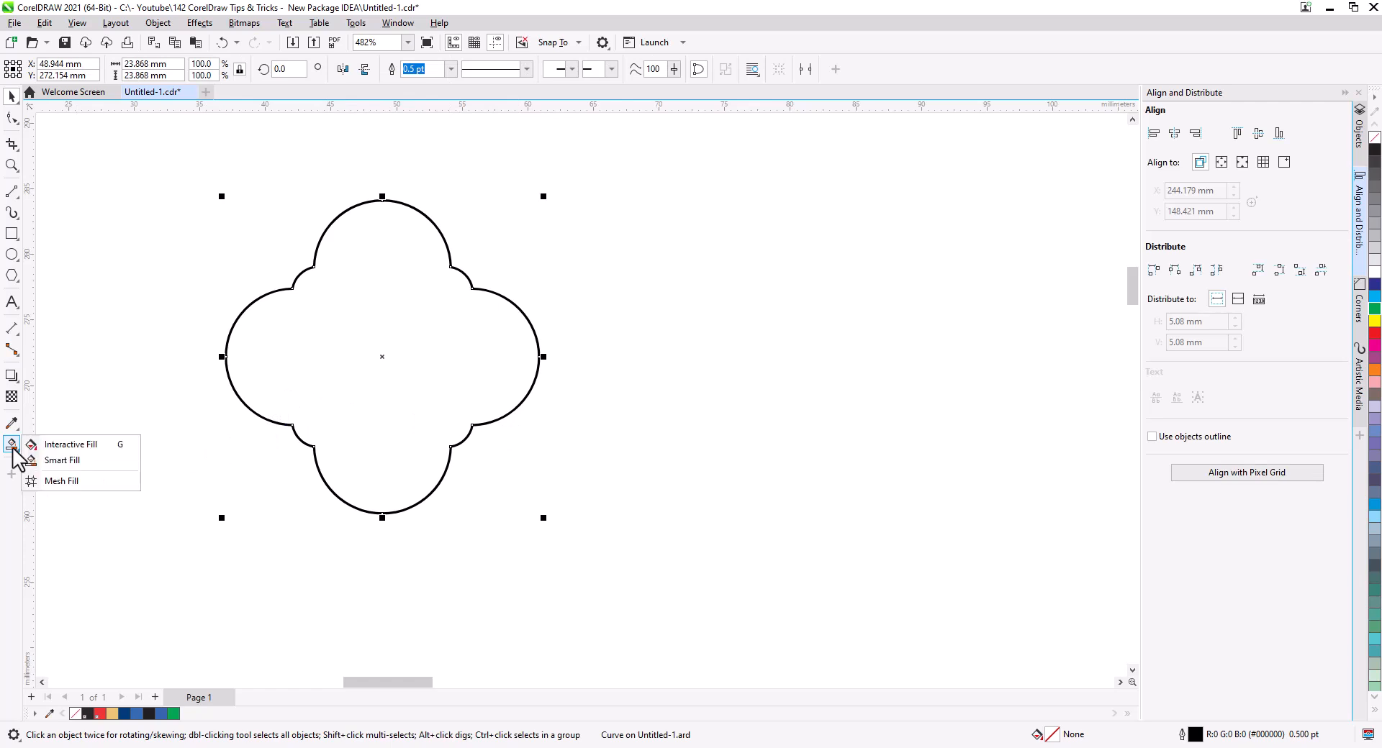
pyautogui.click(10, 375)
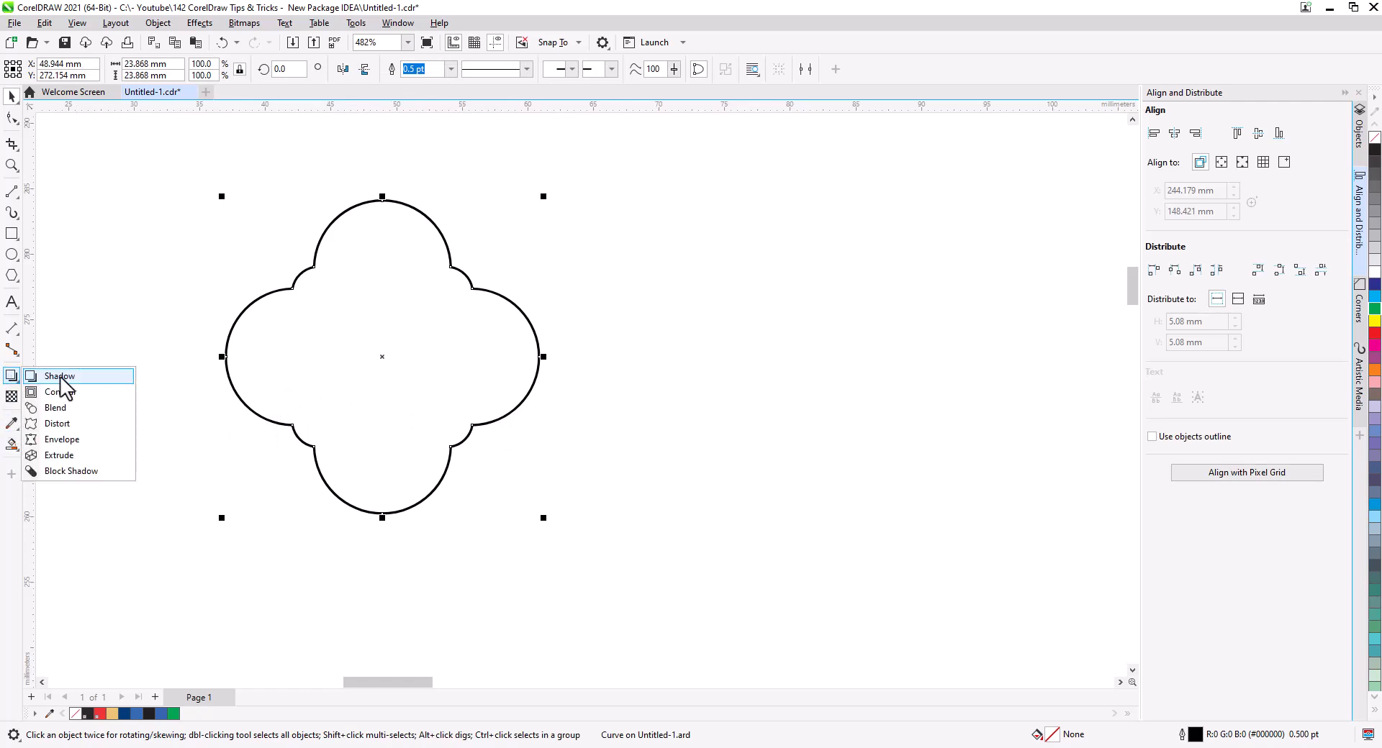
pyautogui.click(68, 393)
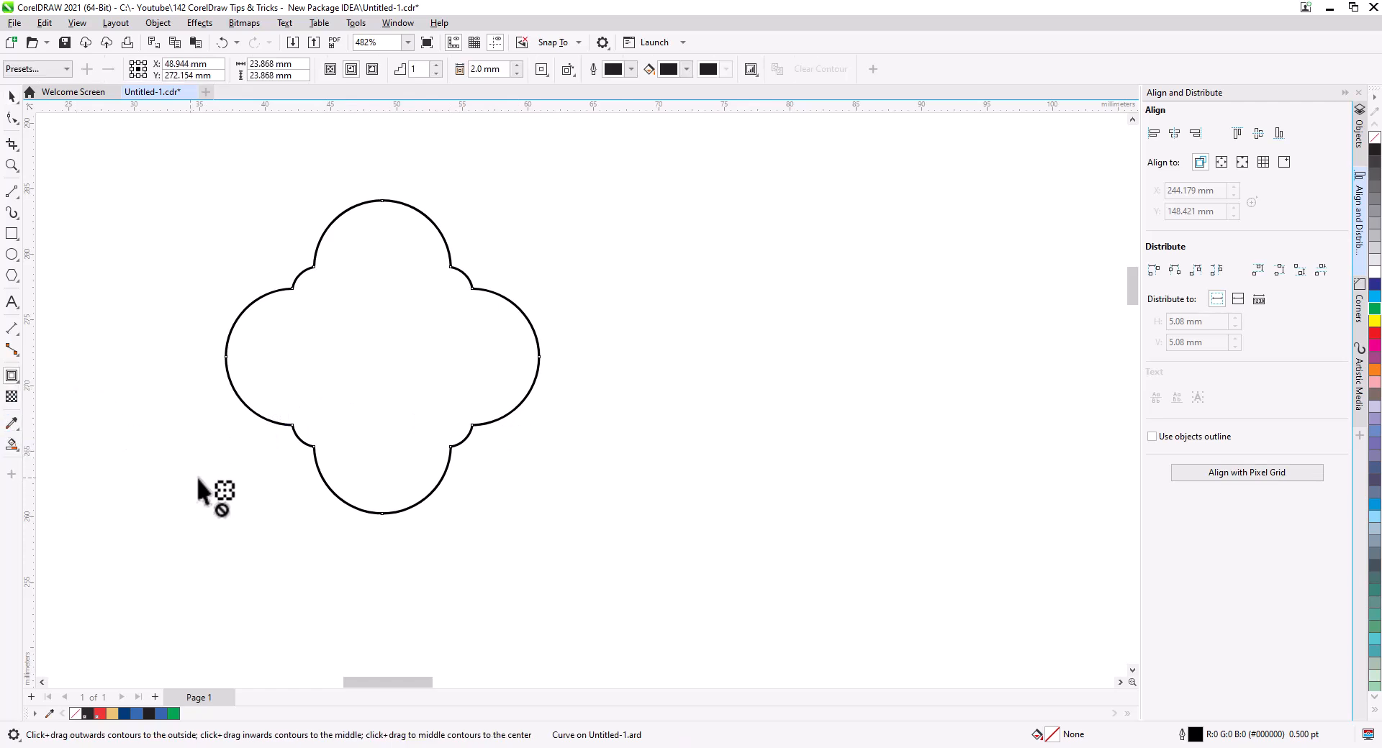
pyautogui.click(351, 68)
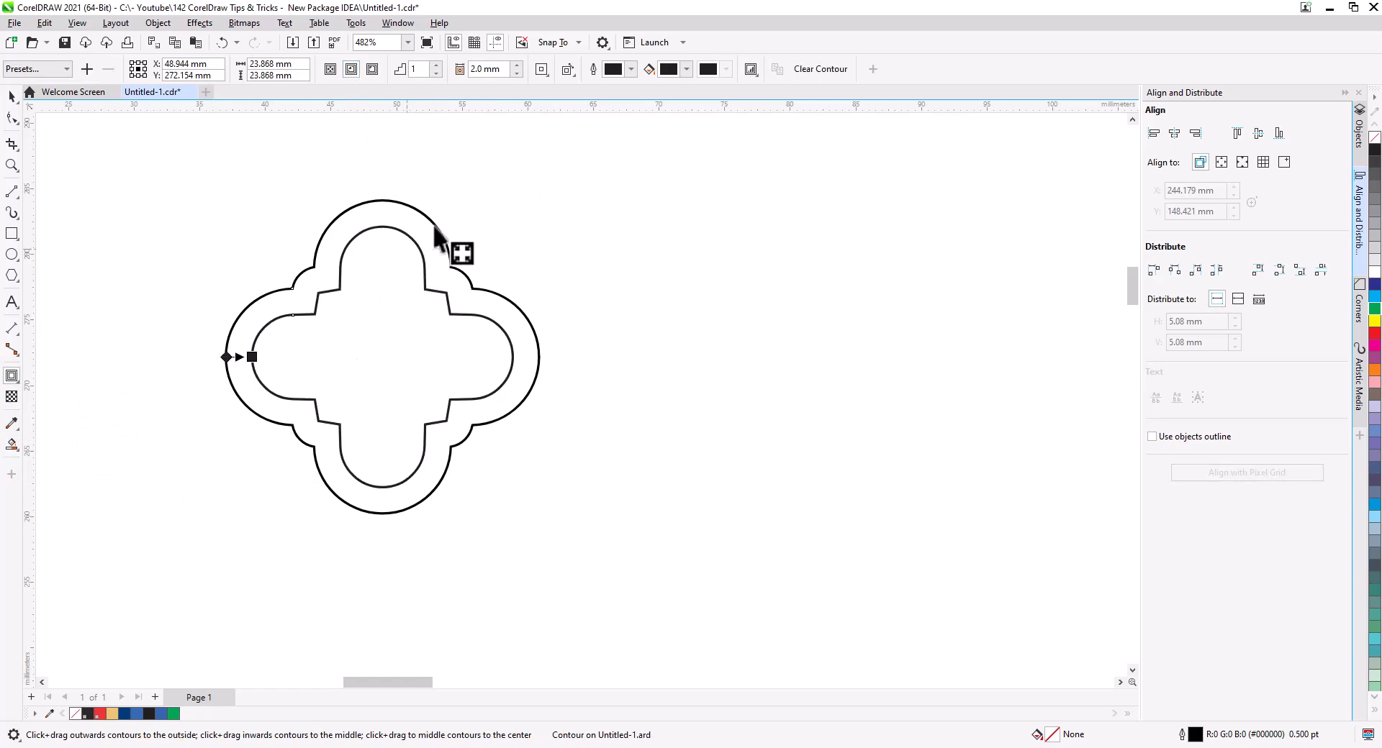
pyautogui.click(517, 65)
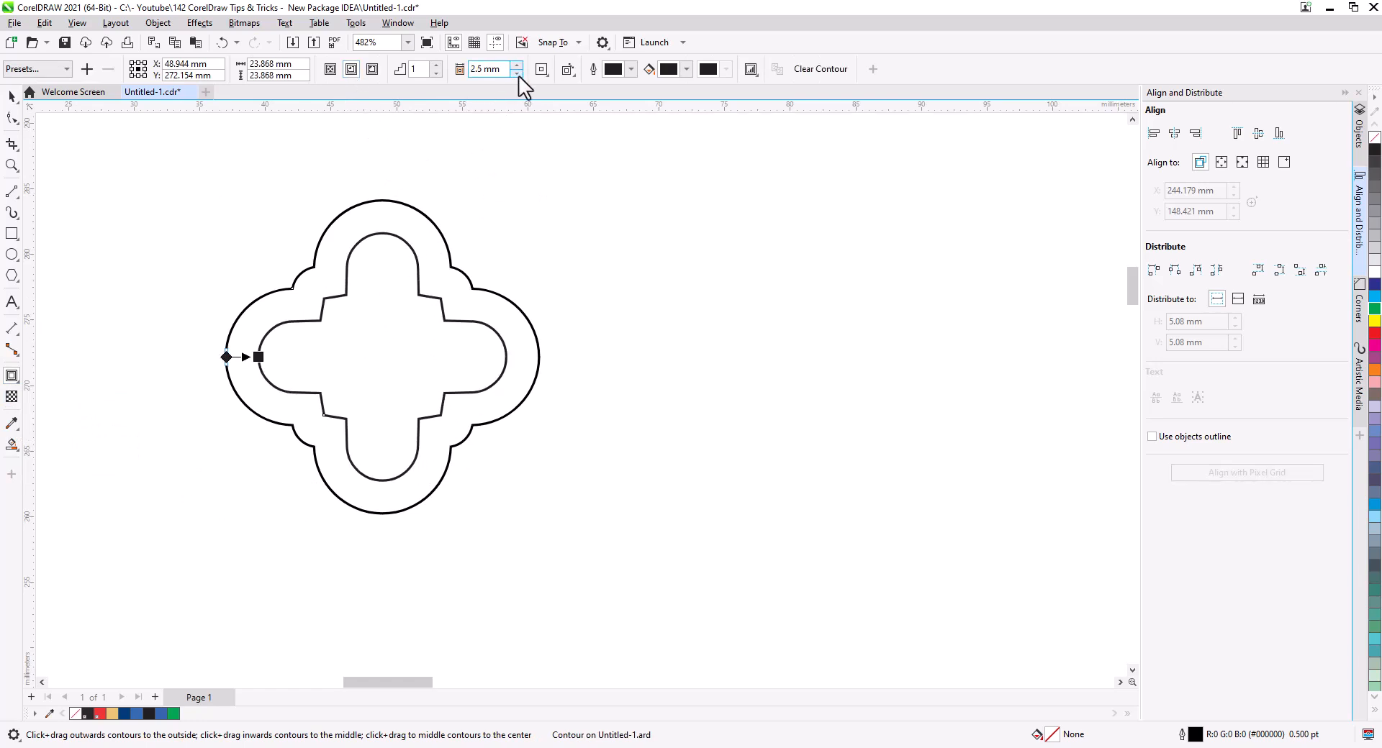
pyautogui.click(515, 73)
pyautogui.click(516, 74)
pyautogui.click(516, 74)
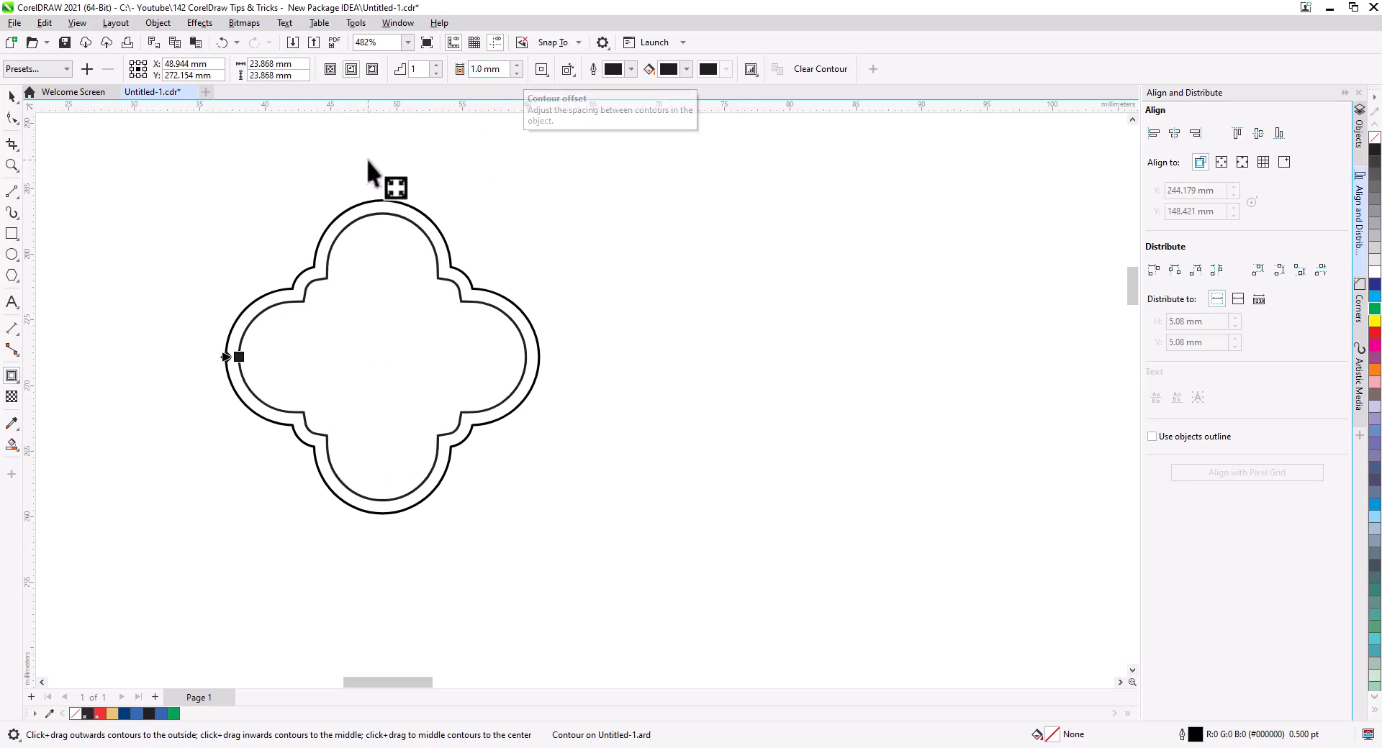
pyautogui.click(12, 98)
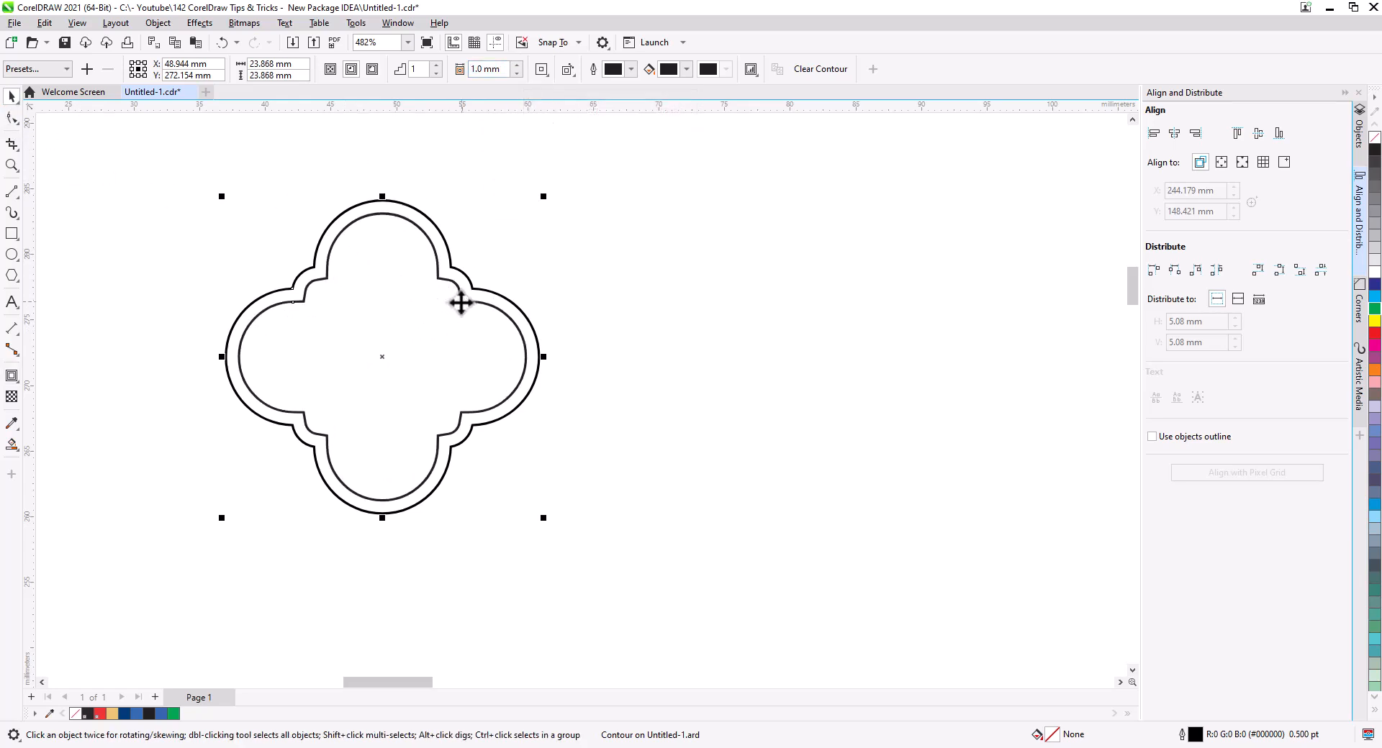
# Break the contour apart so the inner outline becomes a separate curve.
pyautogui.rightClick(461, 302)
pyautogui.click(523, 314)
pyautogui.click(590, 326)
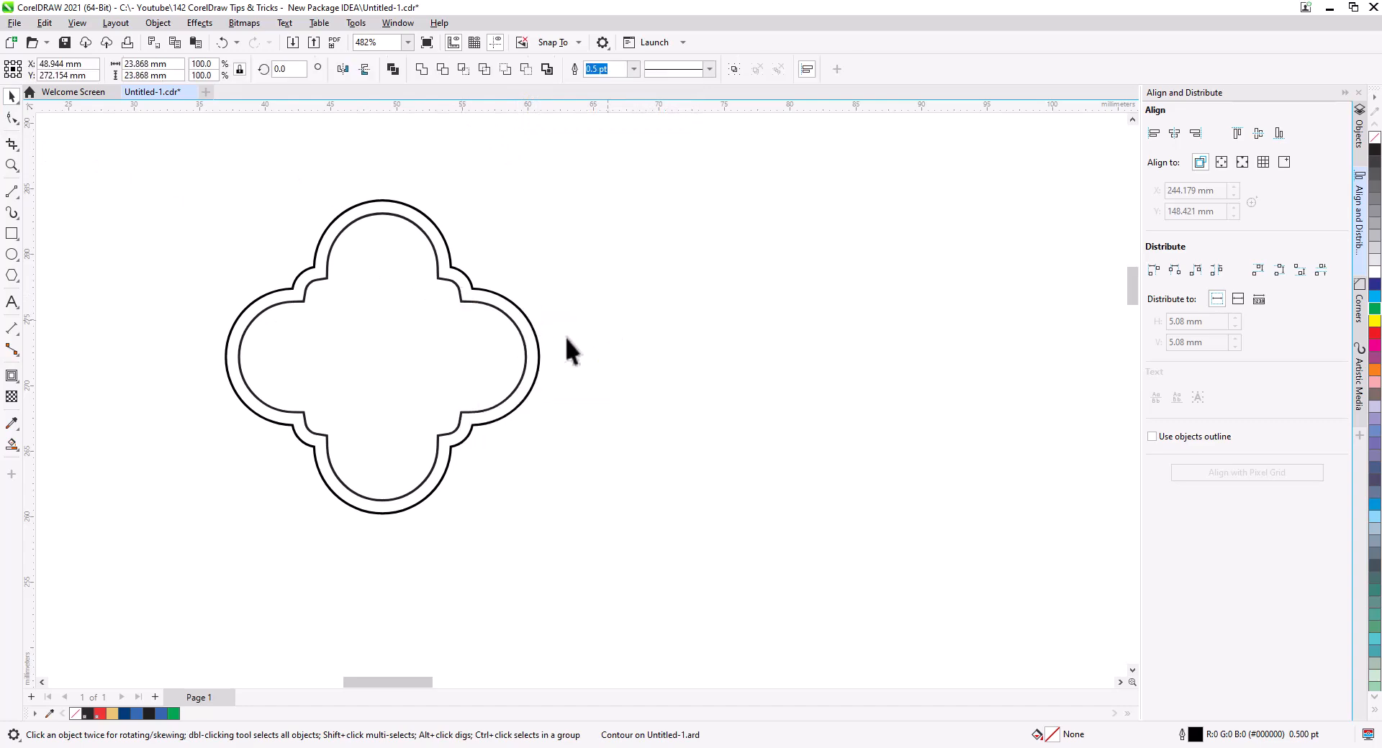
# Create a centred, scaled-down copy of the inner lobed outline, about 13.8 mm wide.
pyautogui.click(520, 333)
pyautogui.scroll(2, 251, 308)
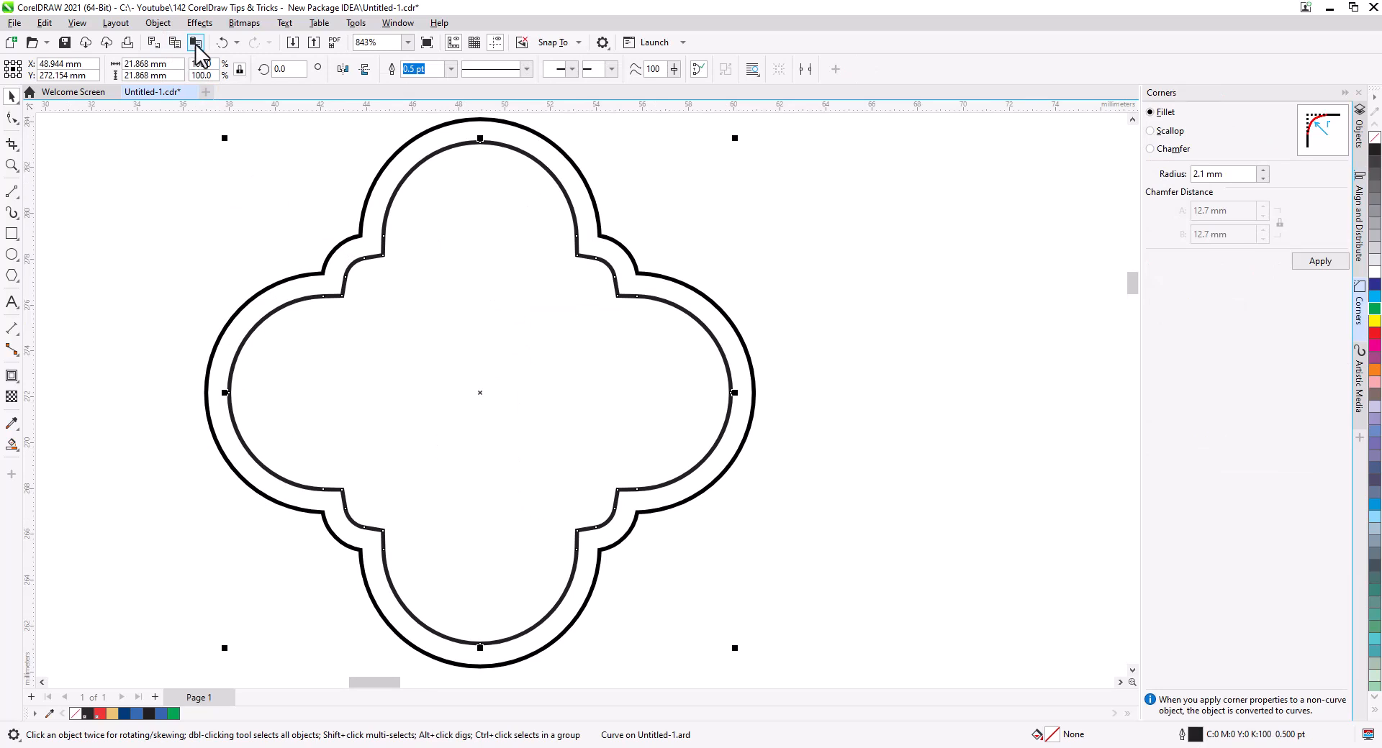
pyautogui.moveTo(735, 649); pyautogui.dragTo(644, 588)
# Combine the two outer lobed outlines into one ring-shaped frame.
pyautogui.click(747, 363)
pyautogui.keyDown('shift'); pyautogui.click(637, 355); pyautogui.keyUp('shift')
pyautogui.click(393, 70)
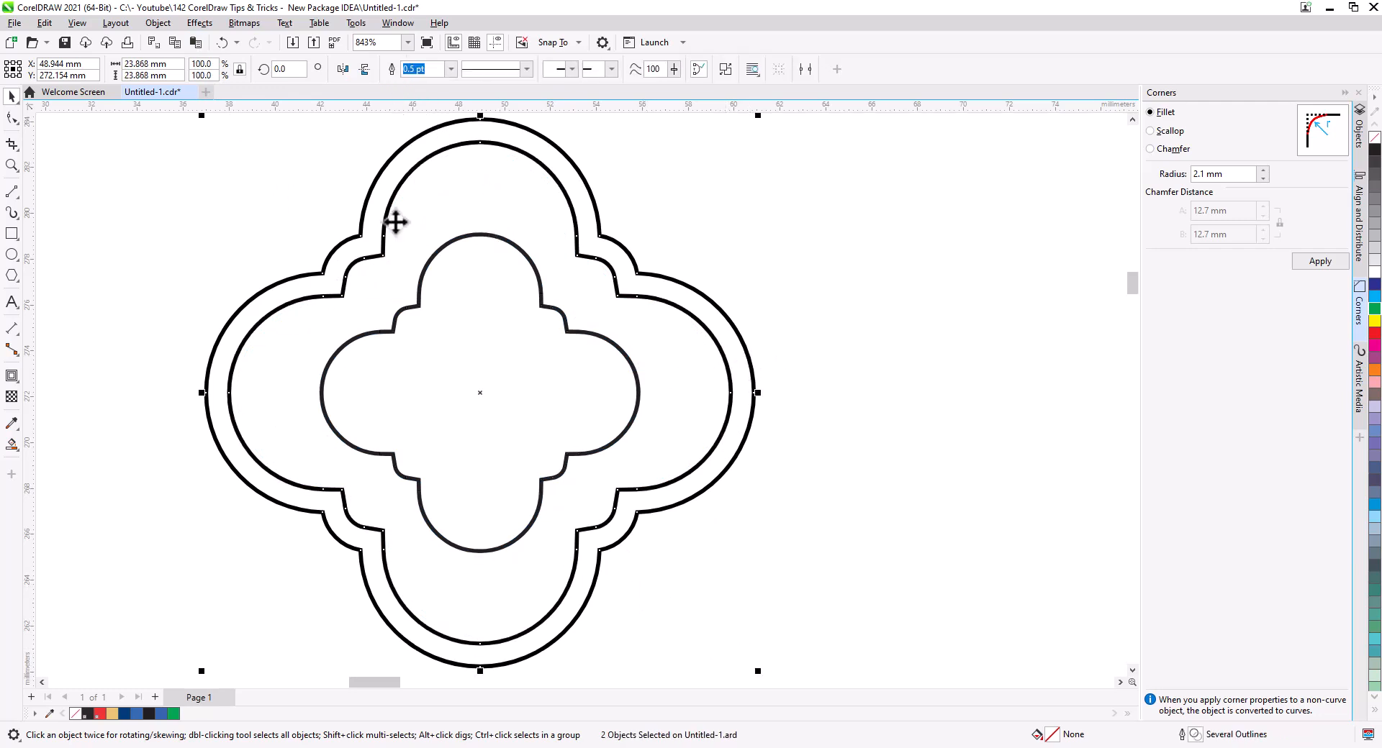
# Fill the ring-shaped frame with dark blue PANTONE P 105-16 C and remove its outline.
pyautogui.click(124, 714)
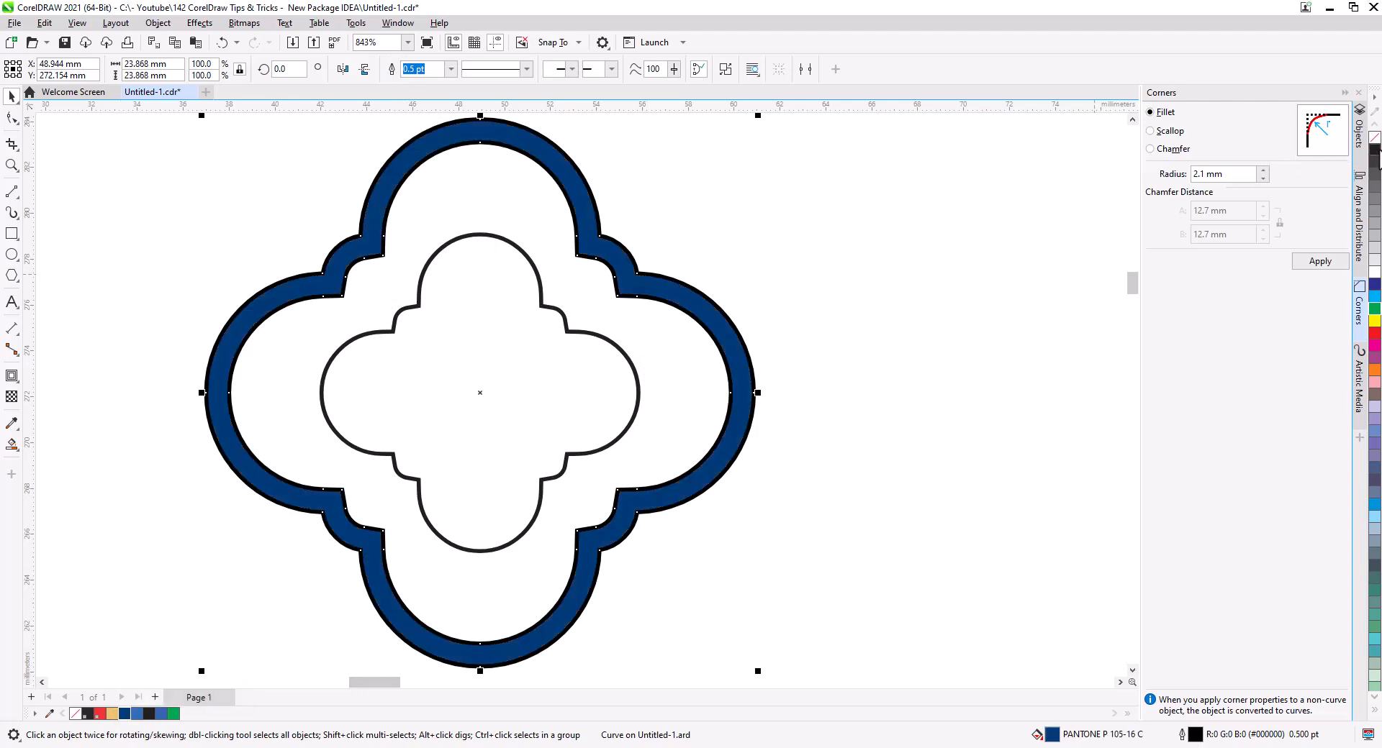
pyautogui.rightClick(1374, 142)
pyautogui.click(543, 343)
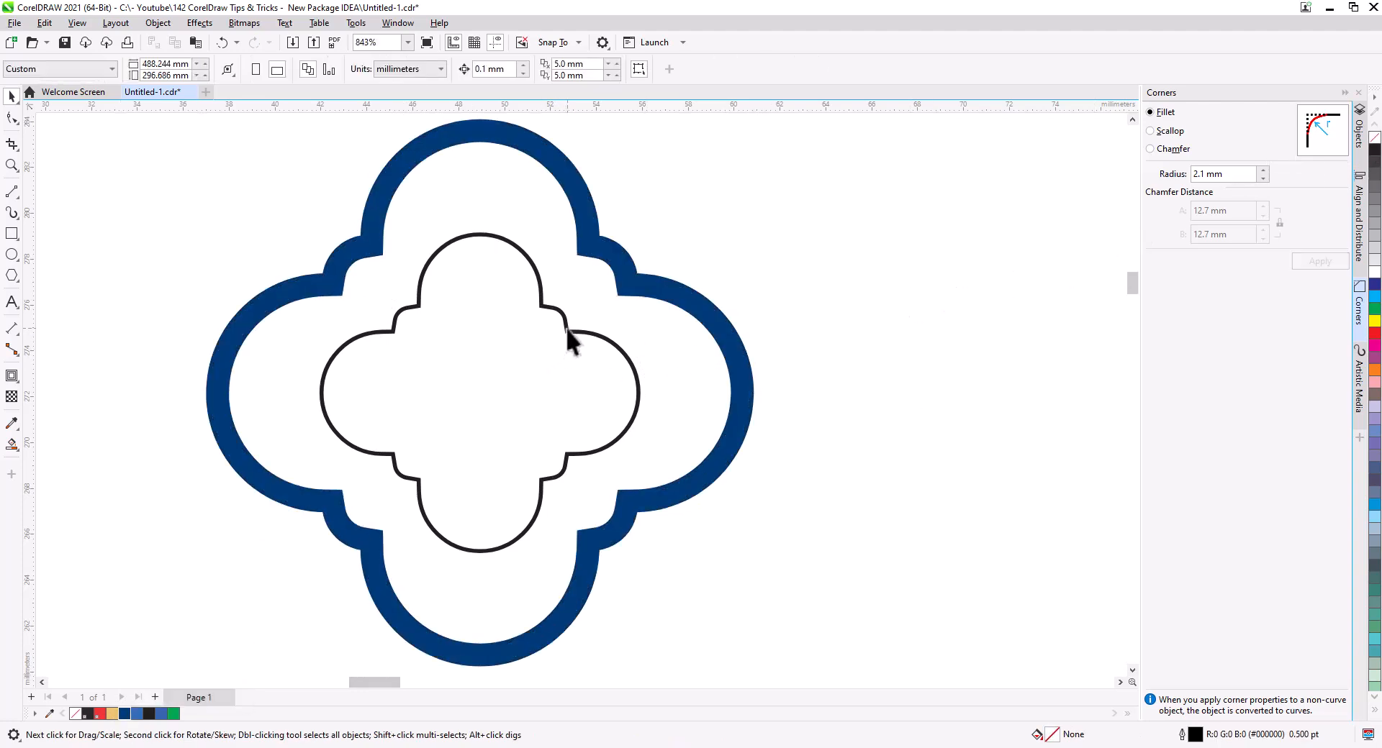
# Fill the innermost lobed shape with gold PANTONE P 10-13 C and remove its outline.
pyautogui.click(566, 327)
pyautogui.click(112, 714)
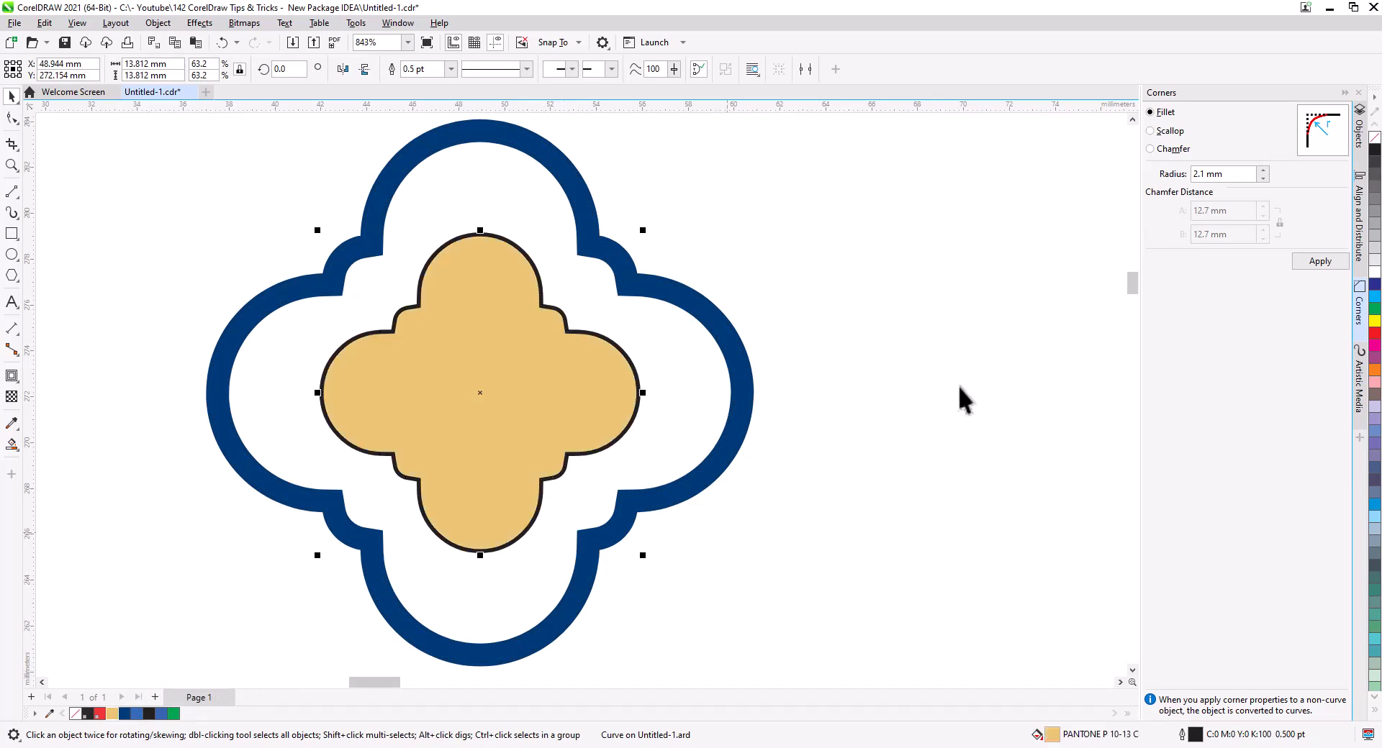
pyautogui.rightClick(1375, 143)
pyautogui.click(691, 394)
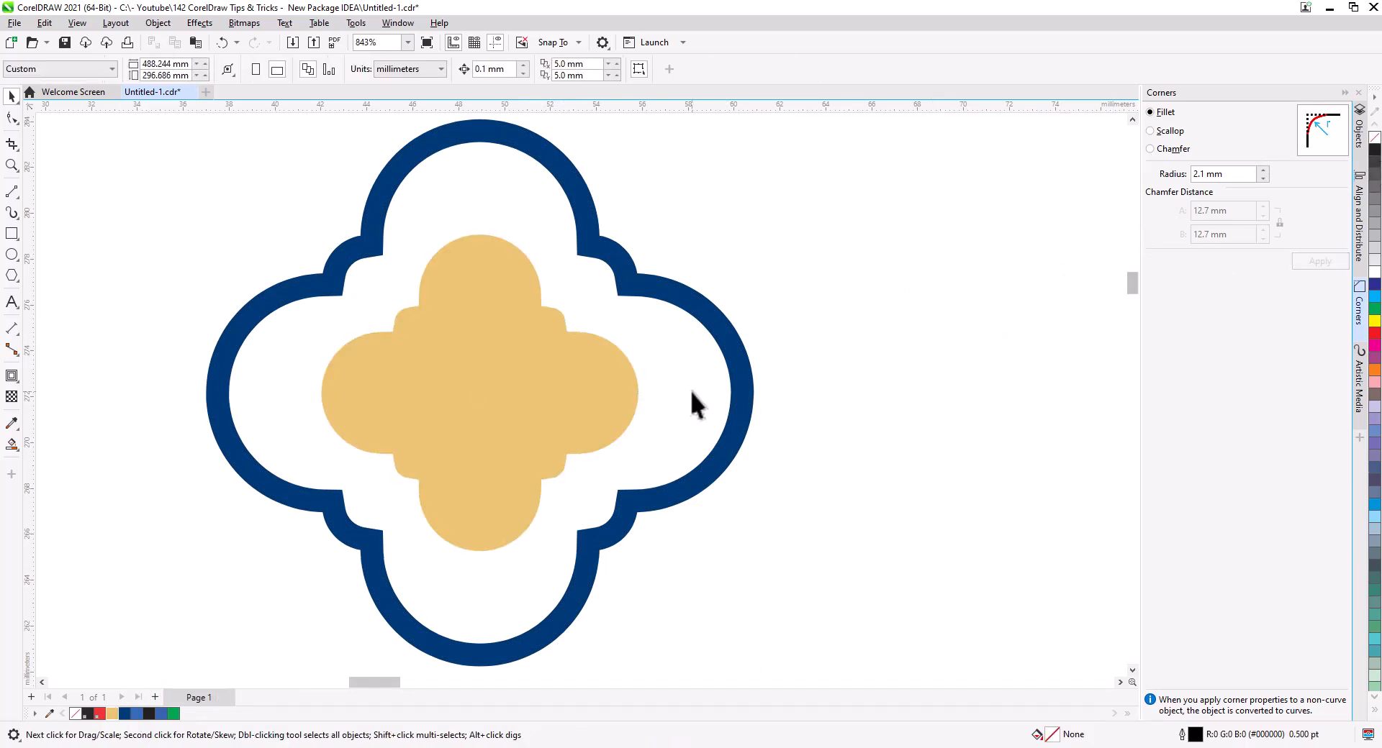
# Scale the blue frame to about 22.7 mm wide around its centre and group it with the gold shape.
pyautogui.scroll(-4, 584, 401)
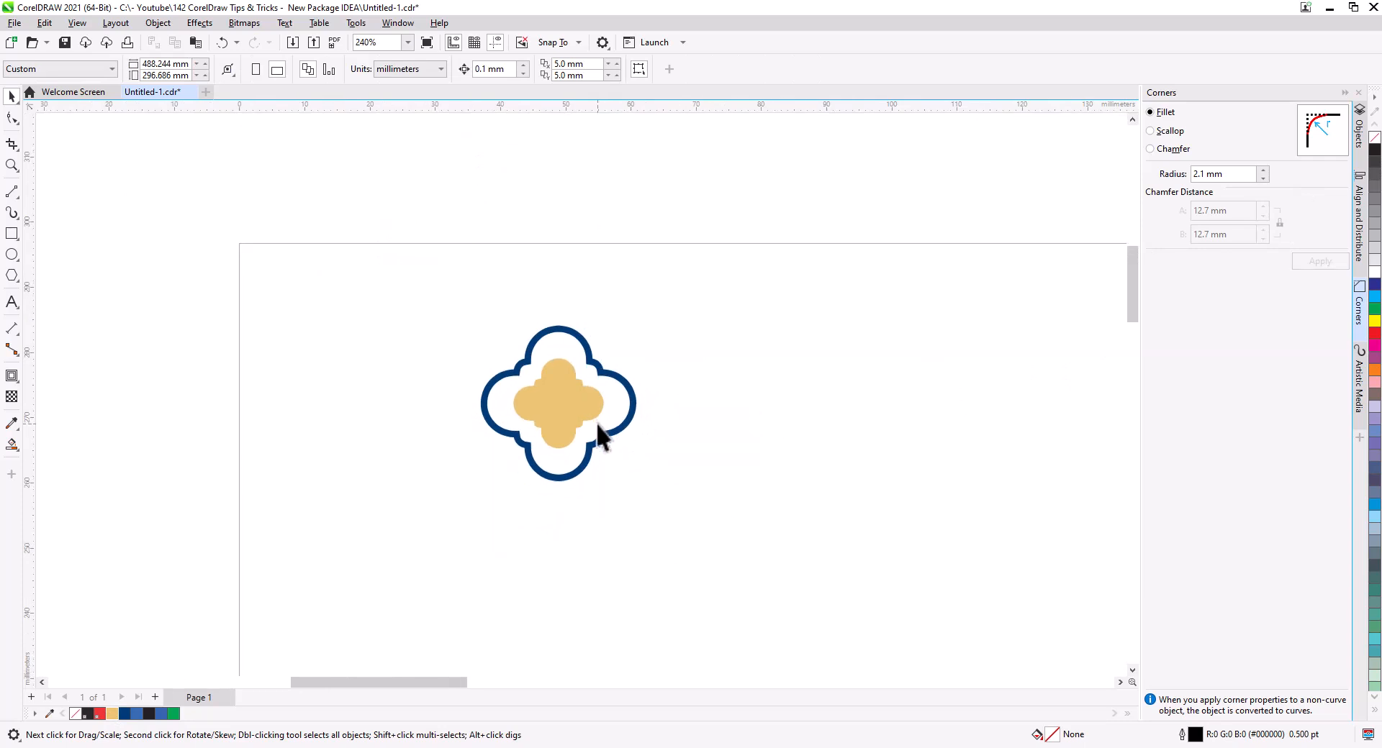
pyautogui.moveTo(637, 457)
pyautogui.mouseDown()
pyautogui.moveTo(610, 415)
pyautogui.moveTo(619, 443)
pyautogui.mouseUp()
pyautogui.click(602, 384)
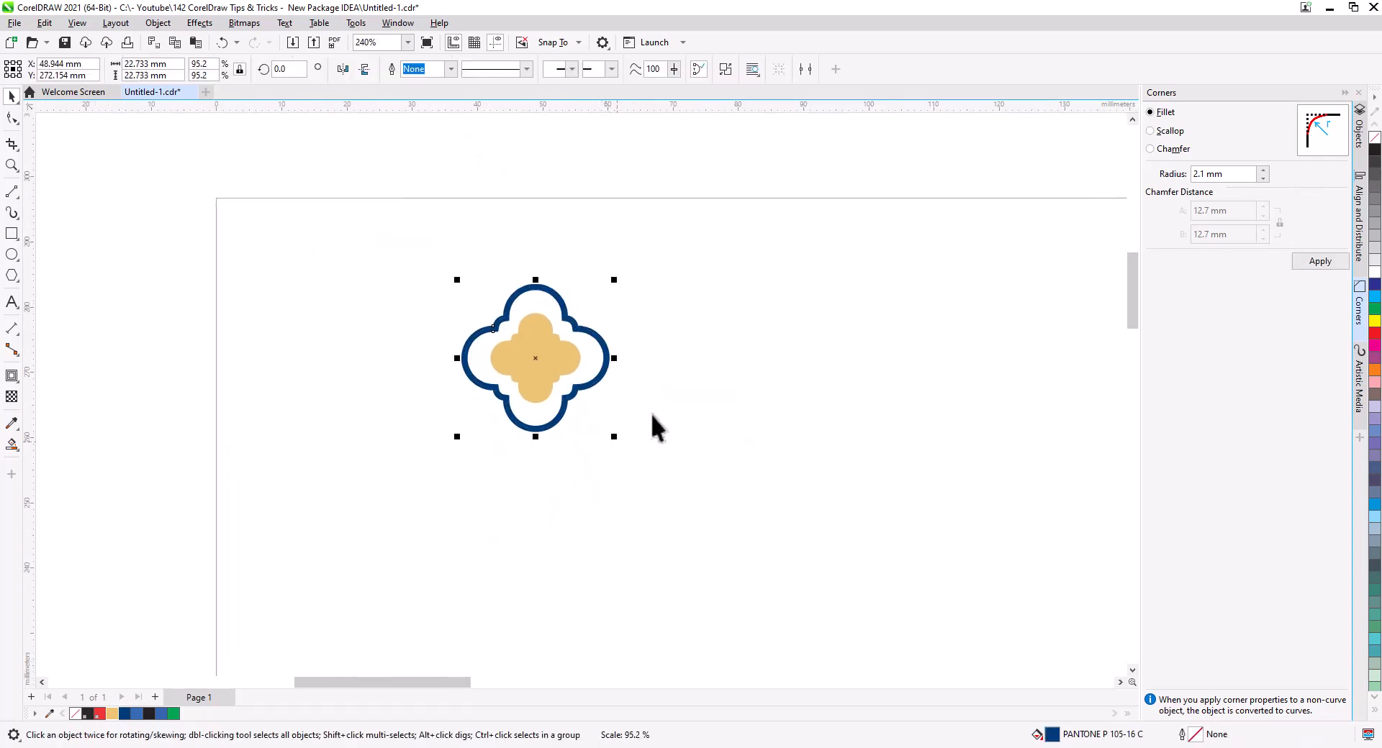
pyautogui.click(659, 460)
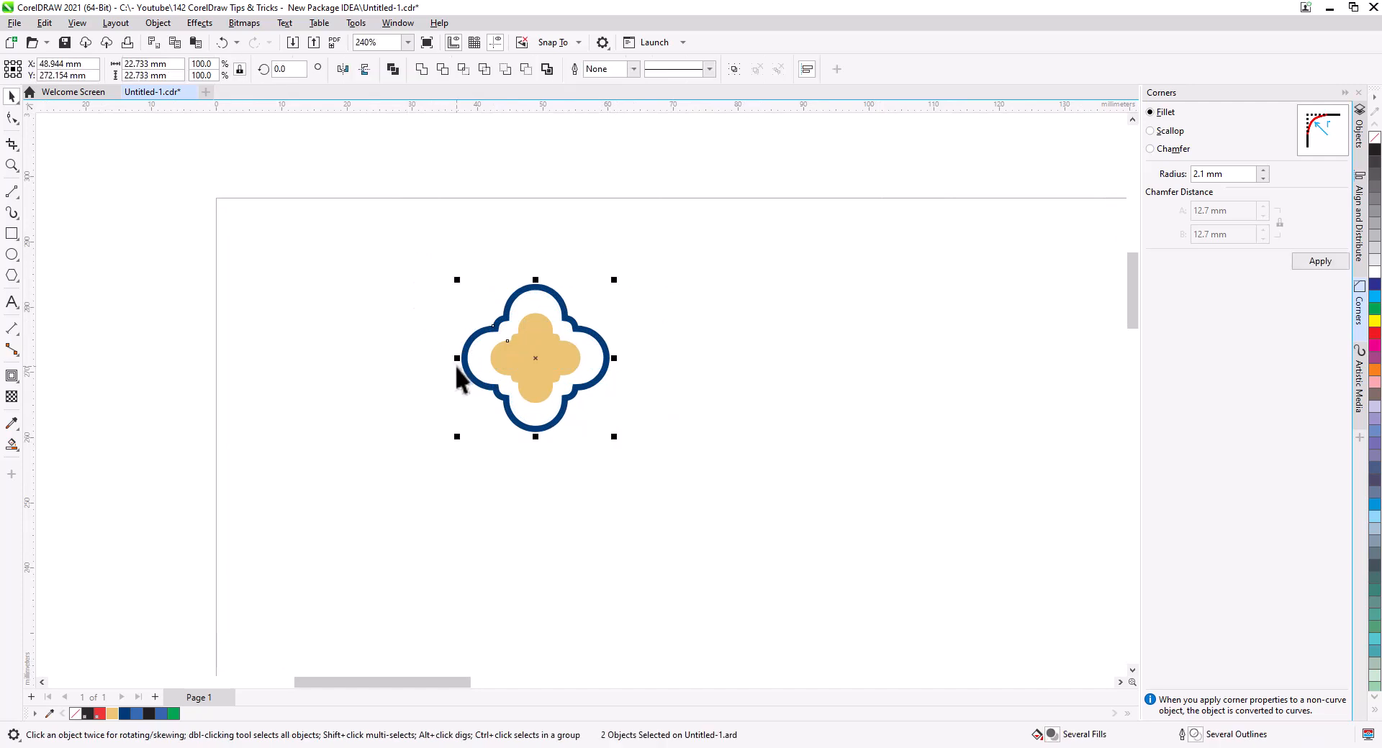
pyautogui.hotkey('ctrl', 'g')
# Move the grouped ornament across the page's upper edge near its left corner, centred at about X 22.2 mm, Y 295 mm.
pyautogui.scroll(-2, 497, 392)
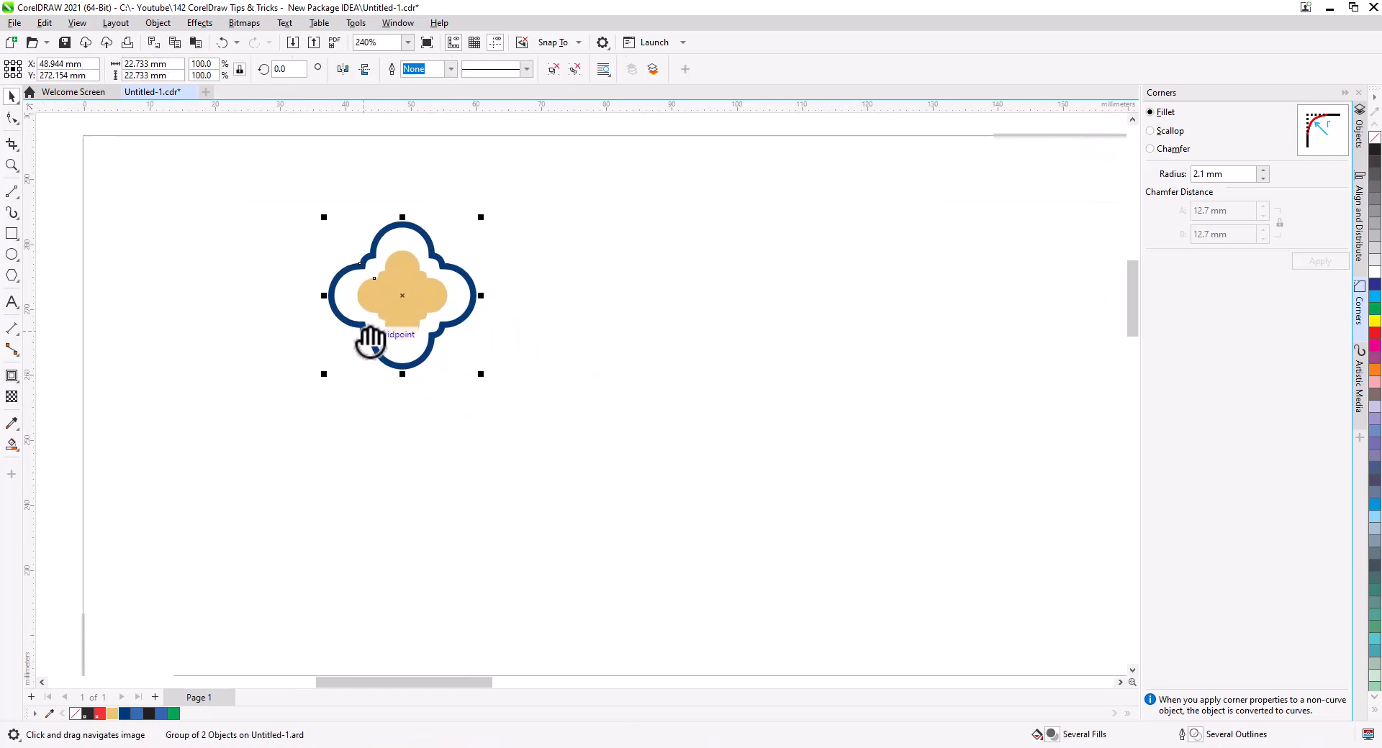
pyautogui.moveTo(397, 327); pyautogui.dragTo(241, 223)
pyautogui.scroll(4, 236, 217)
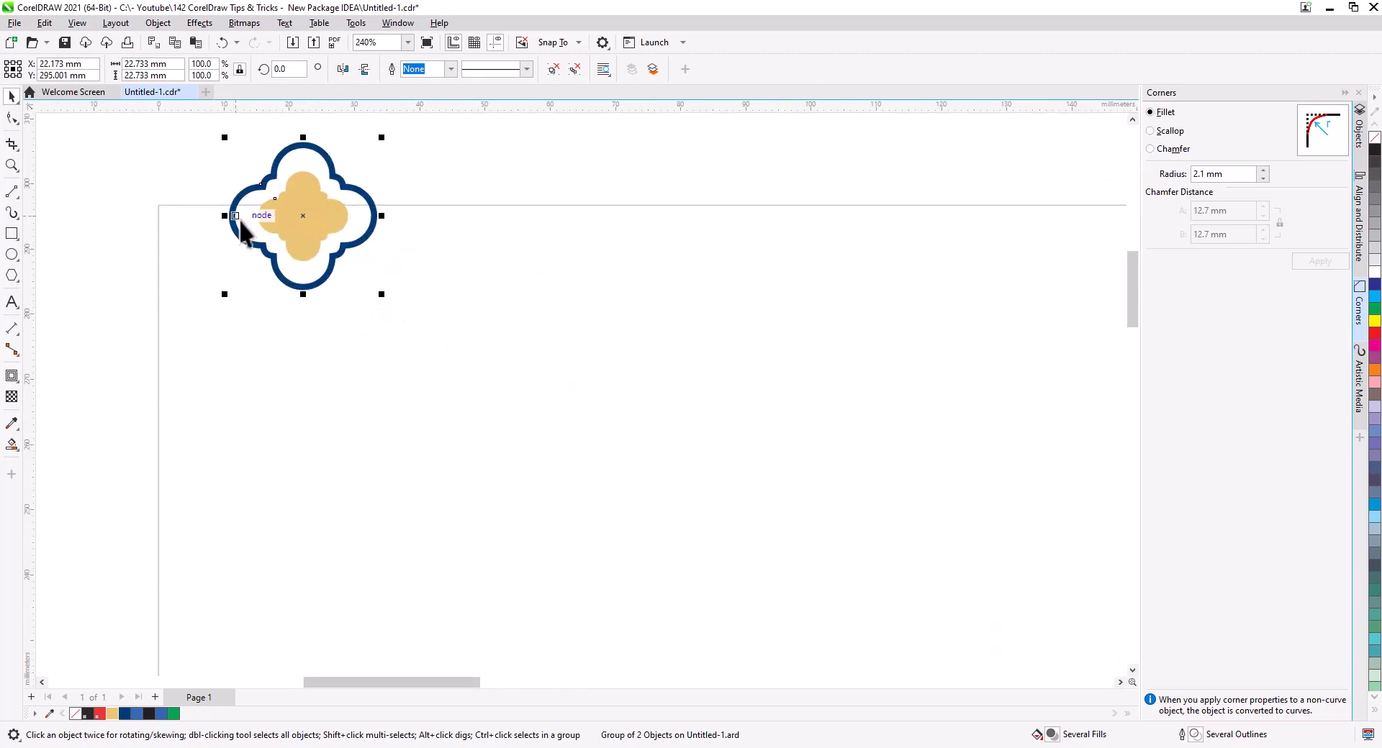
# Copy the ornament edge to edge beside the original and repeat the duplicate until the row holds 19 ornaments.
pyautogui.moveTo(219, 360); pyautogui.dragTo(501, 378)
pyautogui.click(507, 381)
pyautogui.scroll(-3, 360, 302)
pyautogui.scroll(-8, 460, 399)
pyautogui.hotkey('ctrl', 'd')
pyautogui.hotkey('ctrl', 'd')
pyautogui.hotkey('ctrl', 'd')
pyautogui.hotkey('ctrl', 'd')
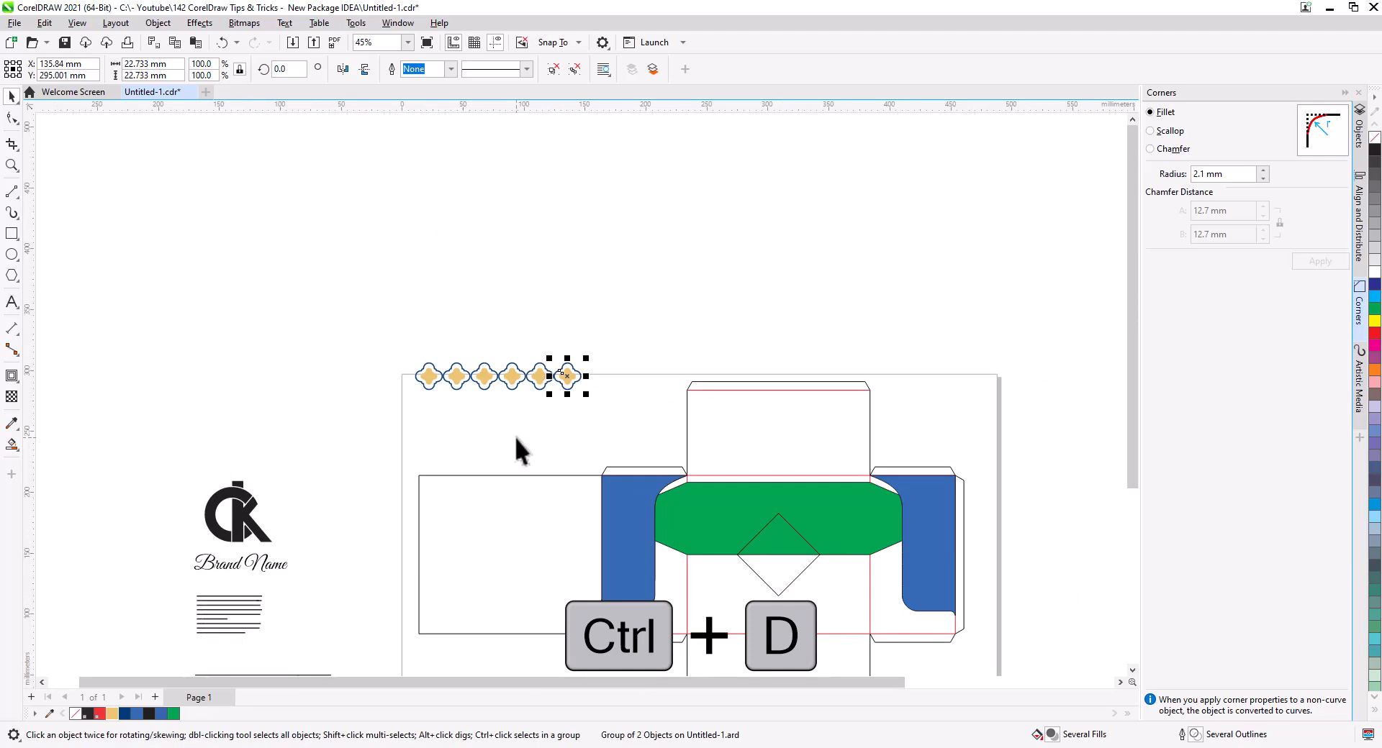
pyautogui.hotkey('ctrl', 'd')
pyautogui.hotkey('ctrl', 'd')
pyautogui.hotkey('ctrl', 'd')
pyautogui.hotkey('ctrl', 'd')
pyautogui.hotkey('ctrl', 'd')
pyautogui.hotkey('ctrl', 'd')
pyautogui.hotkey('ctrl', 'd')
pyautogui.hotkey('ctrl', 'd')
pyautogui.hotkey('ctrl', 'd')
pyautogui.hotkey('ctrl', 'd')
pyautogui.hotkey('ctrl', 'd')
pyautogui.hotkey('ctrl', 'd')
pyautogui.hotkey('ctrl', 'd')
pyautogui.scroll(2, 774, 423)
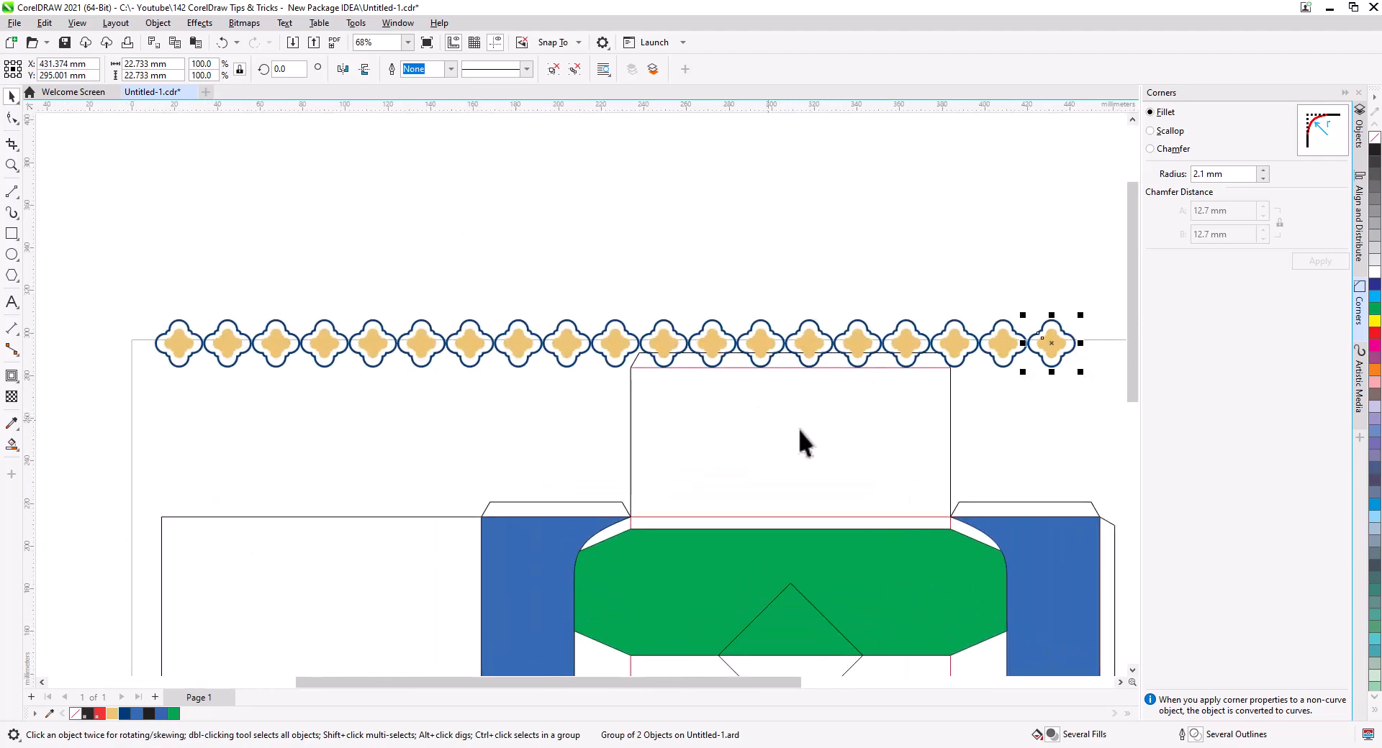
# Select all 19 ornaments in the row, scale them down together to roughly half size, and group them.
pyautogui.moveTo(851, 448); pyautogui.dragTo(786, 422)
pyautogui.moveTo(1053, 376); pyautogui.dragTo(309, 240)
pyautogui.click(987, 320)
pyautogui.keyDown('shift'); pyautogui.click(939, 320); pyautogui.keyUp('shift')
pyautogui.keyDown('shift'); pyautogui.click(890, 321); pyautogui.keyUp('shift')
pyautogui.keyDown('shift'); pyautogui.click(841, 321); pyautogui.keyUp('shift')
pyautogui.keyDown('shift'); pyautogui.click(793, 321); pyautogui.keyUp('shift')
pyautogui.keyDown('shift'); pyautogui.click(745, 321); pyautogui.keyUp('shift')
pyautogui.keyDown('shift'); pyautogui.click(696, 322); pyautogui.keyUp('shift')
pyautogui.keyDown('shift'); pyautogui.click(649, 323); pyautogui.keyUp('shift')
pyautogui.keyDown('shift'); pyautogui.click(600, 323); pyautogui.keyUp('shift')
pyautogui.keyDown('shift'); pyautogui.click(551, 323); pyautogui.keyUp('shift')
pyautogui.moveTo(74, 262); pyautogui.dragTo(367, 380)
pyautogui.moveTo(1017, 352); pyautogui.dragTo(588, 350)
pyautogui.moveTo(516, 311); pyautogui.dragTo(947, 554)
pyautogui.hotkey('ctrl', 'g')
# Move the grouped ornament row well above the page and scale it to about 209.7 mm wide.
pyautogui.moveTo(741, 530); pyautogui.dragTo(723, 155)
pyautogui.scroll(-1, 723, 156)
pyautogui.moveTo(719, 225); pyautogui.dragTo(678, 447)
pyautogui.moveTo(680, 396); pyautogui.dragTo(684, 291)
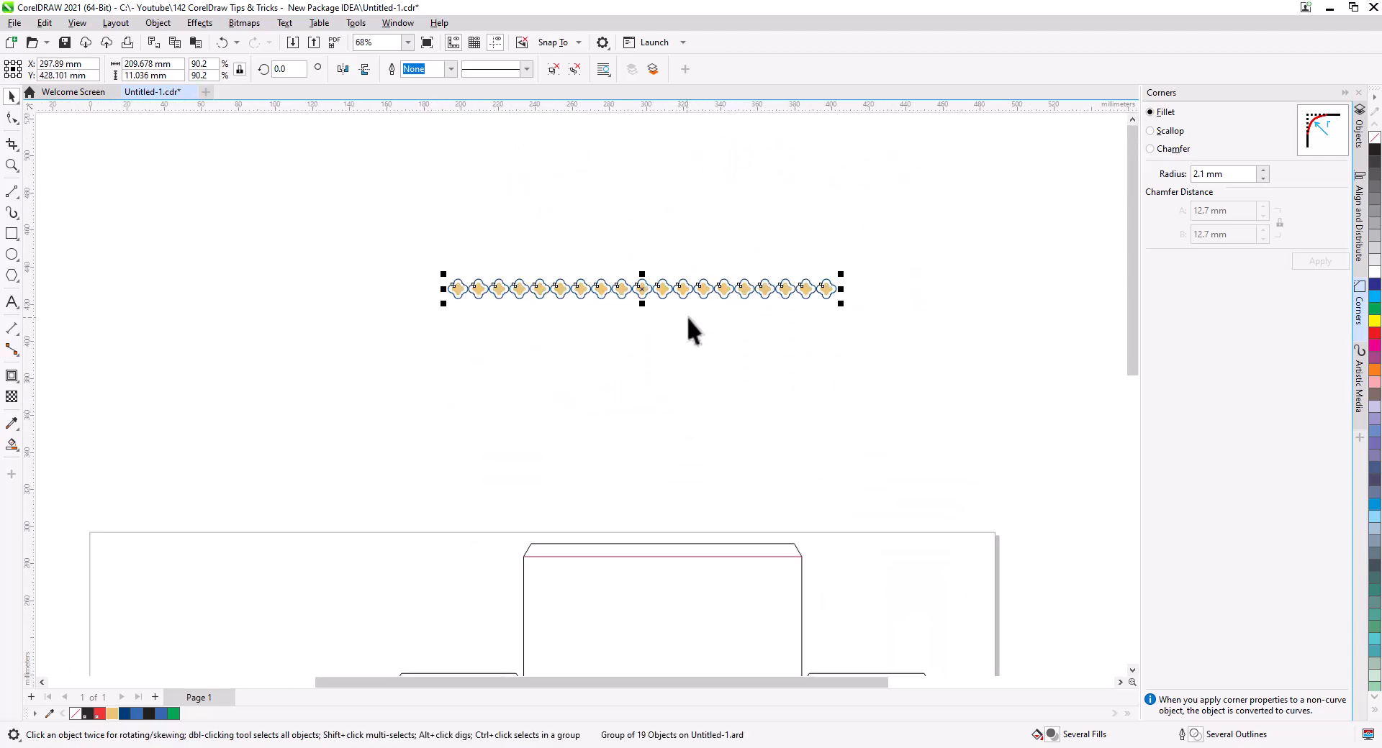
pyautogui.click(687, 312)
# Copy the ornament row directly above the original so that the two rows touch.
pyautogui.scroll(4, 678, 288)
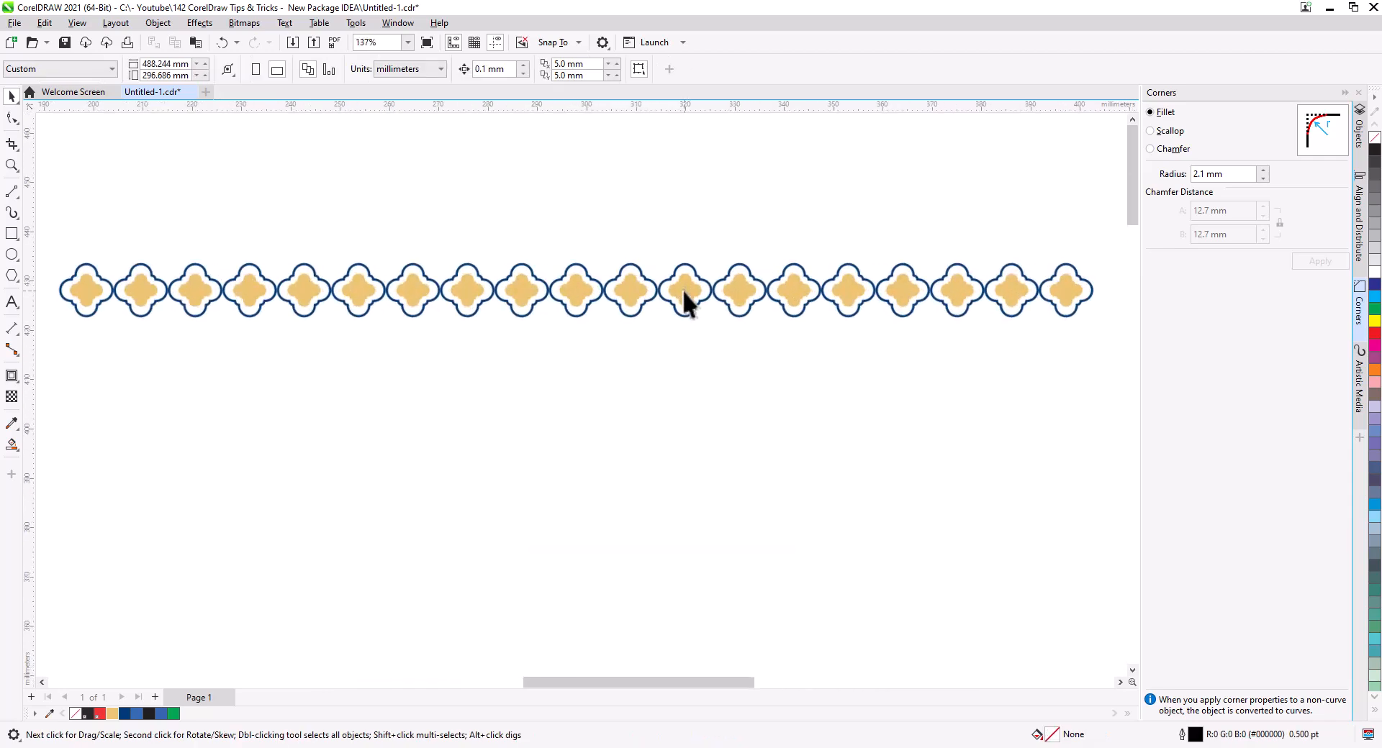
pyautogui.moveTo(689, 308); pyautogui.dragTo(441, 334)
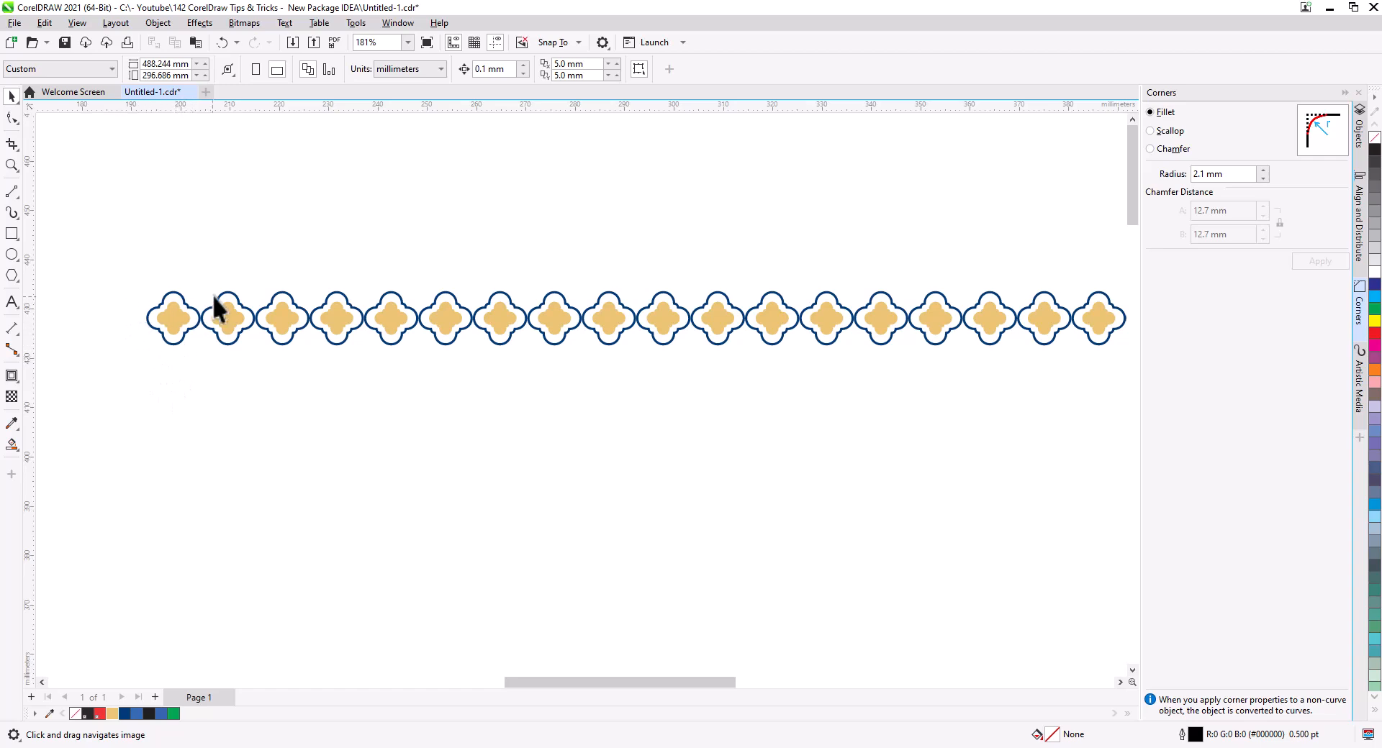
pyautogui.moveTo(226, 343); pyautogui.dragTo(494, 305)
pyautogui.click(253, 311)
# Draw a circle about 2 mm in diameter in the gap between the first two columns of ornaments.
pyautogui.scroll(6, 225, 298)
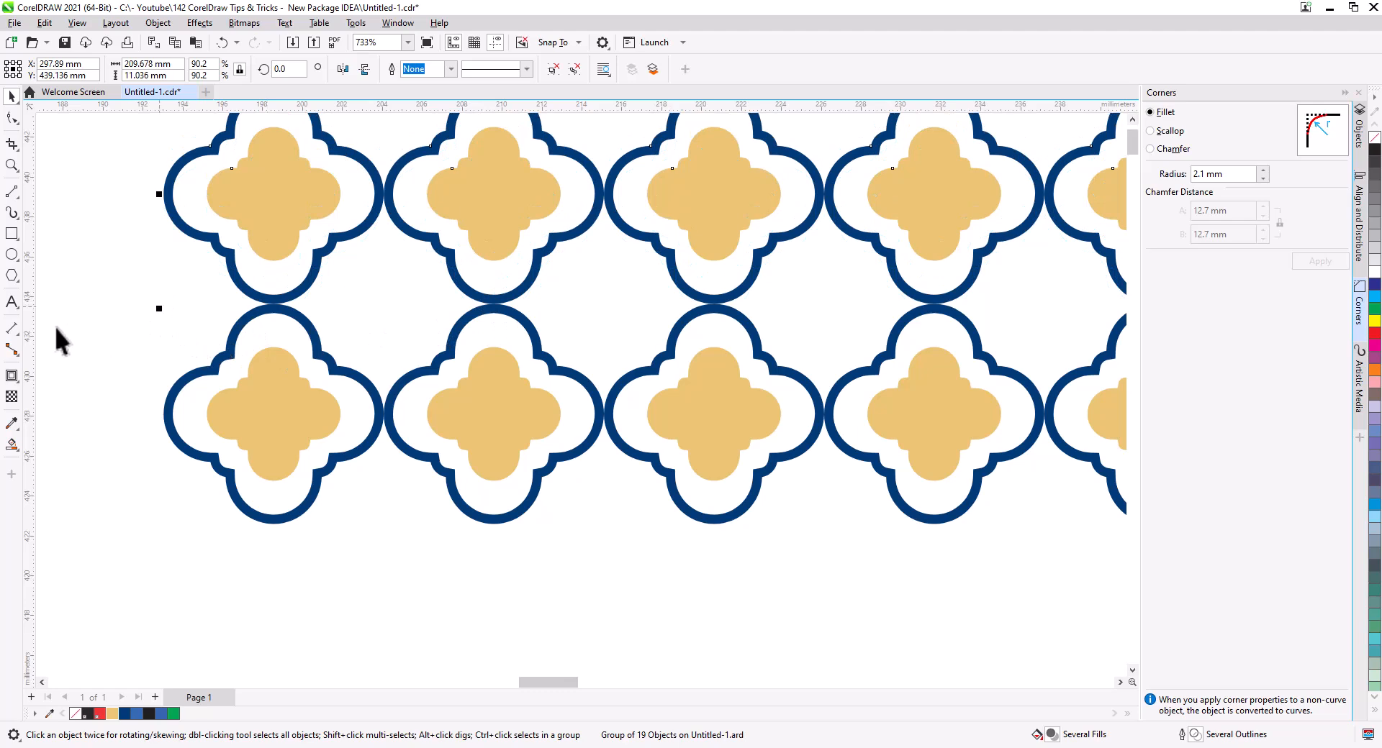
pyautogui.click(12, 254)
pyautogui.moveTo(375, 242)
pyautogui.mouseDown()
pyautogui.moveTo(415, 281)
pyautogui.moveTo(384, 257)
pyautogui.mouseUp()
pyautogui.click(11, 95)
pyautogui.moveTo(392, 329); pyautogui.dragTo(387, 366)
# Draw a vertical line about 23.5 mm long and a horizontal line about 24 mm long crossing between the first four ornaments.
pyautogui.click(12, 192)
pyautogui.moveTo(387, 133); pyautogui.dragTo(386, 608)
pyautogui.moveTo(162, 348); pyautogui.dragTo(647, 348)
# Align the horizontal line with the upper edge of the lower ornament row.
pyautogui.click(12, 96)
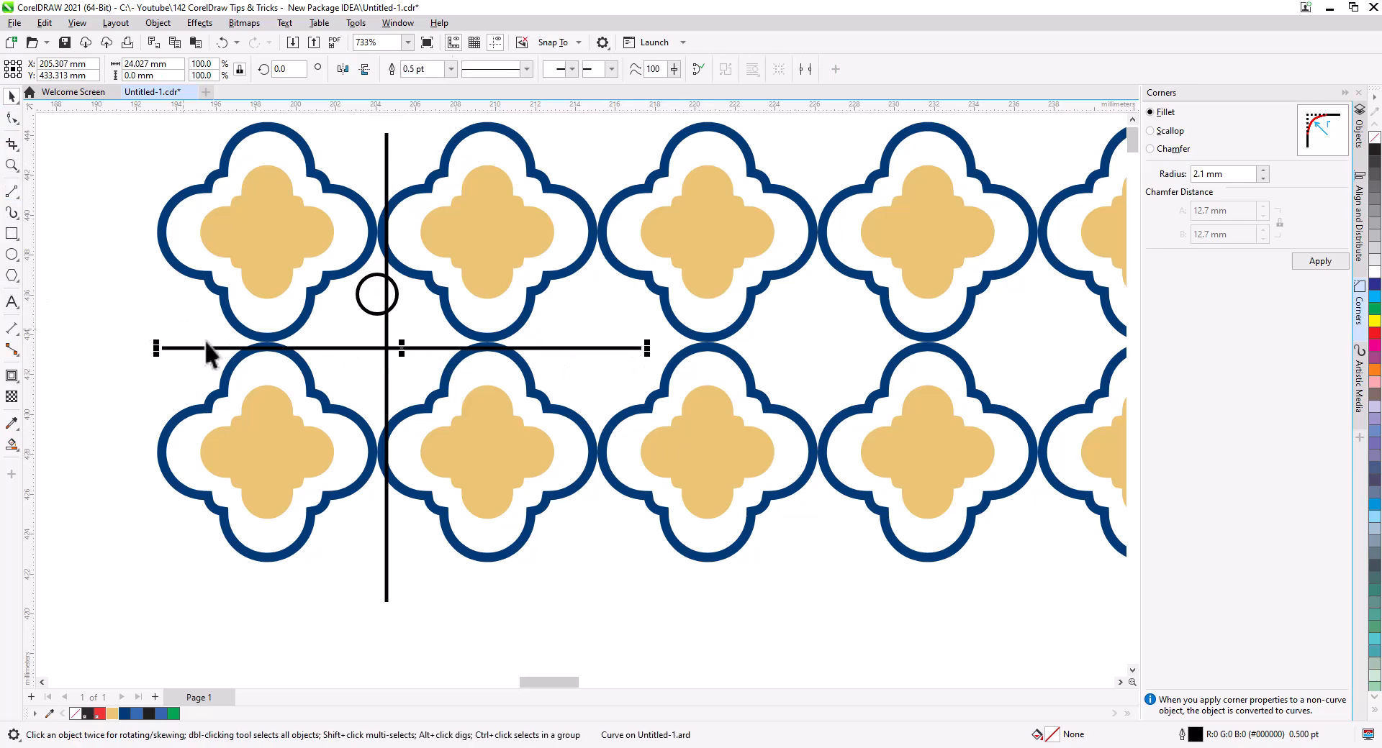
pyautogui.keyDown('shift'); pyautogui.click(242, 372); pyautogui.keyUp('shift')
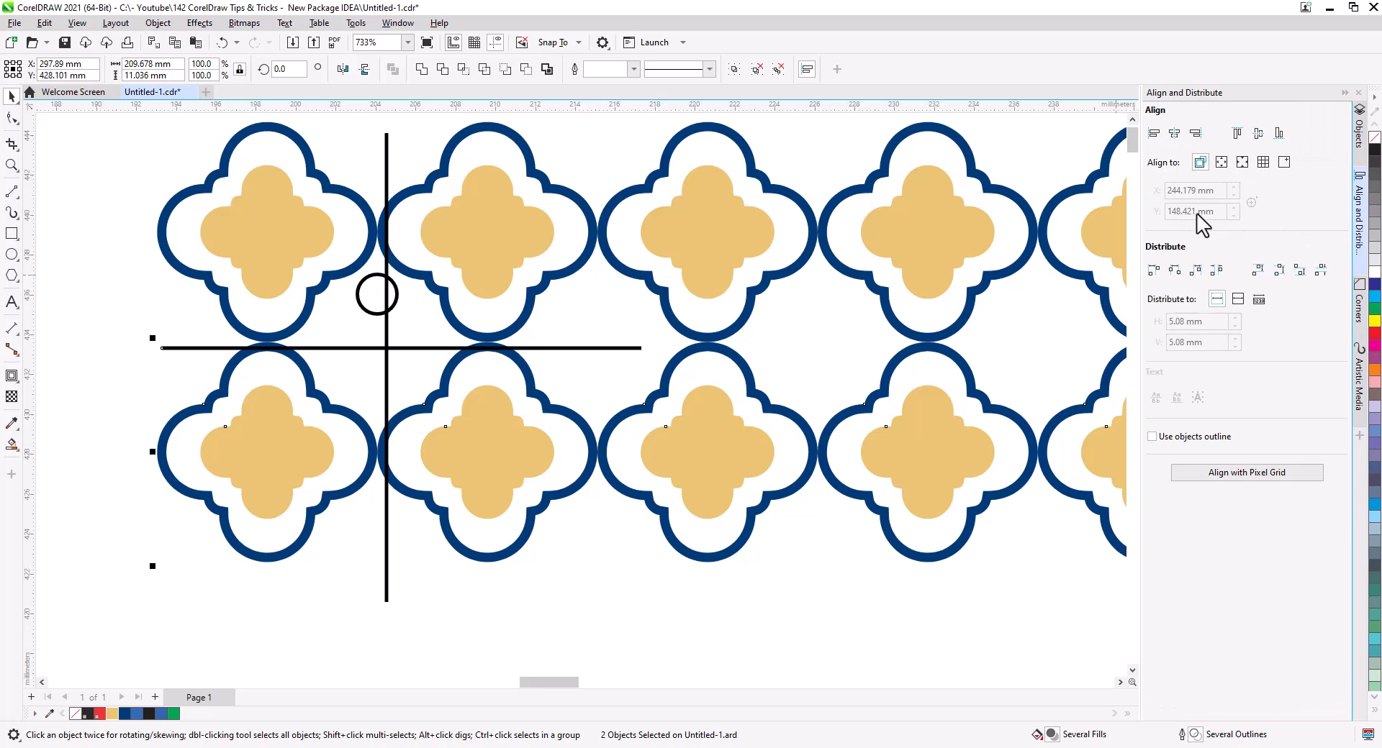
pyautogui.click(1237, 134)
pyautogui.click(124, 241)
# Move the vertical line to where the first two ornament columns meet and centre the small circle on it horizontally.
pyautogui.click(387, 184)
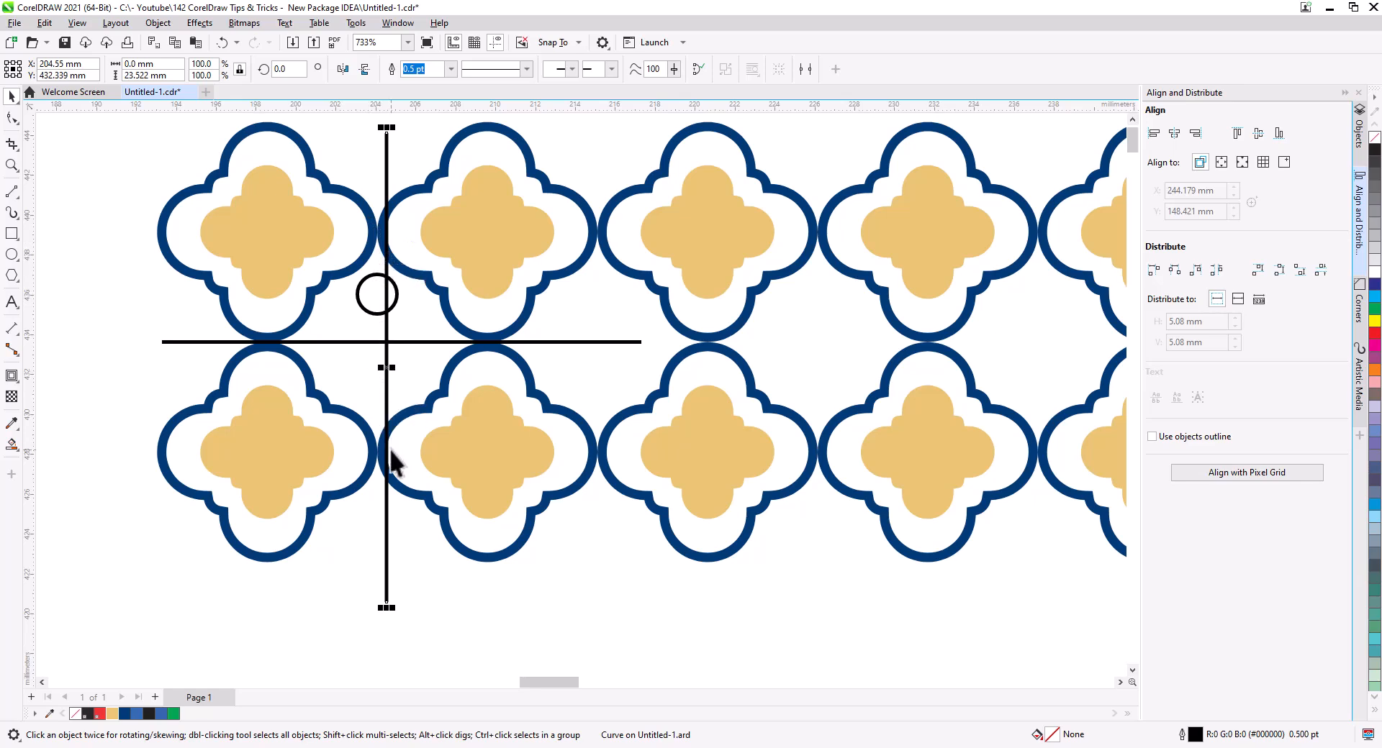
pyautogui.moveTo(387, 449); pyautogui.dragTo(377, 450)
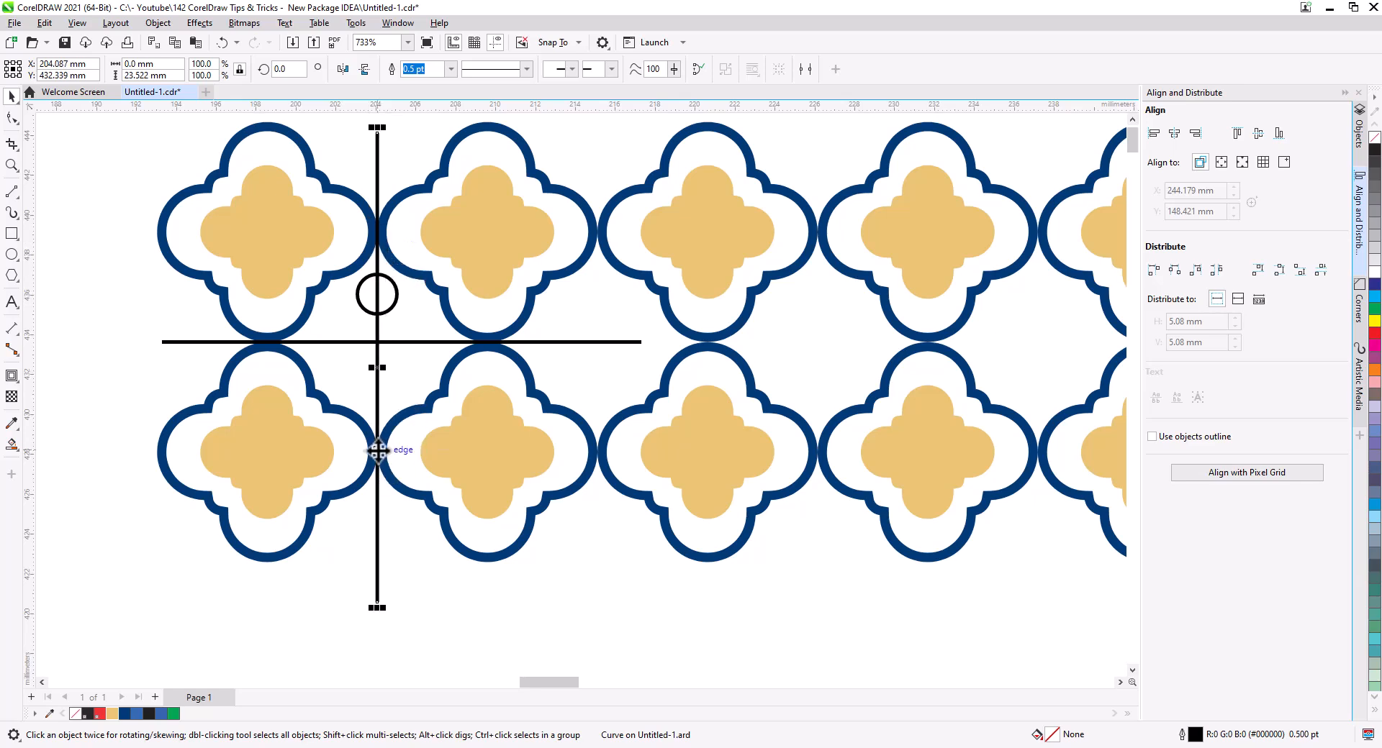
pyautogui.click(185, 309)
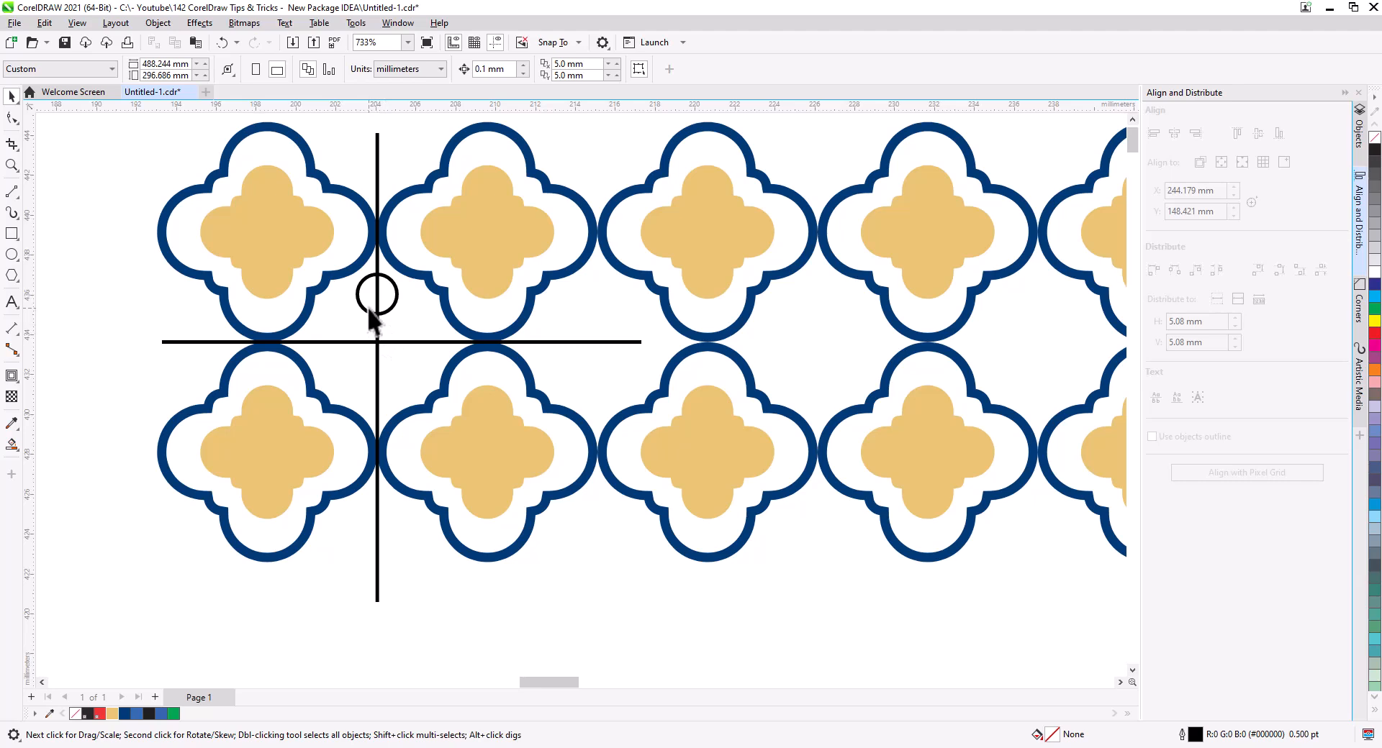
pyautogui.click(370, 315)
pyautogui.keyDown('shift'); pyautogui.click(377, 357); pyautogui.keyUp('shift')
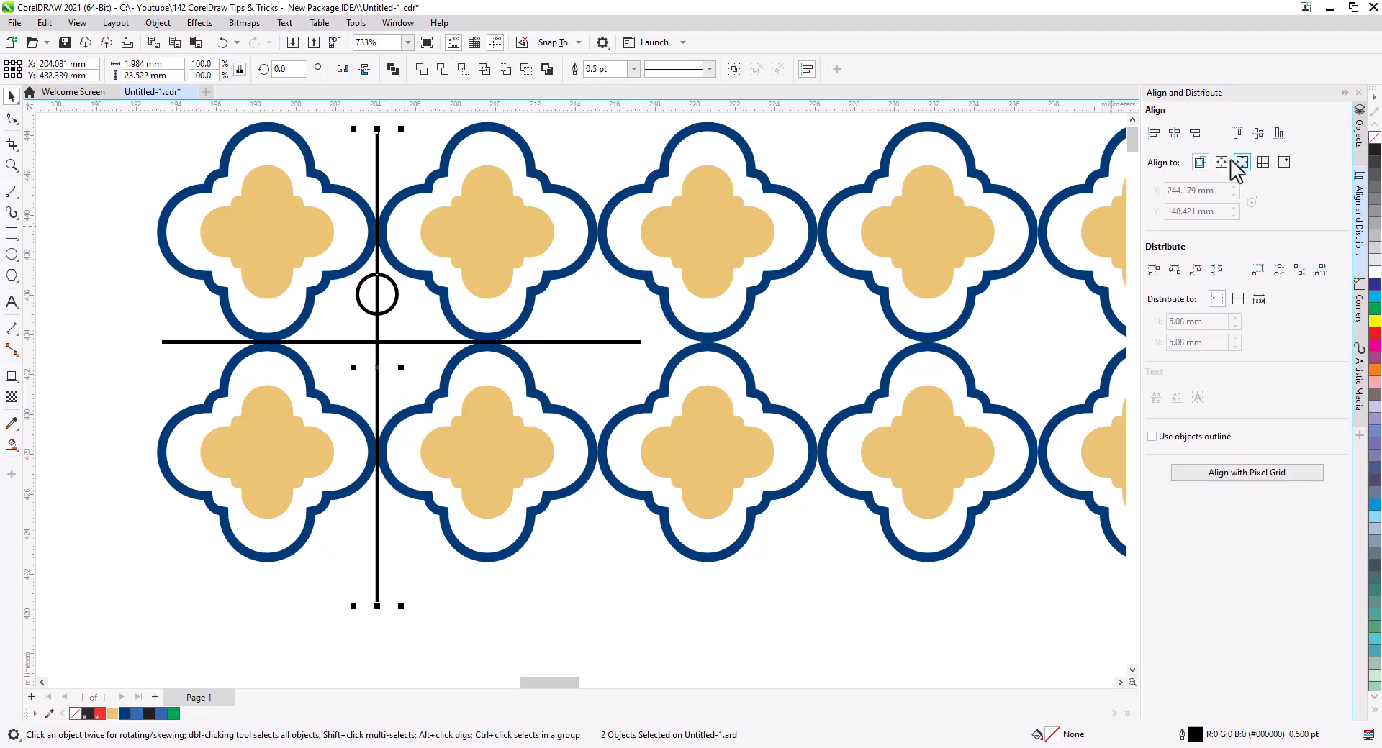
pyautogui.click(1177, 137)
pyautogui.click(152, 248)
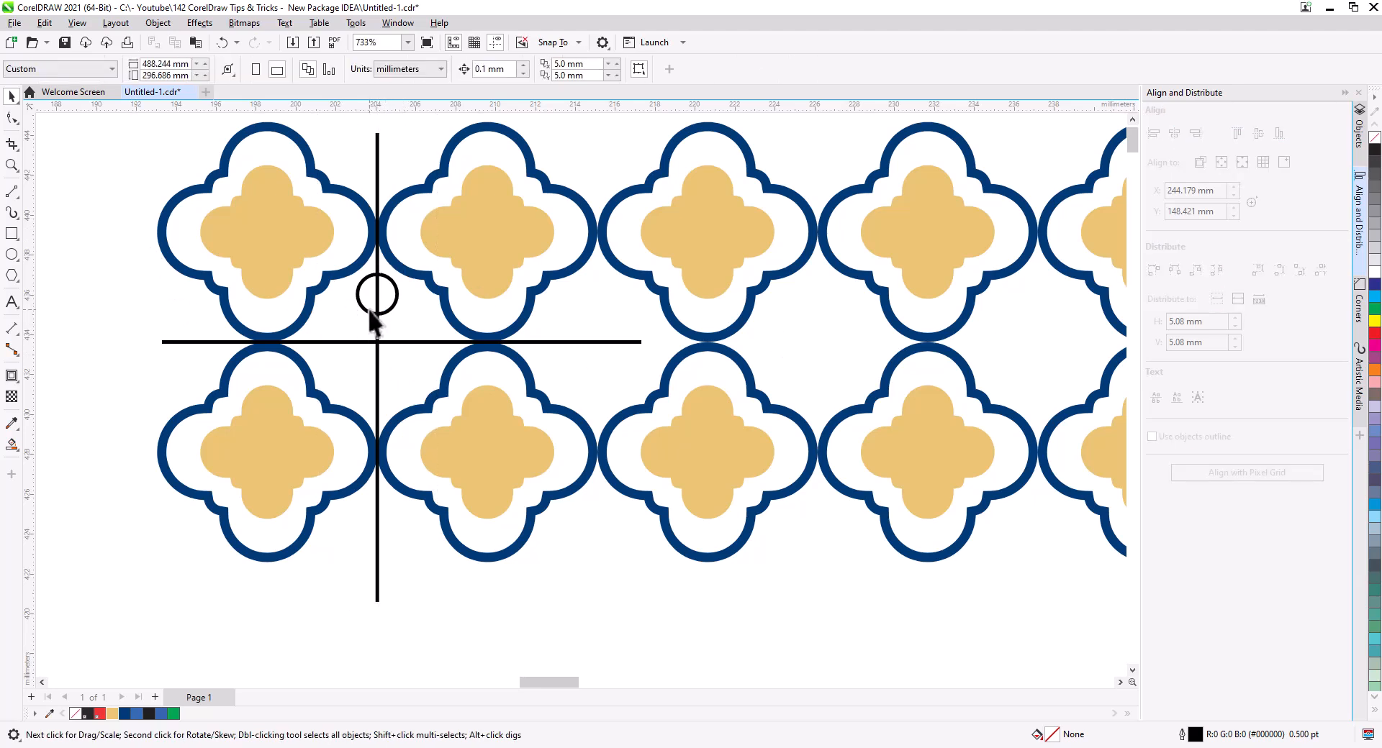
# Copy the small circle straight down below the horizontal line and group both circles.
pyautogui.click(369, 311)
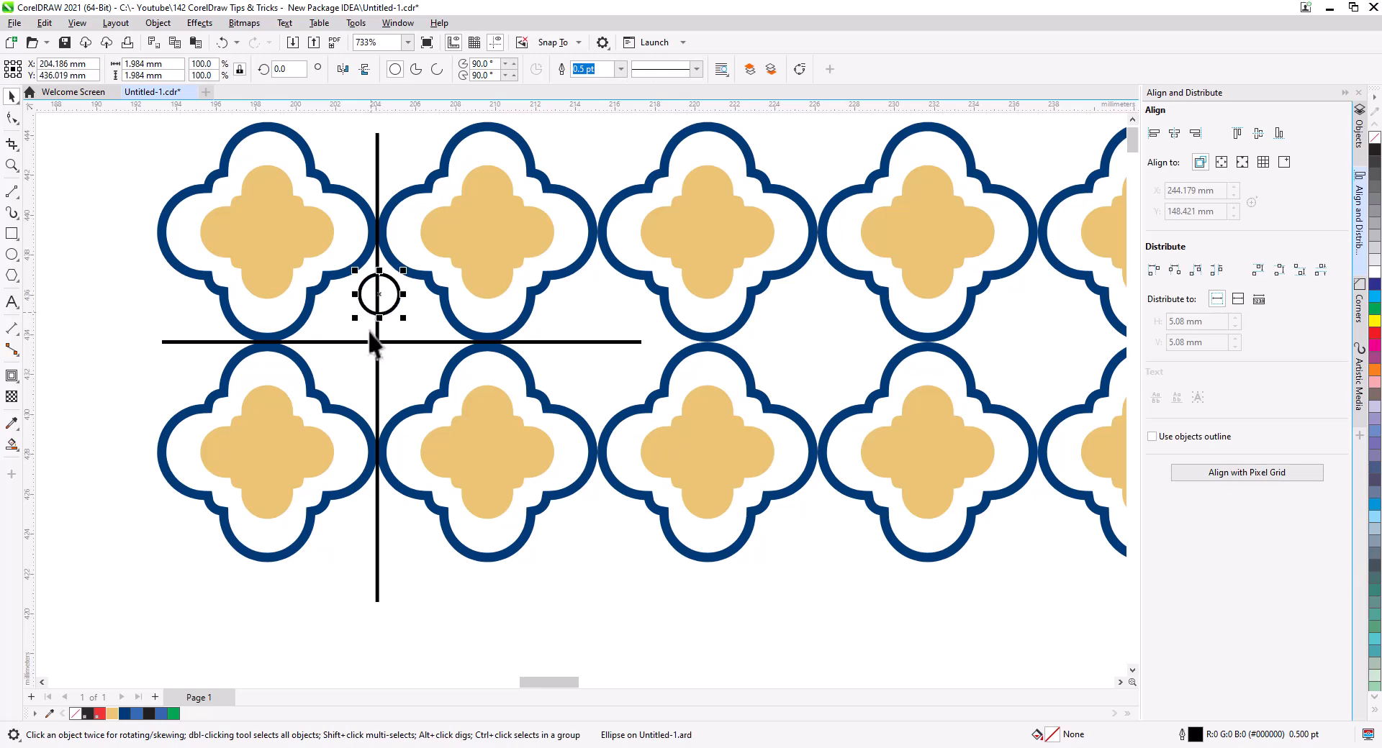
pyautogui.moveTo(378, 295); pyautogui.dragTo(376, 382)
pyautogui.click(407, 411)
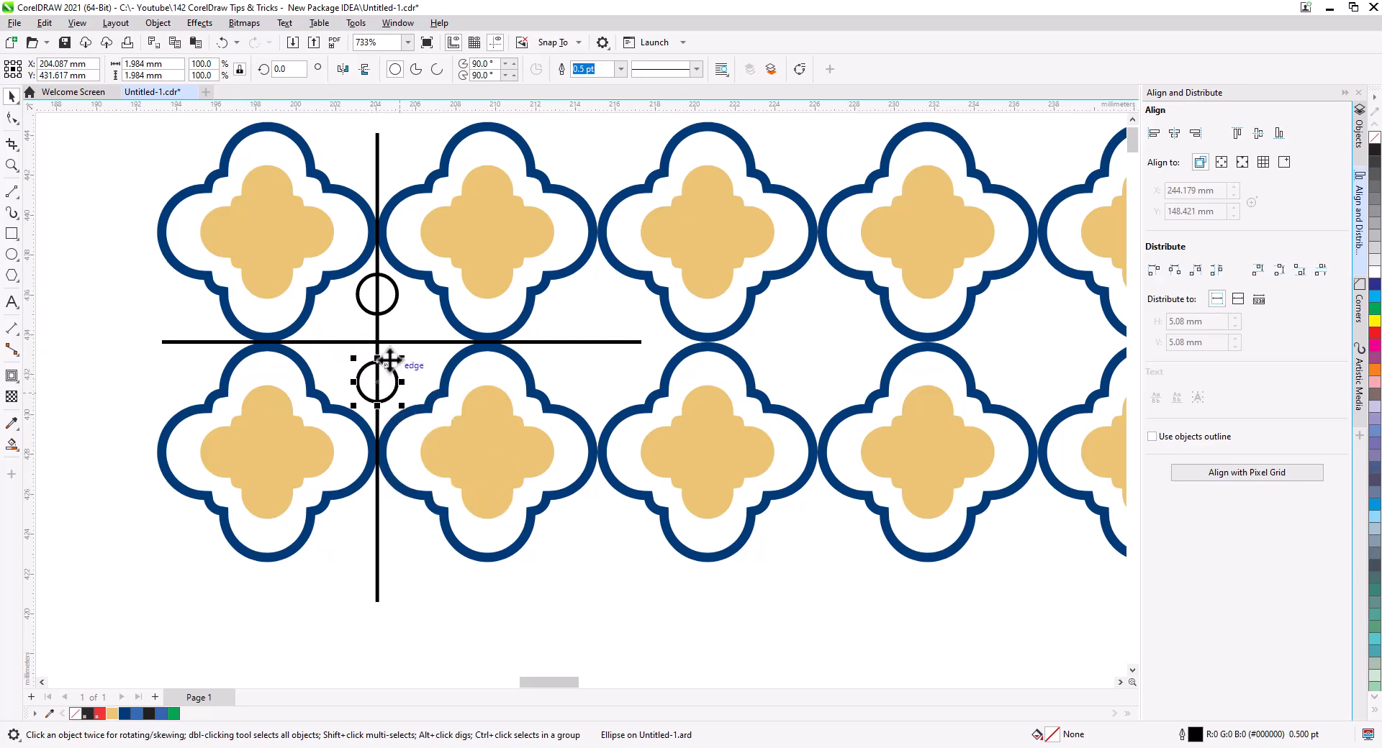
pyautogui.keyDown('shift'); pyautogui.click(388, 310); pyautogui.keyUp('shift')
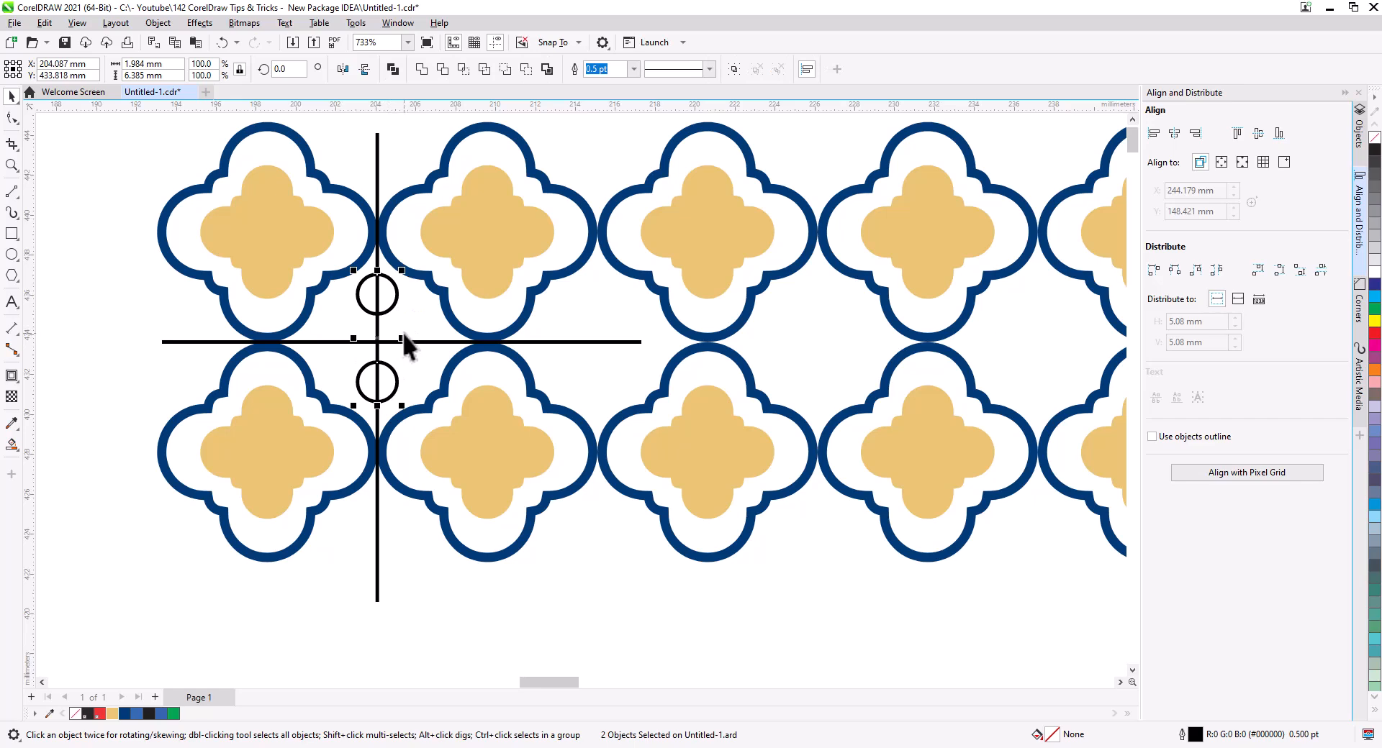
pyautogui.hotkey('ctrl', 'g')
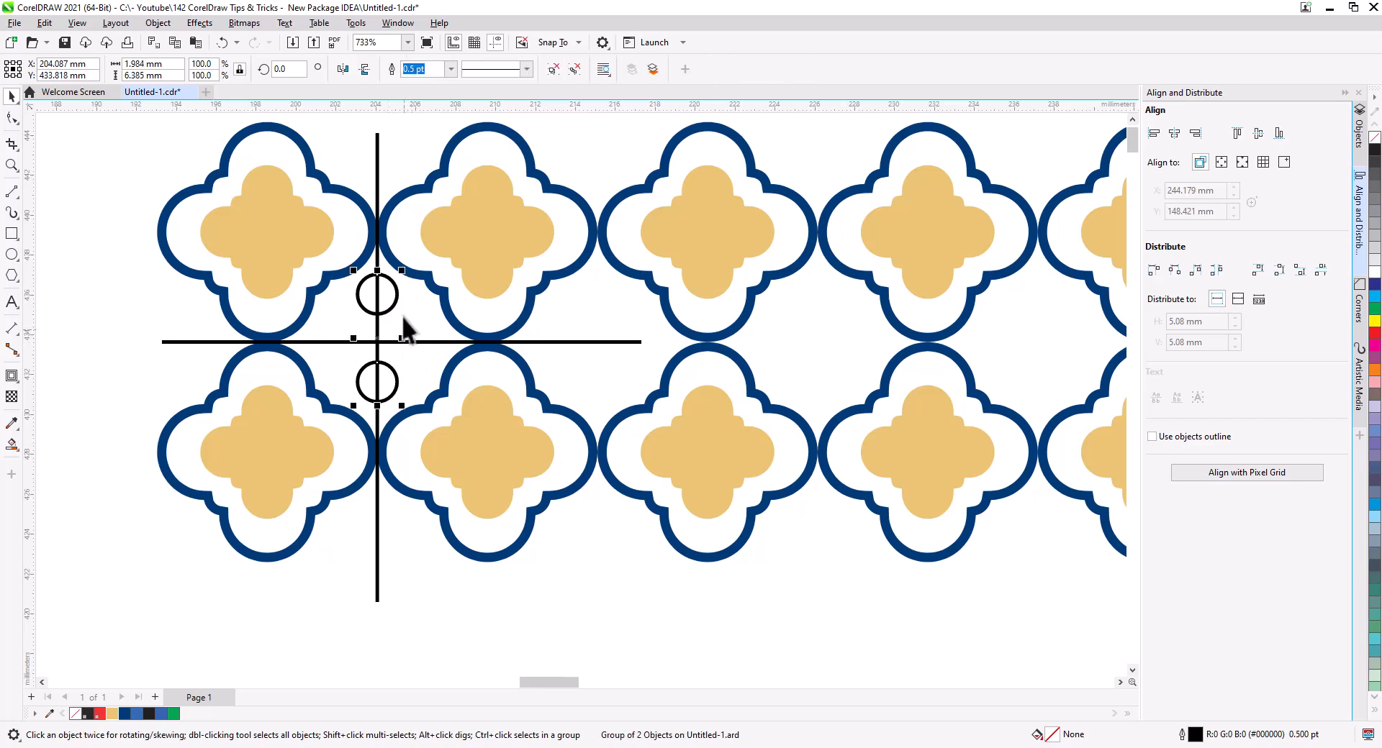
# Centre the grouped circle pair vertically on the horizontal line.
pyautogui.keyDown('shift'); pyautogui.click(416, 342); pyautogui.keyUp('shift')
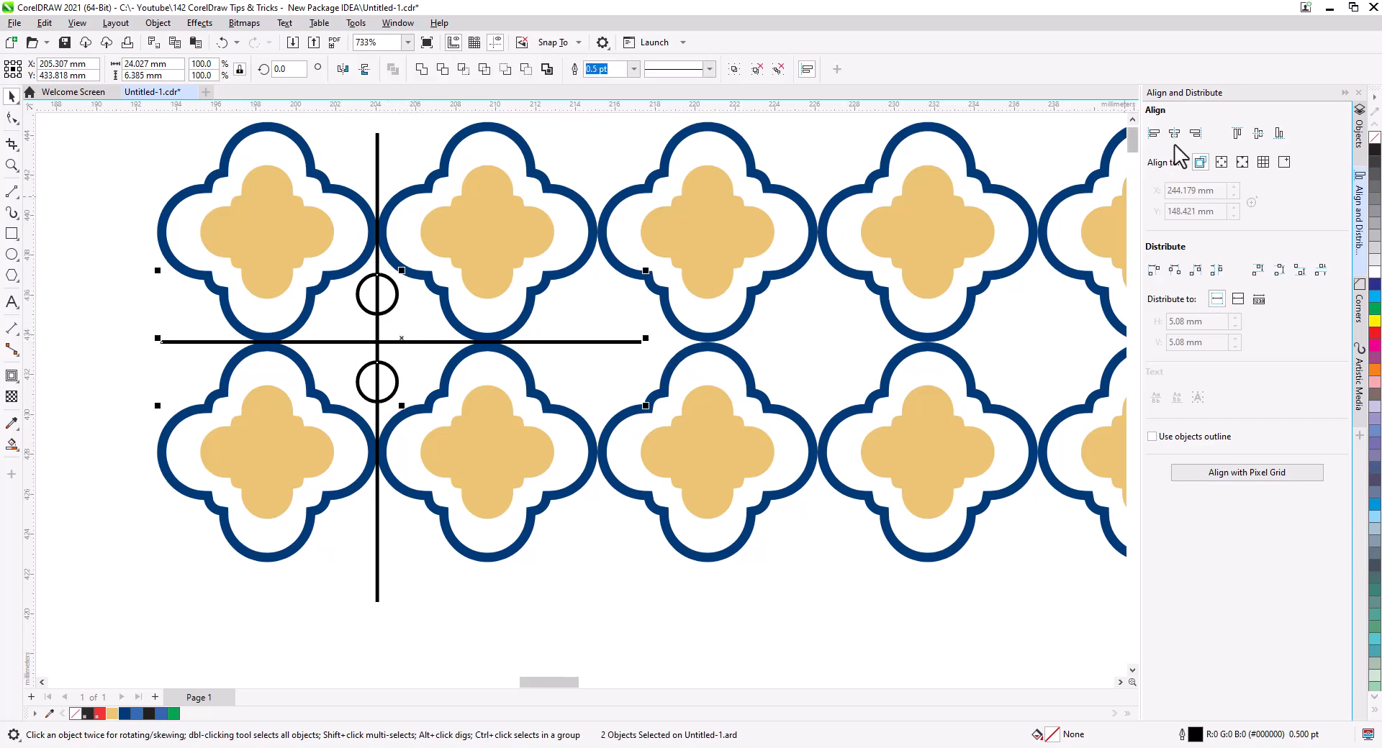
pyautogui.click(1258, 133)
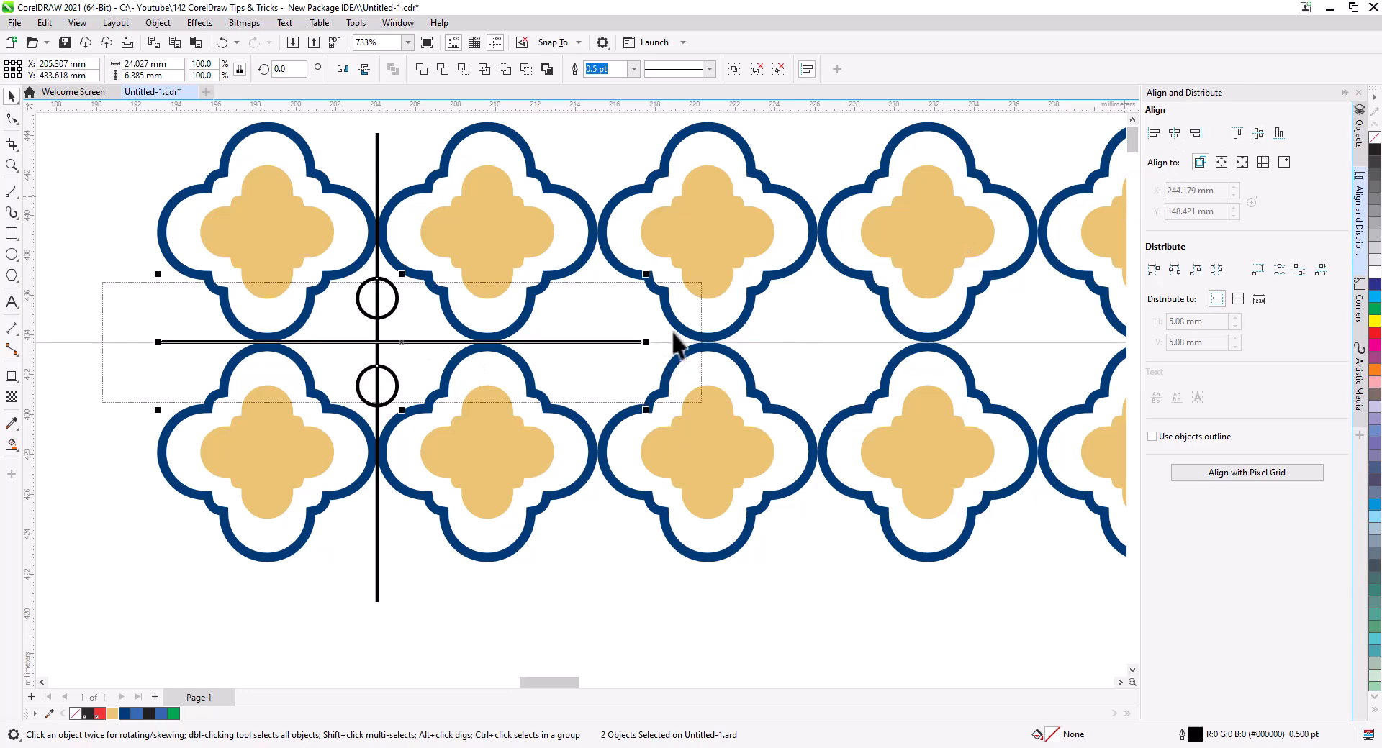
pyautogui.click(92, 225)
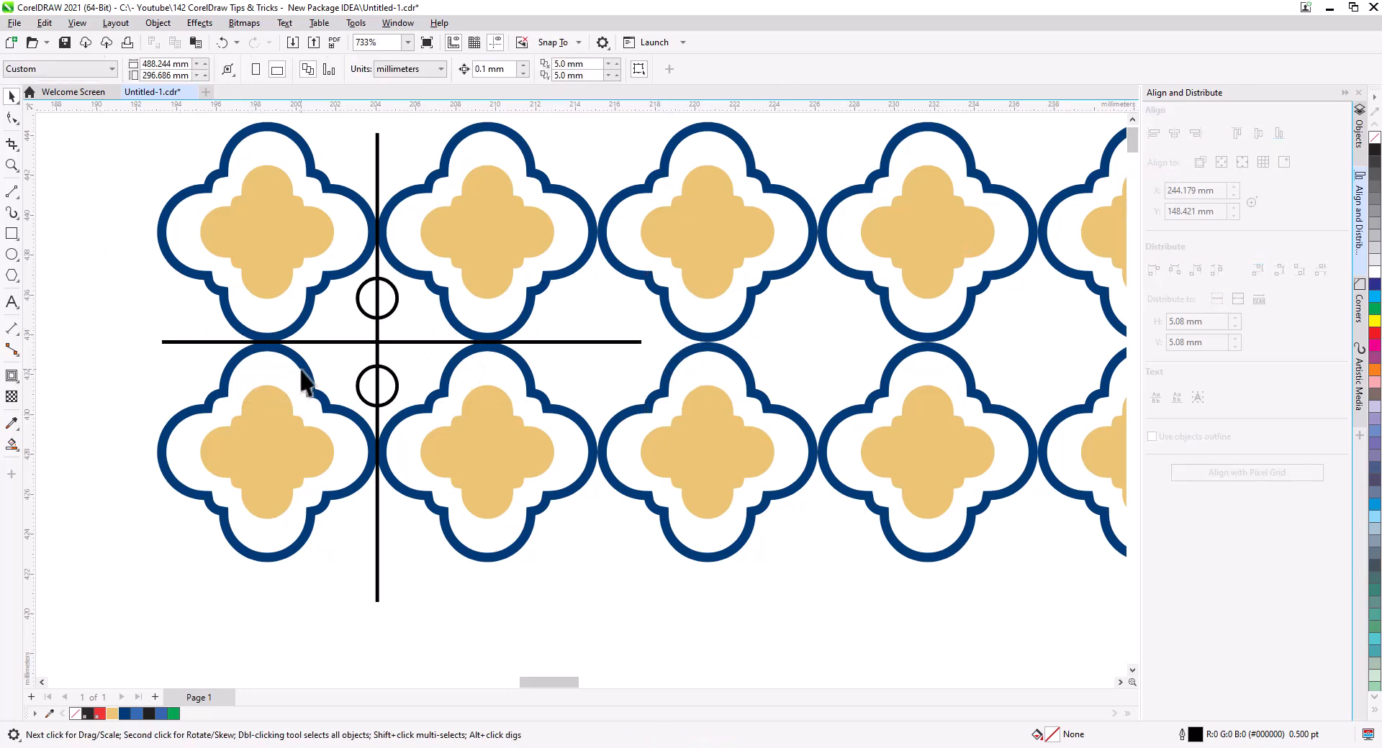
# Duplicate the circle pair in place and rotate the copy by 90 degrees to form a four-dot cross.
pyautogui.click(397, 385)
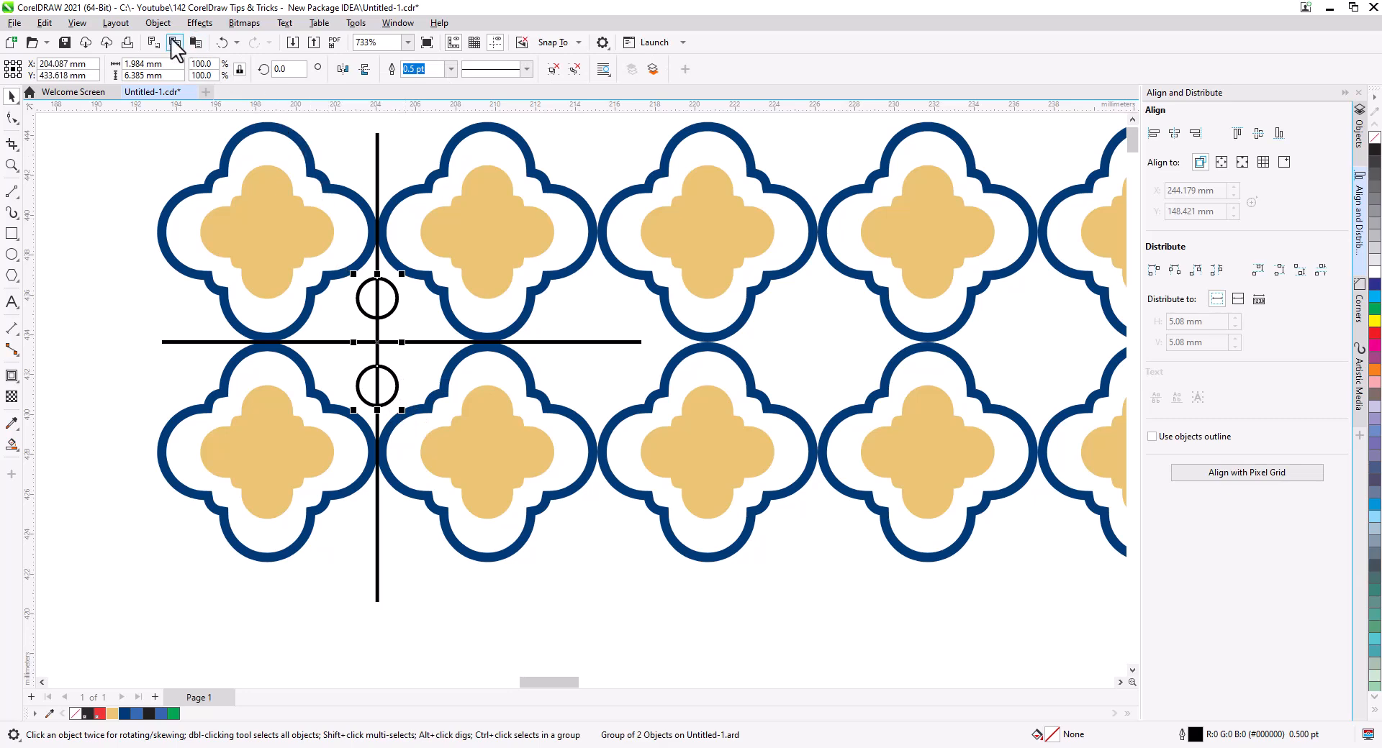
pyautogui.click(298, 68)
pyautogui.write('90')
pyautogui.press('Return')
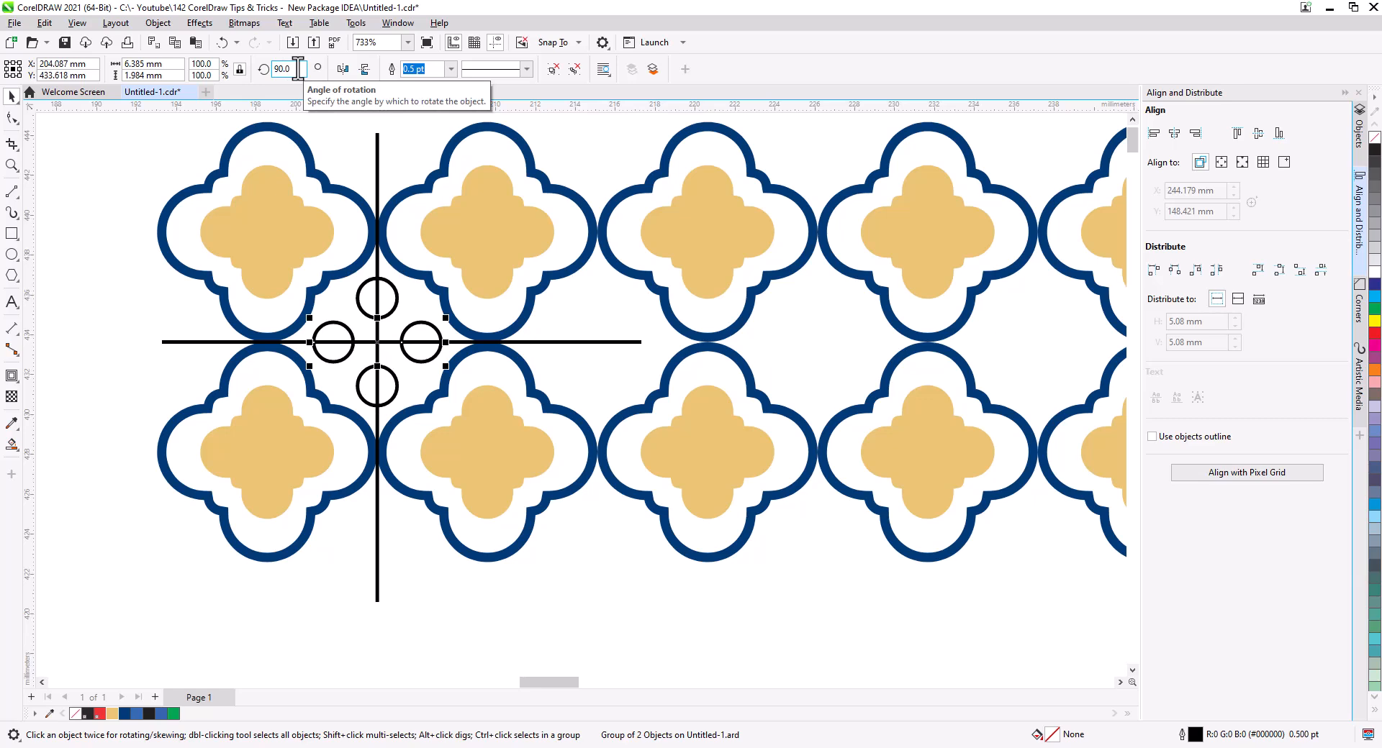
pyautogui.click(101, 273)
# Fill both circle pairs with dark blue PANTONE P 105-16 C and remove their outlines.
pyautogui.click(395, 307)
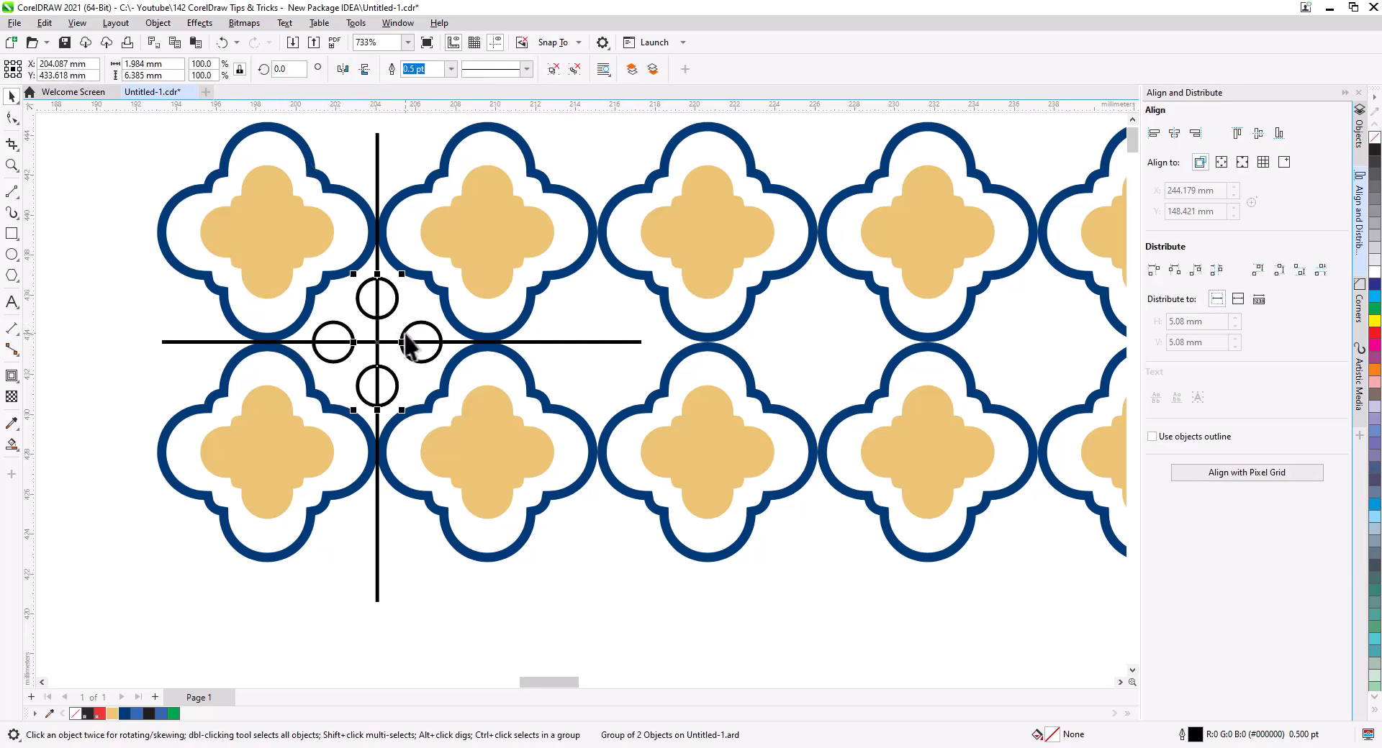
pyautogui.keyDown('shift'); pyautogui.click(407, 346); pyautogui.keyUp('shift')
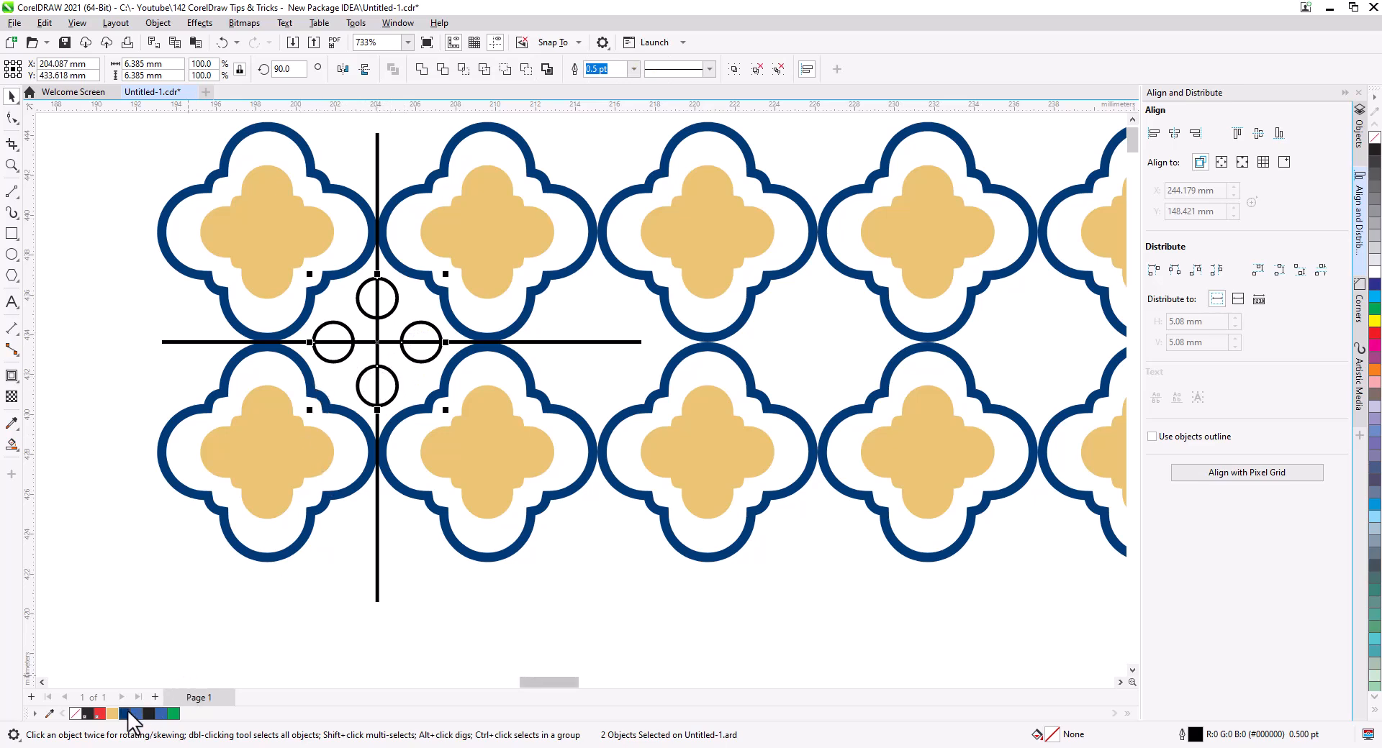
pyautogui.click(124, 713)
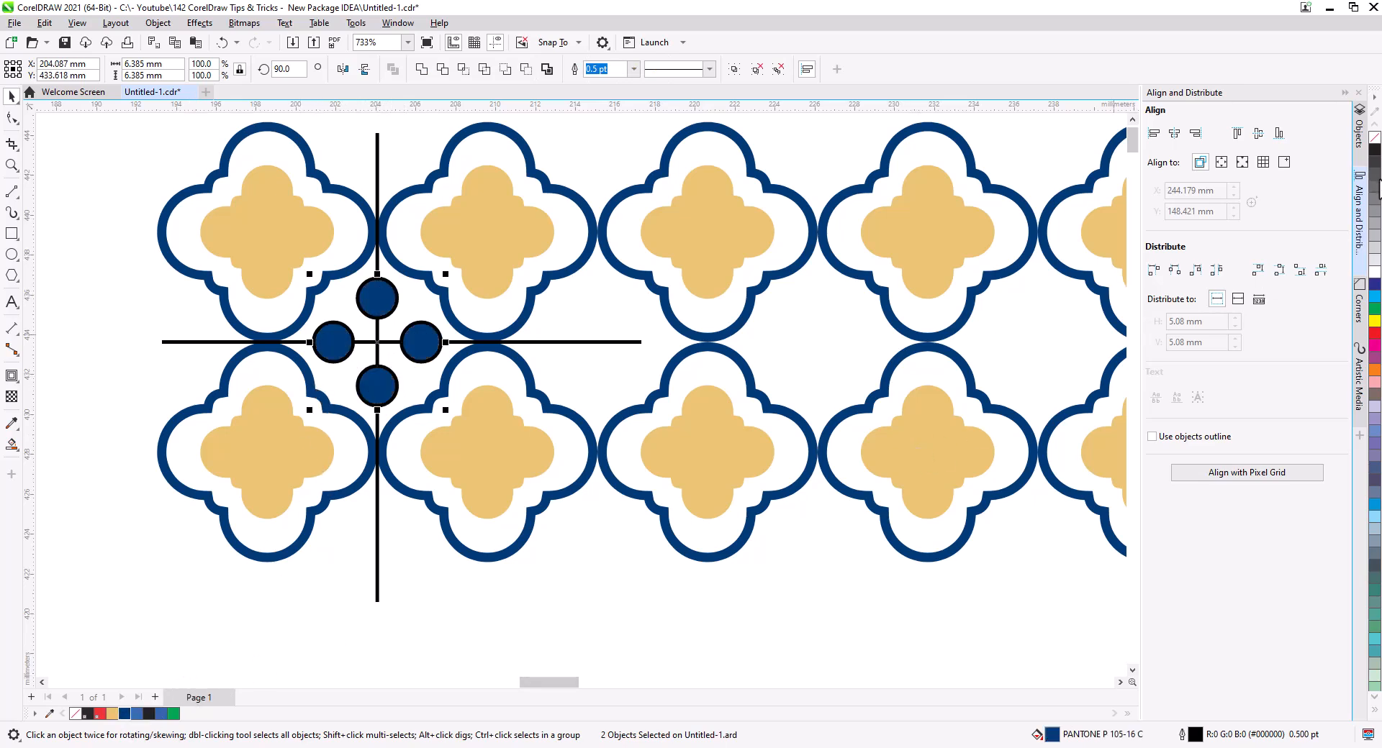
pyautogui.rightClick(1373, 139)
pyautogui.click(610, 606)
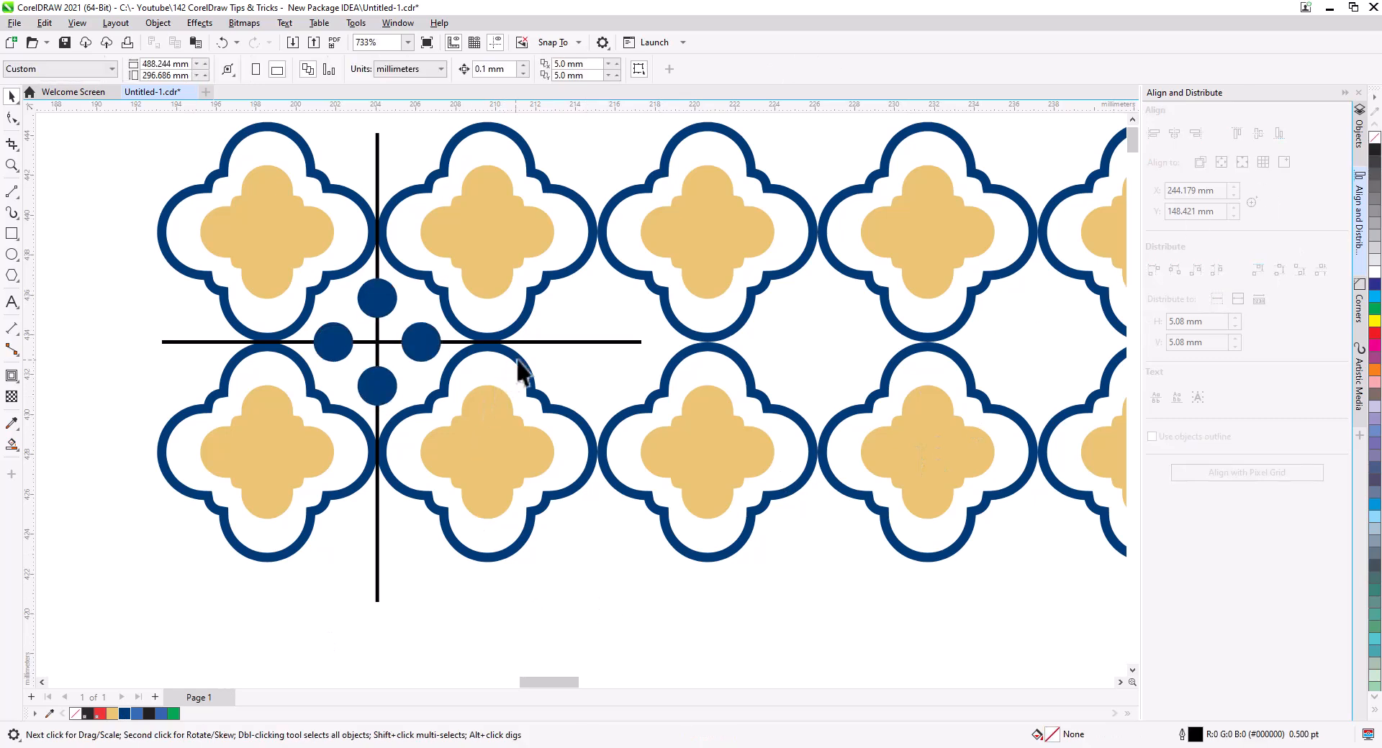
# Delete the horizontal line and weld the four blue dots into a single curve.
pyautogui.click(528, 343)
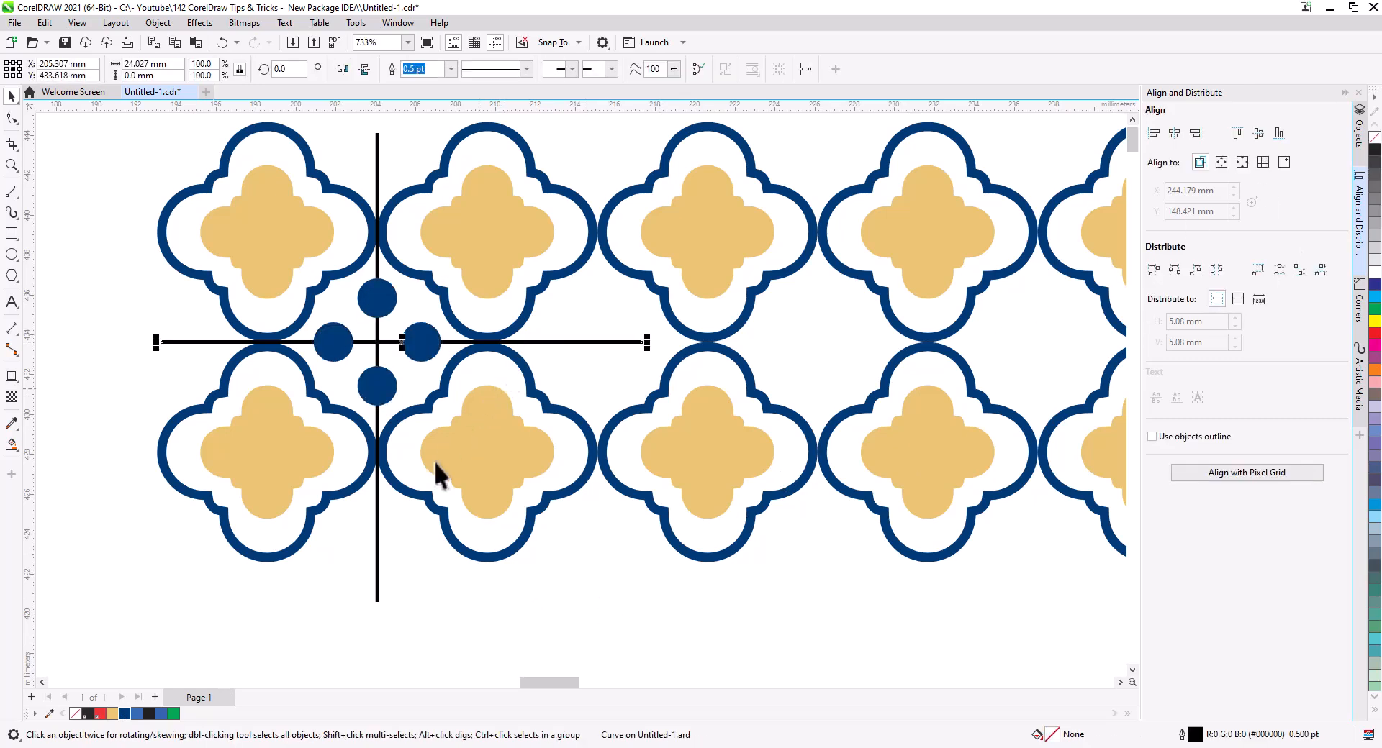
pyautogui.press('Delete')
pyautogui.moveTo(178, 274); pyautogui.dragTo(456, 411)
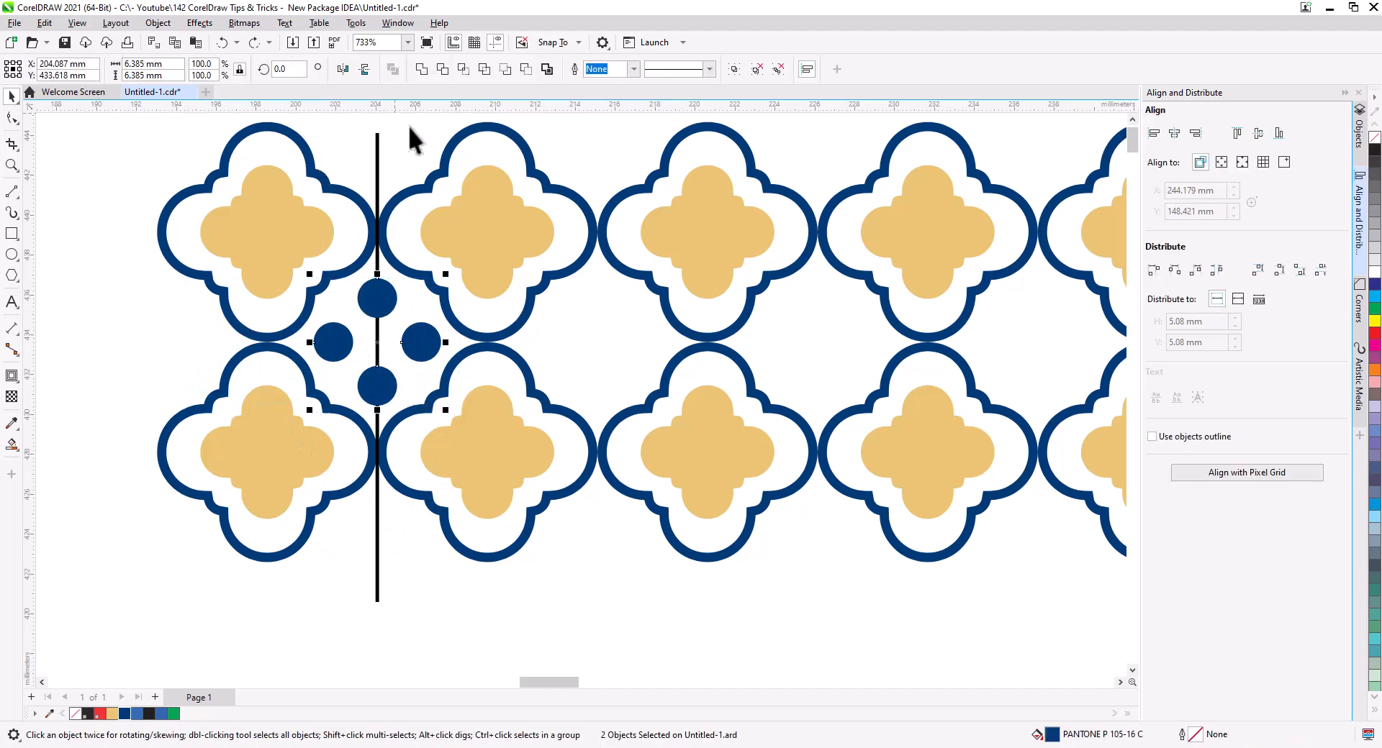
pyautogui.click(421, 69)
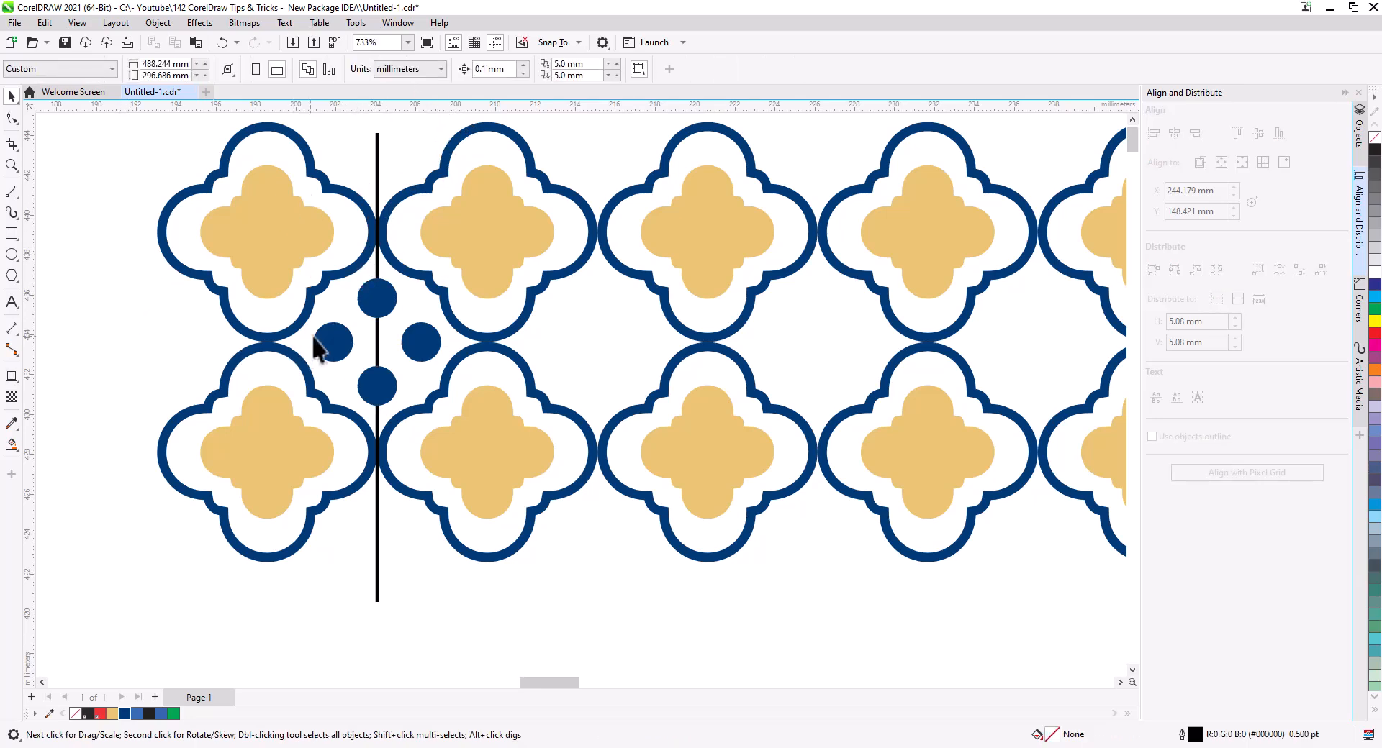
pyautogui.moveTo(331, 344); pyautogui.dragTo(213, 341)
pyautogui.hotkey('ctrl', 'z')
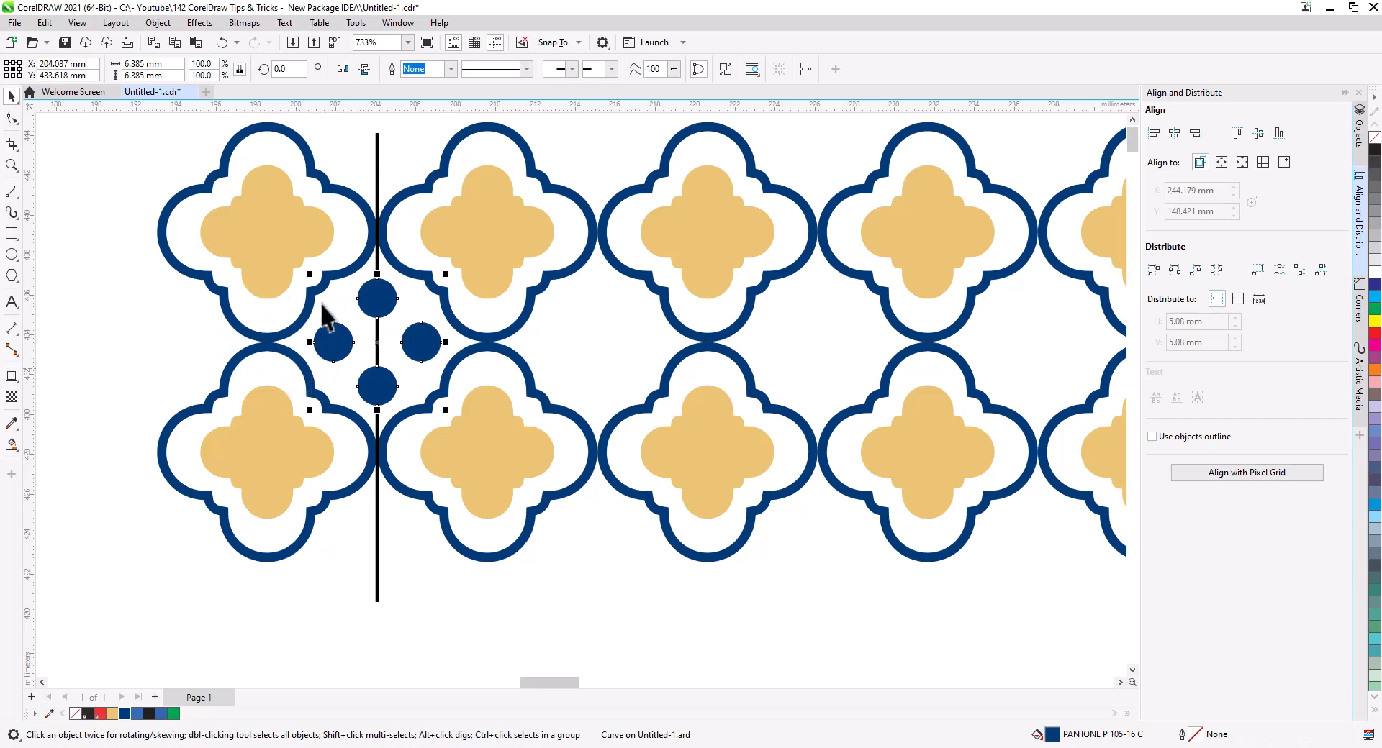
# Copy the four dots together with the vertical line to where the second and third ornament columns meet.
pyautogui.keyDown('shift'); pyautogui.click(377, 154); pyautogui.keyUp('shift')
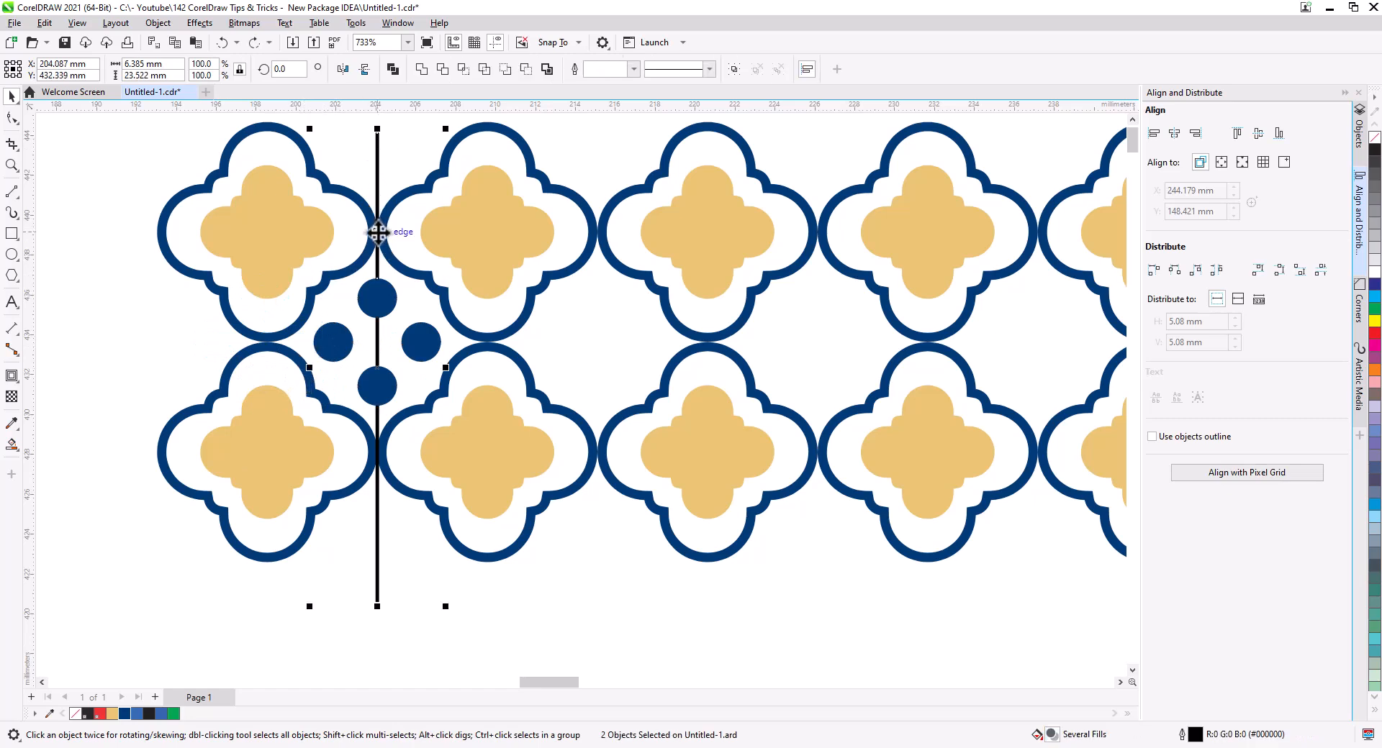
pyautogui.moveTo(377, 232); pyautogui.dragTo(597, 231)
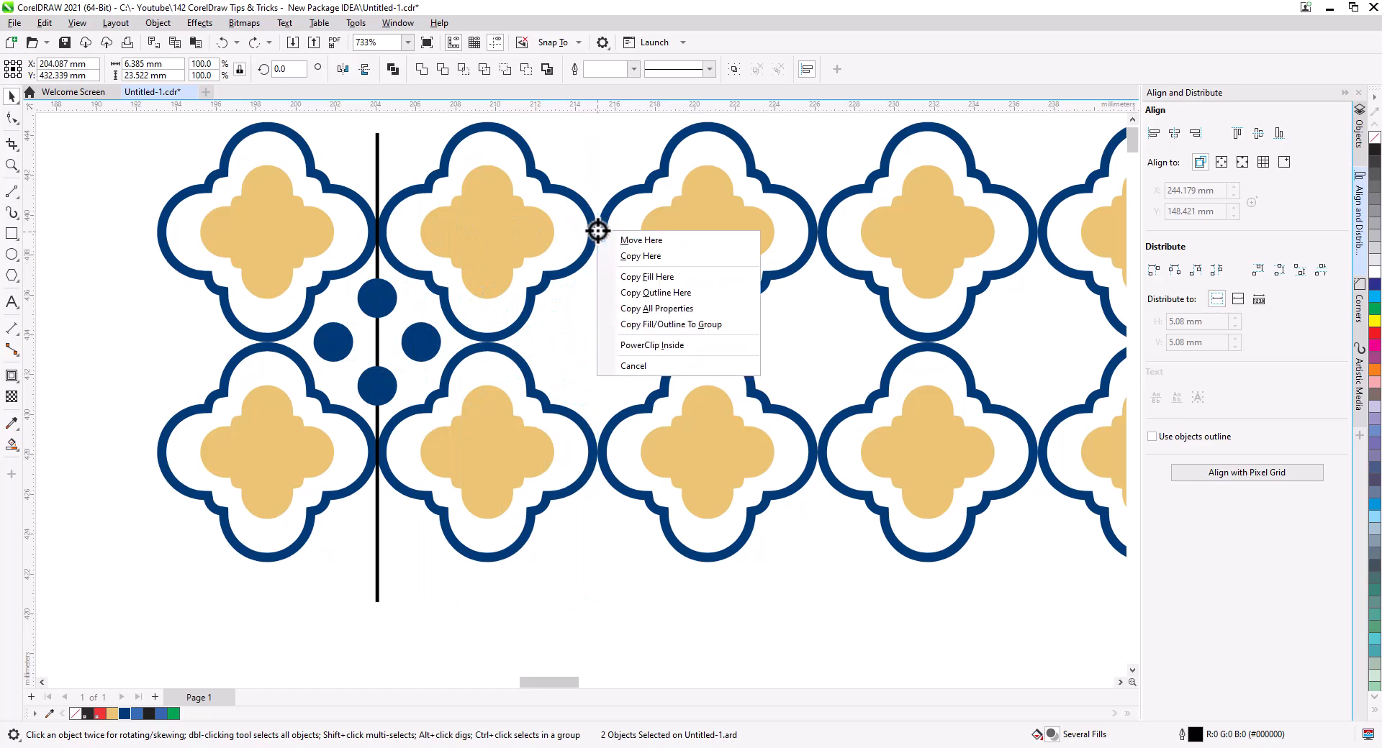
pyautogui.click(620, 257)
pyautogui.scroll(-2, 266, 313)
pyautogui.scroll(-1, 263, 304)
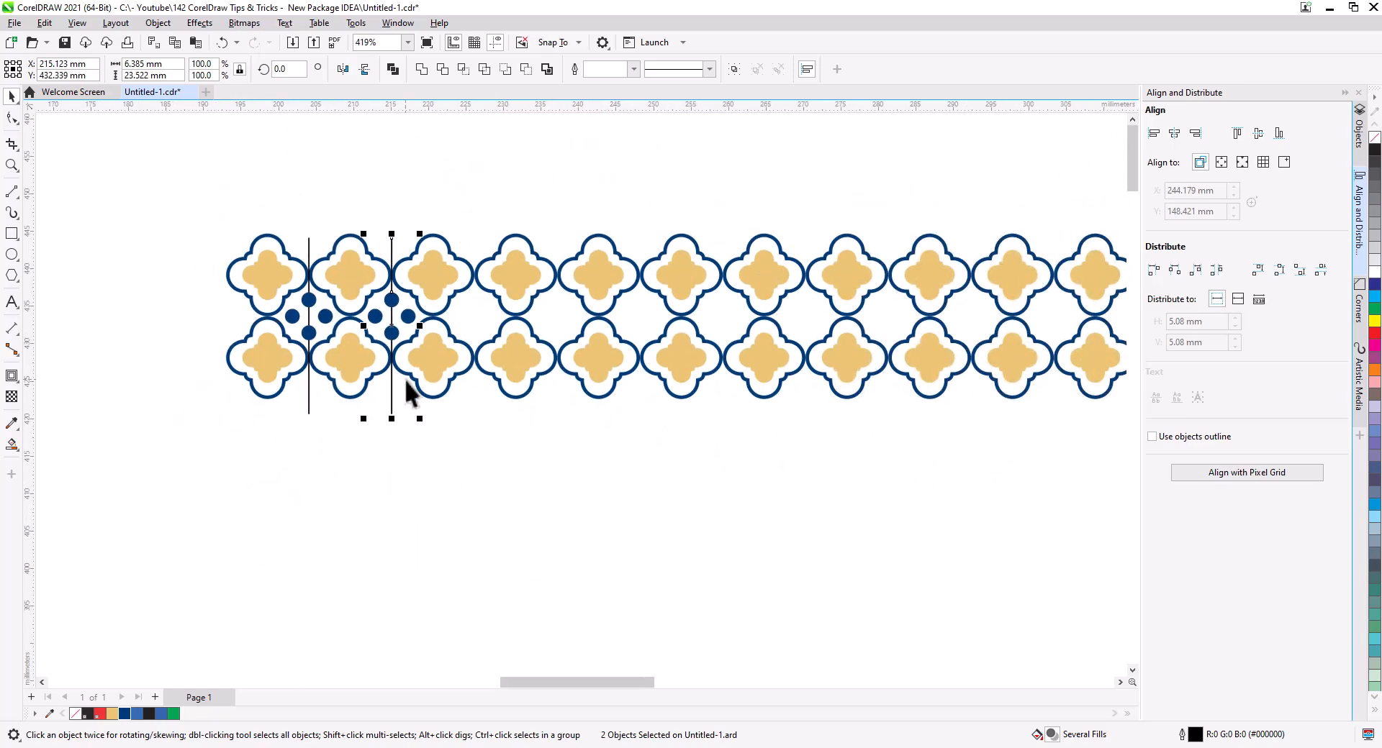
# Repeat the copy of the four dots and vertical line at every remaining column junction to the end of the ornament strip.
pyautogui.moveTo(405, 378); pyautogui.dragTo(234, 389)
pyautogui.hotkey('ctrl', 'd')
pyautogui.hotkey('ctrl', 'd')
pyautogui.hotkey('ctrl', 'd')
pyautogui.hotkey('ctrl', 'd')
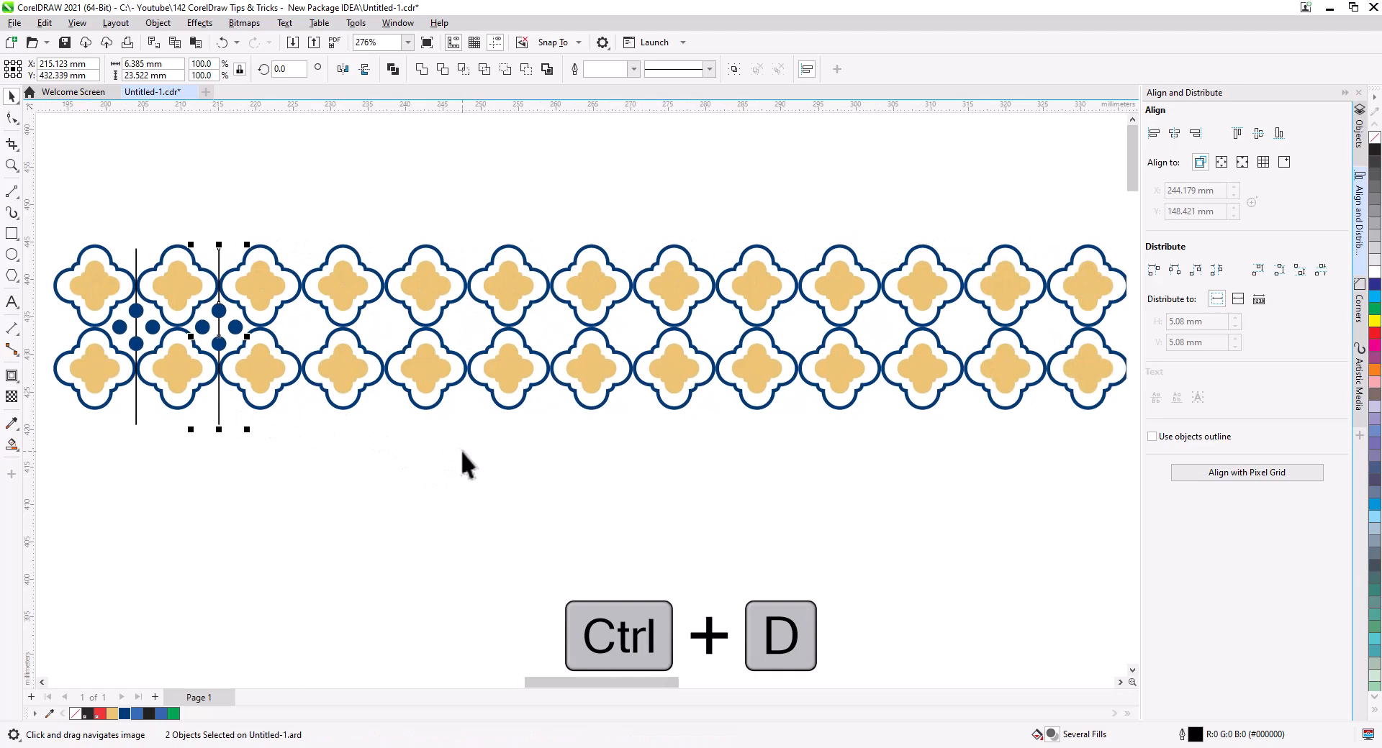
pyautogui.hotkey('ctrl', 'd')
pyautogui.hotkey('ctrl', 'd')
pyautogui.hotkey('ctrl', 'd')
pyautogui.hotkey('ctrl', 'd')
pyautogui.hotkey('ctrl', 'd')
pyautogui.hotkey('ctrl', 'd')
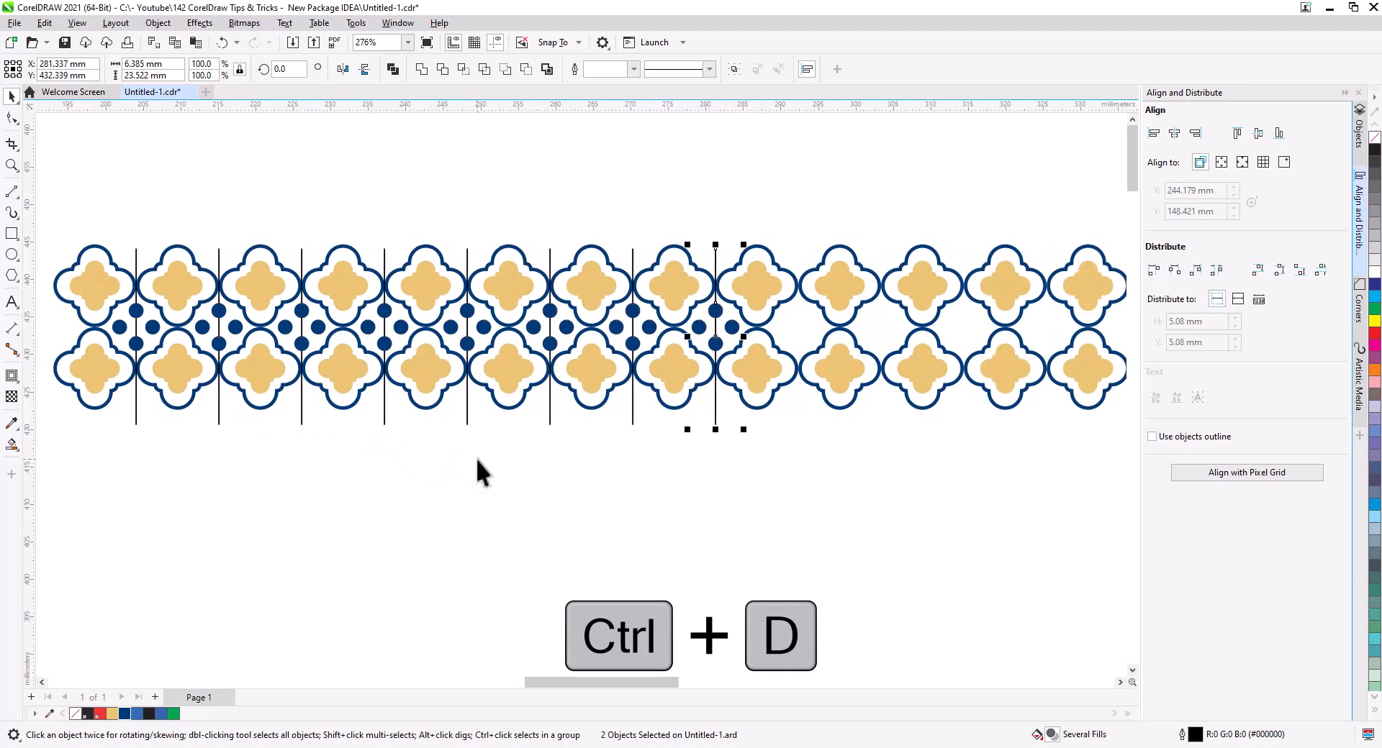
pyautogui.scroll(-1, 540, 460)
pyautogui.scroll(-1, 549, 455)
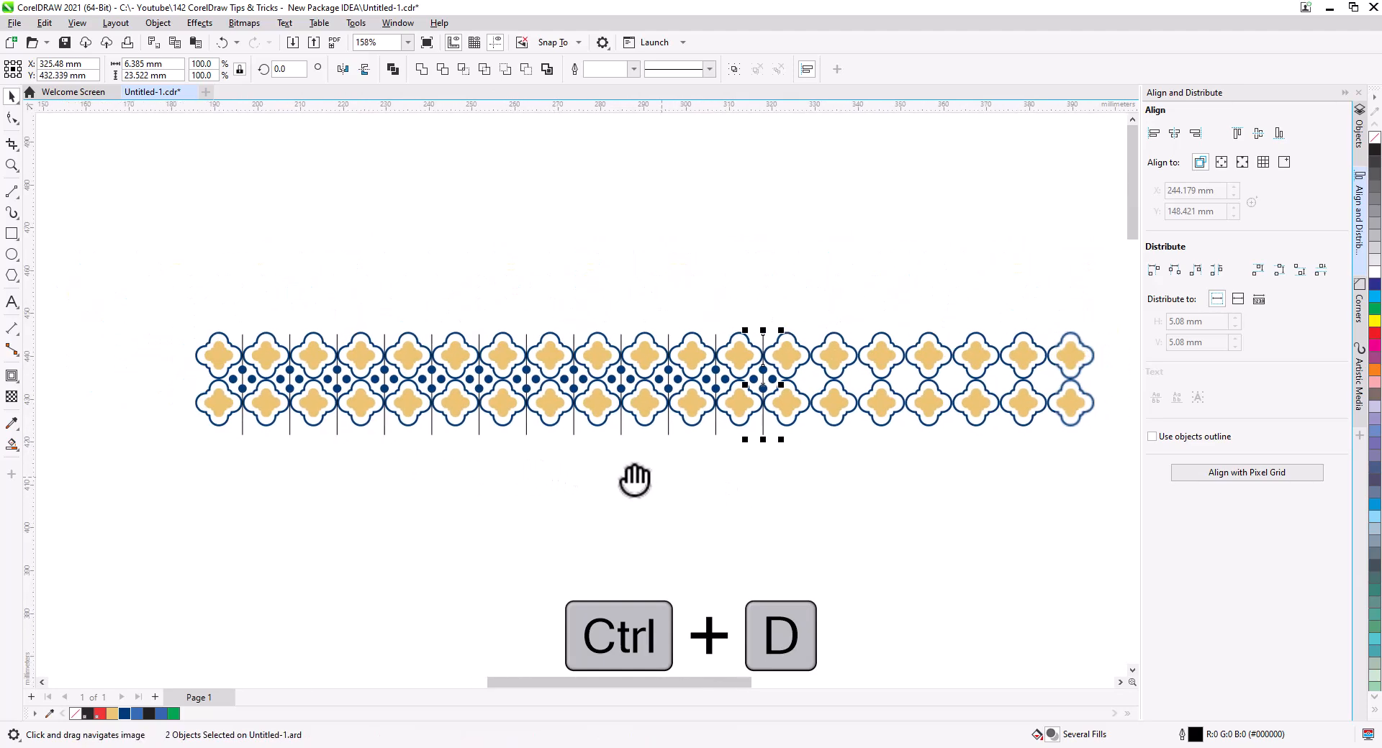
pyautogui.moveTo(706, 490); pyautogui.dragTo(423, 451)
pyautogui.hotkey('ctrl', 'd')
pyautogui.hotkey('ctrl', 'd')
pyautogui.hotkey('ctrl', 'd')
pyautogui.hotkey('ctrl', 'd')
pyautogui.hotkey('ctrl', 'd')
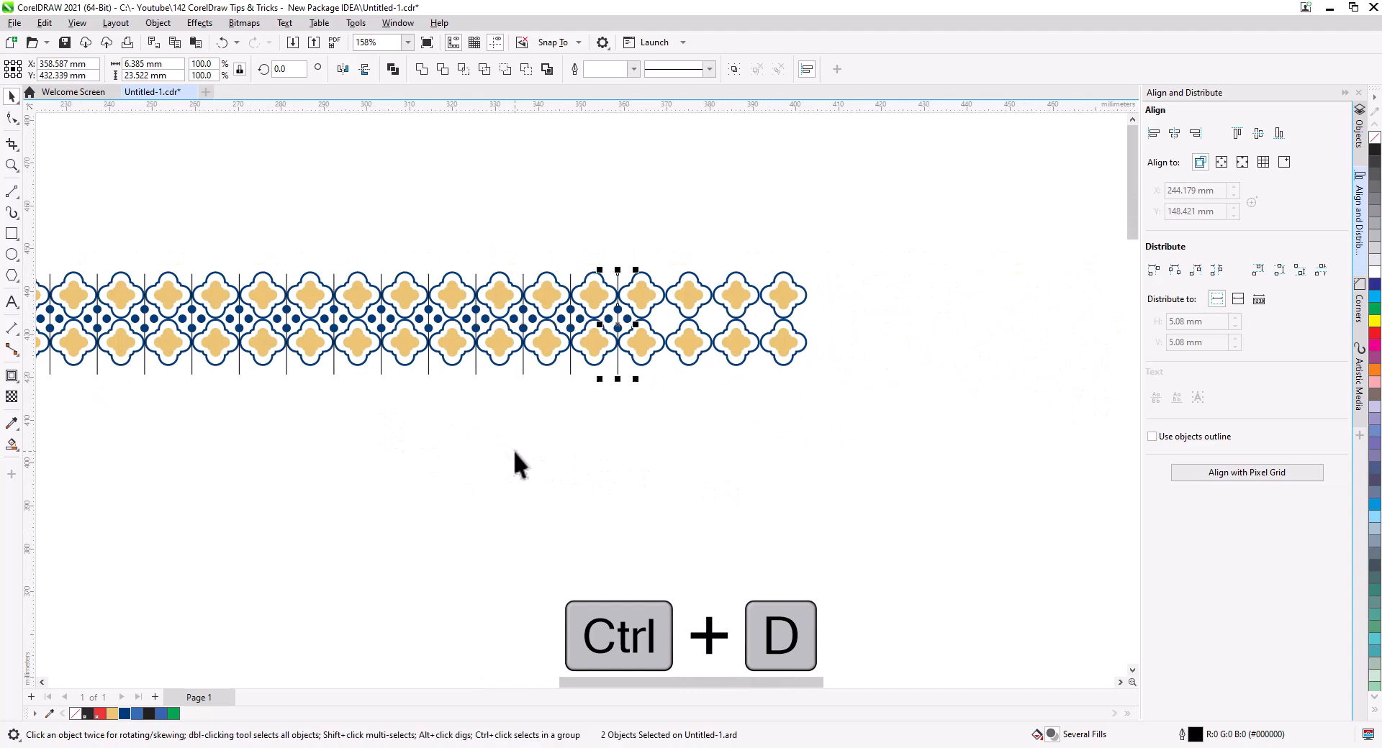
pyautogui.hotkey('ctrl', 'd')
pyautogui.moveTo(499, 475); pyautogui.dragTo(709, 465)
pyautogui.click(707, 453)
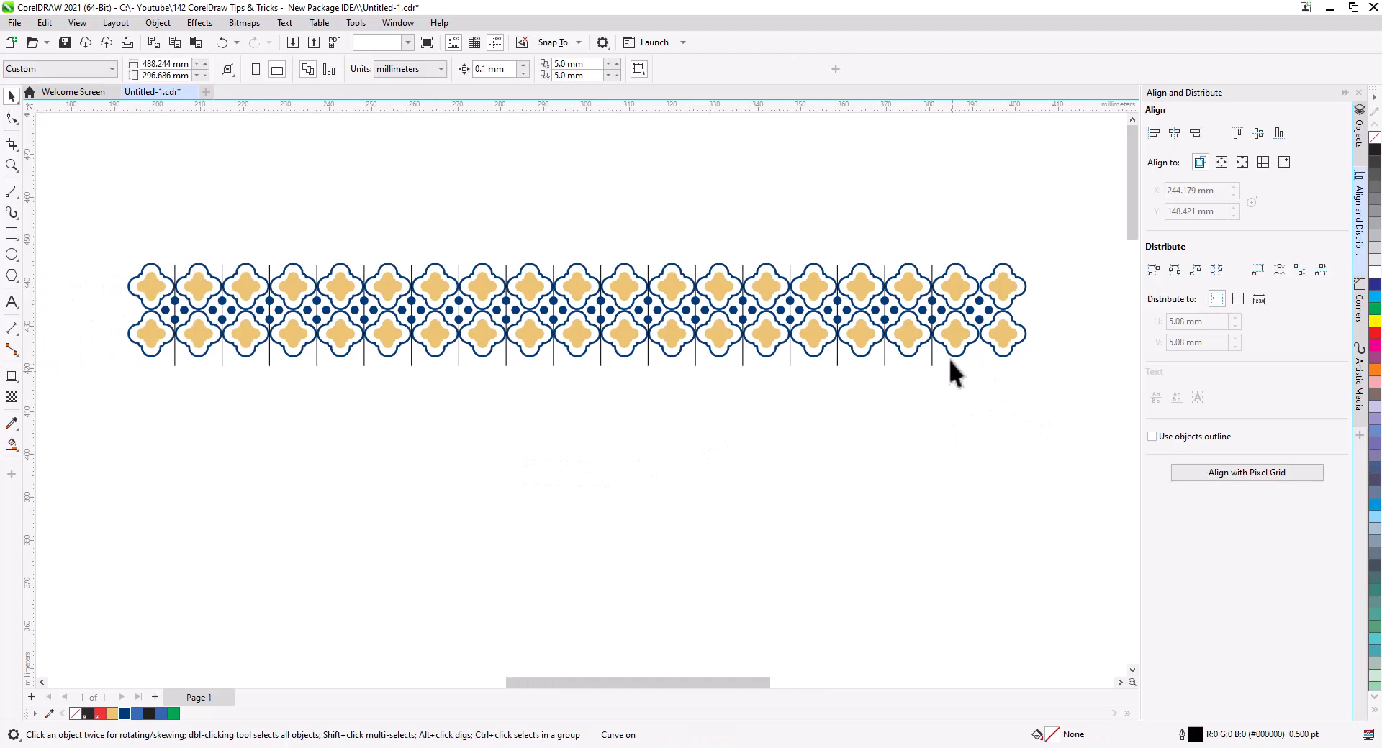
# Delete all the vertical construction lines and the lower row of ornaments.
pyautogui.hotkey('ctrl', 'z')
pyautogui.hotkey('ctrl', 'z')
pyautogui.hotkey('ctrl', 'z')
pyautogui.hotkey('ctrl', 'z')
pyautogui.hotkey('ctrl', 'z')
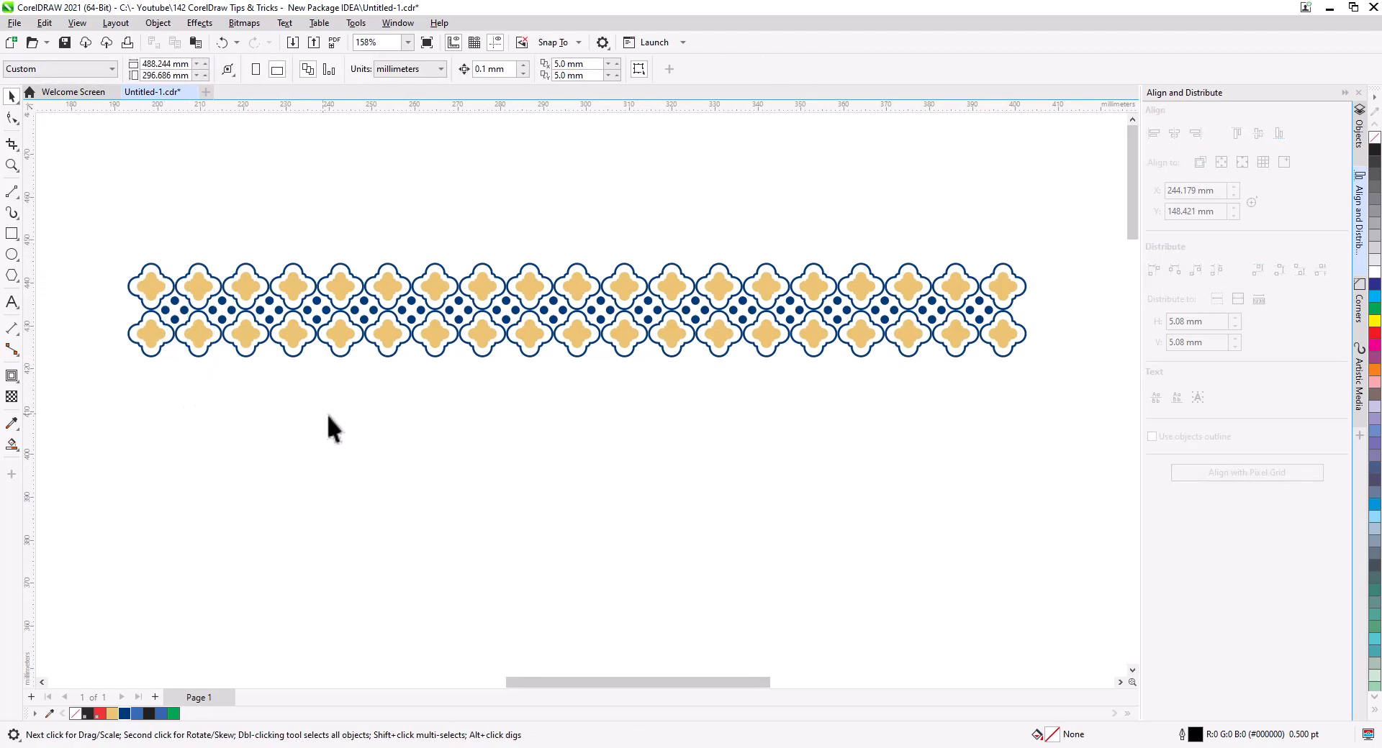
pyautogui.click(327, 334)
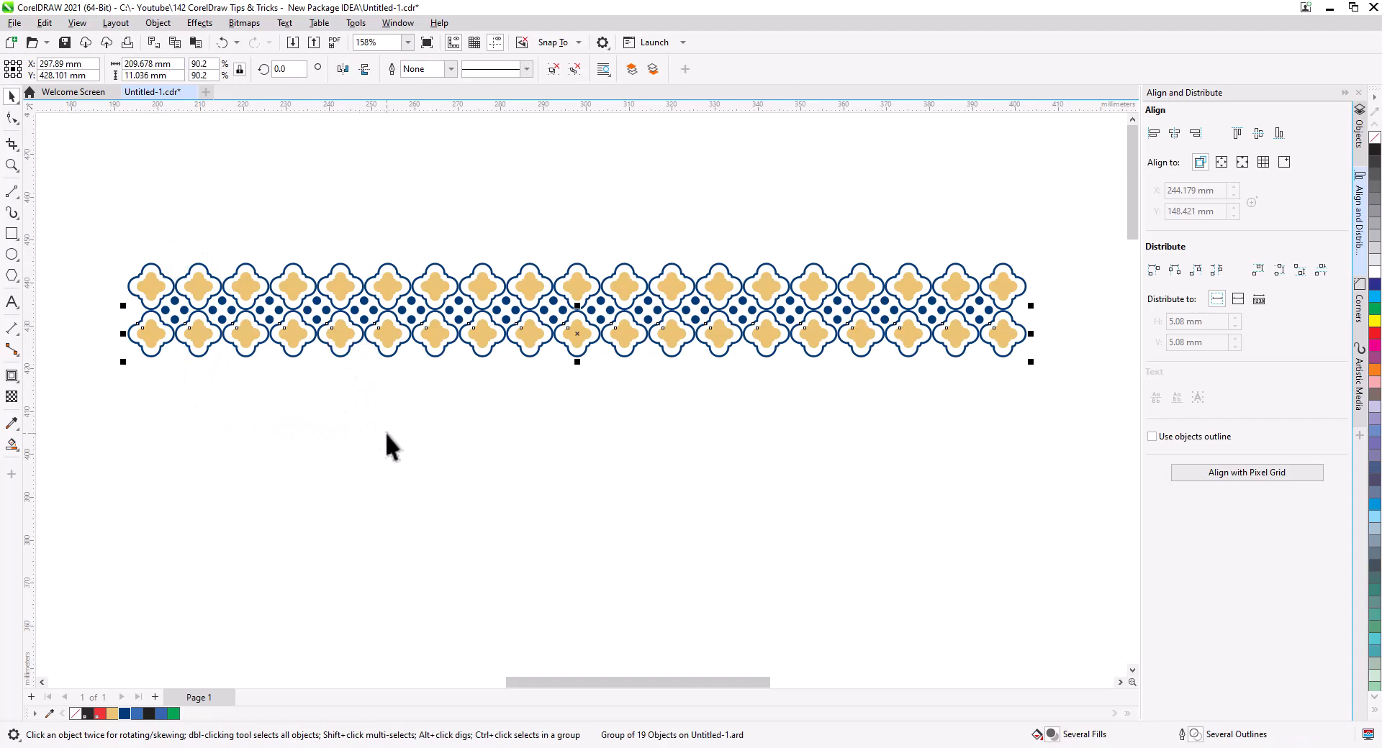
pyautogui.hotkey('ctrl', 'z')
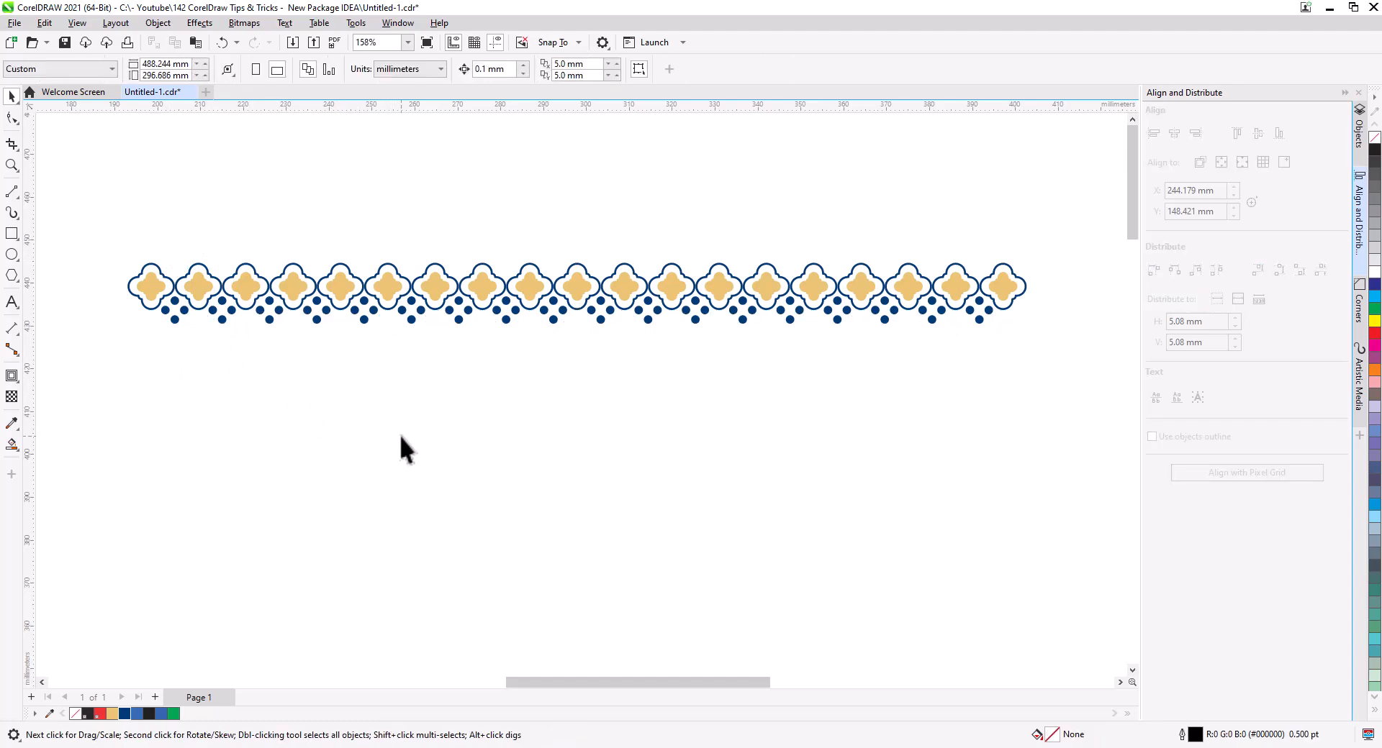
# Draw a horizontal line about 34 mm long through the first dots and centre it vertically on the four-dot accent.
pyautogui.scroll(2, 232, 338)
pyautogui.moveTo(223, 337); pyautogui.dragTo(434, 455)
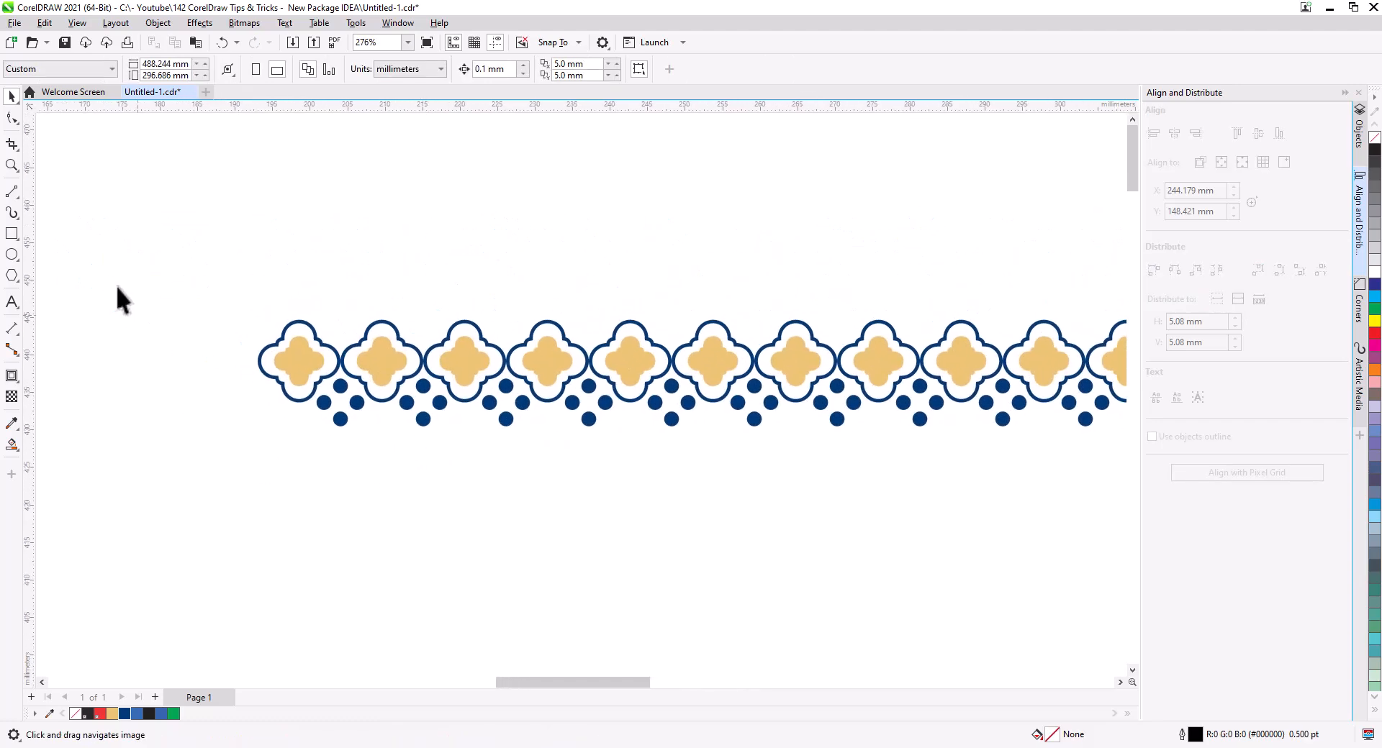
pyautogui.click(10, 193)
pyautogui.moveTo(121, 397); pyautogui.dragTo(386, 397)
pyautogui.press('space')
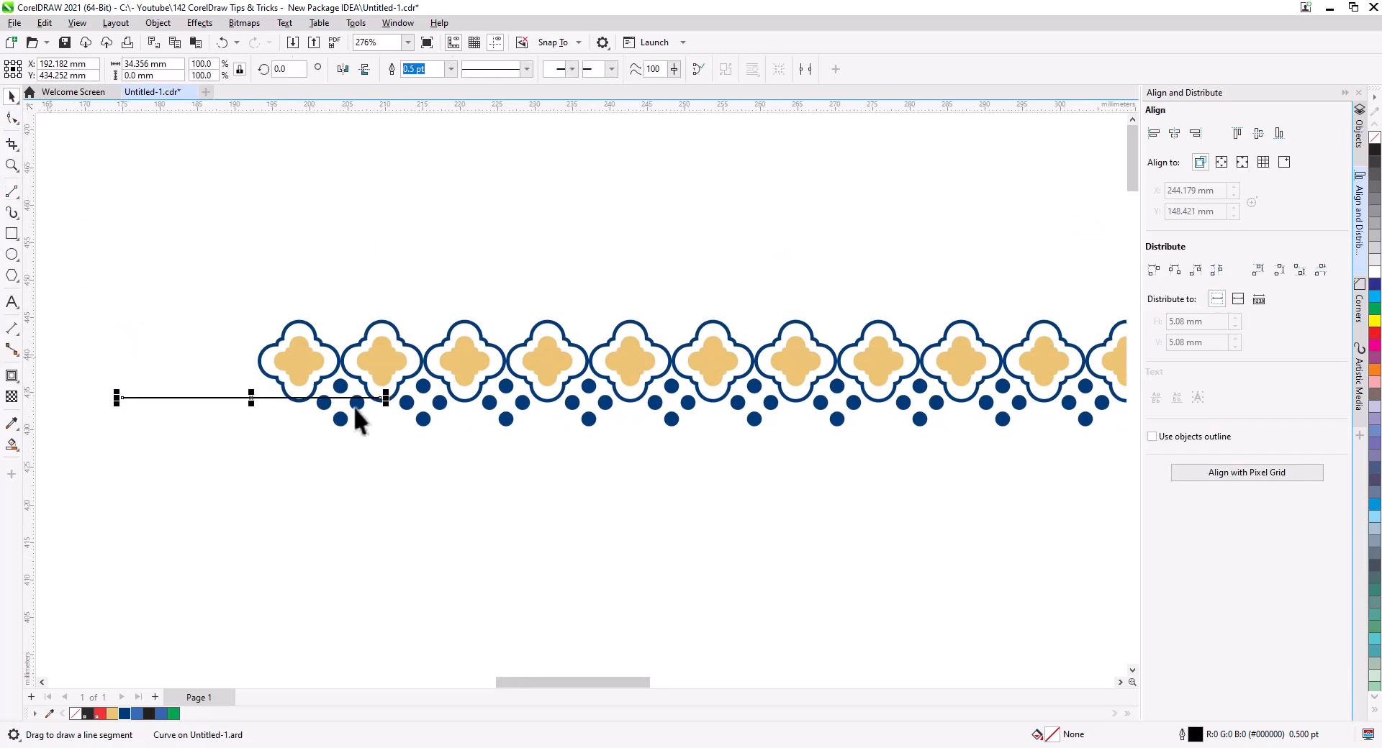
pyautogui.click(1257, 136)
pyautogui.click(505, 498)
# Group all the four-dot accents below the ornament row into one object.
pyautogui.scroll(-1, 360, 466)
pyautogui.scroll(-2, 467, 504)
pyautogui.moveTo(647, 544); pyautogui.dragTo(558, 489)
pyautogui.moveTo(577, 414); pyautogui.dragTo(328, 400)
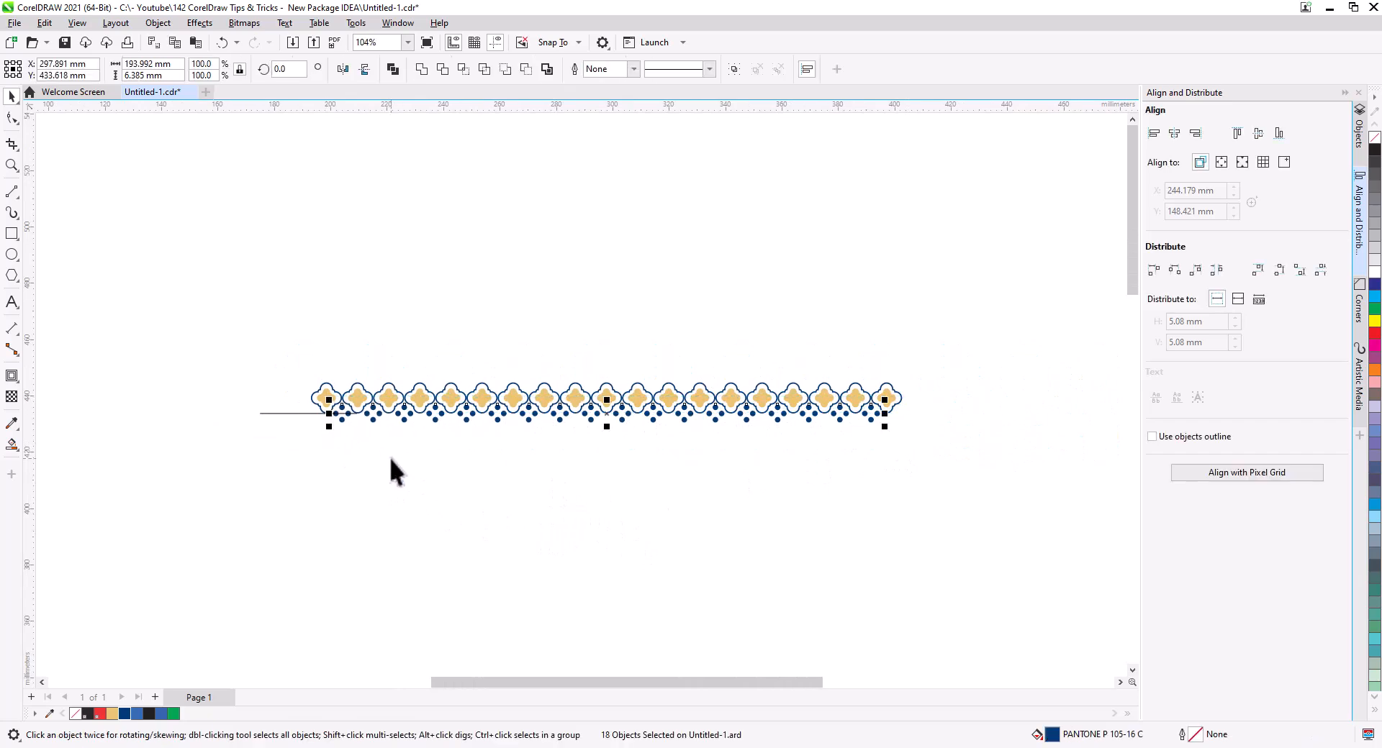
pyautogui.hotkey('ctrl', 'g')
pyautogui.keyDown('shift'); pyautogui.click(333, 413); pyautogui.keyUp('shift')
pyautogui.scroll(3, 607, 573)
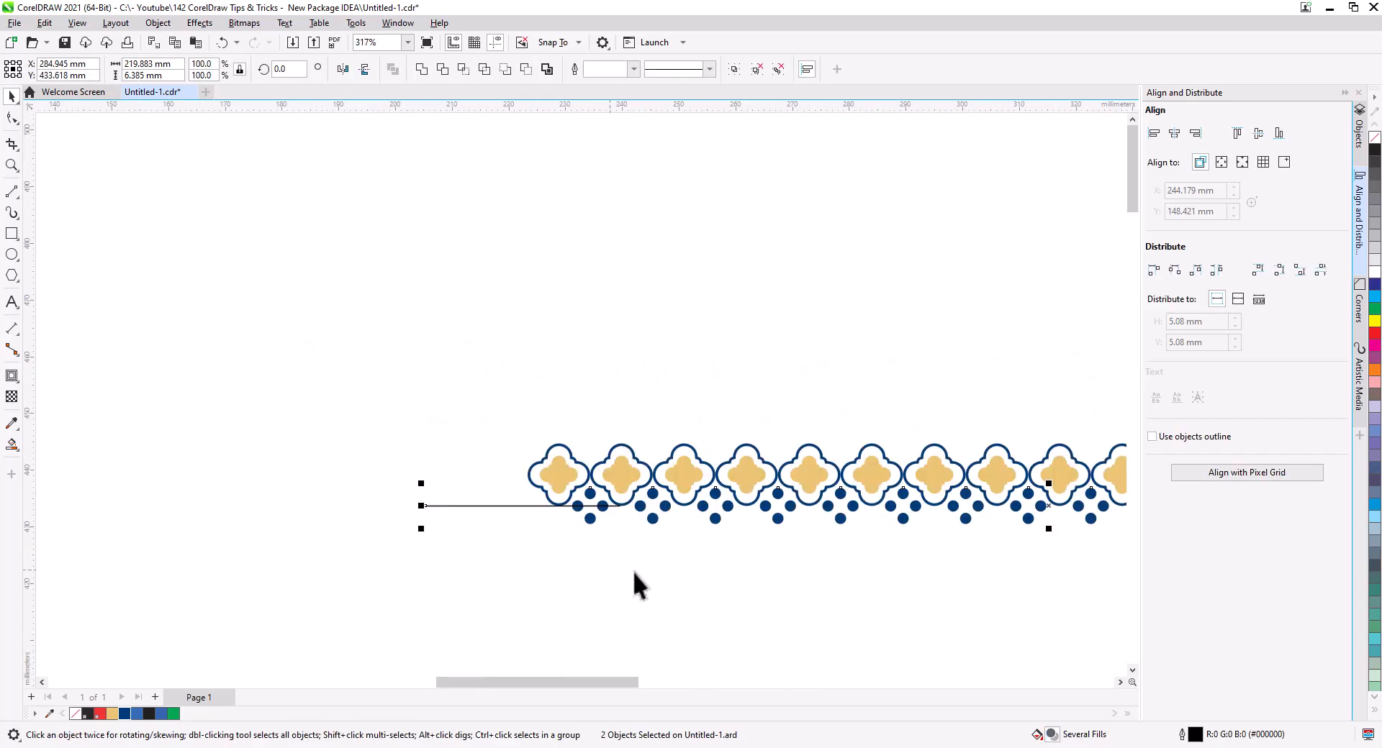
pyautogui.moveTo(582, 538); pyautogui.dragTo(379, 439)
pyautogui.scroll(-2, 386, 445)
pyautogui.moveTo(606, 491); pyautogui.dragTo(478, 511)
pyautogui.click(1077, 440)
# Copy the ornament row, the dot group and the horizontal line straight up so the two ornament rows touch.
pyautogui.moveTo(156, 282); pyautogui.dragTo(136, 287)
pyautogui.moveTo(173, 450); pyautogui.dragTo(521, 566)
pyautogui.scroll(3, 403, 475)
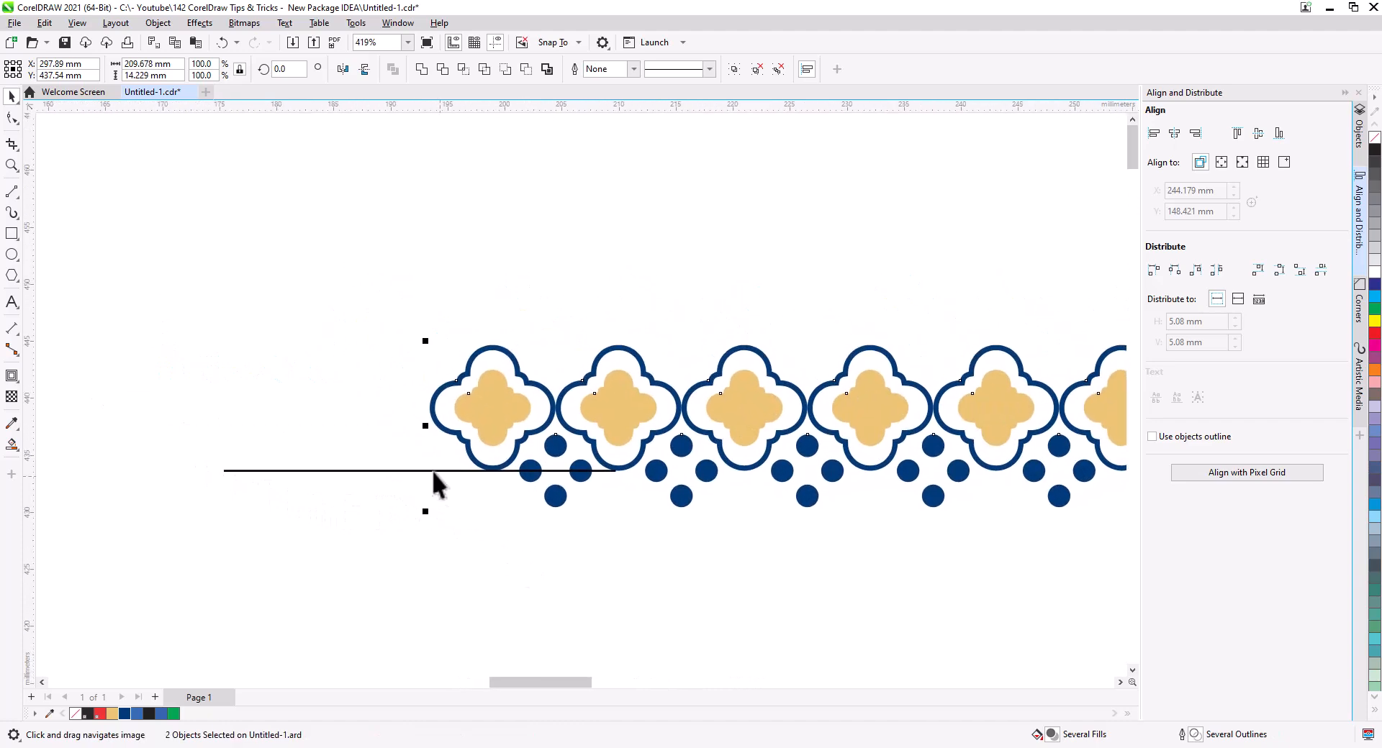
pyautogui.keyDown('shift'); pyautogui.click(436, 473); pyautogui.keyUp('shift')
pyautogui.moveTo(494, 472); pyautogui.dragTo(493, 343)
pyautogui.click(527, 368)
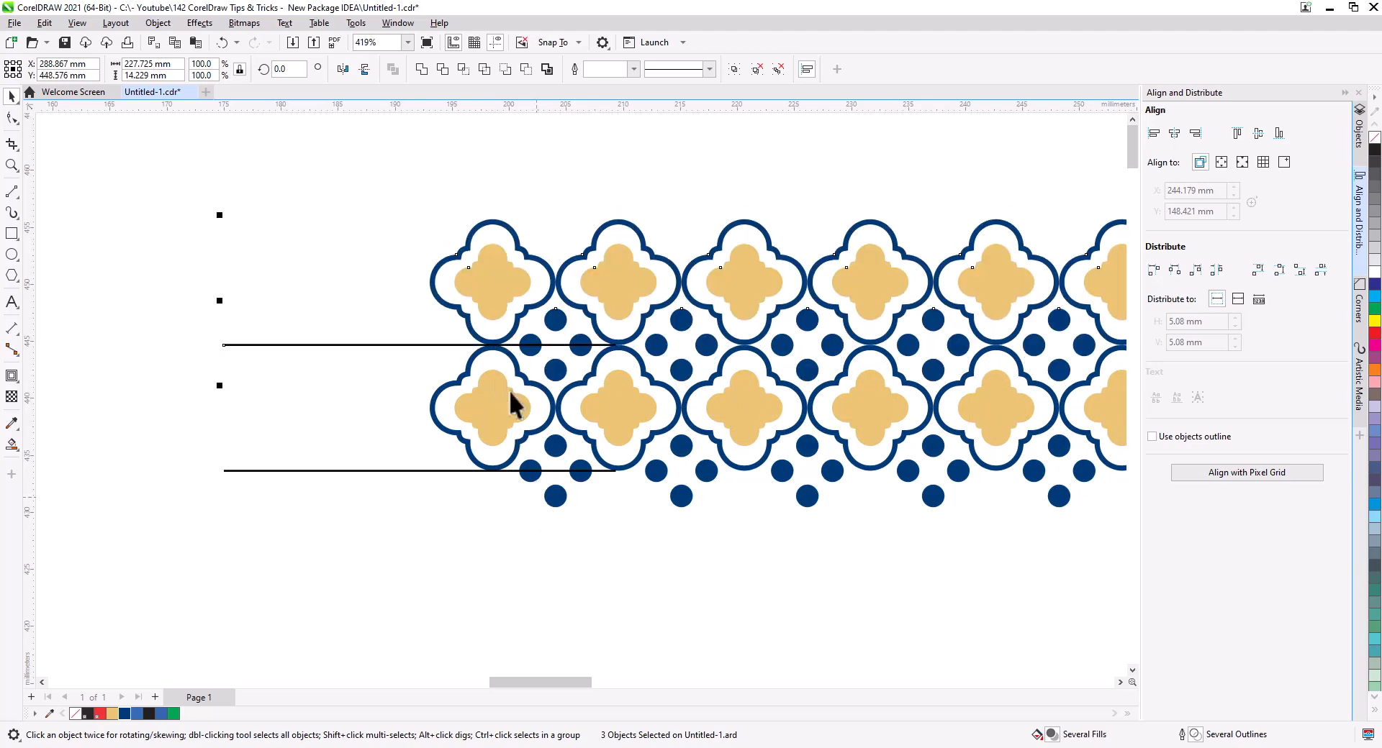
# Repeat the upward copy until the pattern has eight ornament rows.
pyautogui.scroll(3, 512, 418)
pyautogui.scroll(-5, 499, 364)
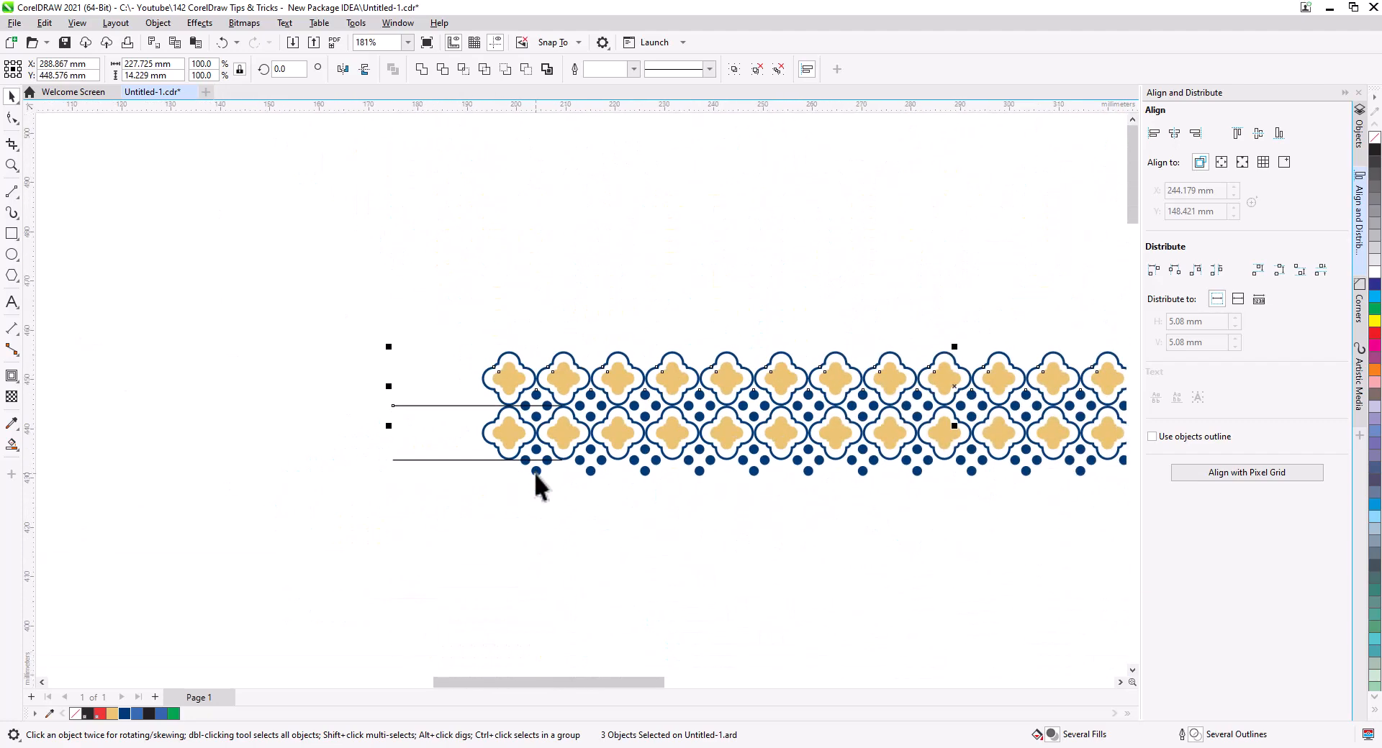
pyautogui.scroll(-4, 540, 488)
pyautogui.moveTo(665, 541); pyautogui.dragTo(447, 539)
pyautogui.hotkey('ctrl', 'd')
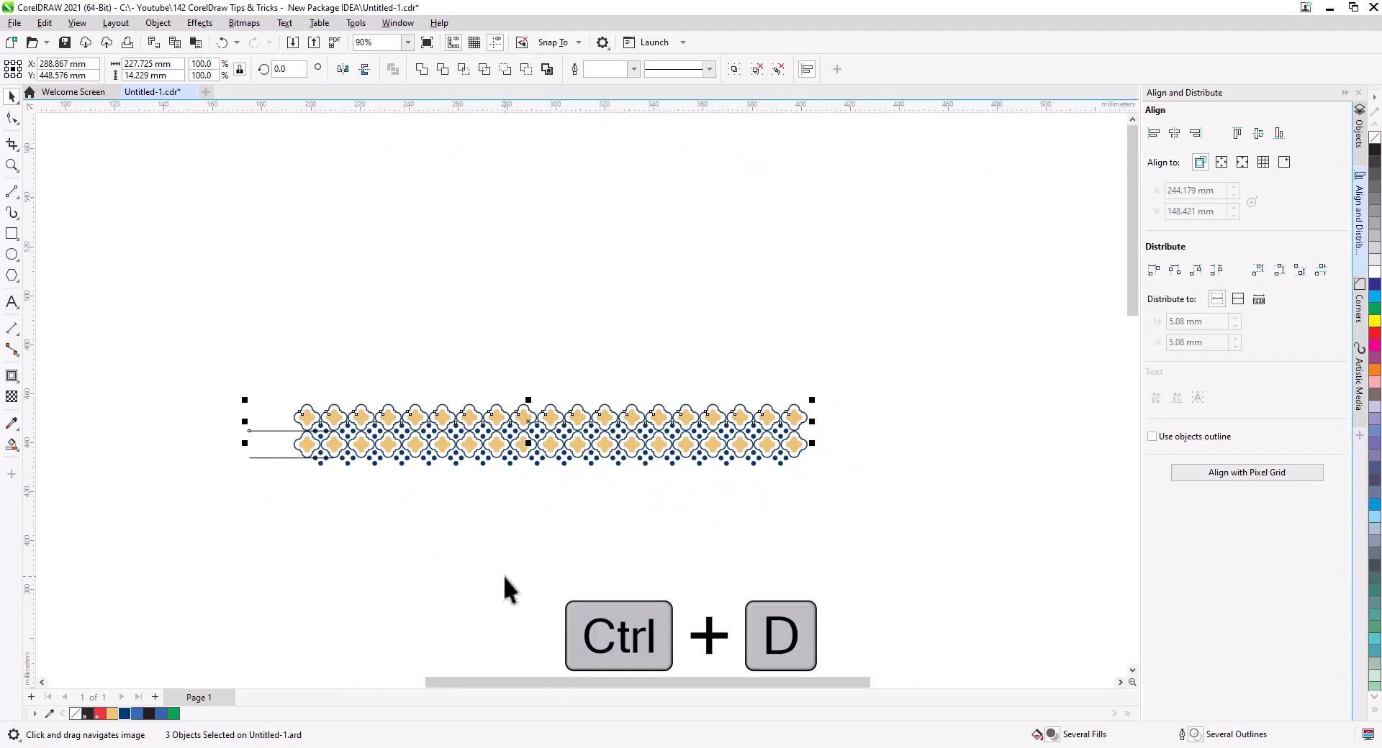
pyautogui.hotkey('ctrl', 'd')
pyautogui.hotkey('ctrl', 'd')
pyautogui.hotkey('ctrl', 'd')
pyautogui.hotkey('ctrl', 'd')
pyautogui.hotkey('ctrl', 'd')
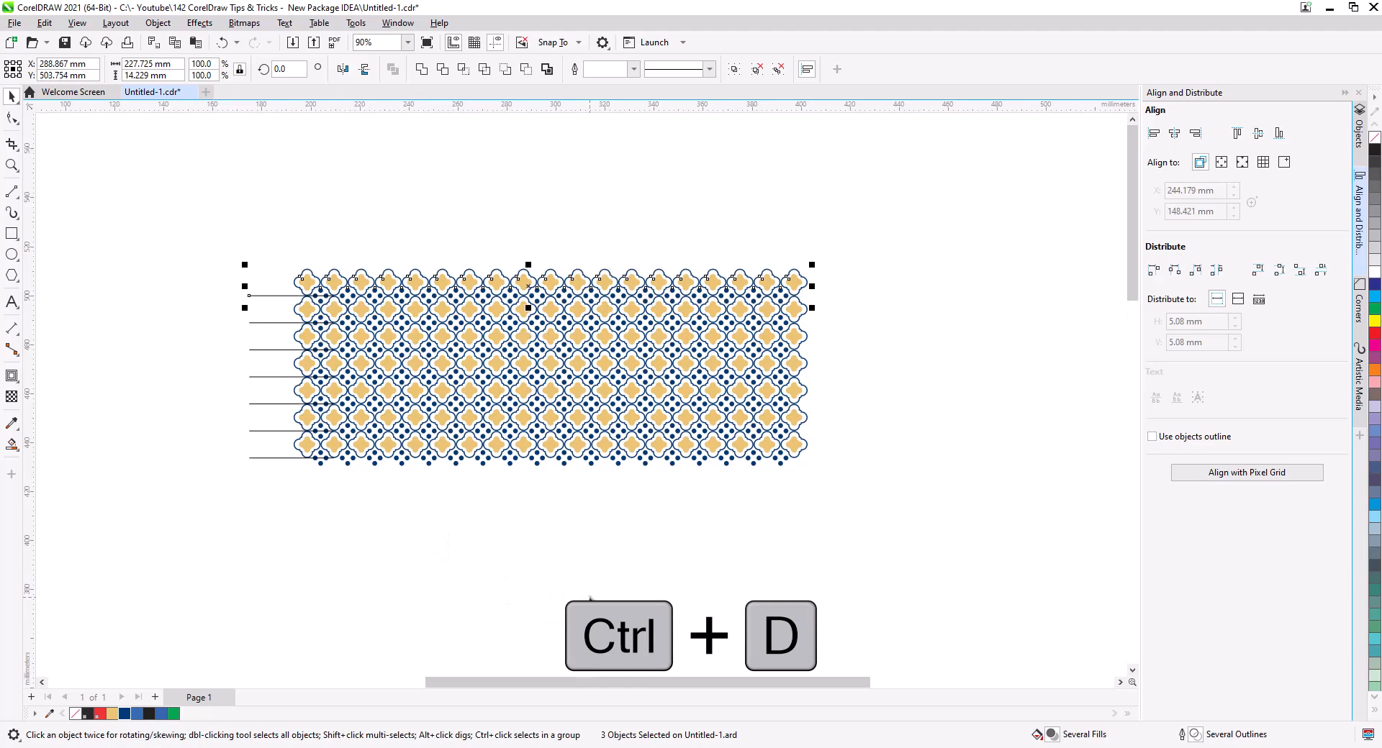
pyautogui.hotkey('ctrl', 'd')
# Delete all the horizontal construction lines beside the pattern.
pyautogui.press('Escape')
pyautogui.click(262, 323)
pyautogui.press('Delete')
pyautogui.moveTo(215, 203); pyautogui.dragTo(394, 488)
pyautogui.press('Delete')
# Ungroup the lowest row of four-dot accents and delete the dots protruding below the pattern.
pyautogui.moveTo(883, 521); pyautogui.dragTo(495, 375)
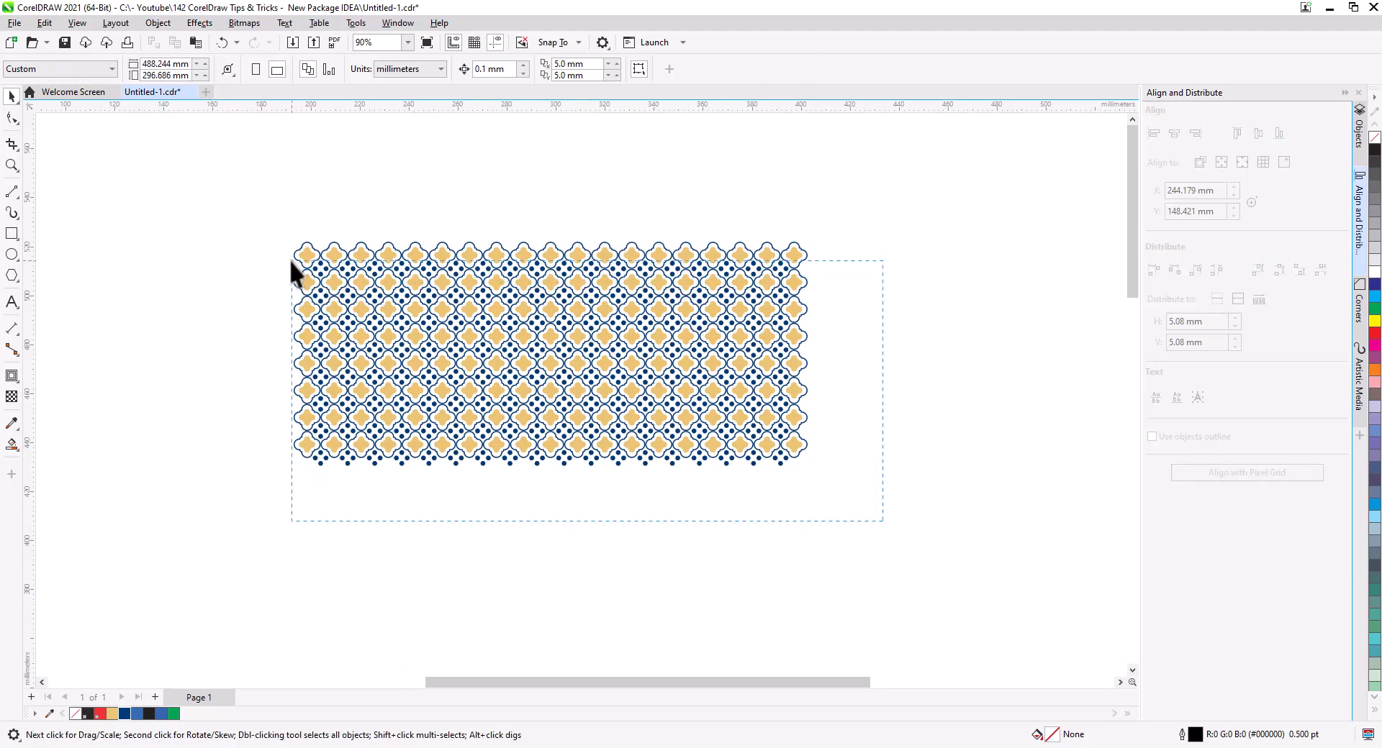
pyautogui.moveTo(291, 260); pyautogui.dragTo(291, 261)
pyautogui.click(399, 520)
pyautogui.click(344, 461)
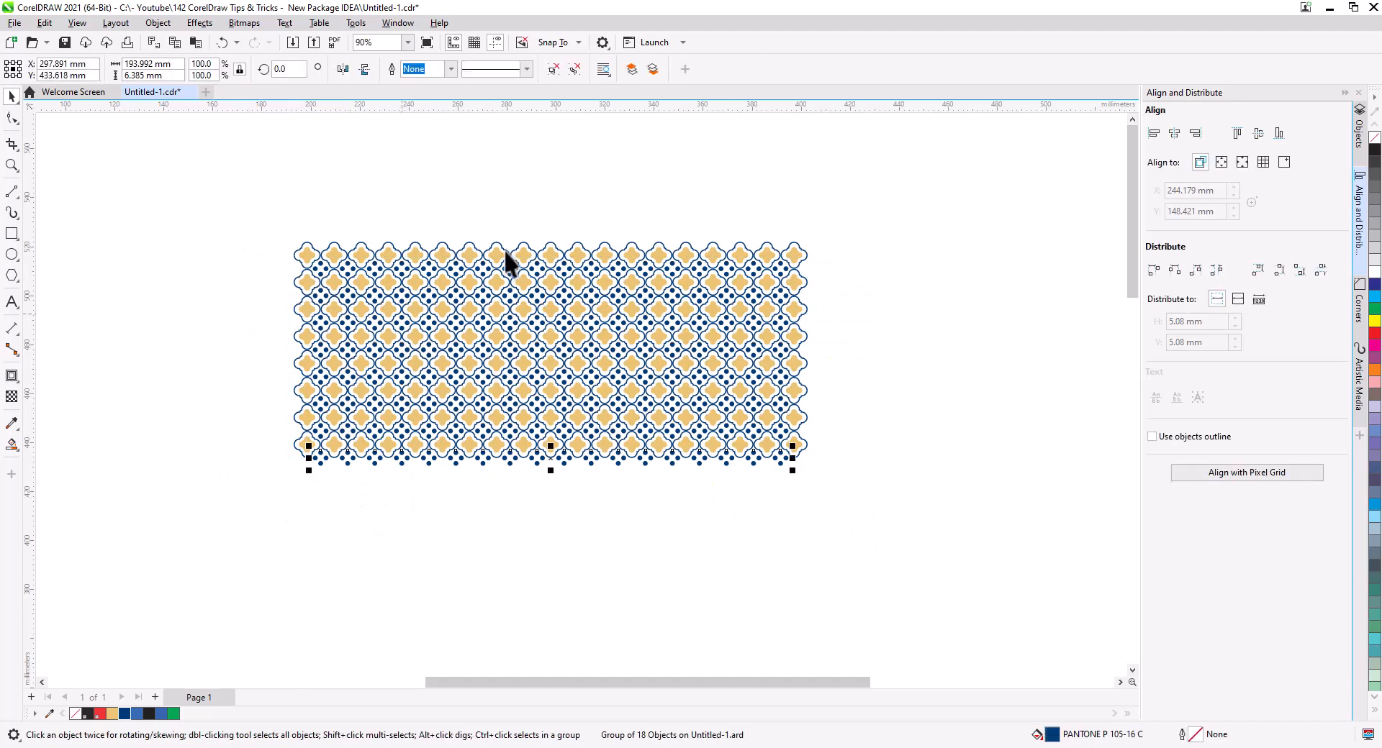
pyautogui.click(551, 75)
pyautogui.click(811, 359)
pyautogui.moveTo(834, 483); pyautogui.dragTo(782, 482)
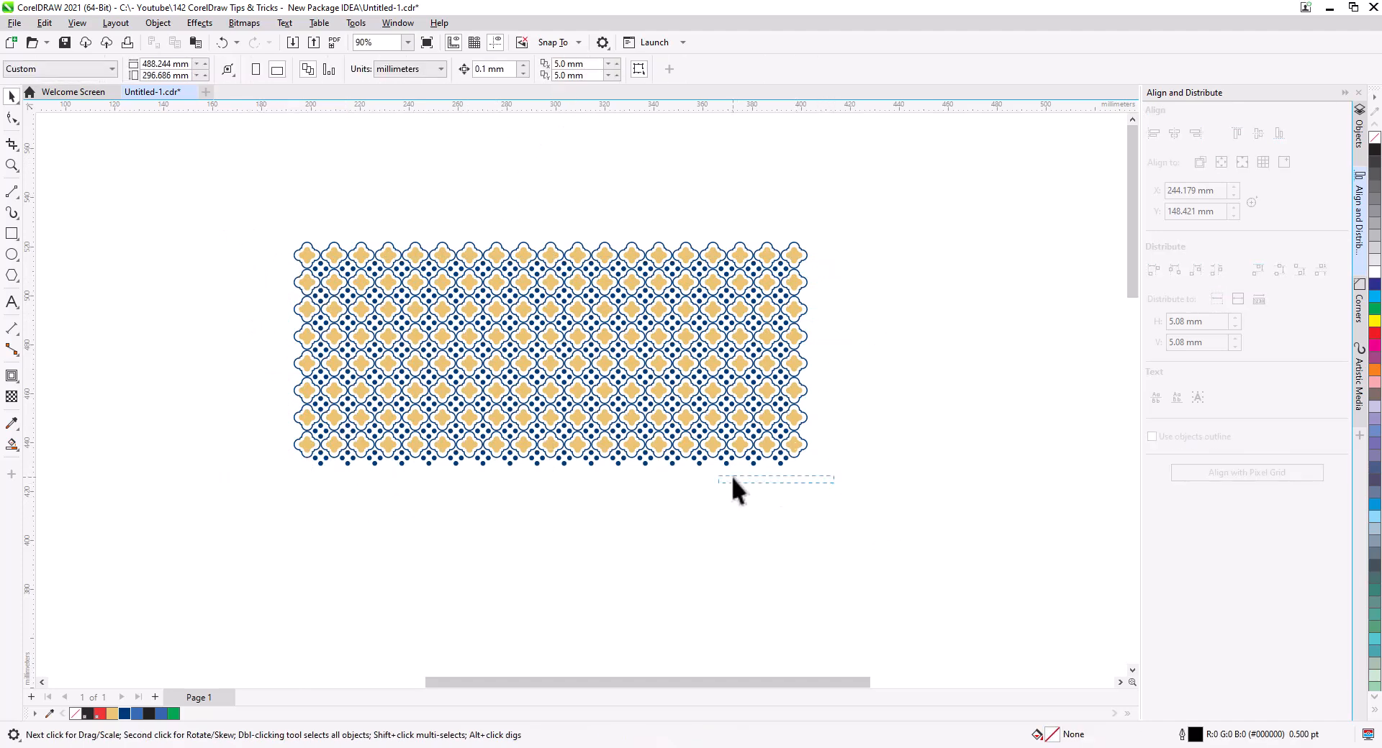
pyautogui.moveTo(278, 443); pyautogui.dragTo(279, 444)
pyautogui.click(479, 540)
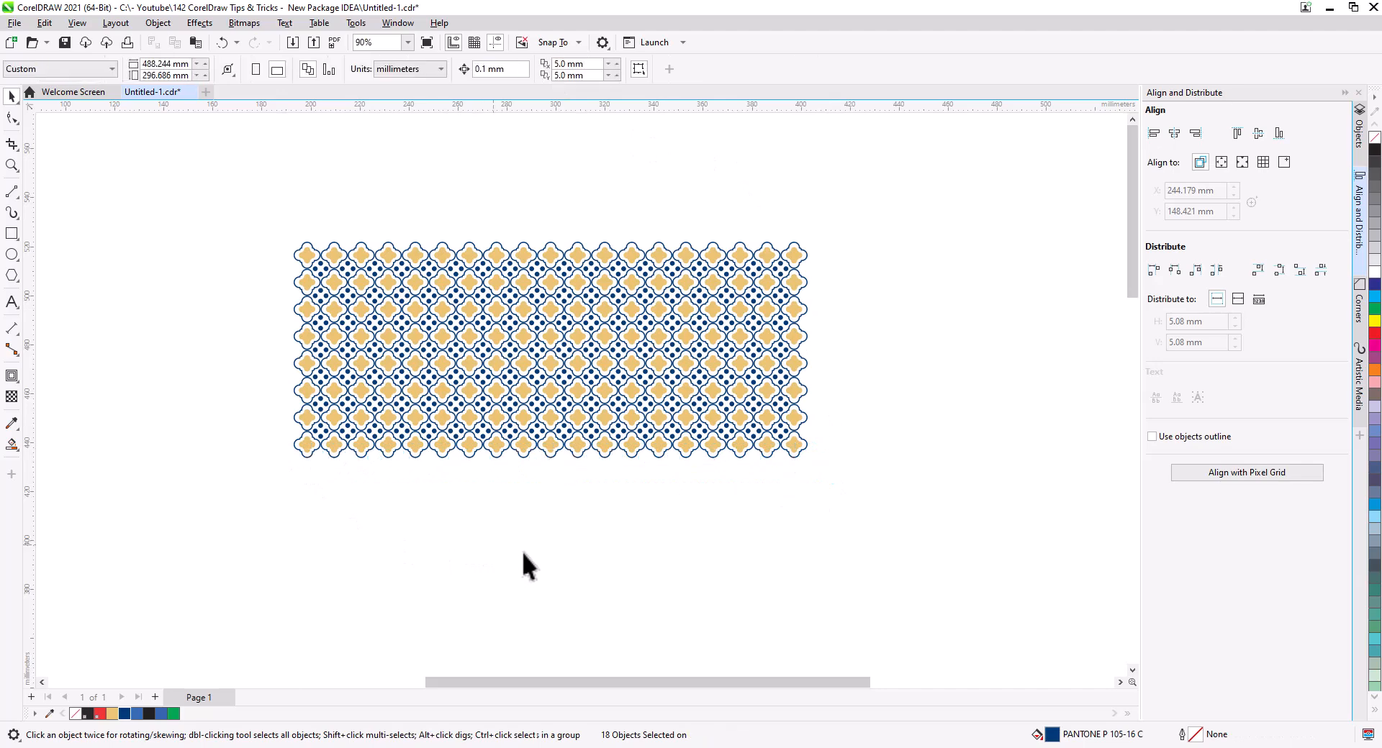
# Group the whole pattern and move it over the upper part of the box dieline.
pyautogui.moveTo(375, 298); pyautogui.dragTo(255, 205)
pyautogui.hotkey('ctrl', 'g')
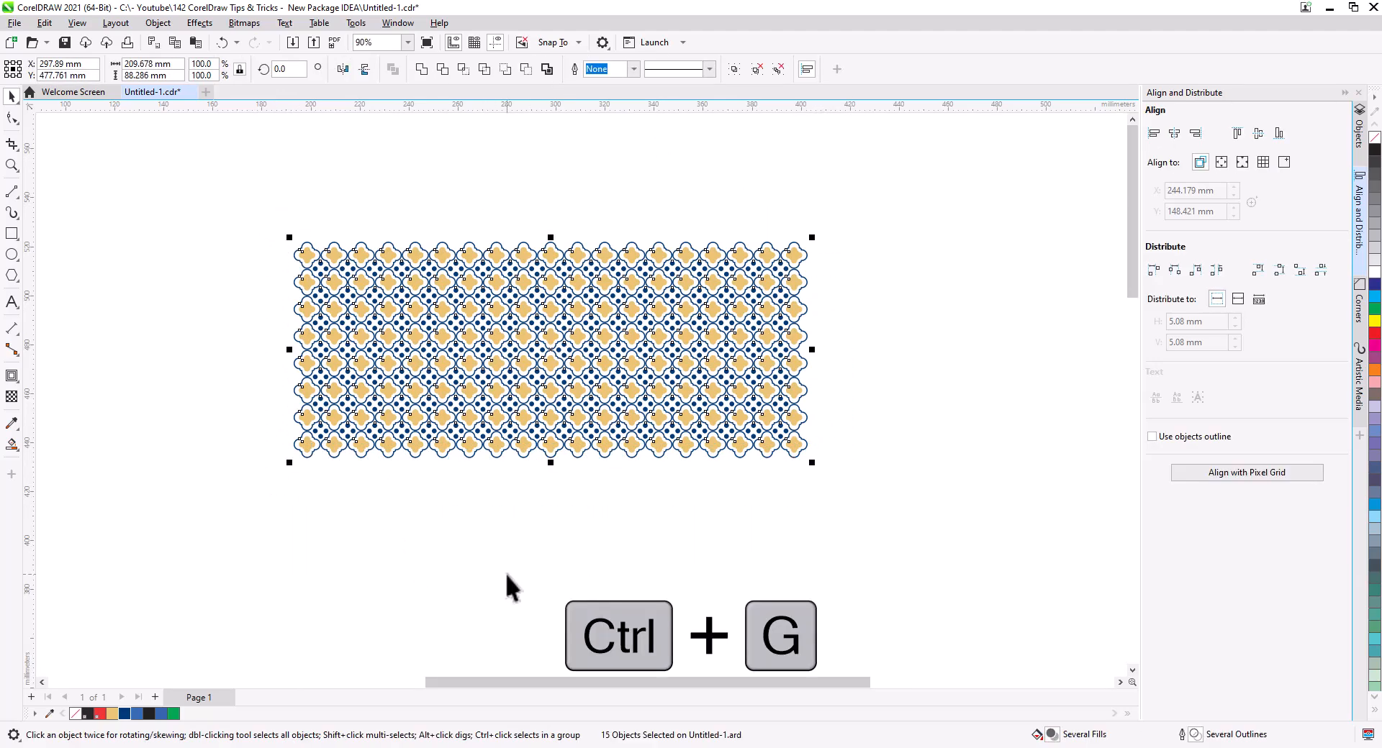
pyautogui.scroll(-2, 569, 540)
pyautogui.moveTo(693, 575); pyautogui.dragTo(614, 336)
pyautogui.moveTo(497, 176); pyautogui.dragTo(530, 413)
pyautogui.scroll(1, 546, 564)
pyautogui.moveTo(552, 567); pyautogui.dragTo(579, 411)
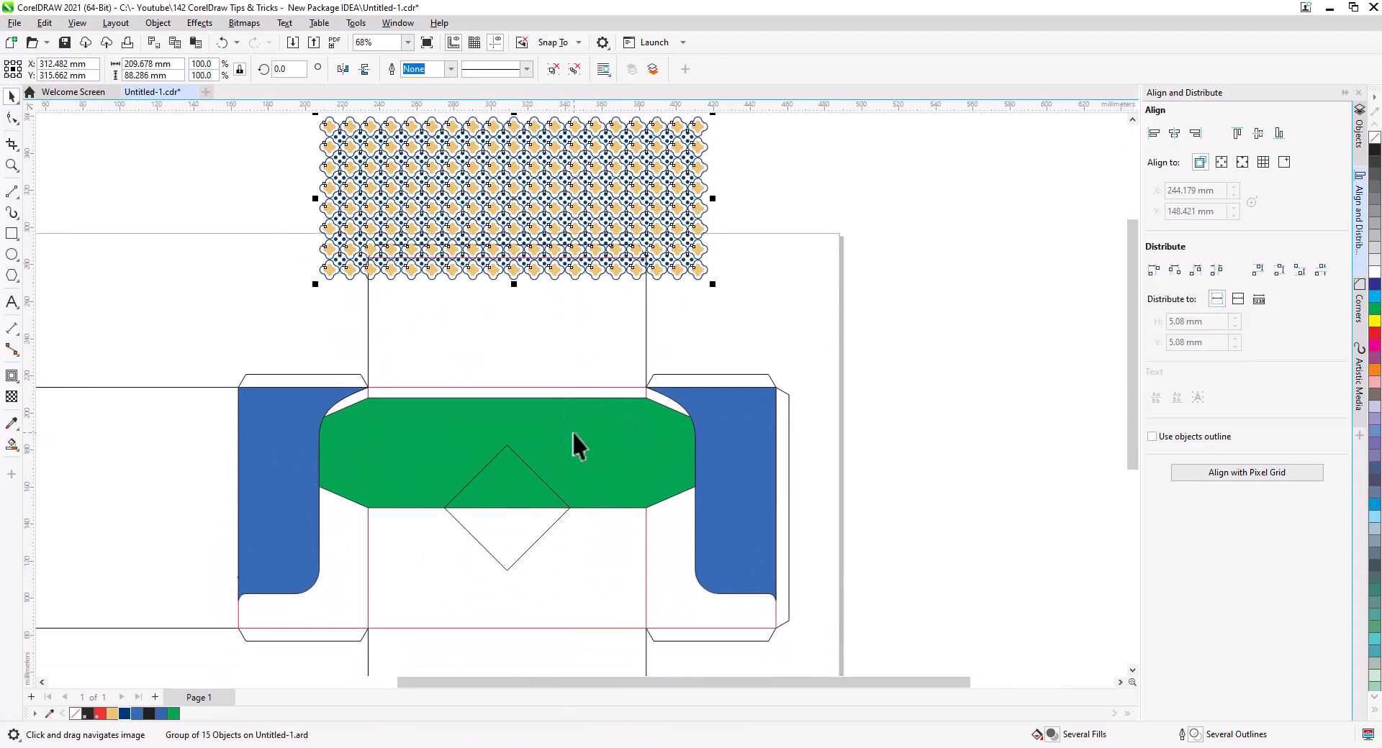
# PowerClip the pattern inside the green panel of the dieline.
pyautogui.rightClick(531, 188)
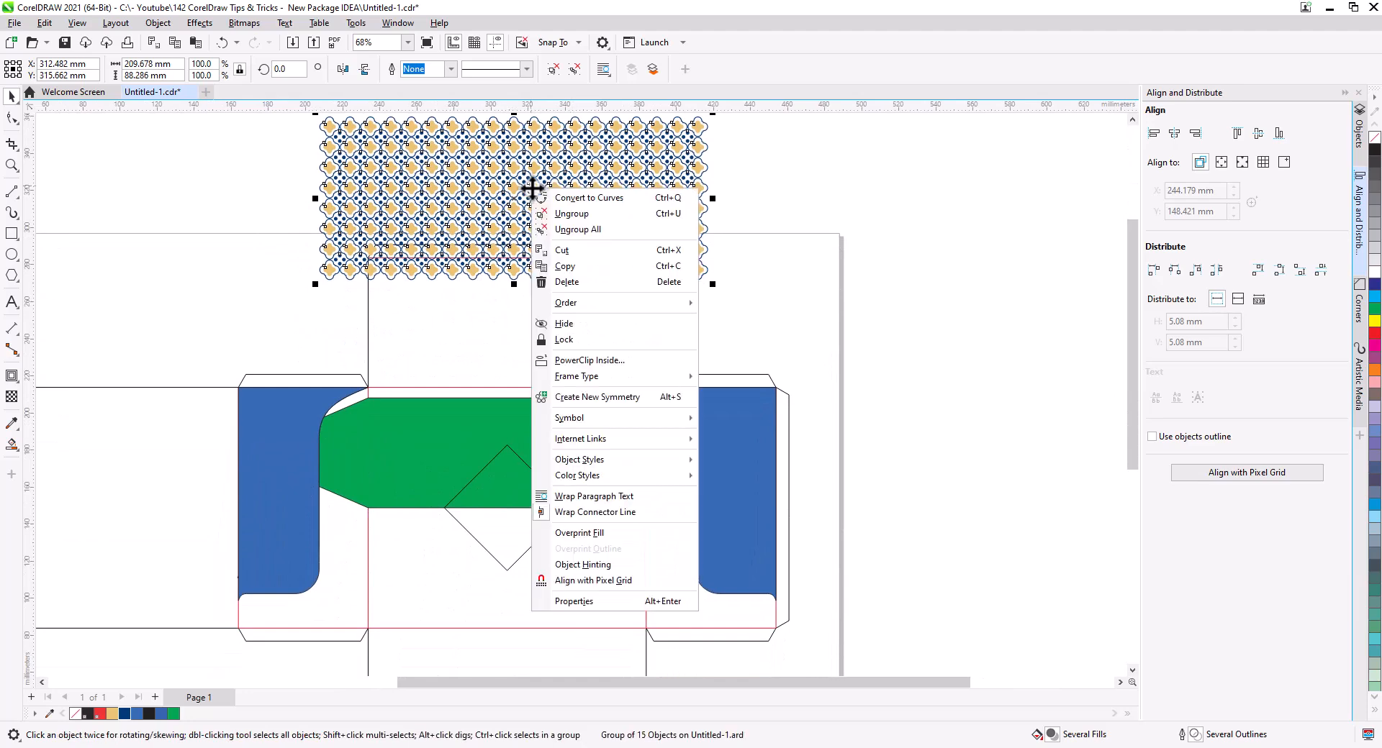
pyautogui.click(591, 361)
pyautogui.click(401, 453)
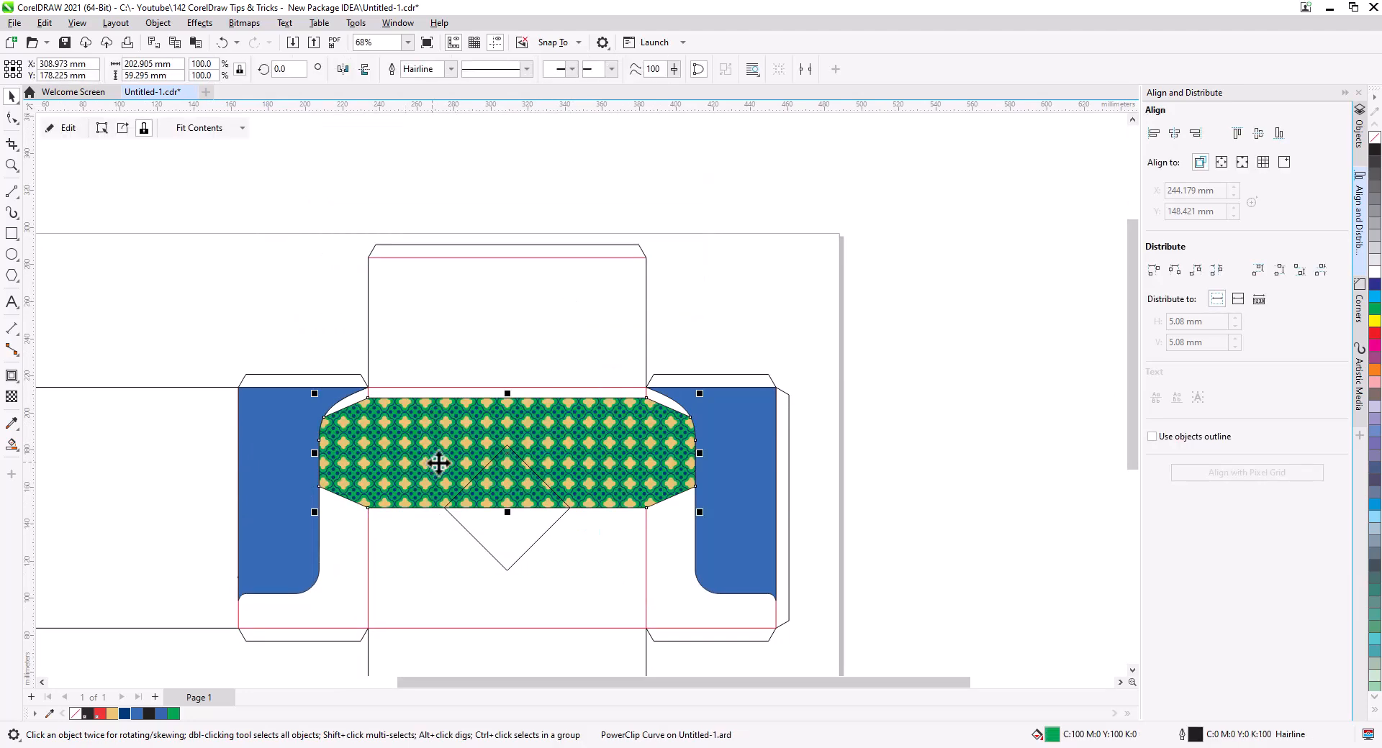
pyautogui.click(723, 288)
# Remove the green fill and the outline from the patterned panel.
pyautogui.click(591, 433)
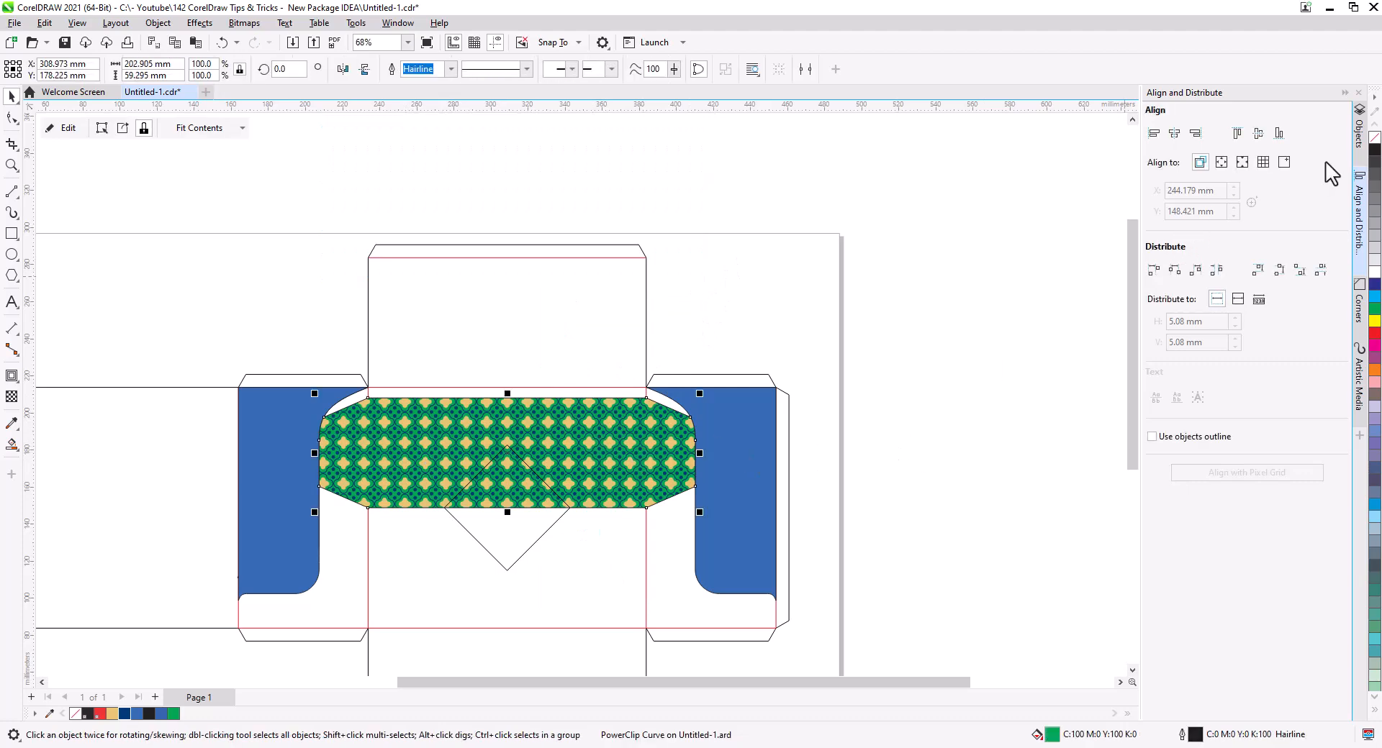
pyautogui.rightClick(1375, 148)
pyautogui.click(1374, 146)
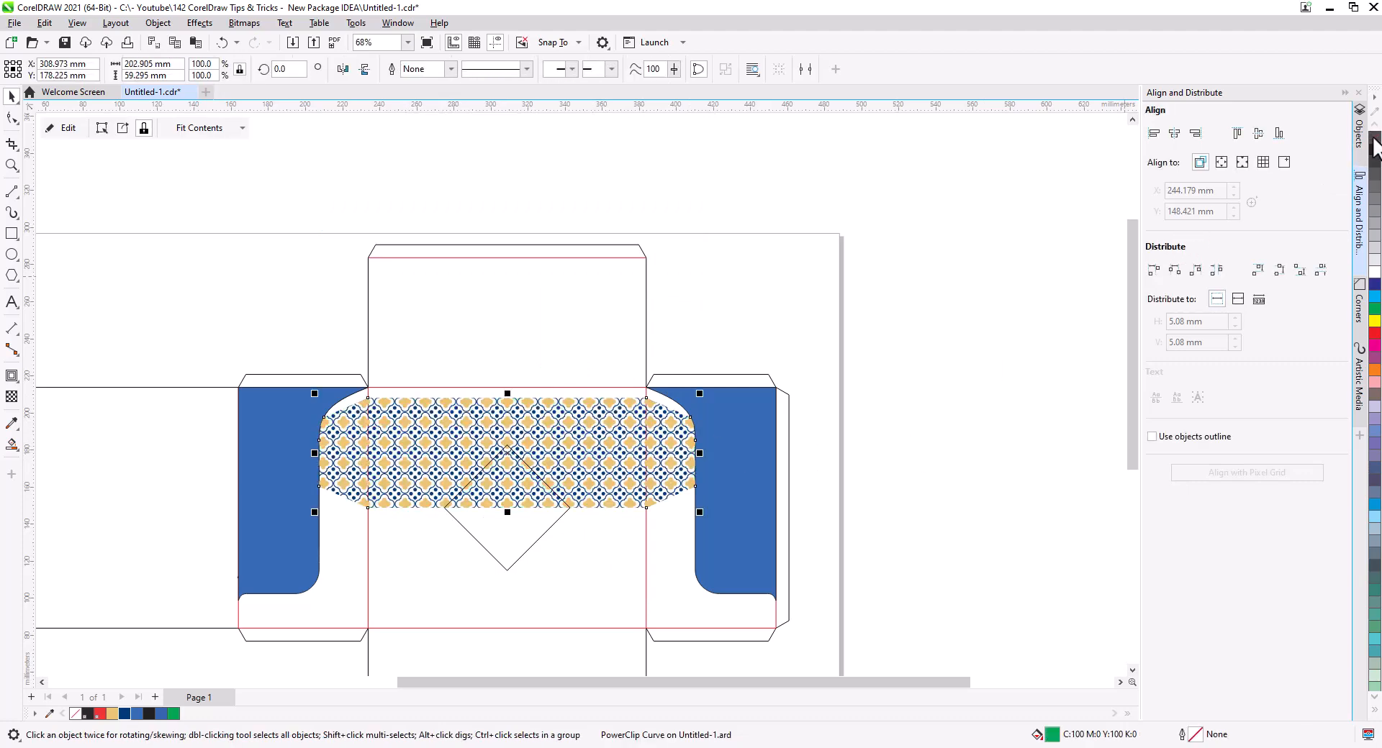
pyautogui.click(1008, 281)
# Fill the two curved side shapes with dark blue PANTONE P 105-16 C and remove their outlines.
pyautogui.scroll(4, 576, 511)
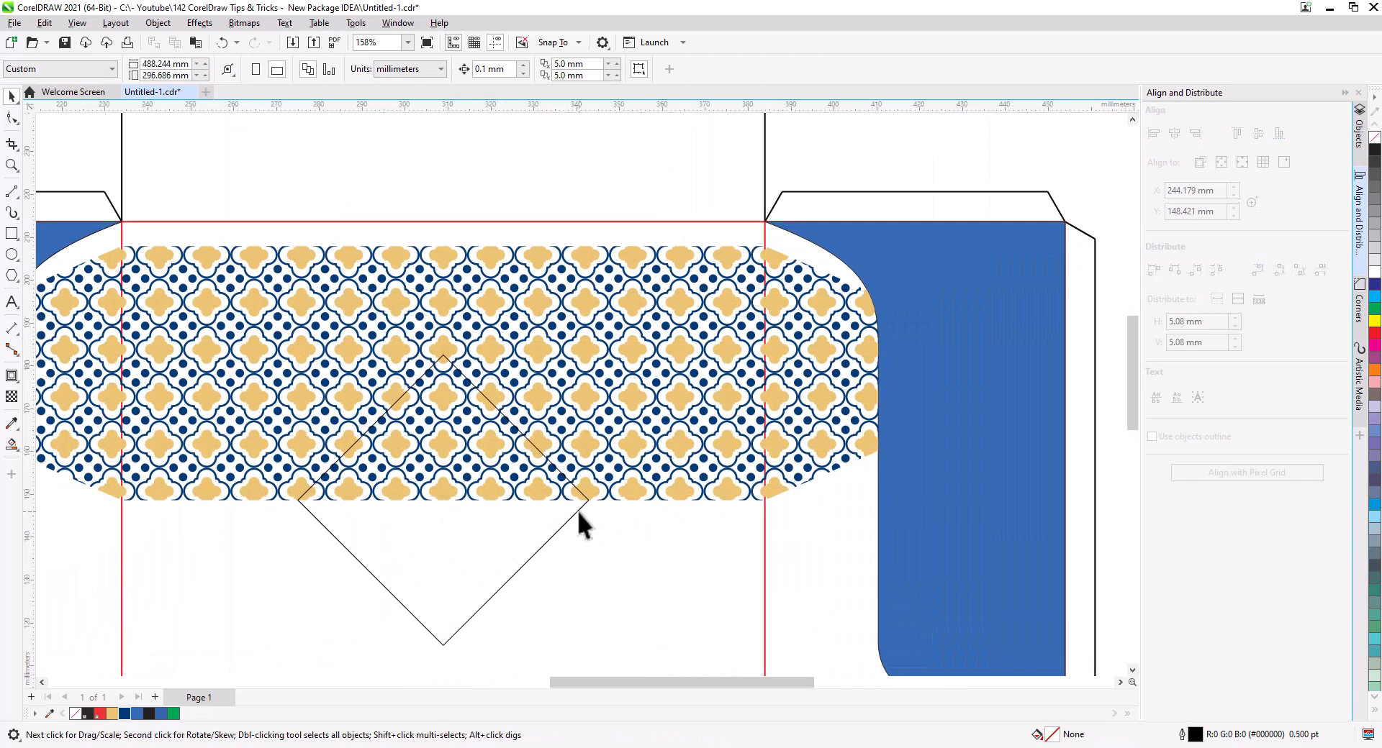
pyautogui.moveTo(579, 513); pyautogui.dragTo(705, 423)
pyautogui.click(1086, 296)
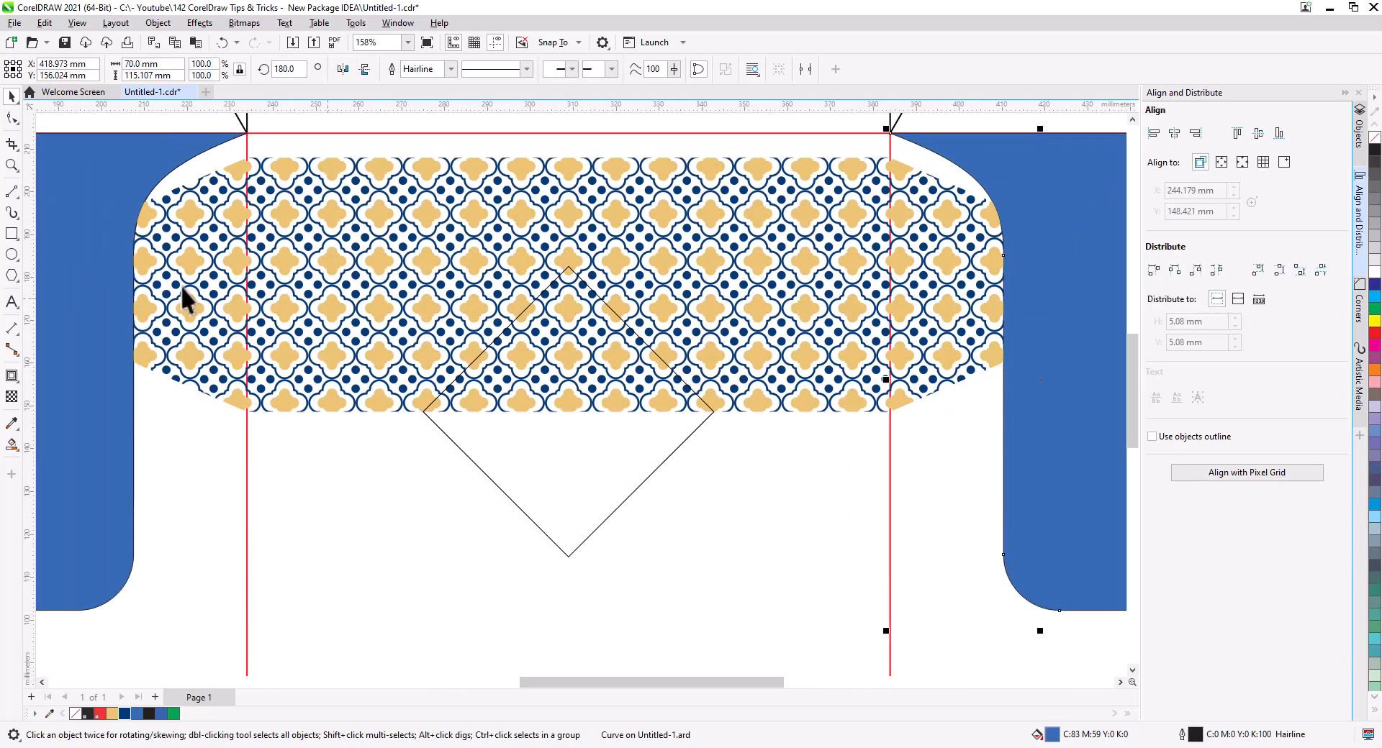
pyautogui.keyDown('shift'); pyautogui.click(99, 216); pyautogui.keyUp('shift')
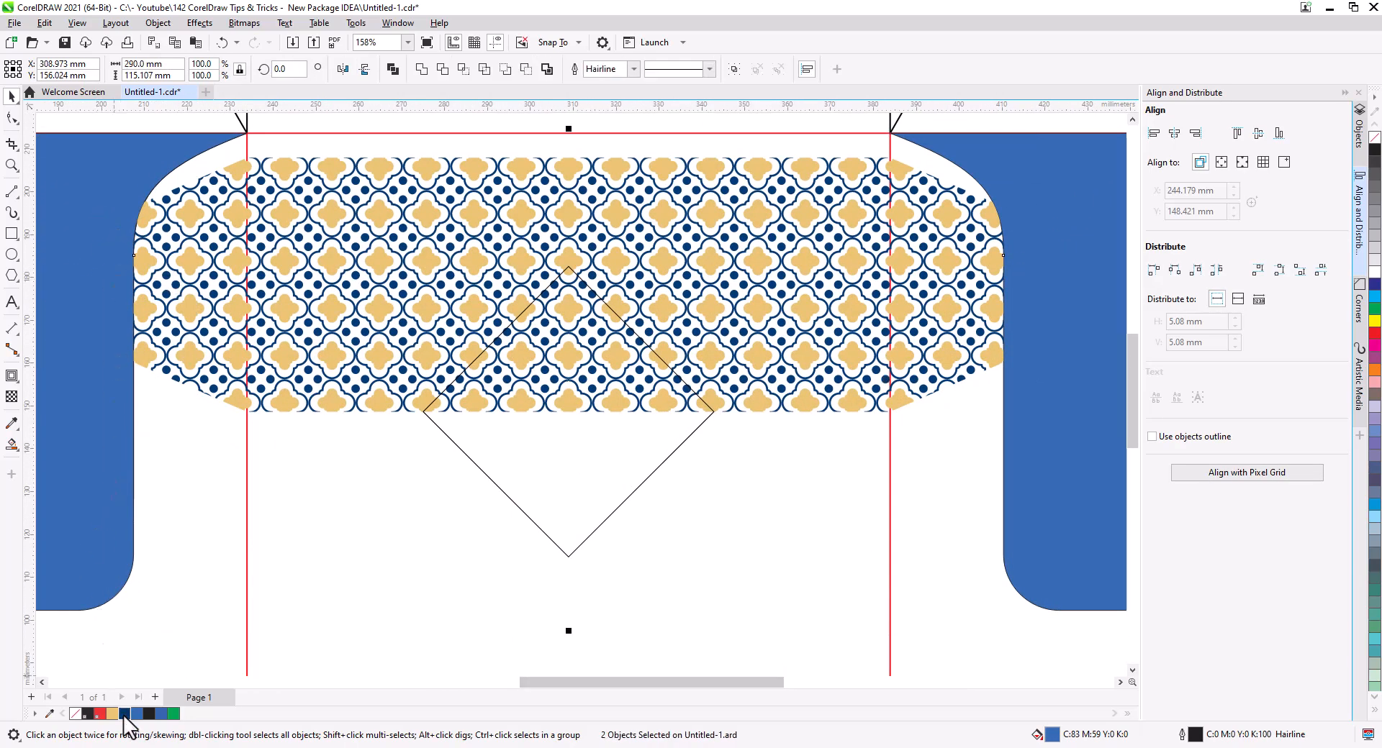
pyautogui.click(125, 714)
pyautogui.rightClick(1375, 140)
pyautogui.moveTo(170, 158); pyautogui.dragTo(191, 204)
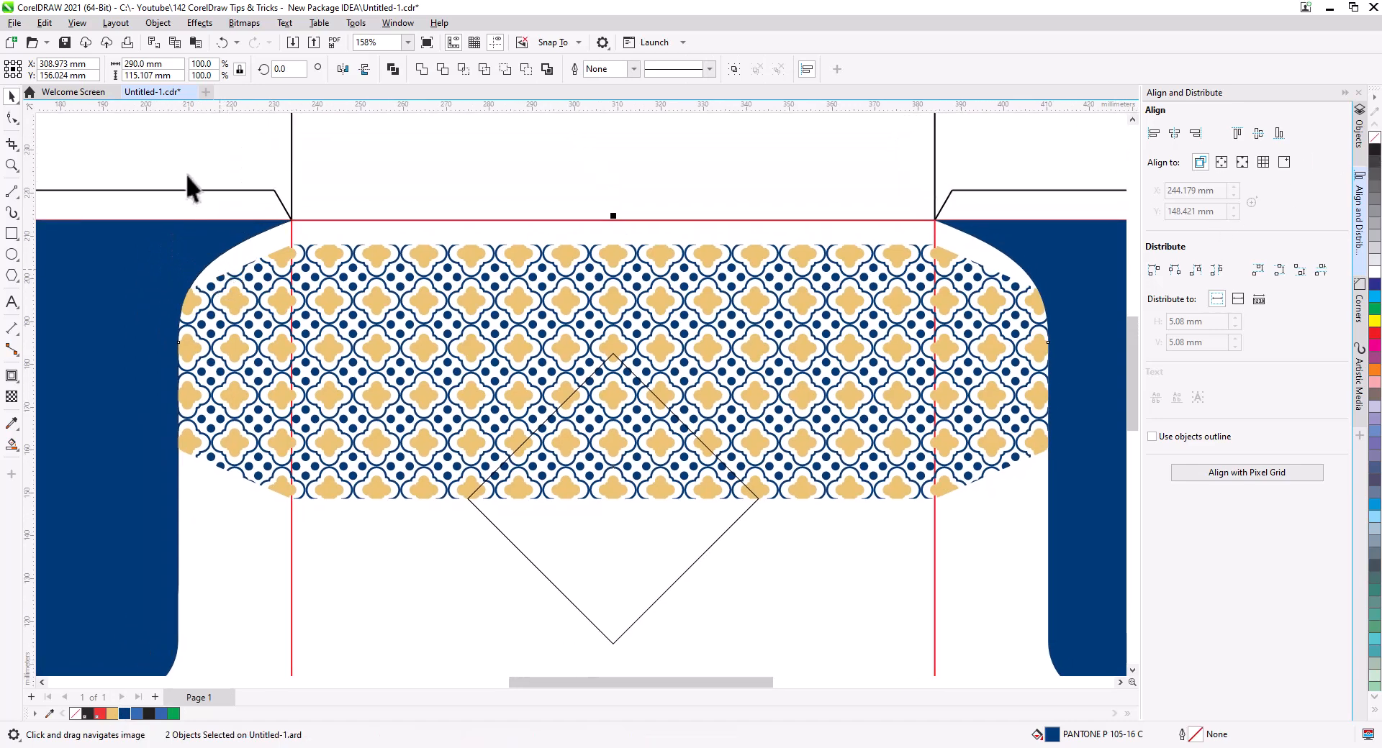
pyautogui.press('Escape')
# Fill the diamond at the lower edge of the patterned panel with dark blue PANTONE P 105-16 C.
pyautogui.scroll(-3, 343, 308)
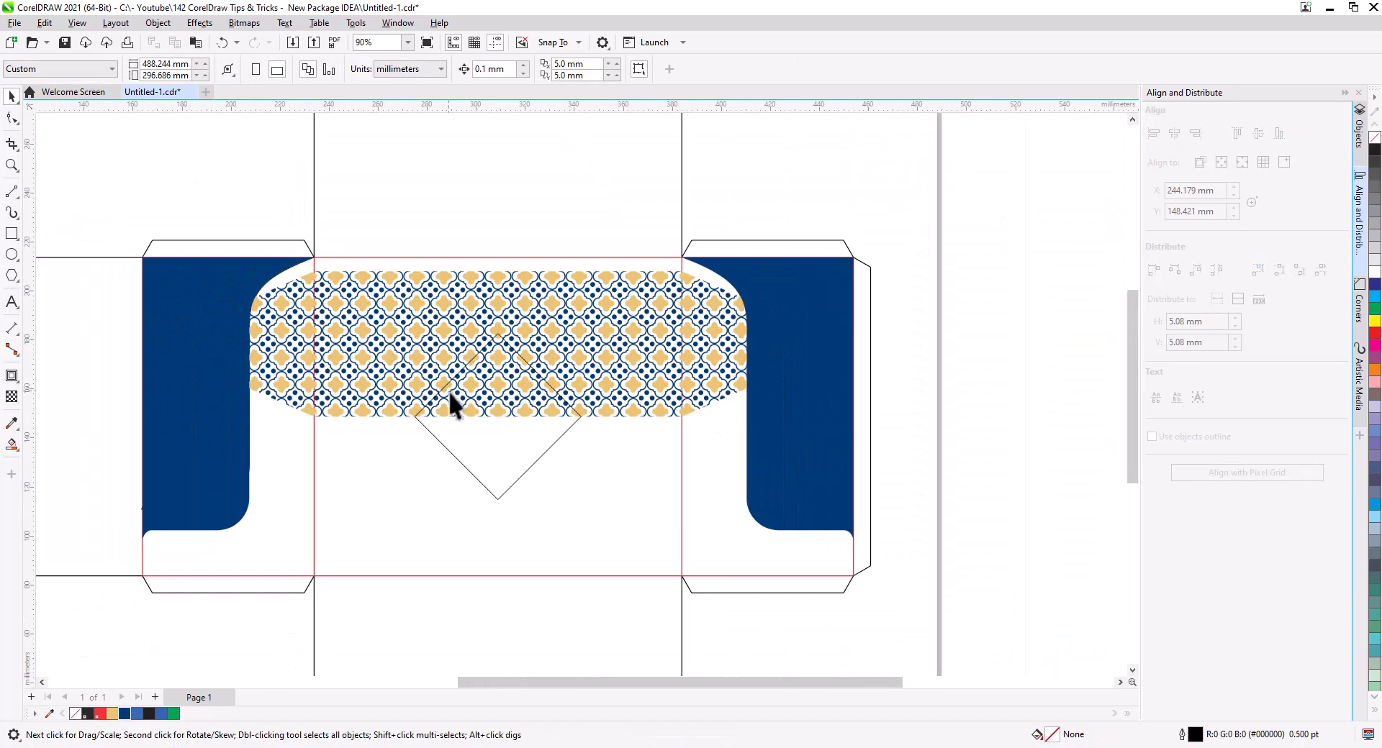
pyautogui.scroll(3, 443, 388)
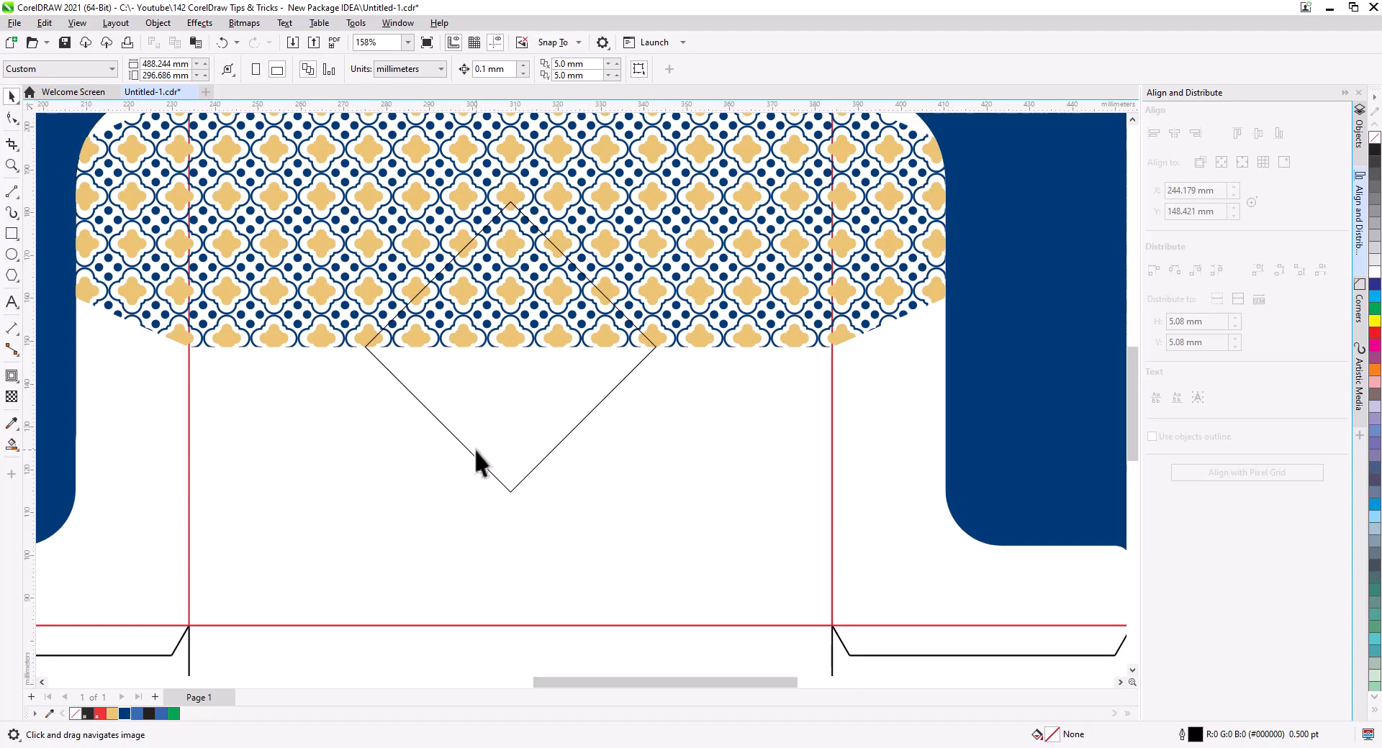
pyautogui.click(474, 453)
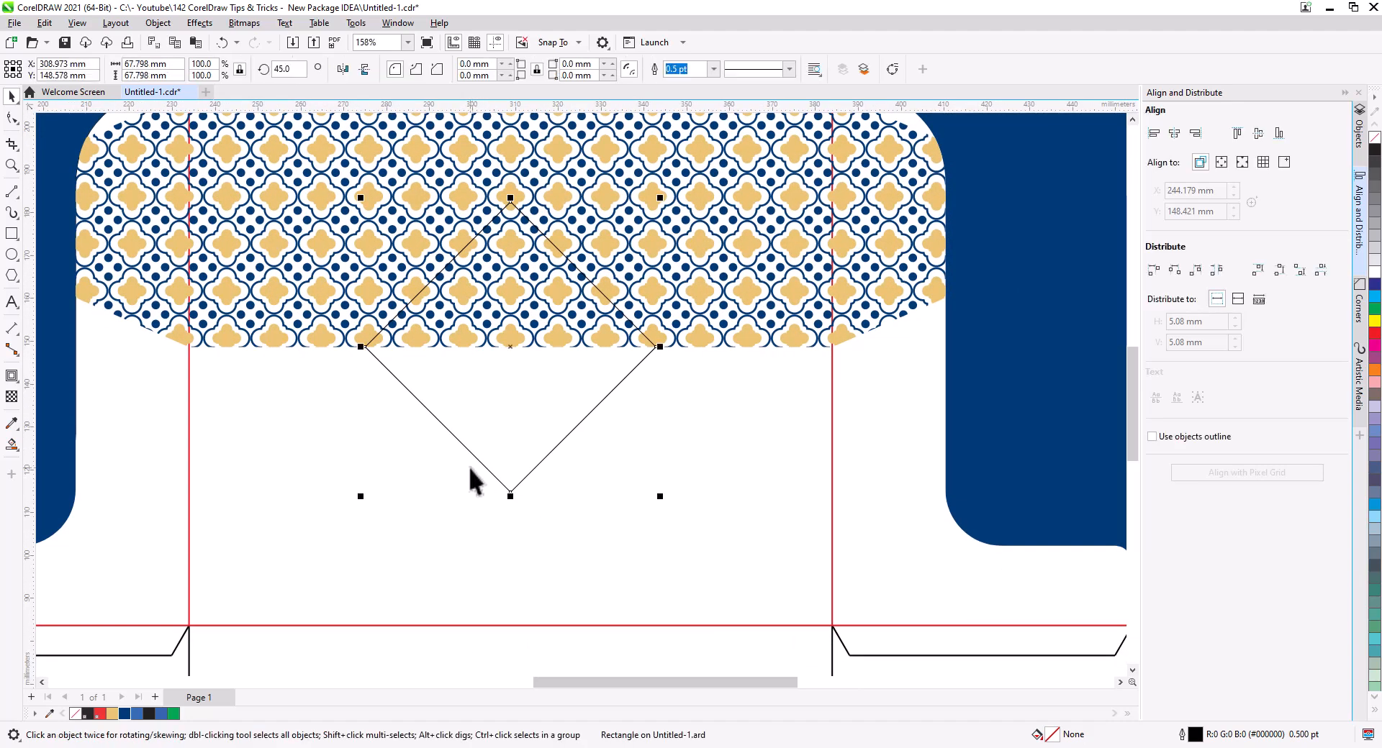
pyautogui.click(124, 713)
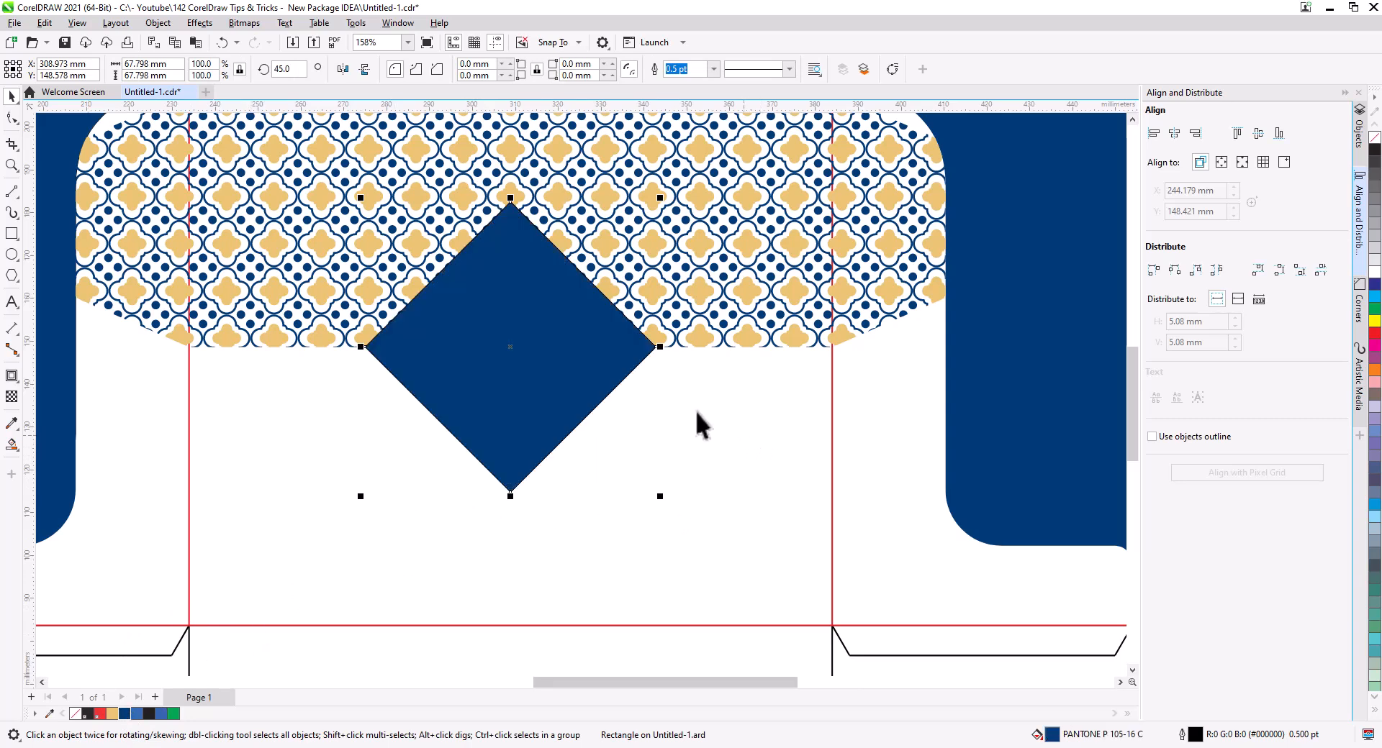
# Enlarge the dark blue diamond to about 73.4 mm and move it up over the patterned panel's lower edge.
pyautogui.scroll(-3, 705, 432)
pyautogui.moveTo(676, 402); pyautogui.dragTo(669, 417)
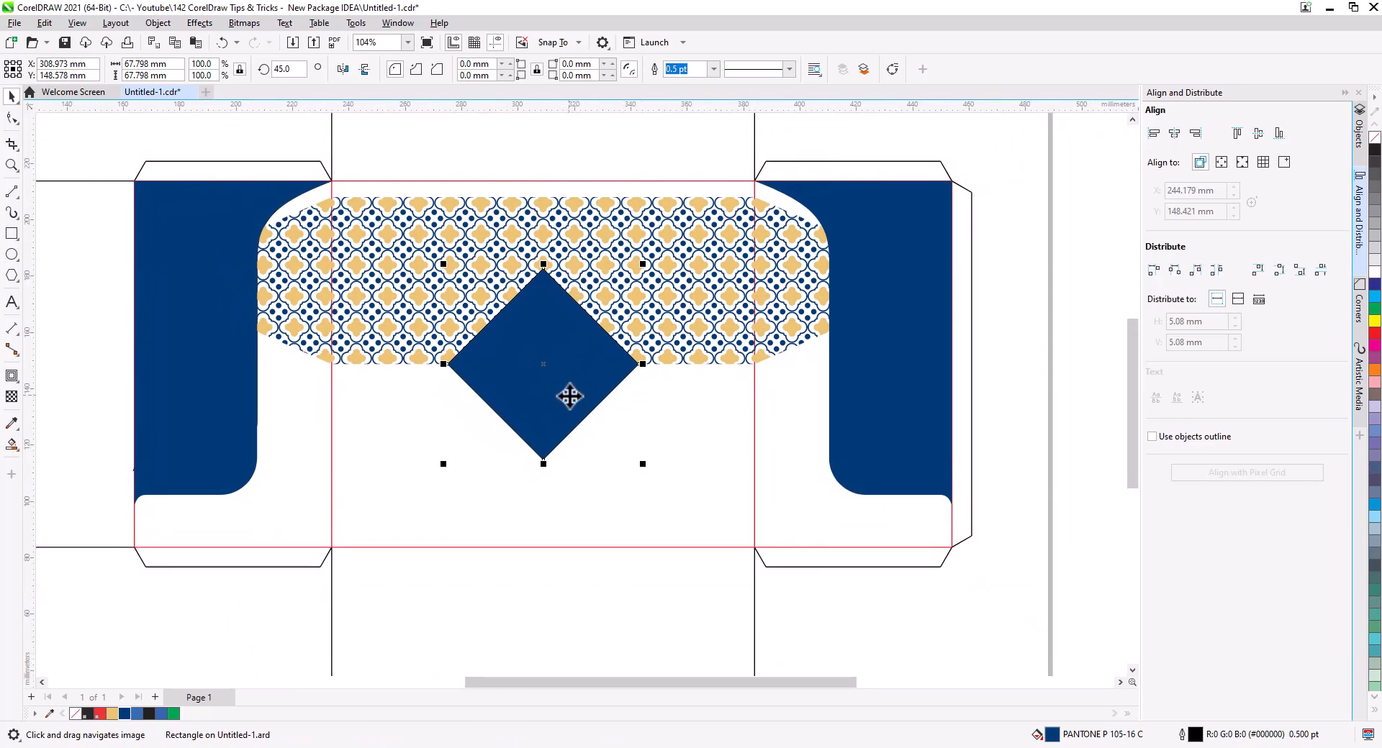
pyautogui.moveTo(570, 385); pyautogui.dragTo(574, 363)
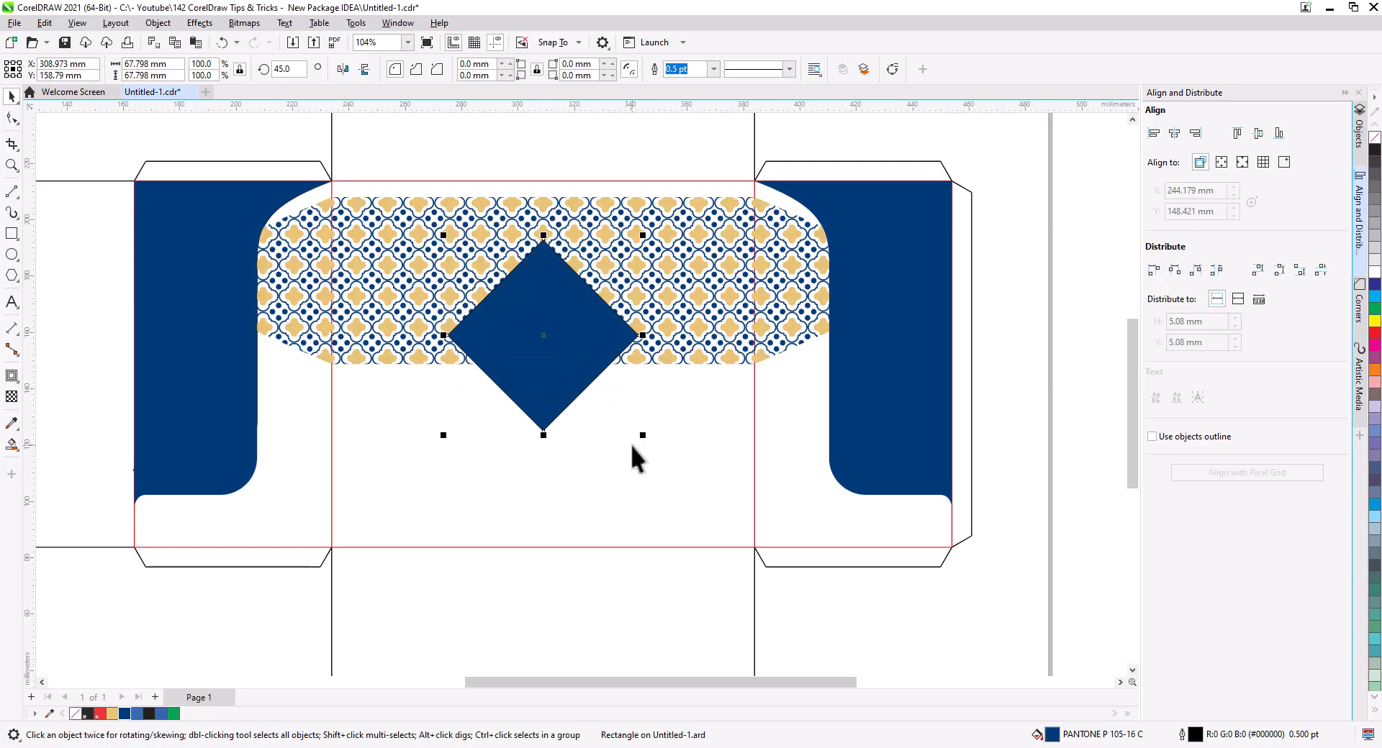
pyautogui.moveTo(645, 438); pyautogui.dragTo(654, 447)
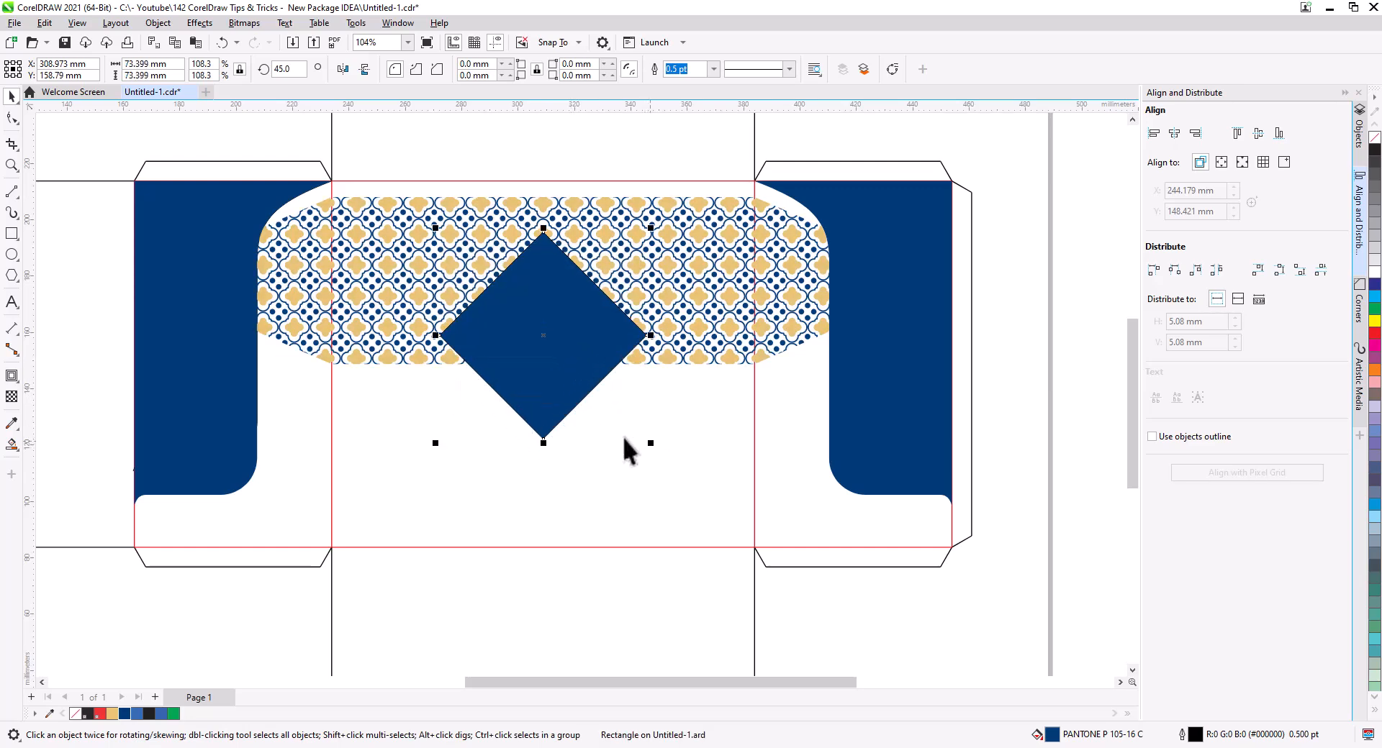
pyautogui.moveTo(570, 387); pyautogui.dragTo(569, 382)
pyautogui.scroll(1, 557, 294)
pyautogui.moveTo(577, 293); pyautogui.dragTo(597, 368)
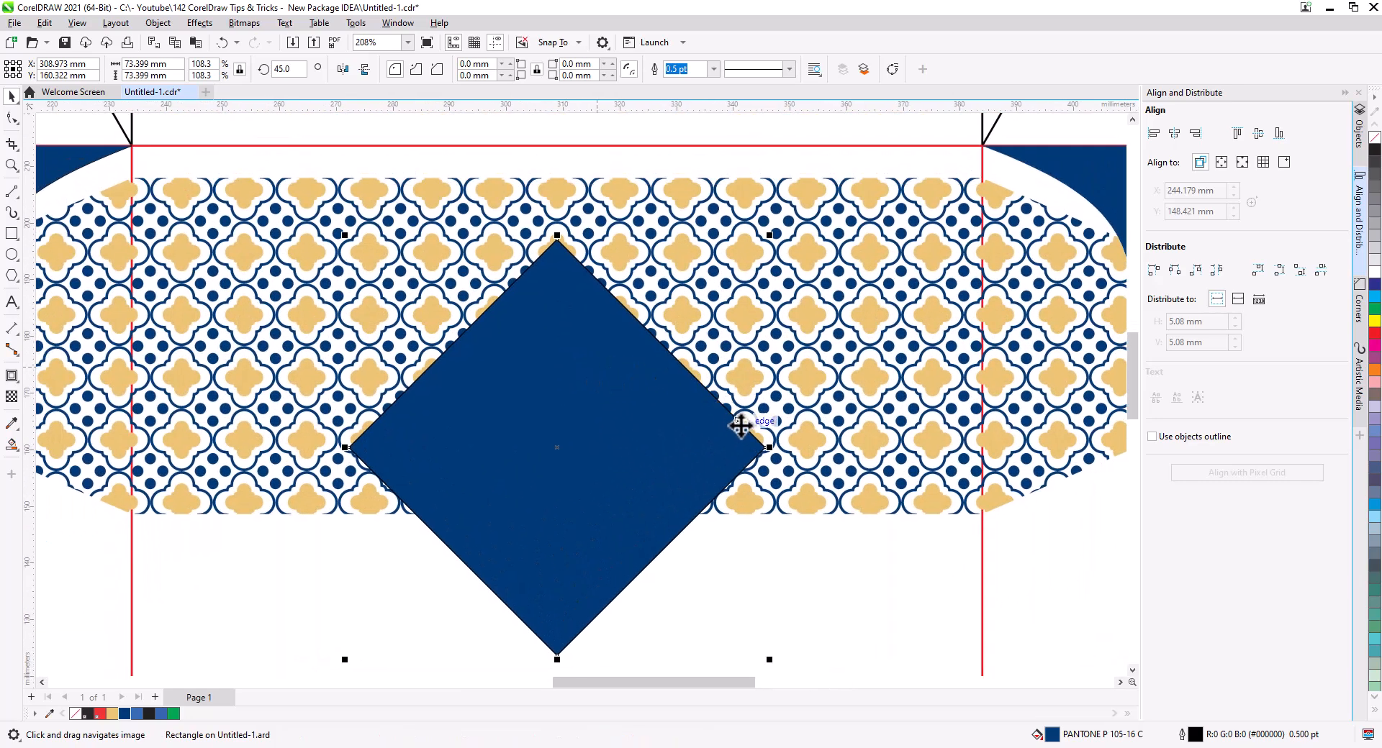
pyautogui.moveTo(676, 495); pyautogui.dragTo(663, 494)
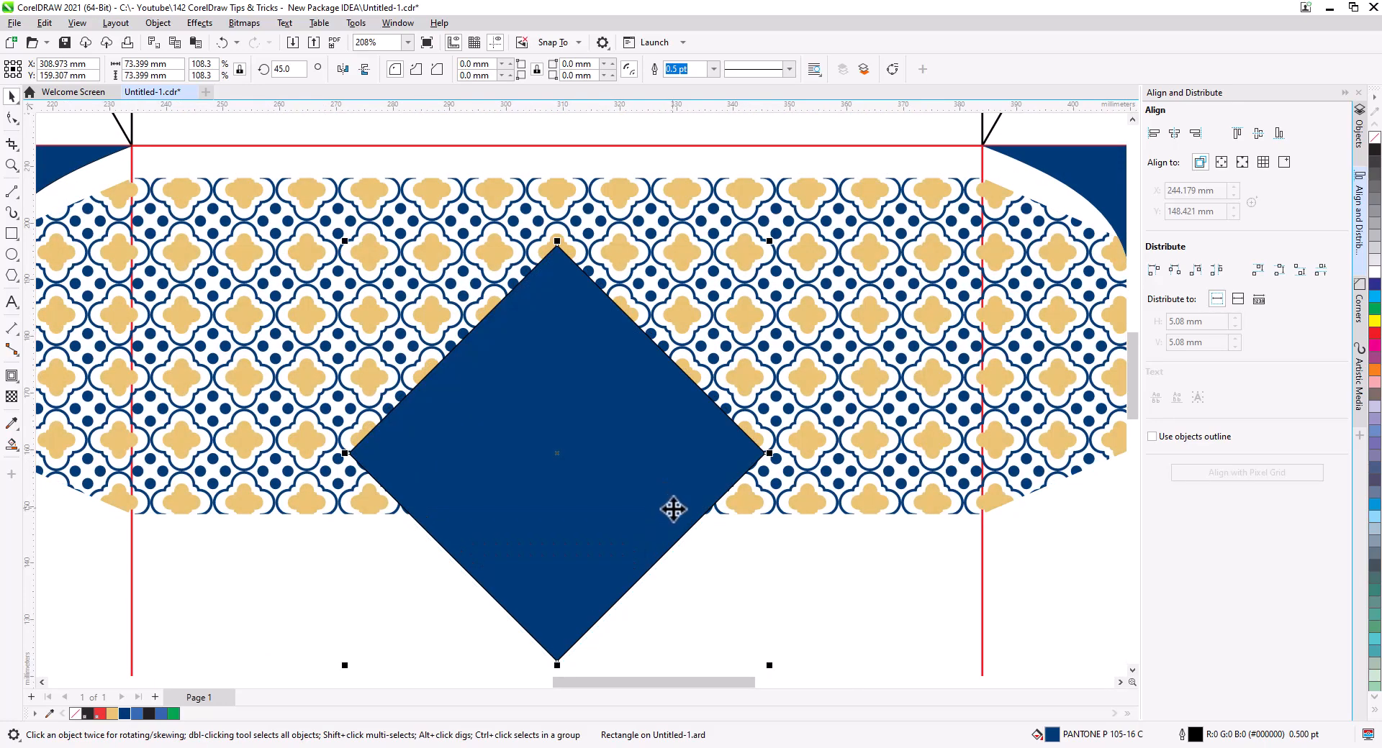
pyautogui.moveTo(672, 510); pyautogui.dragTo(685, 523)
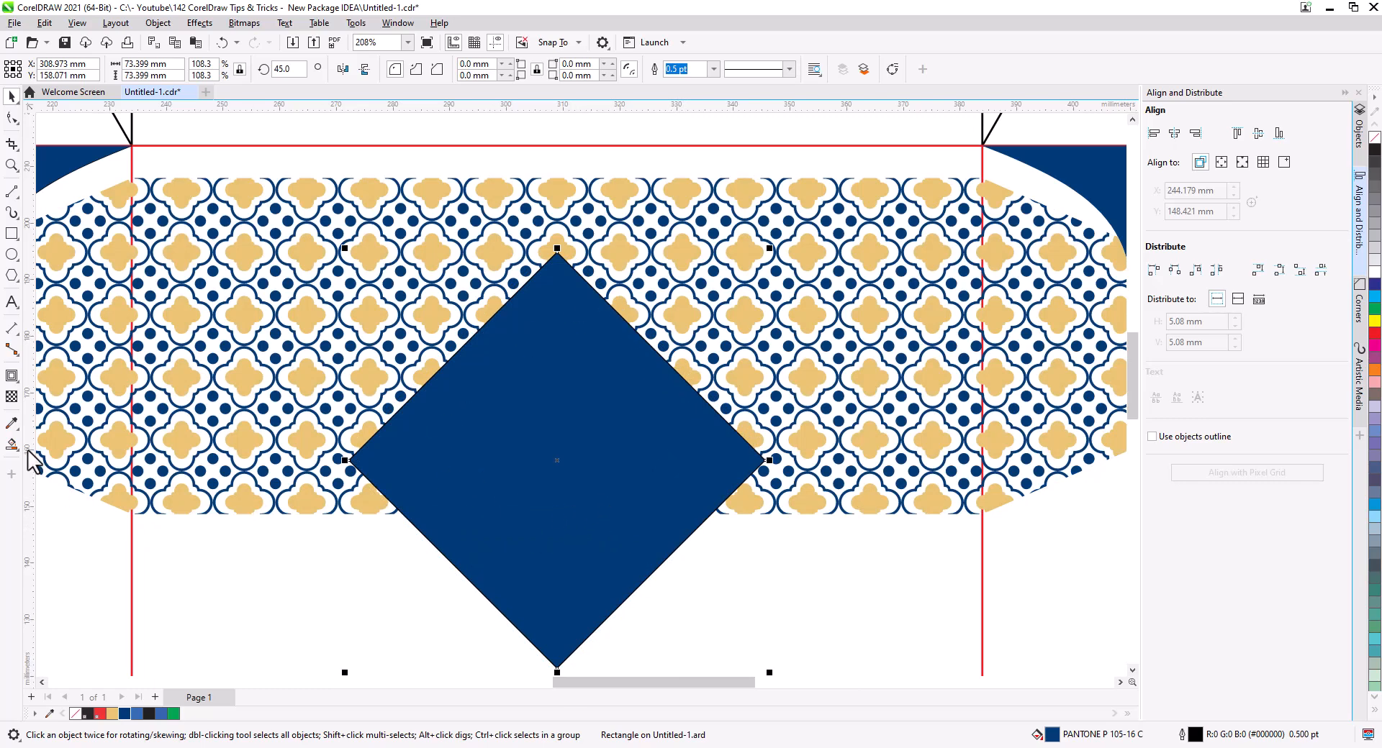
# Add a one-step 2.0 mm inside contour to the diamond and break the contour apart.
pyautogui.click(9, 379)
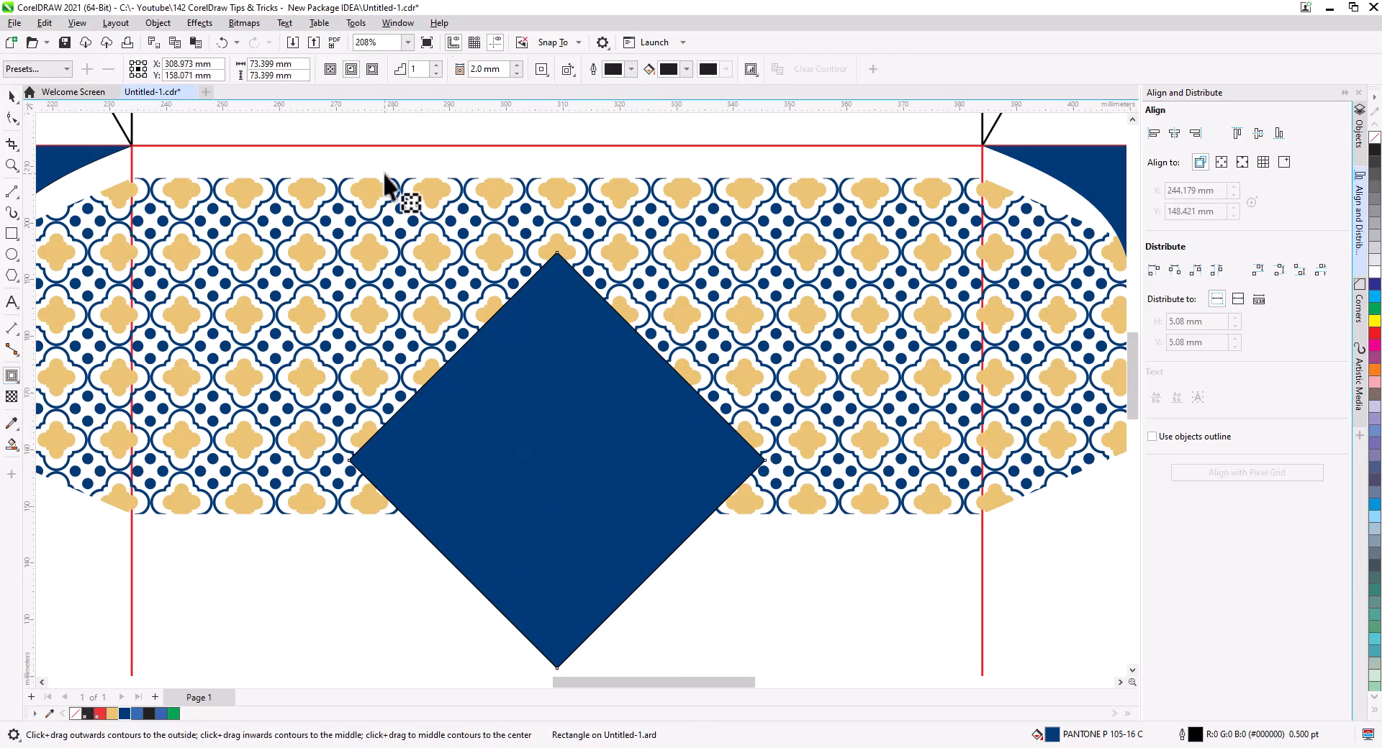
pyautogui.click(353, 70)
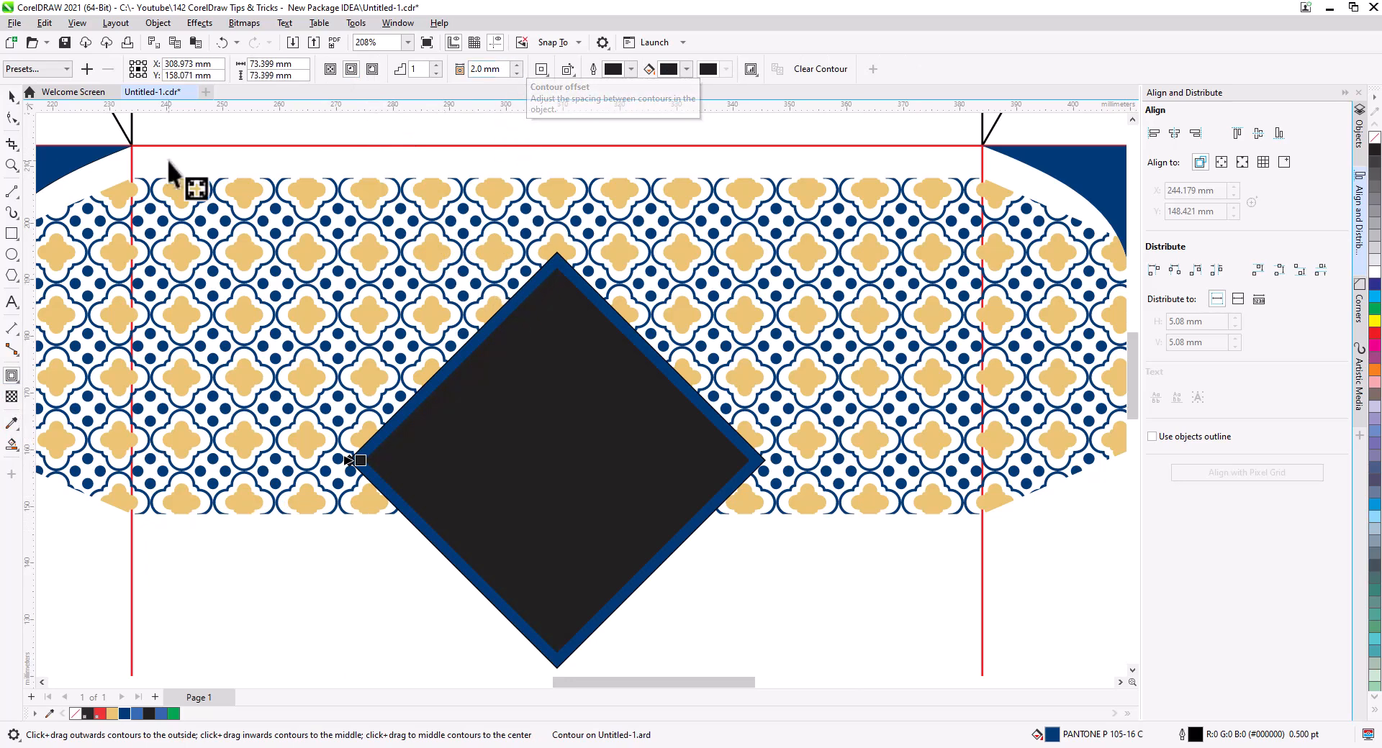
pyautogui.press('space')
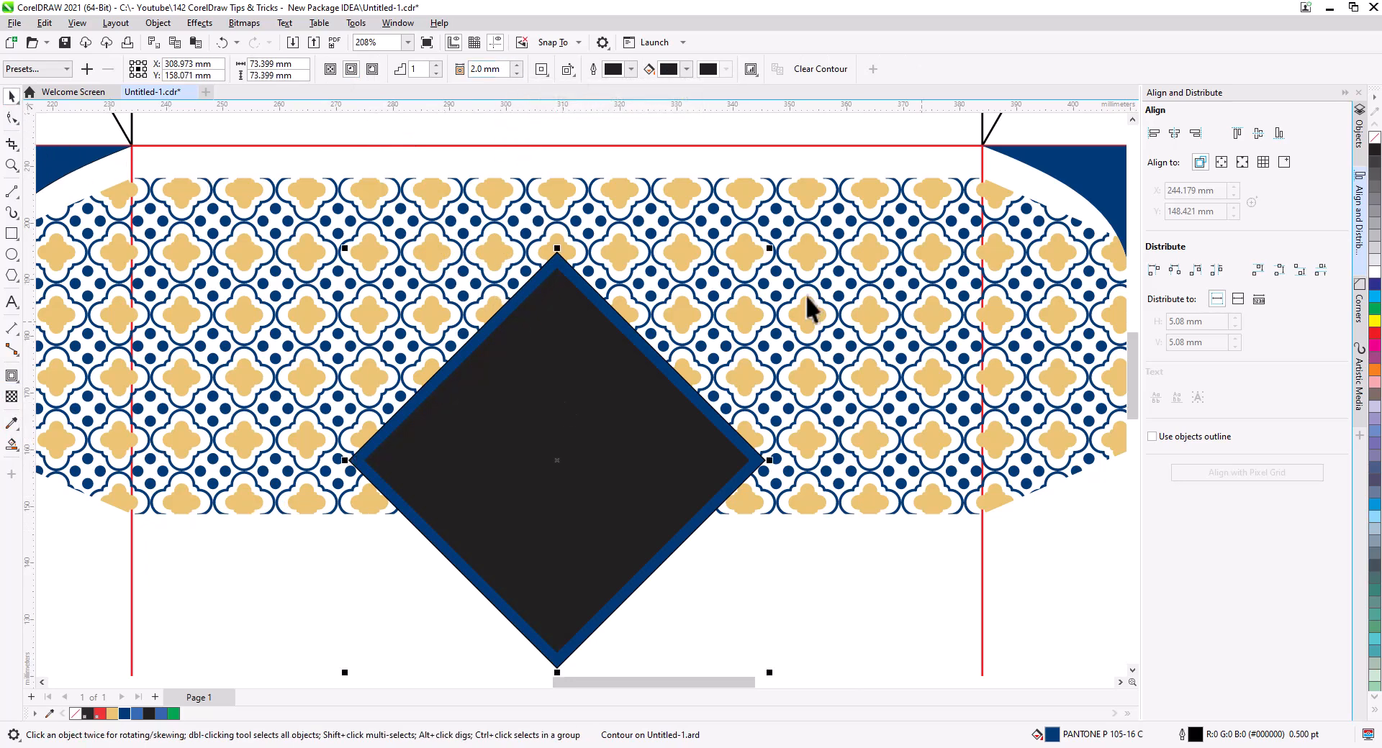
pyautogui.rightClick(619, 336)
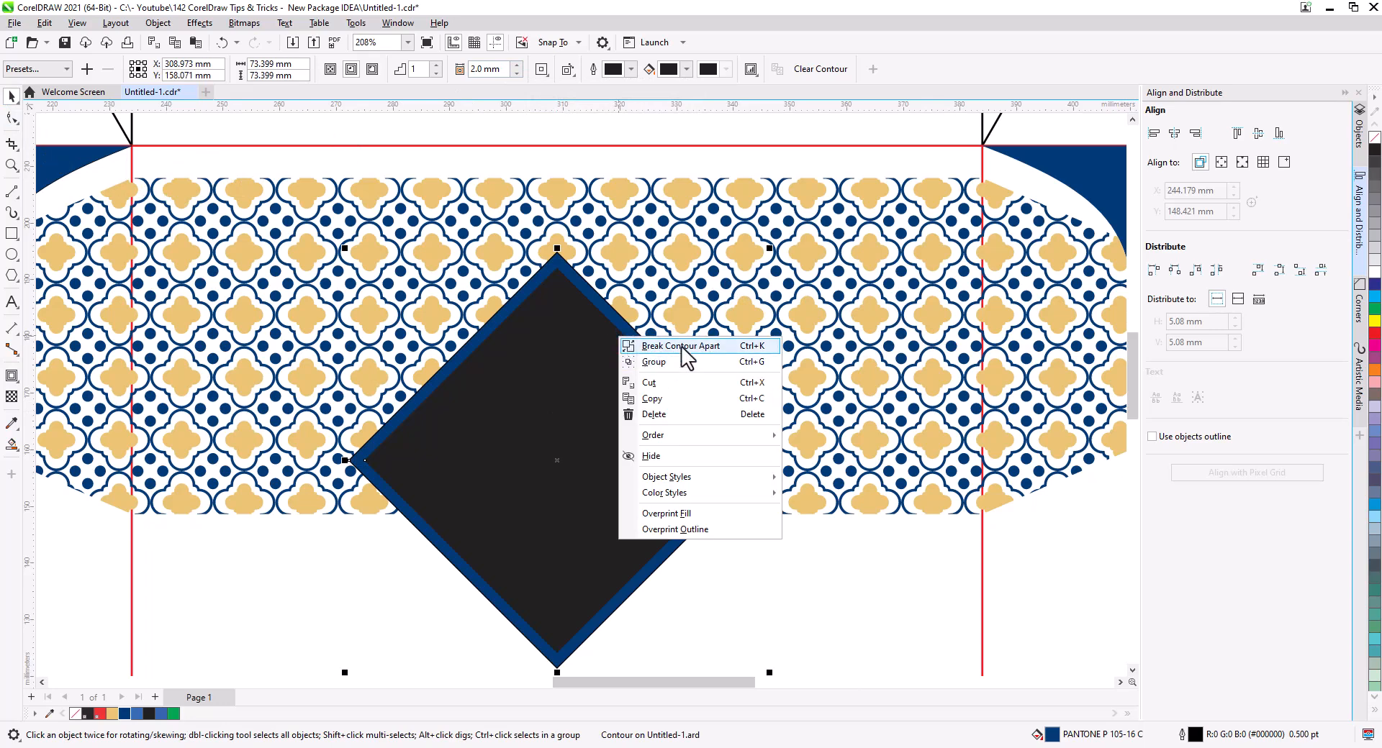
pyautogui.press('Escape')
pyautogui.click(567, 321)
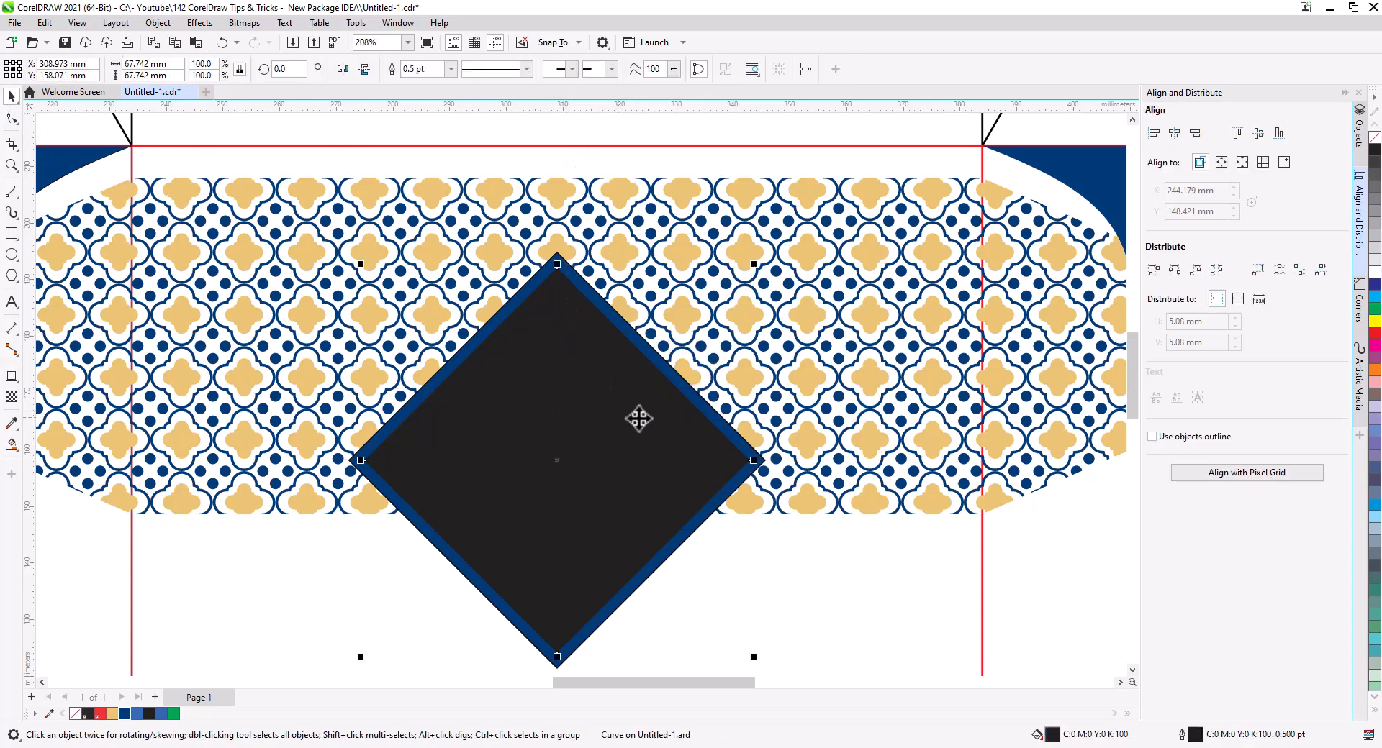
# Give the inner diamond no fill and a white 3.0 pt outline, and shrink it to about 65.5 mm.
pyautogui.click(1370, 149)
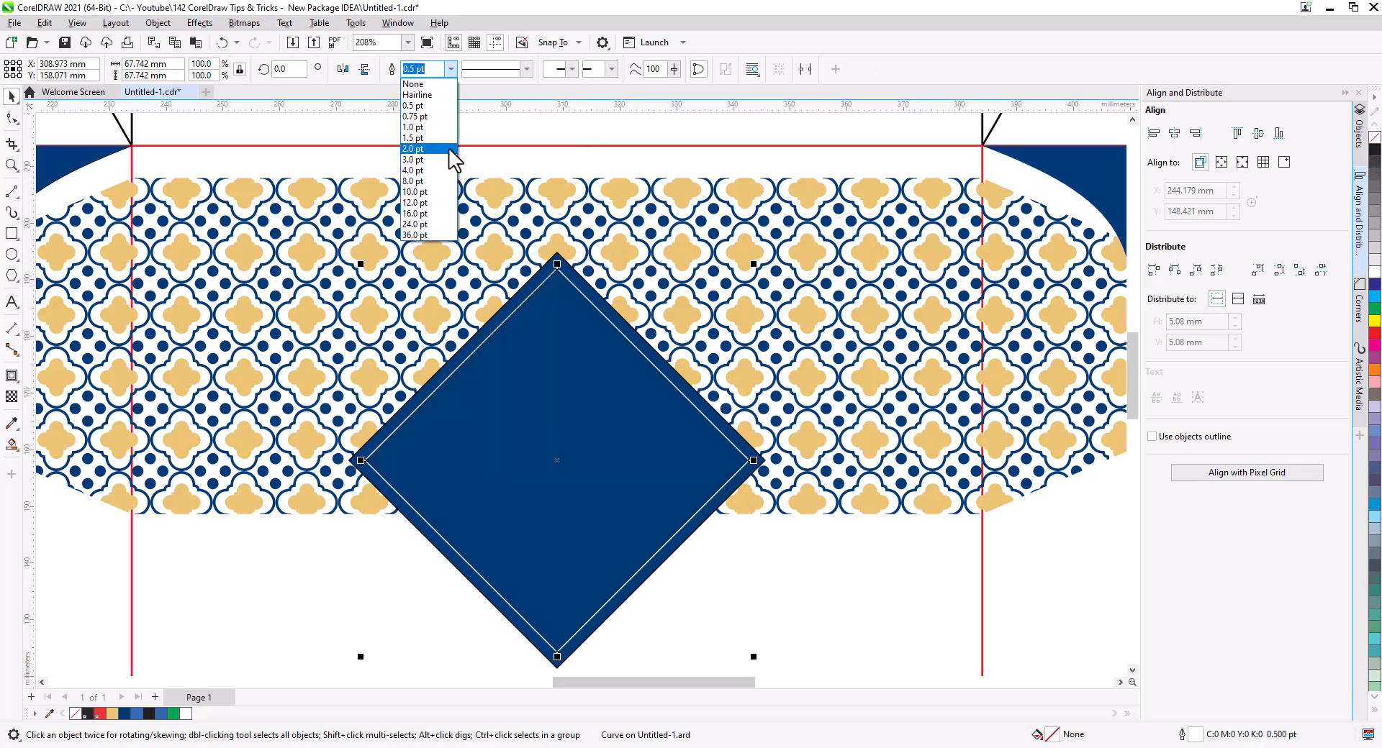
pyautogui.click(448, 149)
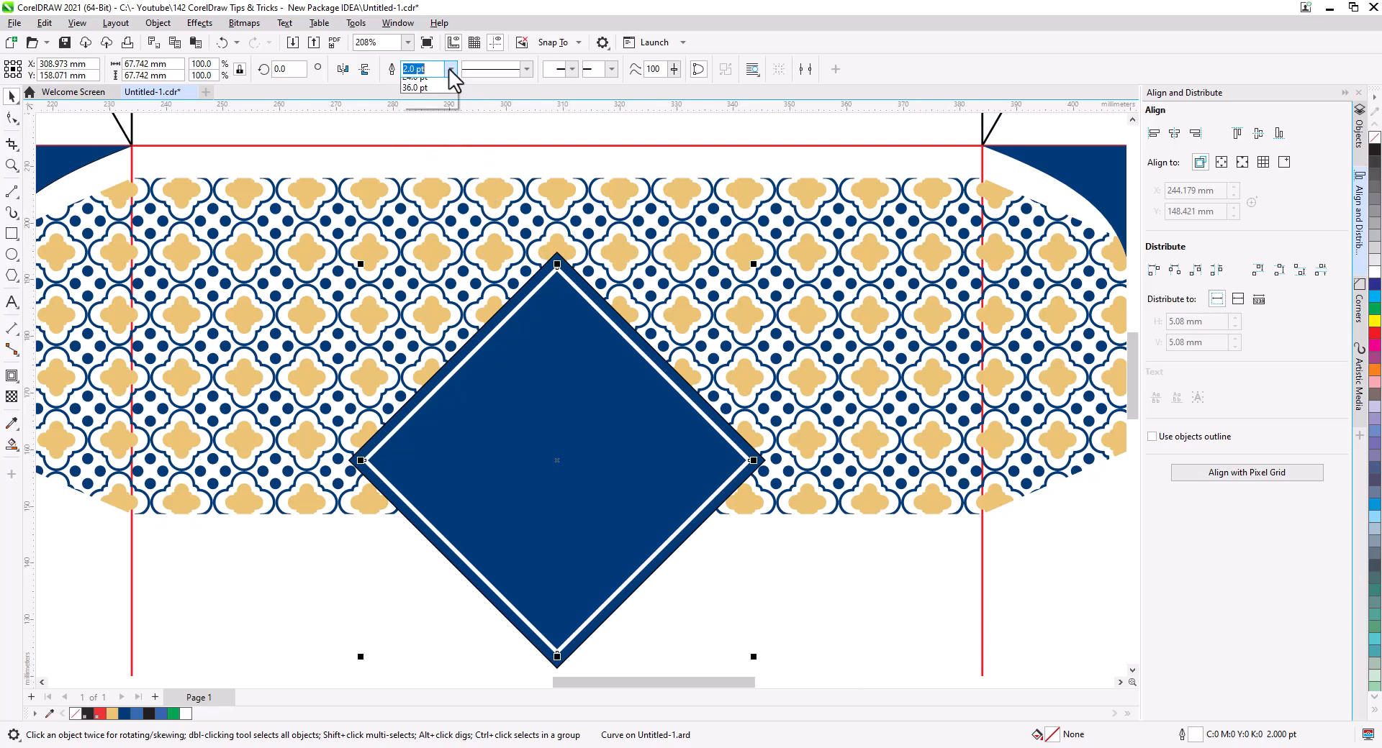
pyautogui.click(451, 68)
pyautogui.click(431, 159)
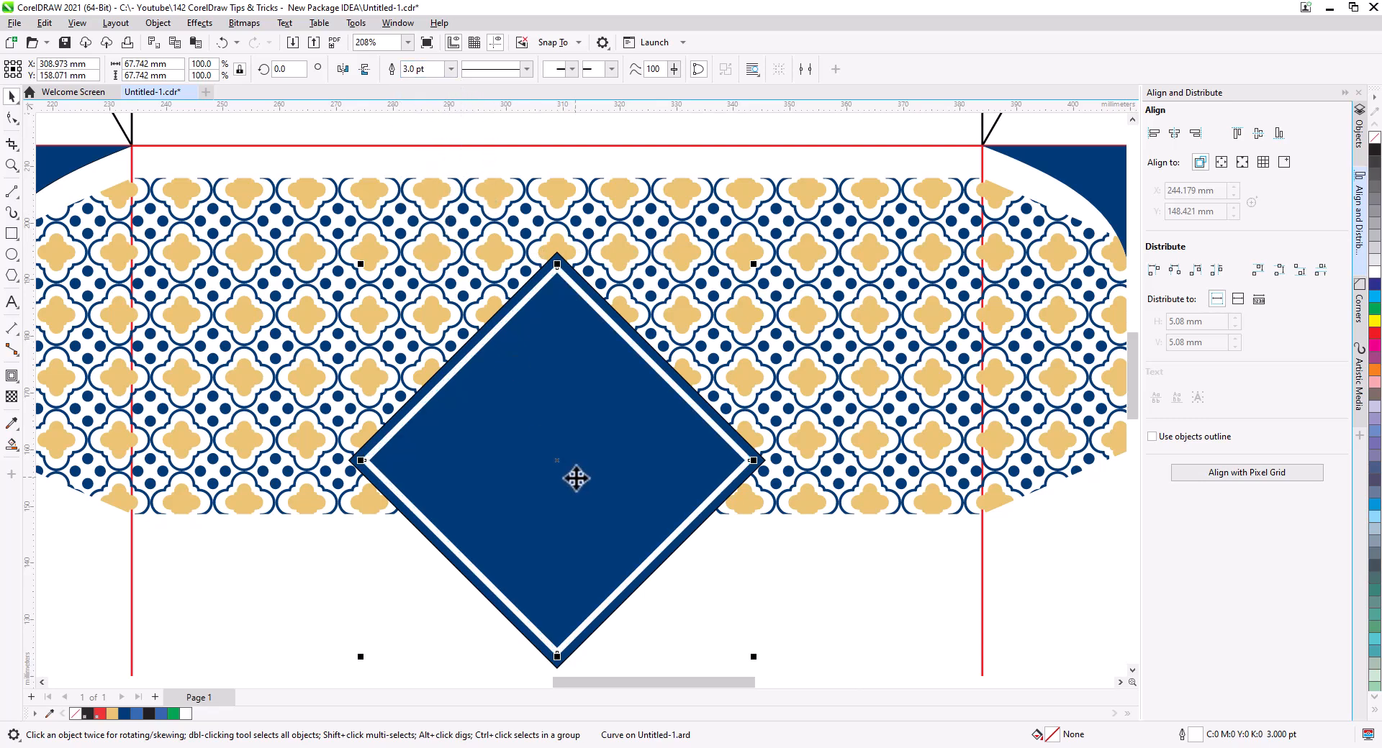
pyautogui.moveTo(758, 659); pyautogui.dragTo(749, 658)
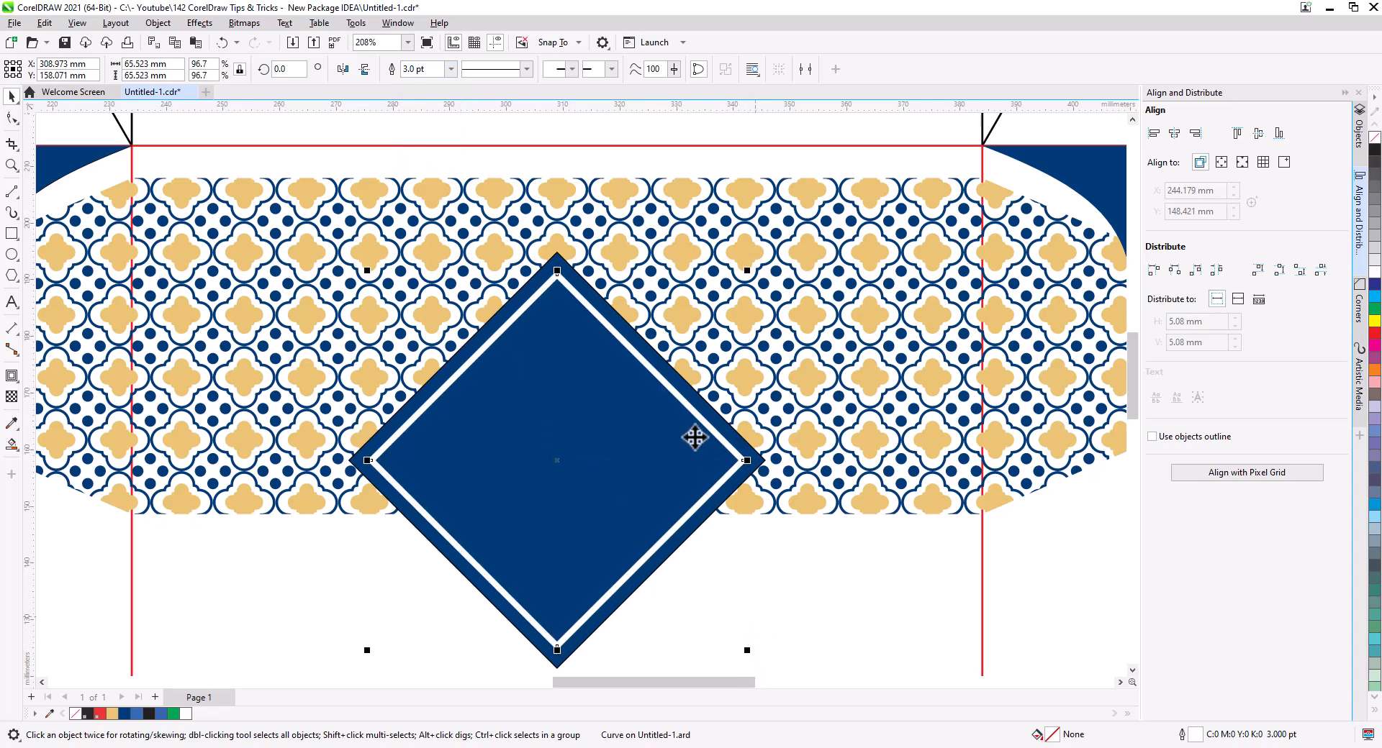
# Convert the inner diamond's outline to an object and remove the outer diamond's black outline.
pyautogui.click(149, 25)
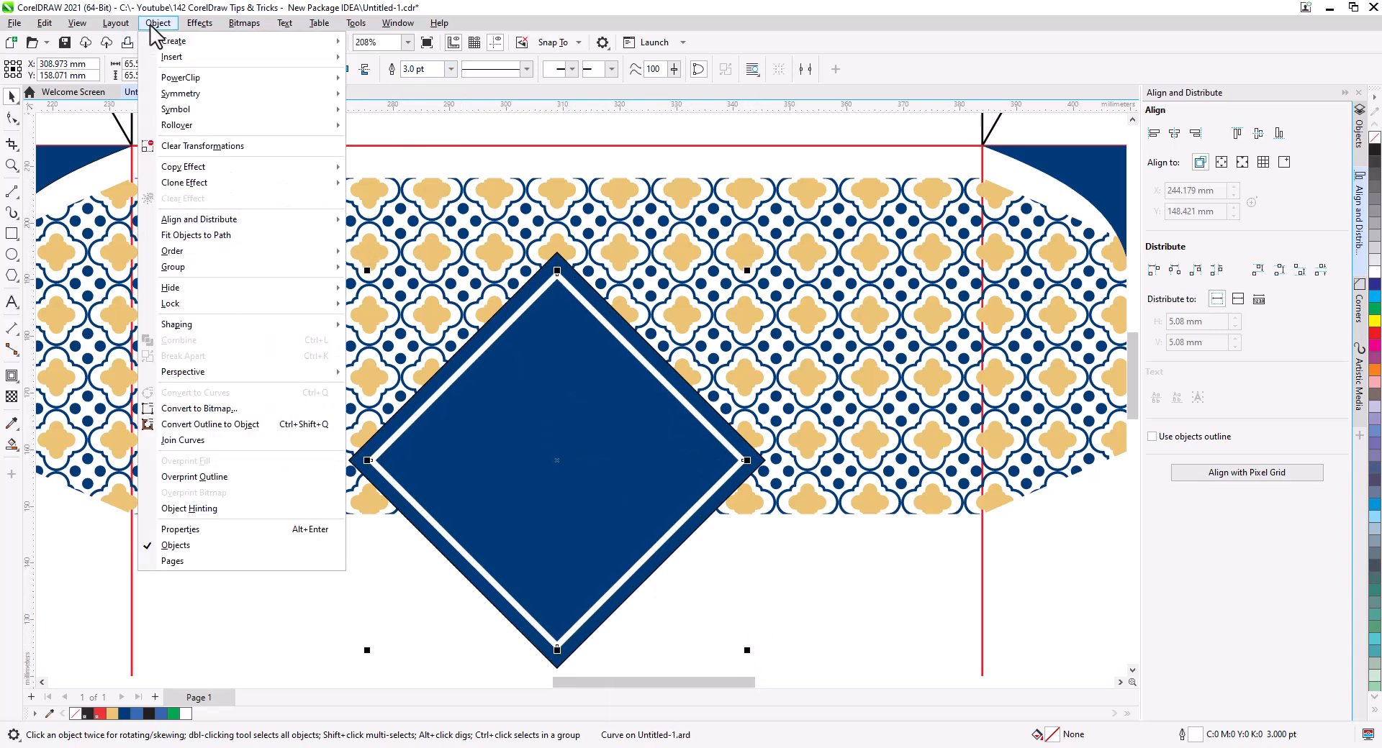
pyautogui.click(230, 425)
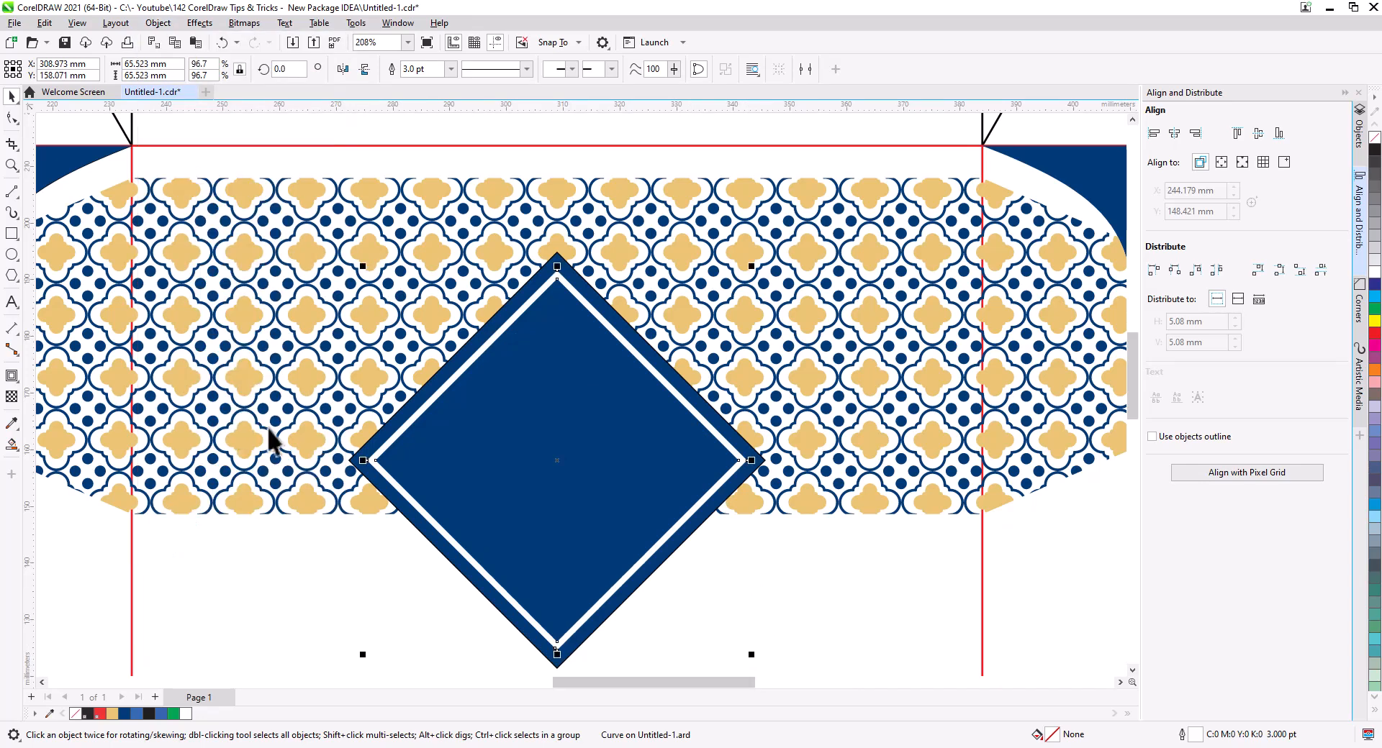
pyautogui.keyDown('shift'); pyautogui.click(573, 281); pyautogui.keyUp('shift')
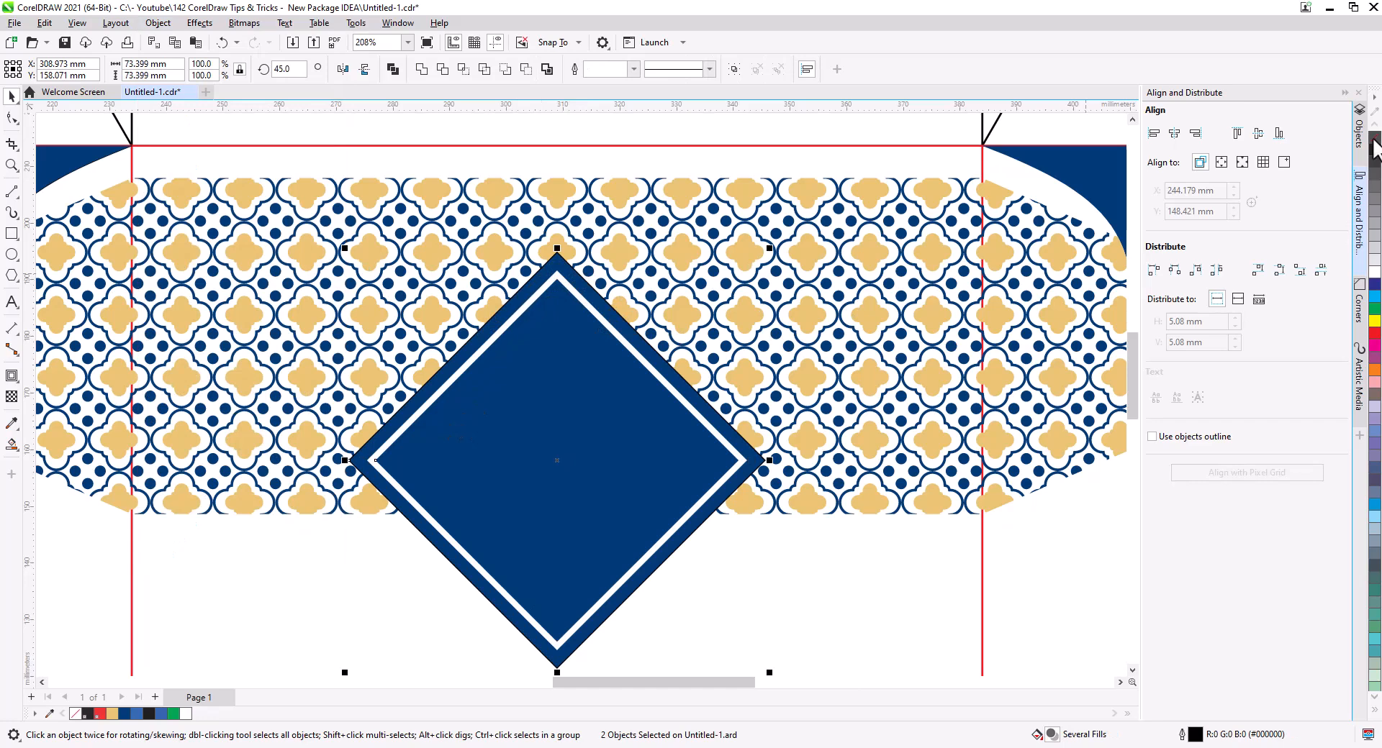
pyautogui.click(747, 129)
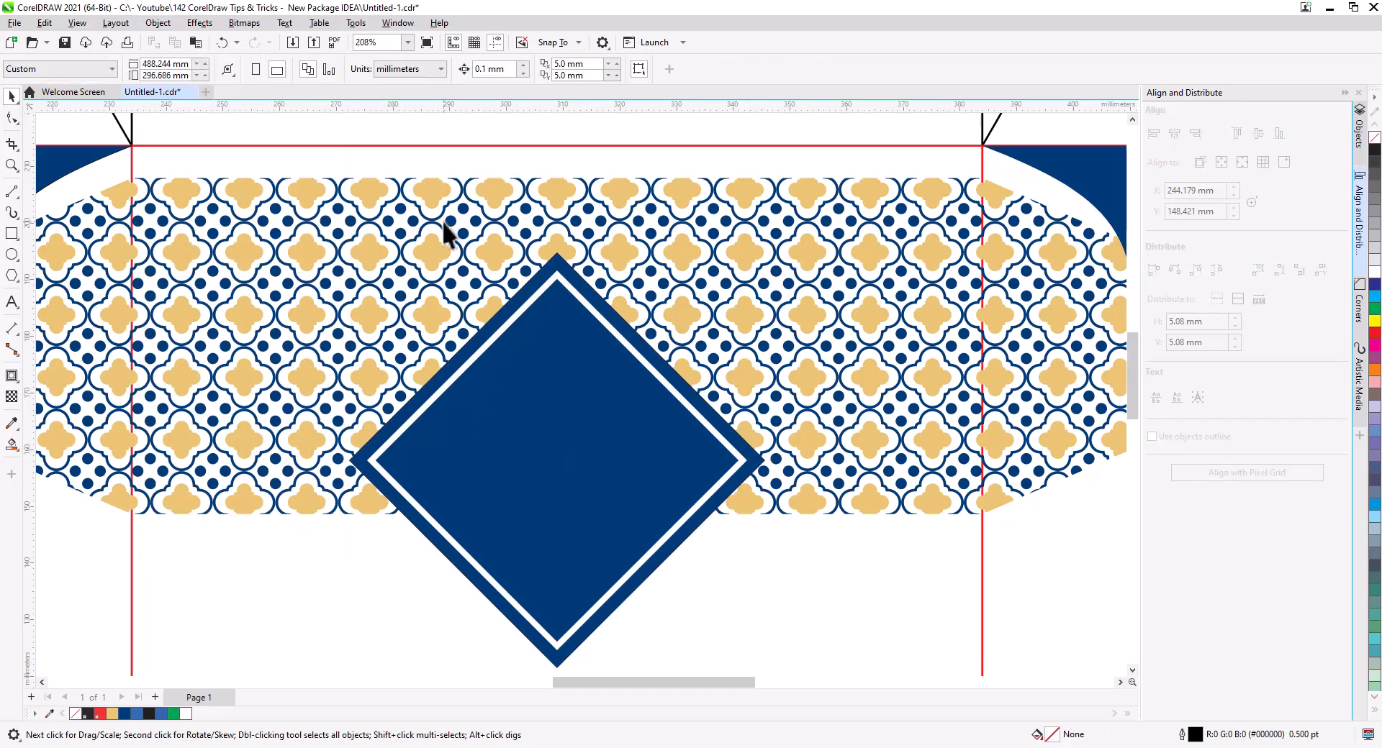
# Create a Smart Fill shape in the panel above the patterned one and color it dark blue PANTONE P 105-16 C.
pyautogui.scroll(-3, 458, 234)
pyautogui.moveTo(489, 300); pyautogui.dragTo(523, 276)
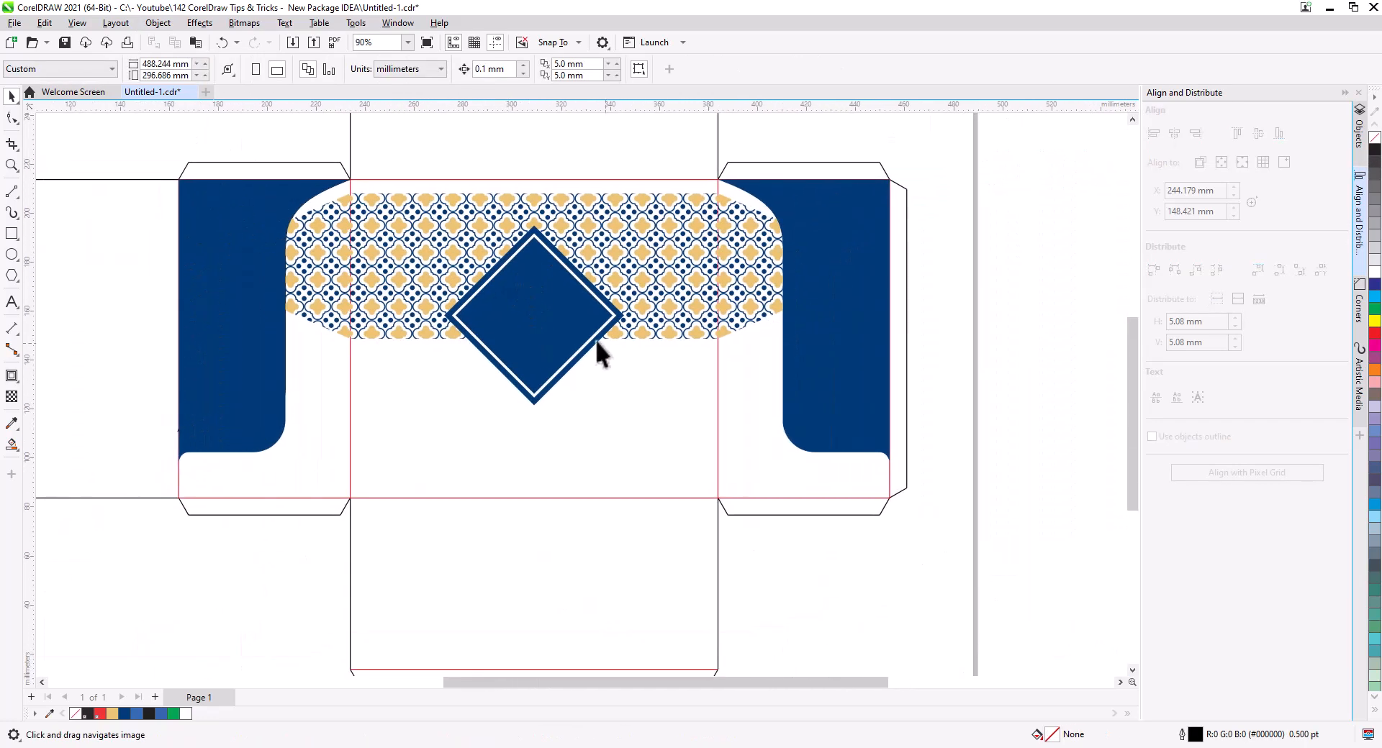
pyautogui.moveTo(580, 374); pyautogui.dragTo(583, 488)
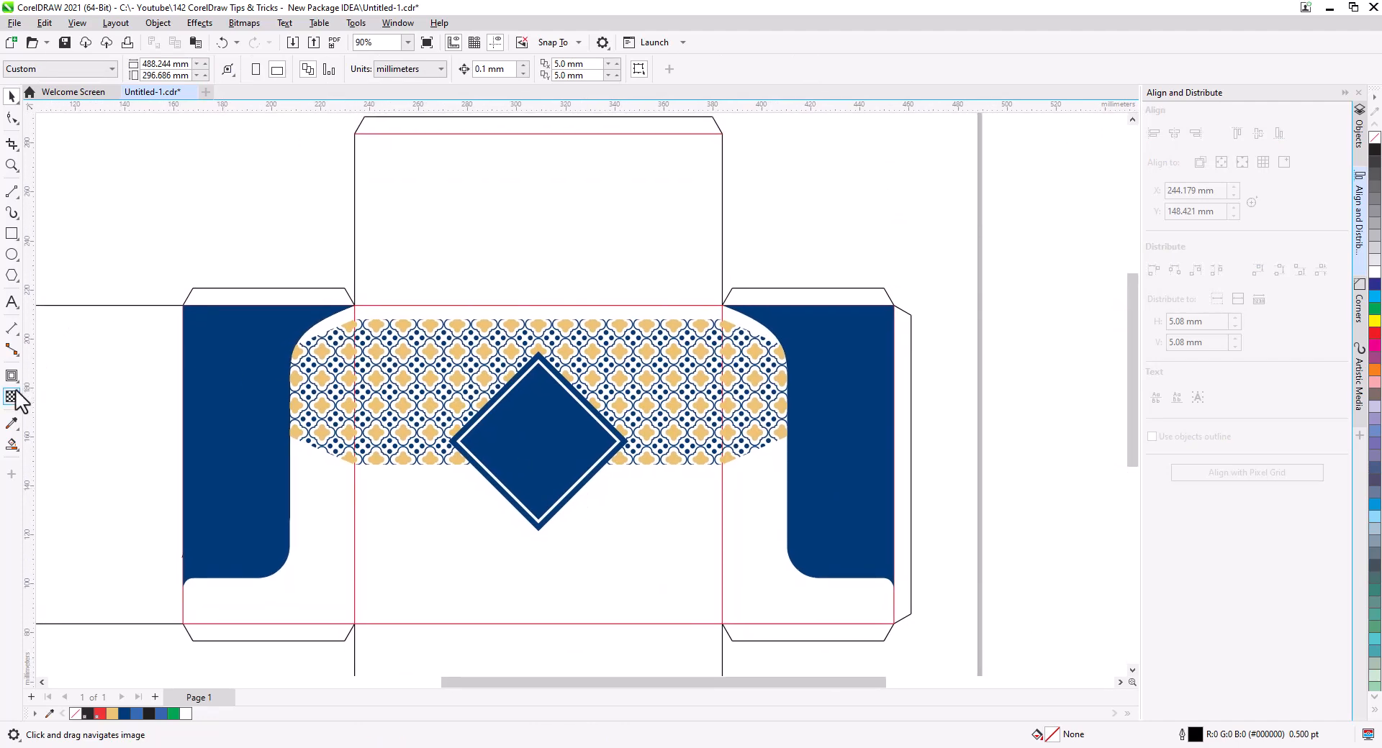
pyautogui.click(12, 445)
pyautogui.click(464, 213)
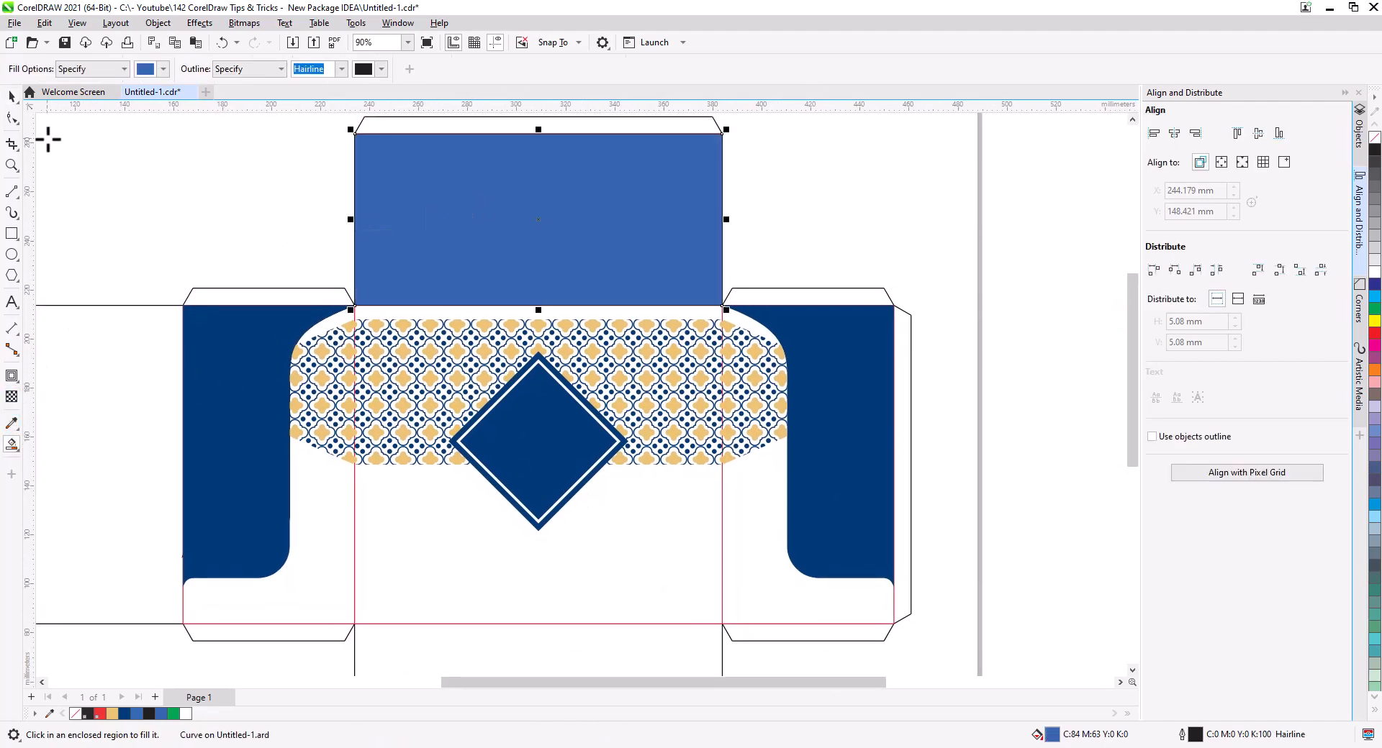
pyautogui.click(12, 95)
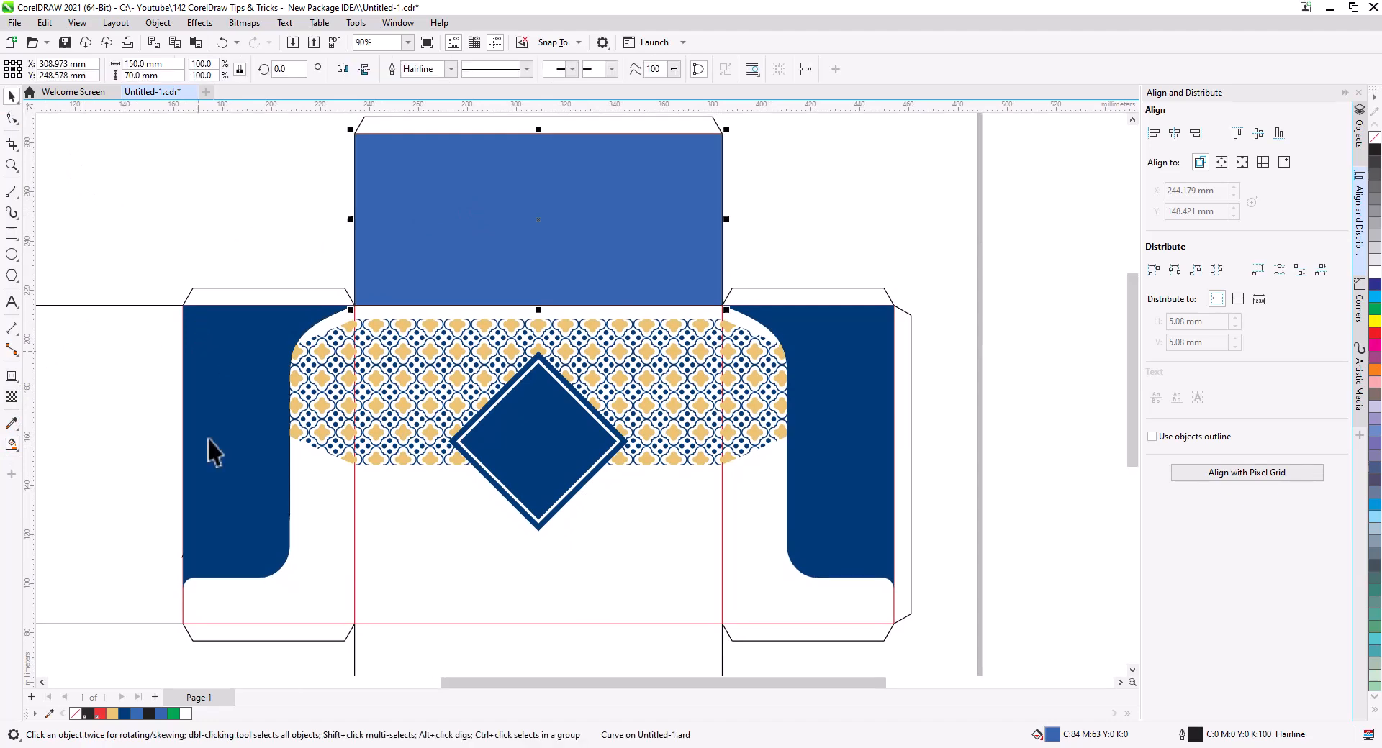
pyautogui.click(124, 714)
pyautogui.click(242, 237)
# Widen the curved dark blue shape left of the pattern by moving its inner nodes inward, and bring it to the front.
pyautogui.scroll(-1, 347, 357)
pyautogui.moveTo(434, 469); pyautogui.dragTo(530, 423)
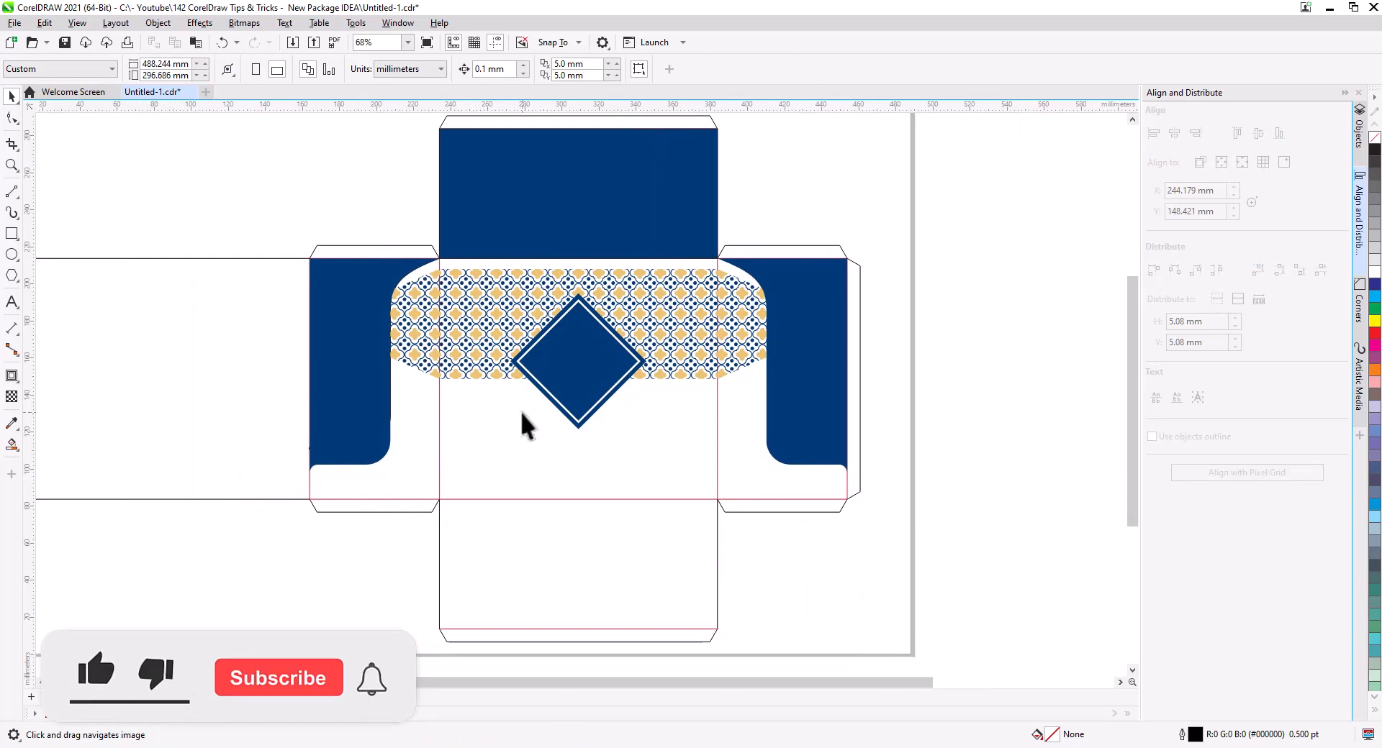
pyautogui.scroll(3, 447, 400)
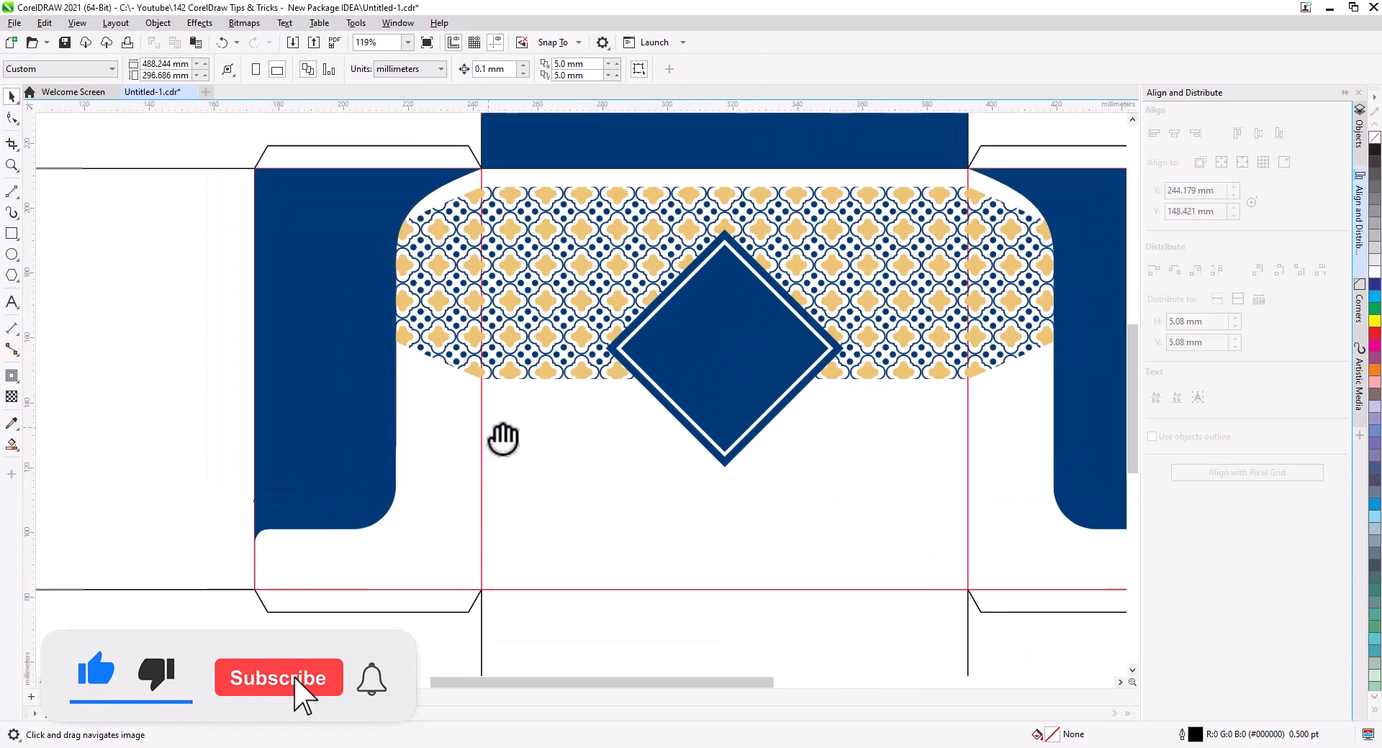
pyautogui.click(395, 469)
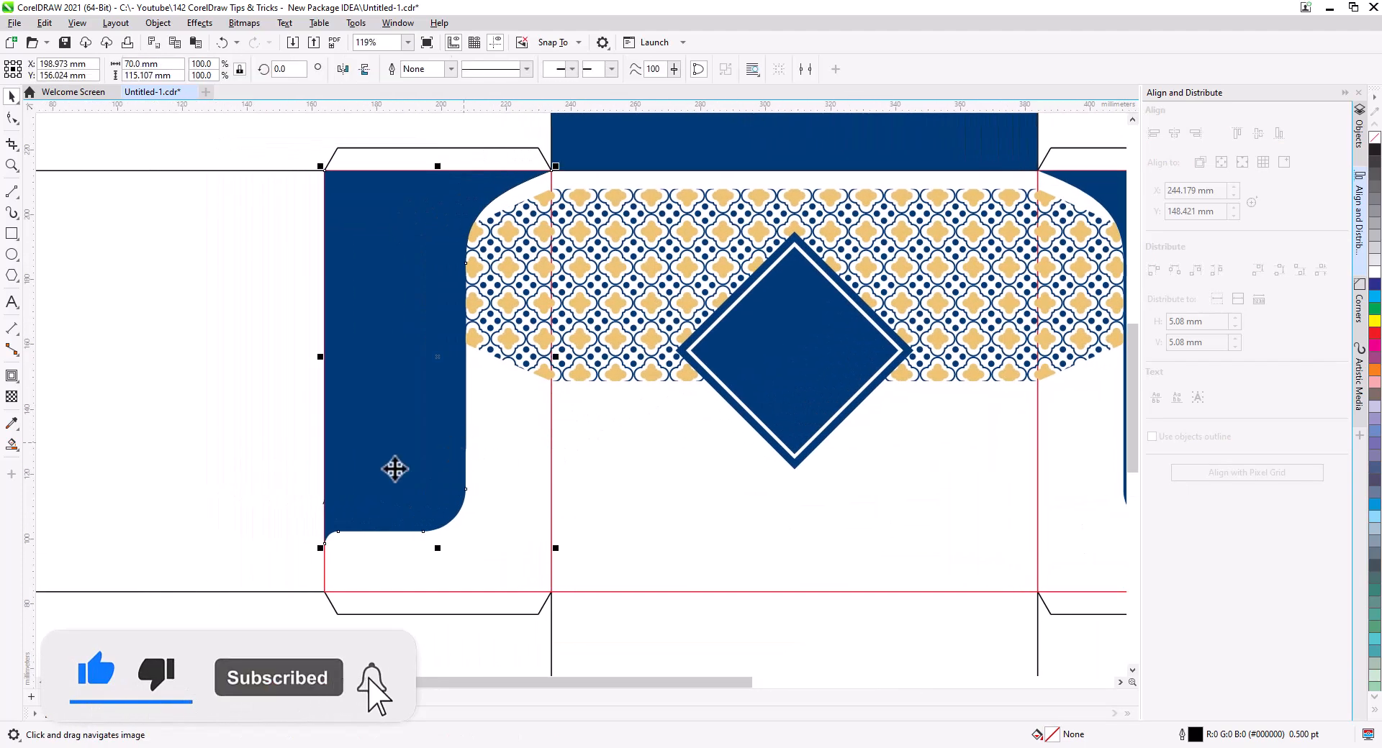
pyautogui.click(12, 116)
pyautogui.moveTo(391, 216); pyautogui.dragTo(493, 490)
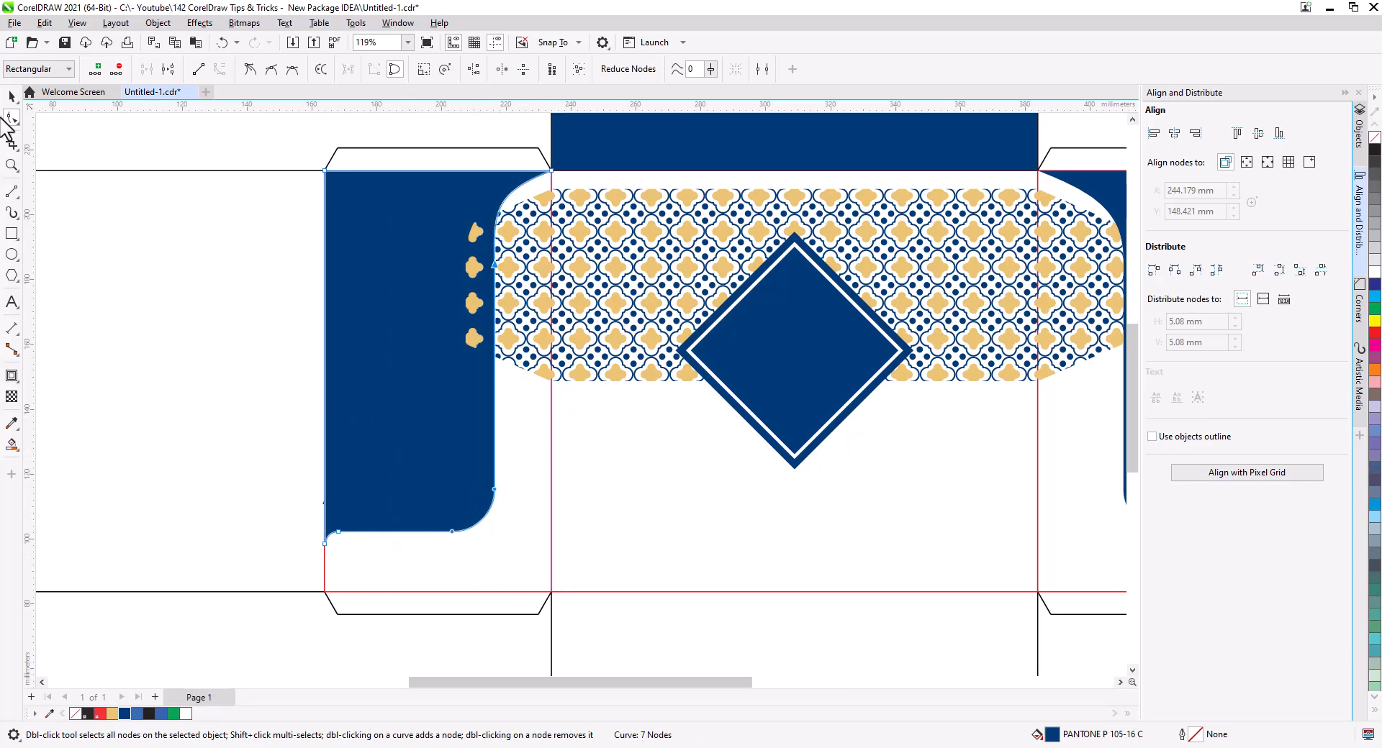
pyautogui.click(12, 98)
pyautogui.rightClick(407, 377)
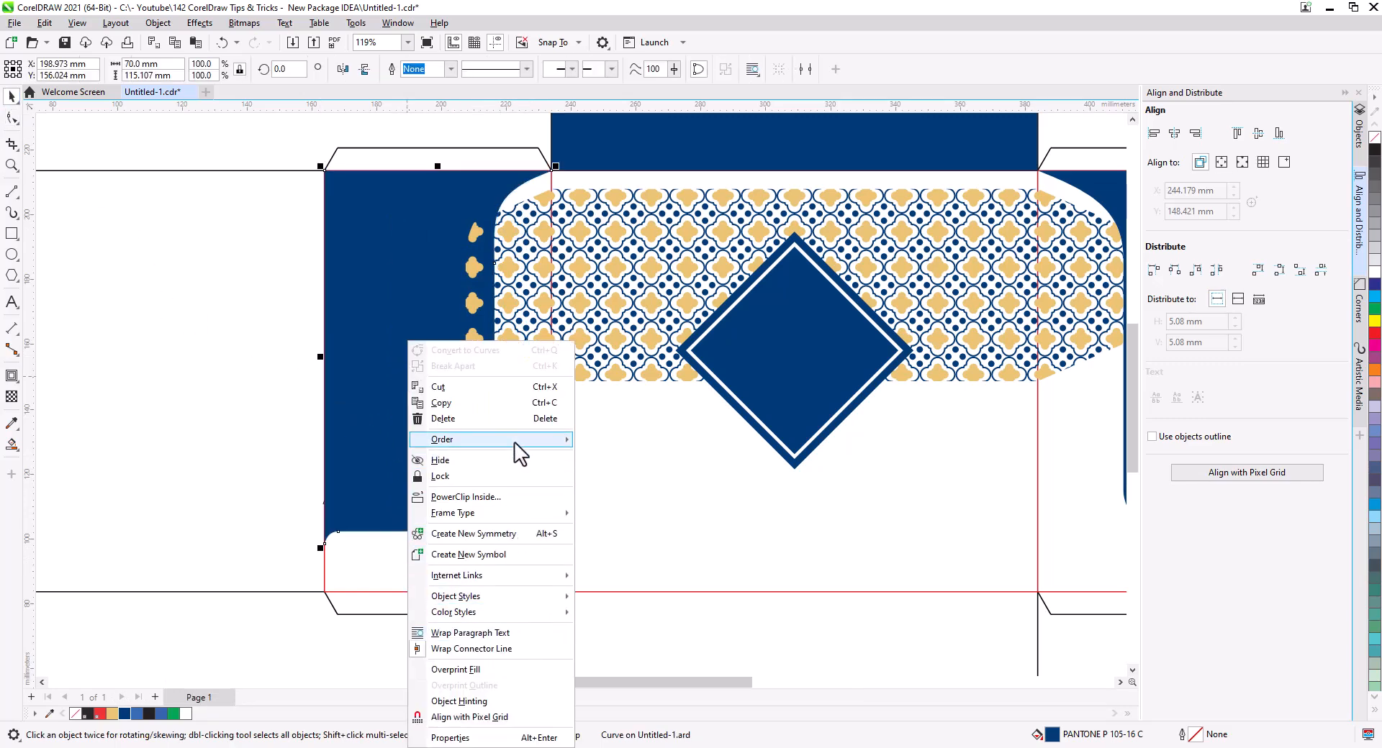
pyautogui.moveTo(516, 442)
pyautogui.click(623, 441)
pyautogui.click(281, 185)
# Replace the right curved shape with a horizontally mirrored copy of the left one, aligned to the right side panel.
pyautogui.scroll(-2, 280, 186)
pyautogui.click(775, 390)
pyautogui.press('Delete')
pyautogui.click(326, 371)
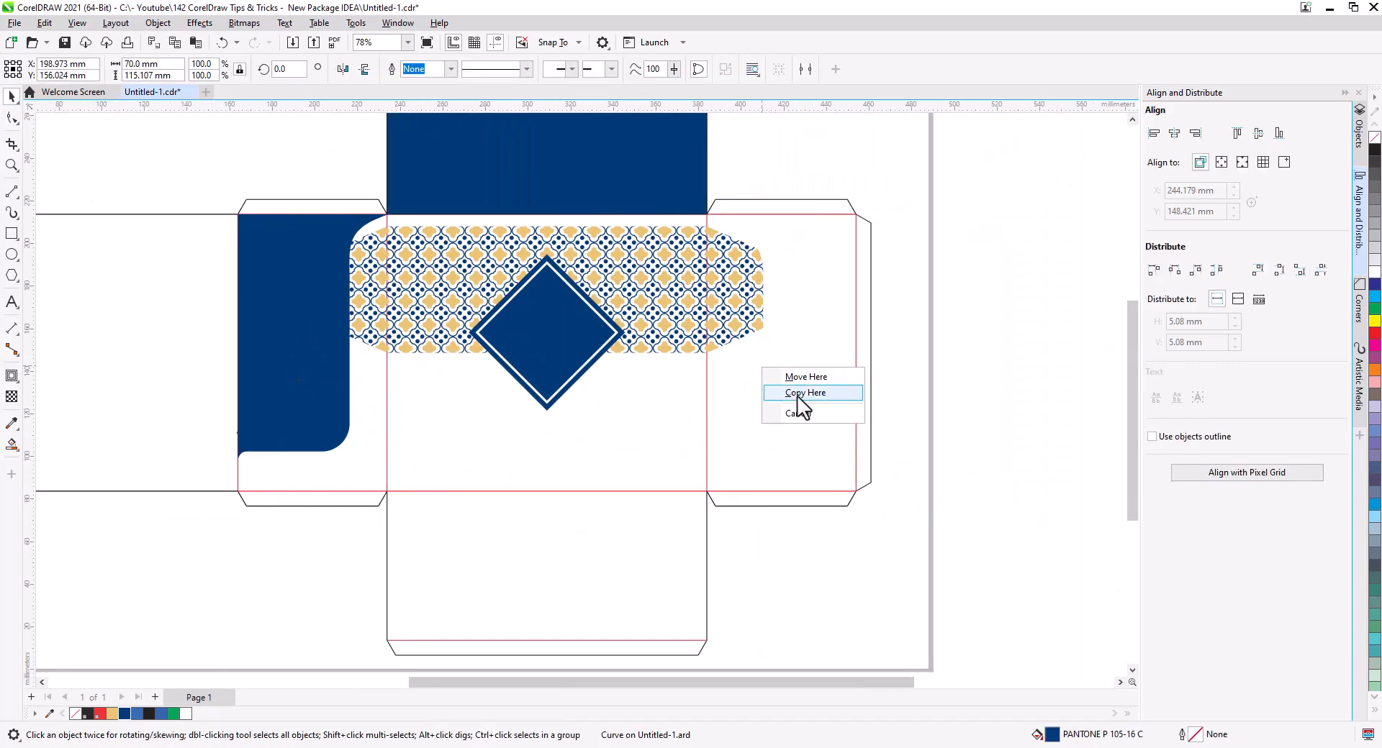
pyautogui.click(797, 395)
pyautogui.hotkey('ctrl', 'shift', 'h')
pyautogui.moveTo(823, 215); pyautogui.dragTo(855, 214)
pyautogui.click(667, 459)
# Place the monogram logo on the dark blue diamond, shrink it to fit and center it on the diamond in both directions.
pyautogui.moveTo(502, 408); pyautogui.dragTo(791, 427)
pyautogui.scroll(-1, 580, 384)
pyautogui.moveTo(191, 364); pyautogui.dragTo(820, 396)
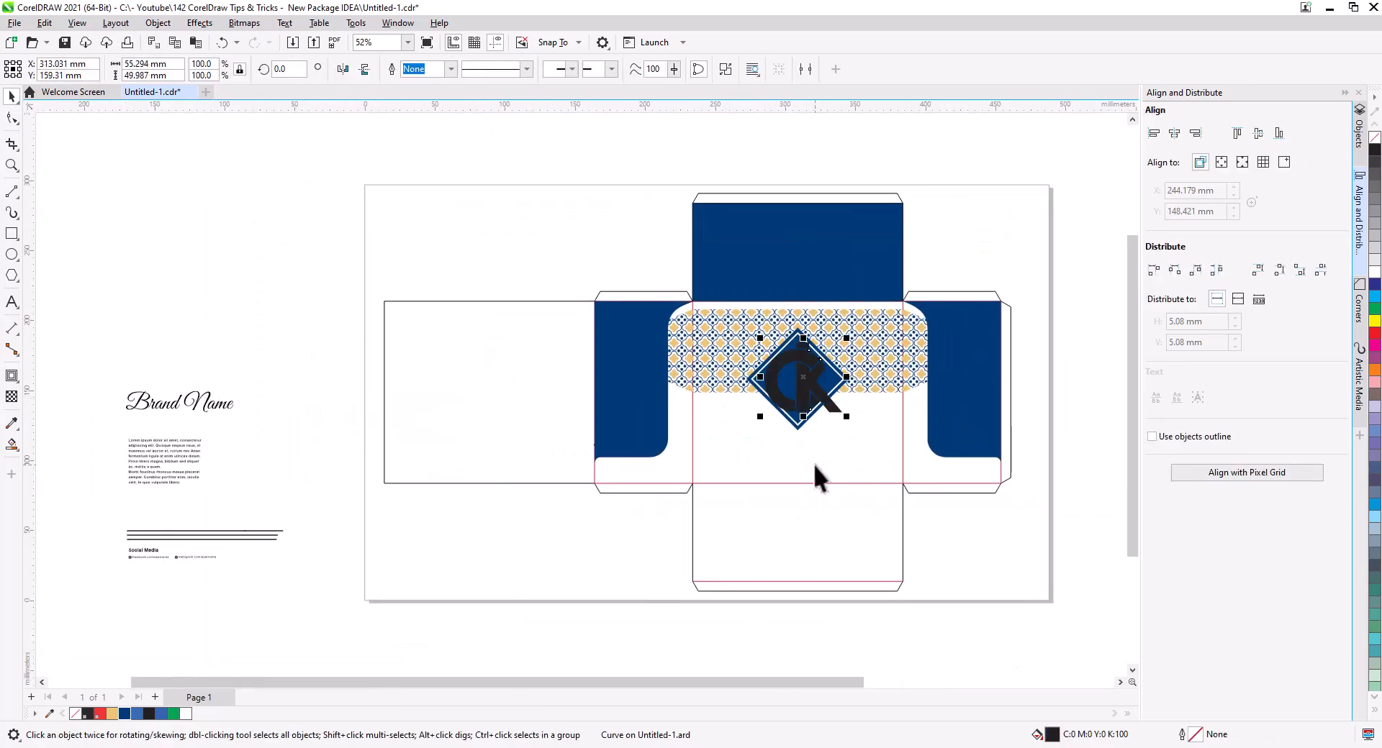
pyautogui.scroll(3, 810, 425)
pyautogui.scroll(1, 850, 438)
pyautogui.moveTo(924, 544); pyautogui.dragTo(851, 516)
pyautogui.keyDown('shift'); pyautogui.click(850, 419); pyautogui.keyUp('shift')
pyautogui.click(1173, 133)
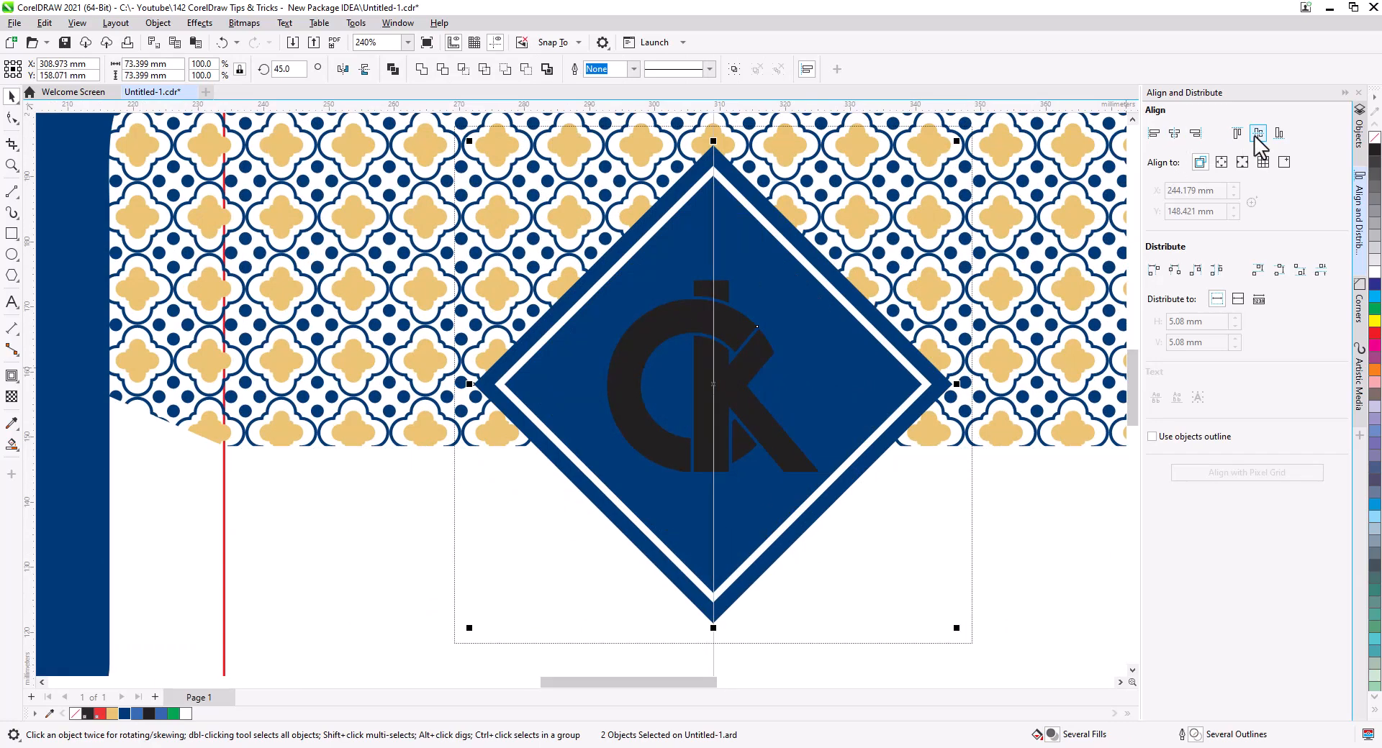
pyautogui.click(1257, 134)
# Fill the logo with white, move it up slightly and enlarge it to about 35.2 mm wide.
pyautogui.click(782, 461)
pyautogui.click(1375, 272)
pyautogui.moveTo(719, 333); pyautogui.dragTo(720, 291)
pyautogui.moveTo(823, 443); pyautogui.dragTo(833, 451)
pyautogui.moveTo(802, 446); pyautogui.dragTo(802, 455)
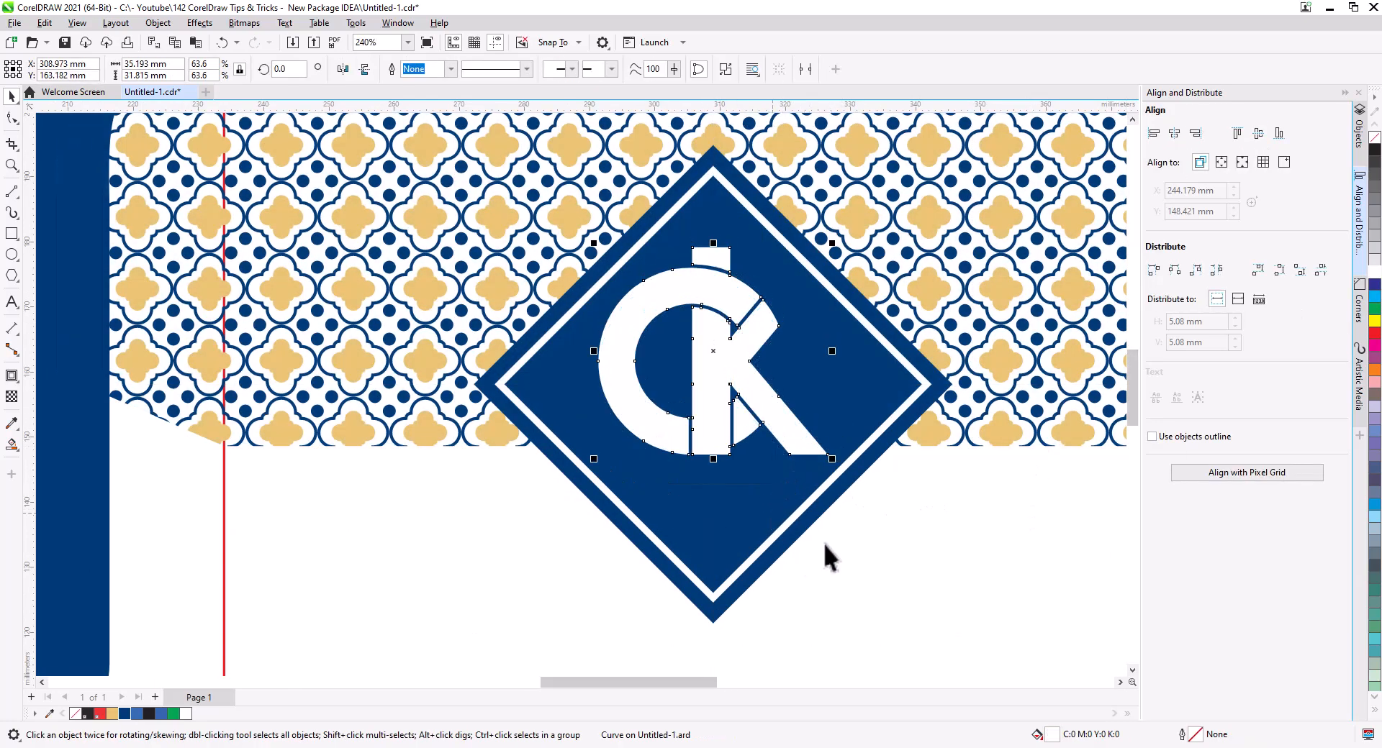
# Center the white logo horizontally and vertically inside the diamond.
pyautogui.scroll(-2, 796, 542)
pyautogui.moveTo(796, 542); pyautogui.dragTo(719, 465)
pyautogui.click(928, 199)
pyautogui.click(707, 430)
pyautogui.hotkey('ctrl', 'z')
pyautogui.click(1174, 134)
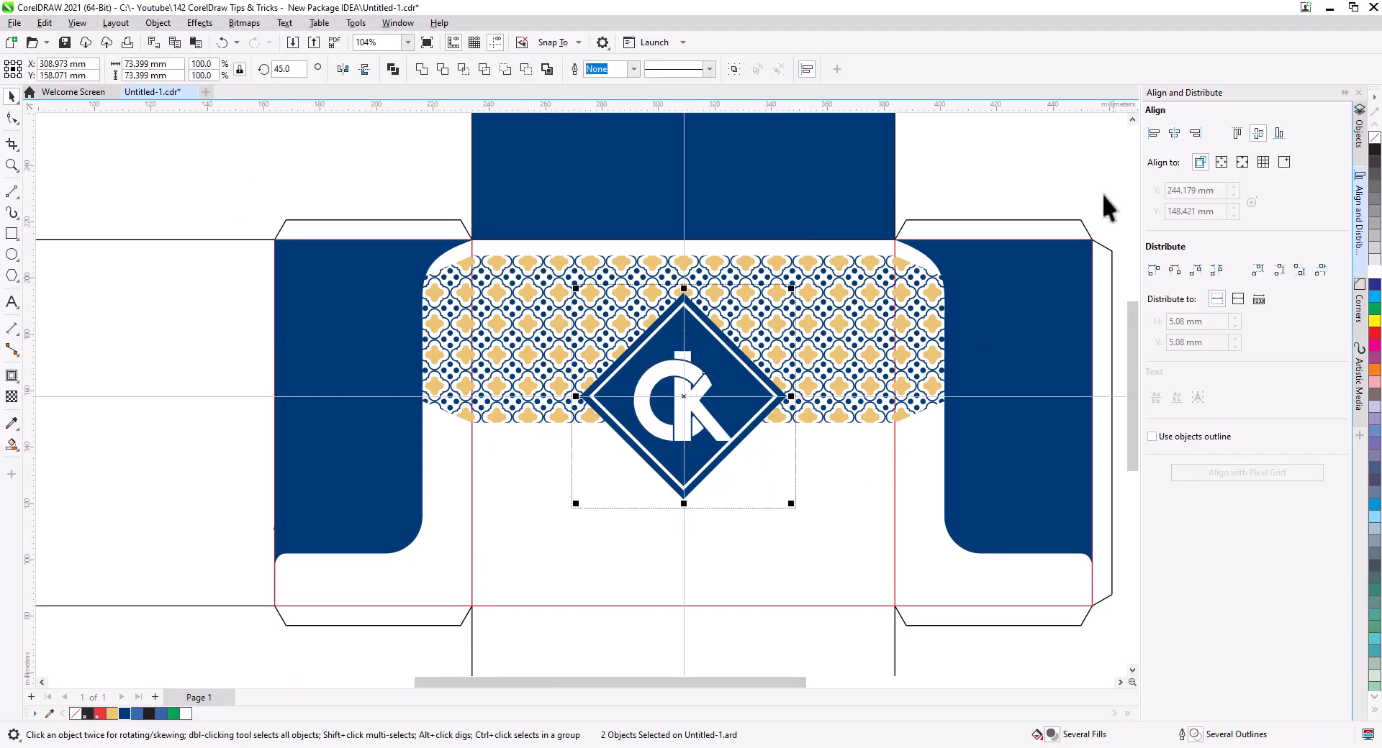
pyautogui.click(1258, 135)
pyautogui.click(722, 467)
pyautogui.scroll(4, 720, 465)
# Move the Brand Name text onto the front panel just below the diamond.
pyautogui.scroll(-5, 708, 403)
pyautogui.moveTo(678, 430); pyautogui.dragTo(1058, 412)
pyautogui.moveTo(153, 322); pyautogui.dragTo(992, 392)
pyautogui.moveTo(345, 481)
pyautogui.mouseDown()
pyautogui.moveTo(256, 465)
pyautogui.moveTo(359, 476)
pyautogui.mouseUp()
pyautogui.moveTo(236, 385); pyautogui.dragTo(888, 113)
pyautogui.moveTo(132, 523); pyautogui.dragTo(363, 469)
pyautogui.moveTo(278, 492); pyautogui.dragTo(701, 320)
pyautogui.scroll(2, 841, 391)
pyautogui.moveTo(1085, 390); pyautogui.dragTo(797, 500)
pyautogui.moveTo(784, 473); pyautogui.dragTo(783, 461)
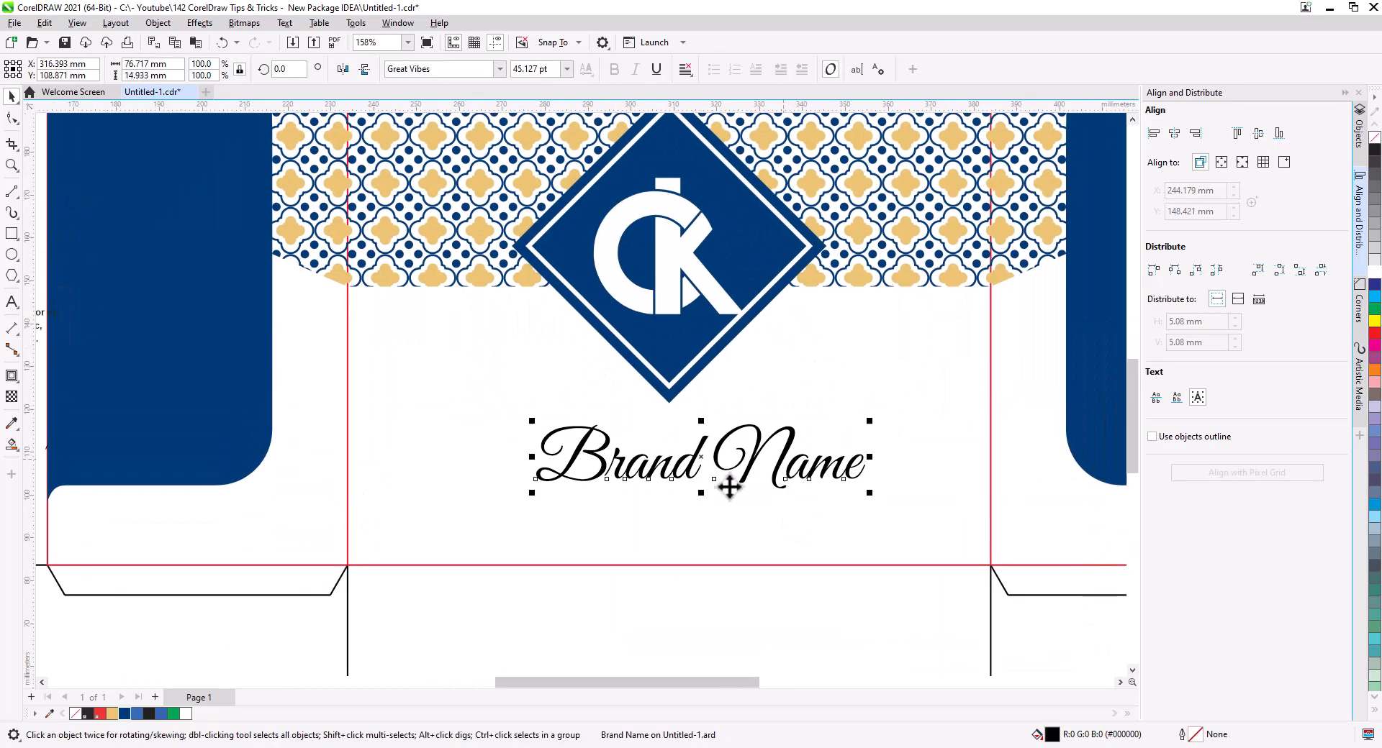
# Color the Brand Name text dark blue PANTONE P 105-16 C and center it horizontally on the diamond.
pyautogui.click(124, 714)
pyautogui.keyDown('shift'); pyautogui.click(676, 352); pyautogui.keyUp('shift')
pyautogui.click(1174, 133)
pyautogui.click(777, 599)
pyautogui.click(674, 467)
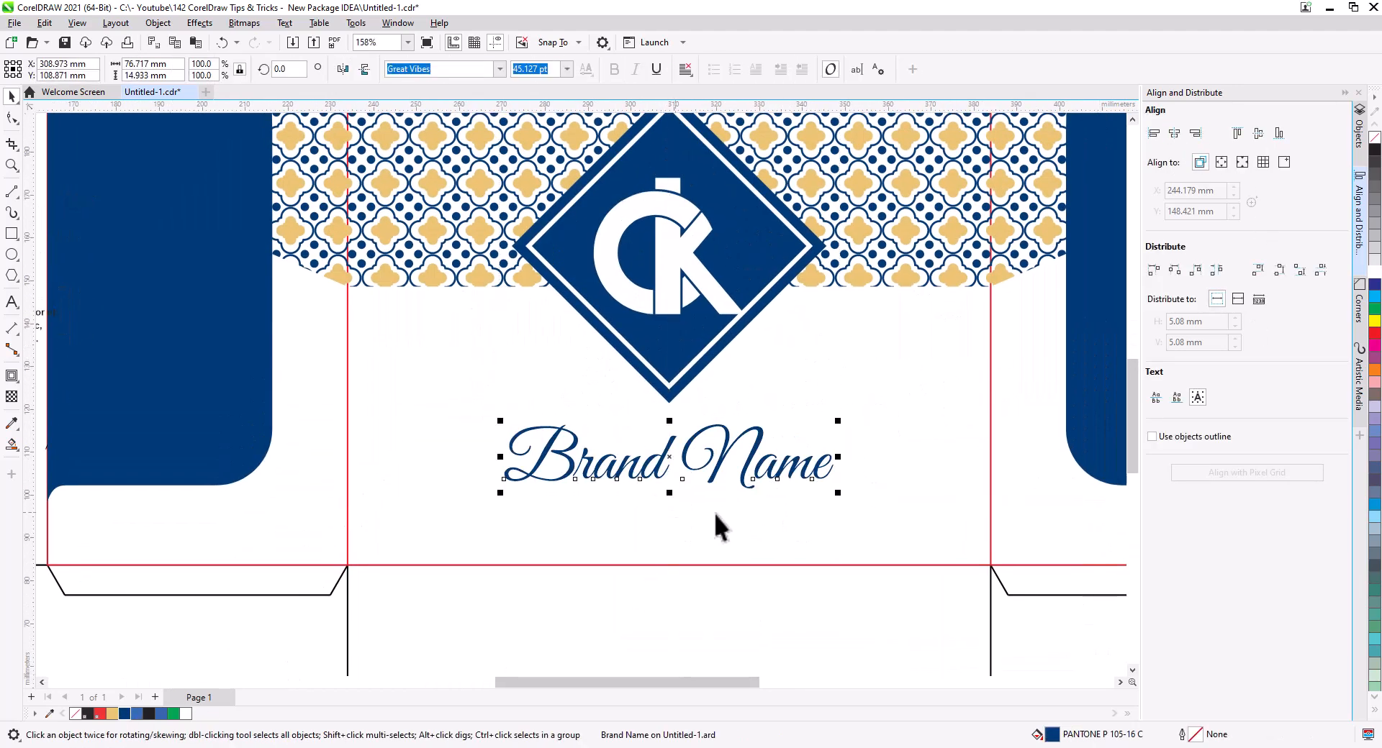
# Rotate the Lorem ipsum paragraph upside down, move it onto the blue panel above the front panel and fill it with white.
pyautogui.scroll(-3, 501, 513)
pyautogui.moveTo(502, 537); pyautogui.dragTo(558, 528)
pyautogui.click(559, 529)
pyautogui.moveTo(463, 273); pyautogui.dragTo(425, 405)
pyautogui.scroll(1, 425, 405)
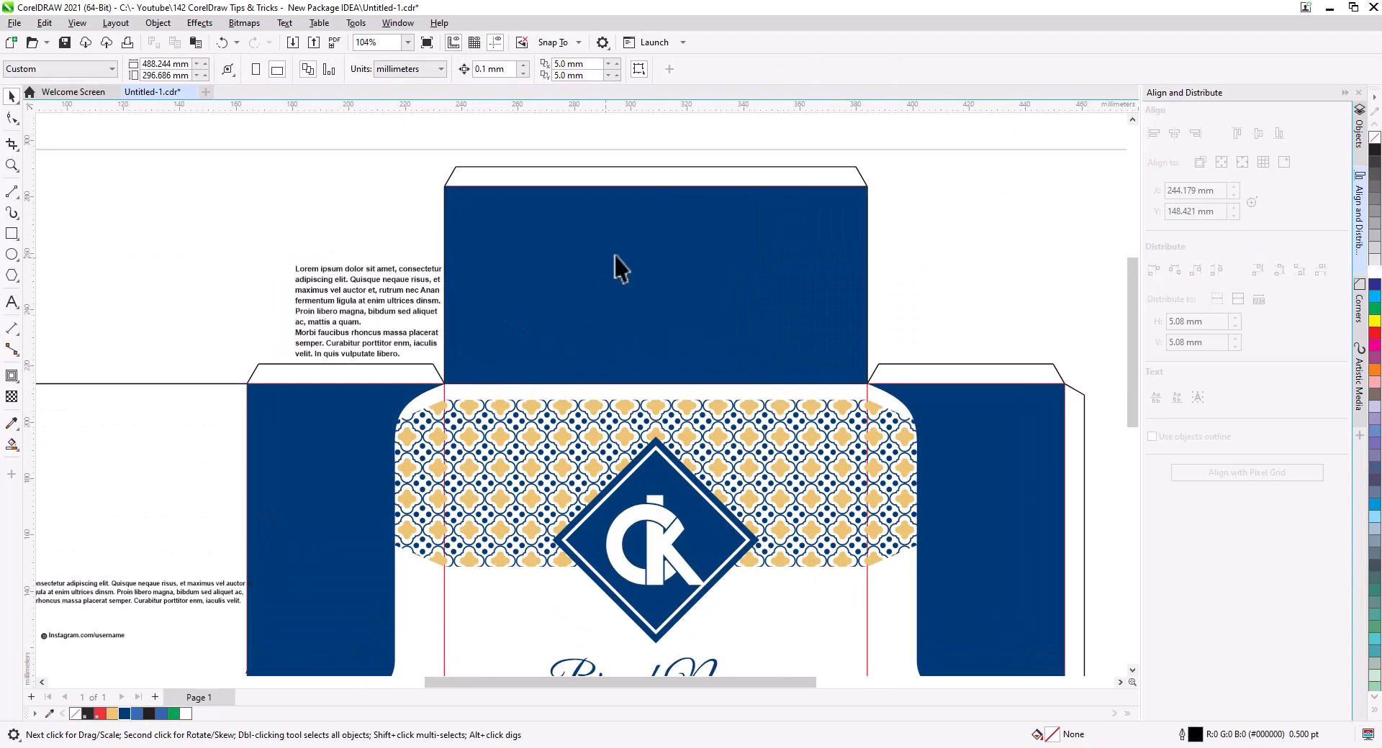
pyautogui.moveTo(241, 244); pyautogui.dragTo(473, 370)
pyautogui.click(269, 282)
pyautogui.moveTo(406, 291); pyautogui.dragTo(391, 238)
pyautogui.click(392, 237)
pyautogui.moveTo(433, 310); pyautogui.dragTo(254, 234)
pyautogui.moveTo(373, 301); pyautogui.dragTo(615, 312)
pyautogui.click(1374, 273)
pyautogui.click(1015, 278)
pyautogui.click(679, 324)
# Draw an upright rectangle beside the paragraph, center it vertically on the blue panel, fill it white and remove its outline.
pyautogui.click(11, 234)
pyautogui.moveTo(739, 216); pyautogui.dragTo(828, 358)
pyautogui.click(12, 97)
pyautogui.moveTo(736, 287); pyautogui.dragTo(712, 287)
pyautogui.keyDown('shift'); pyautogui.click(853, 270); pyautogui.keyUp('shift')
pyautogui.click(1258, 133)
pyautogui.click(986, 277)
pyautogui.click(827, 287)
pyautogui.click(1374, 272)
pyautogui.rightClick(1375, 138)
pyautogui.click(942, 292)
# Copy the white logo from the diamond into the white rectangle, color it PANTONE P 105-16 C and rotate it 180°.
pyautogui.click(712, 484)
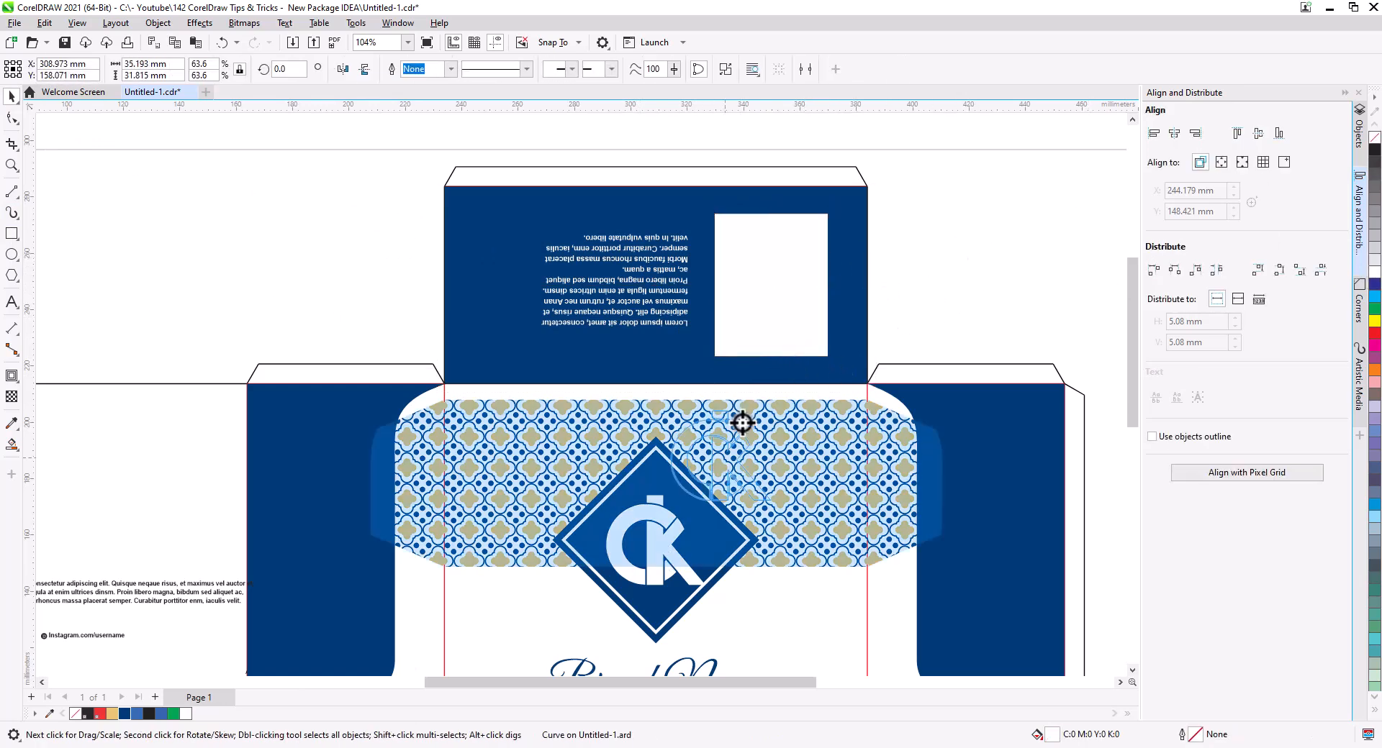
pyautogui.click(126, 715)
pyautogui.doubleClick(292, 69)
pyautogui.write('180')
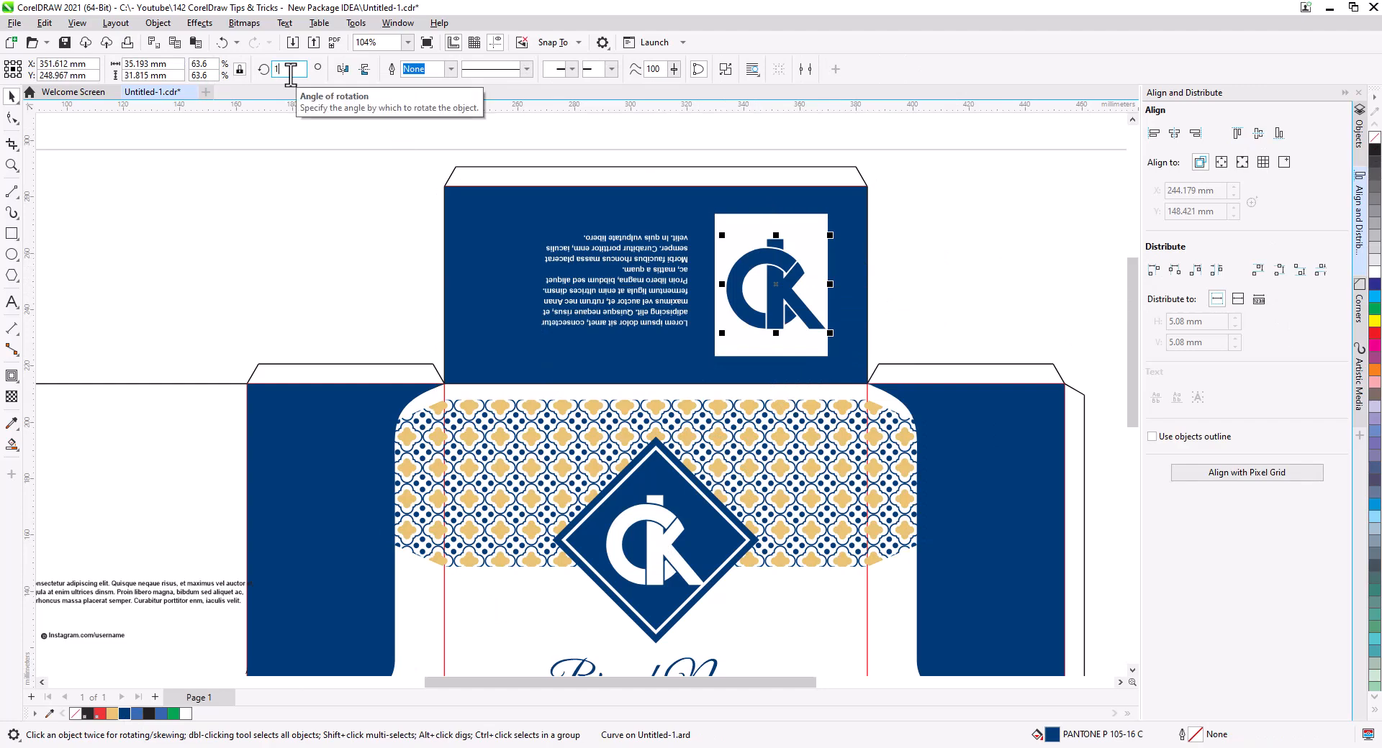
pyautogui.press('Return')
# Center the dark blue logo horizontally and vertically within the white rectangle.
pyautogui.keyDown('shift'); pyautogui.click(753, 327); pyautogui.keyUp('shift')
pyautogui.click(1174, 133)
pyautogui.click(1258, 133)
pyautogui.click(925, 262)
# Align the upside-down paragraph's vertical center with the white rectangle.
pyautogui.click(678, 309)
pyautogui.keyDown('shift'); pyautogui.click(726, 308); pyautogui.keyUp('shift')
pyautogui.click(1258, 134)
pyautogui.click(932, 262)
pyautogui.click(684, 317)
pyautogui.press('Escape')
# Copy the Brand Name text onto the left side panel, fill it with white and rotate it 270°.
pyautogui.scroll(-3, 657, 324)
pyautogui.scroll(4, 580, 348)
pyautogui.scroll(-3, 518, 374)
pyautogui.scroll(2, 365, 447)
pyautogui.moveTo(365, 448); pyautogui.dragTo(352, 444)
pyautogui.moveTo(739, 522); pyautogui.dragTo(443, 377)
pyautogui.rightClick(443, 377)
pyautogui.click(1374, 272)
pyautogui.doubleClick(288, 69)
pyautogui.write('270')
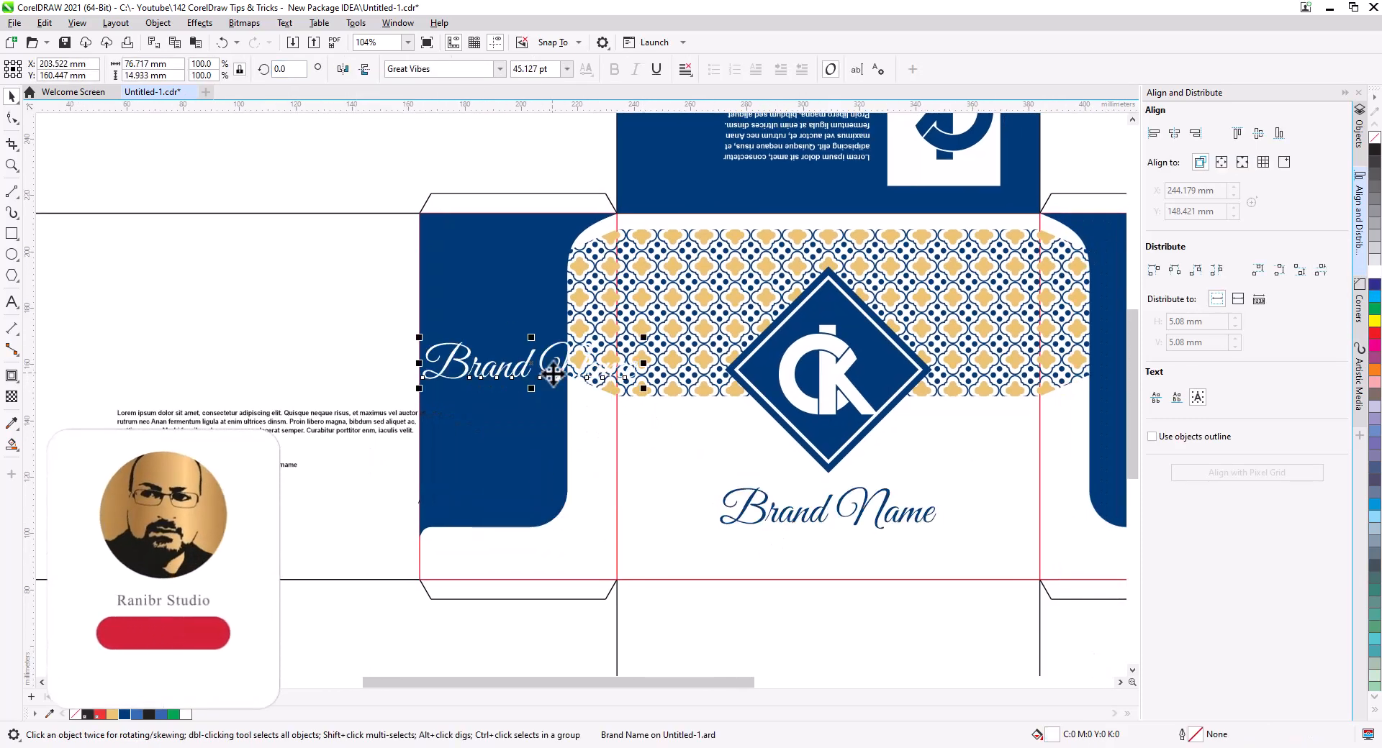
pyautogui.press('Return')
pyautogui.write('270')
pyautogui.press('Return')
# Move the rotated Brand Name onto the left blue shape and center it there vertically and horizontally.
pyautogui.moveTo(528, 377)
pyautogui.mouseDown()
pyautogui.moveTo(486, 375)
pyautogui.moveTo(487, 339)
pyautogui.mouseUp()
pyautogui.keyDown('shift'); pyautogui.click(544, 444); pyautogui.keyUp('shift')
pyautogui.click(1256, 135)
pyautogui.click(1174, 136)
pyautogui.press('Escape')
# Draw a helper rectangle across the left blue area, center the rotated Brand Name horizontally on it and delete the helper.
pyautogui.press('F6')
pyautogui.moveTo(567, 401); pyautogui.dragTo(419, 359)
pyautogui.press('space')
pyautogui.click(358, 162)
pyautogui.click(498, 300)
pyautogui.keyDown('shift'); pyautogui.click(529, 401); pyautogui.keyUp('shift')
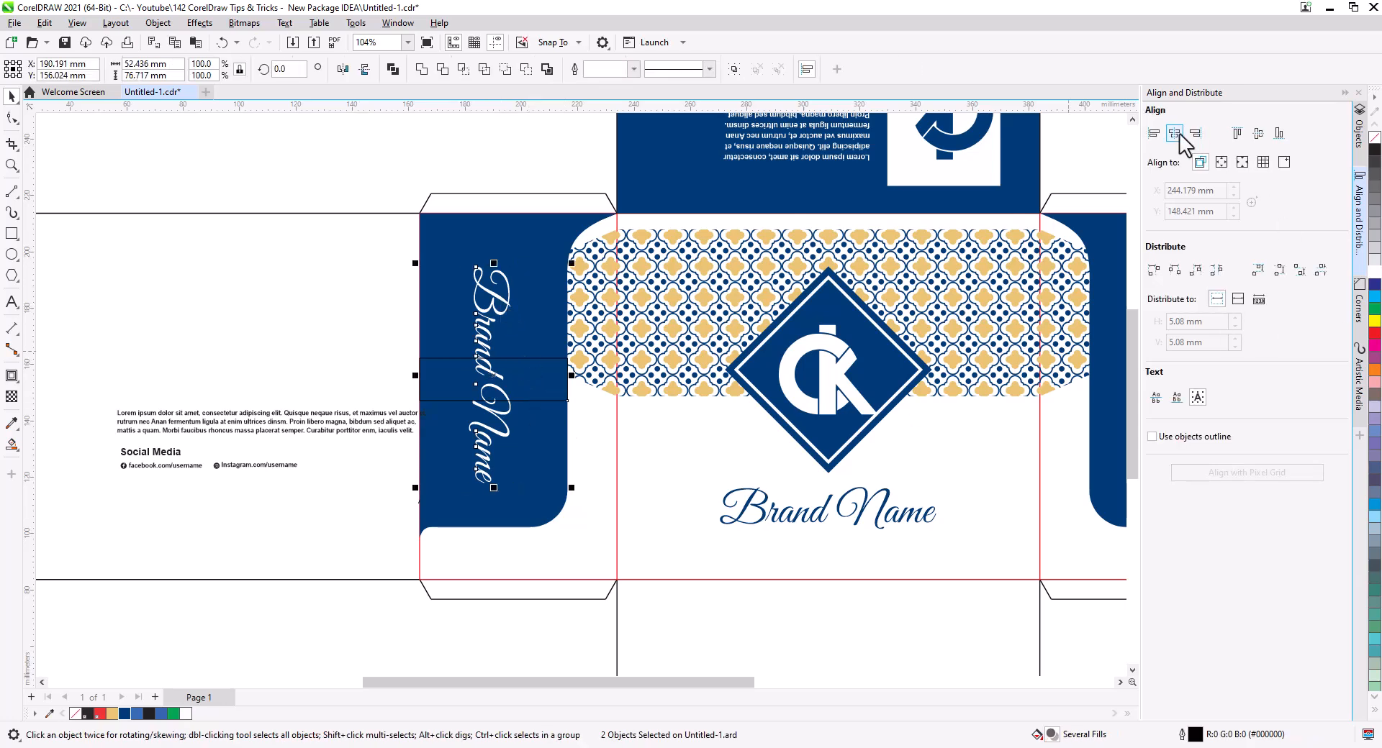
pyautogui.click(1175, 135)
pyautogui.press('Escape')
pyautogui.click(420, 374)
pyautogui.press('Delete')
# Move the paragraph with the Social Media heading and account lines to the right side panel and group them.
pyautogui.scroll(-1, 317, 308)
pyautogui.moveTo(154, 219); pyautogui.dragTo(347, 409)
pyautogui.press('Escape')
pyautogui.moveTo(349, 531); pyautogui.dragTo(928, 335)
pyautogui.hotkey('ctrl', 'g')
pyautogui.scroll(2, 991, 392)
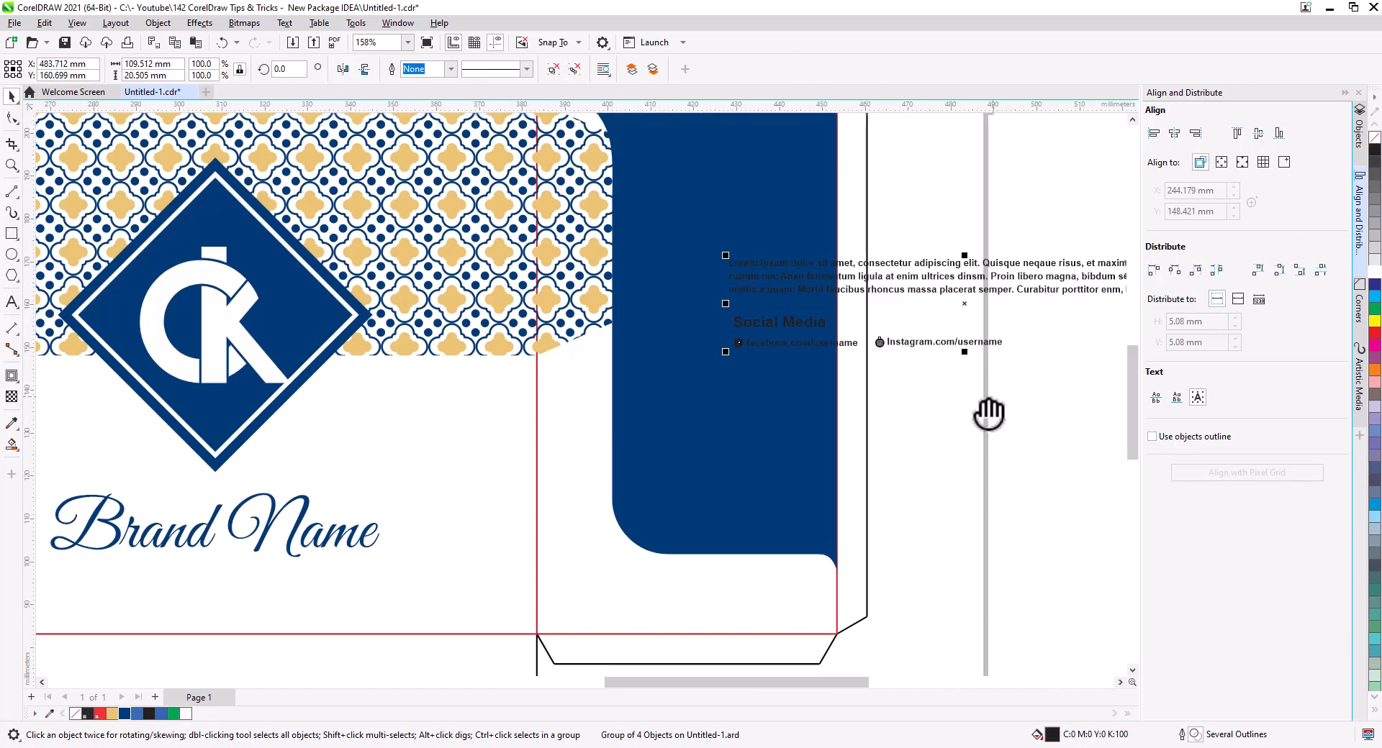
# Rotate the text group 90°, fill it with white and position it along the outer edge of the right blue shape.
pyautogui.moveTo(991, 391); pyautogui.dragTo(873, 459)
pyautogui.click(780, 360)
pyautogui.moveTo(607, 422); pyautogui.dragTo(654, 413)
pyautogui.moveTo(615, 140); pyautogui.dragTo(620, 149)
pyautogui.click(1375, 272)
pyautogui.click(865, 431)
pyautogui.scroll(1, 813, 482)
pyautogui.moveTo(806, 496); pyautogui.dragTo(835, 487)
pyautogui.click(701, 567)
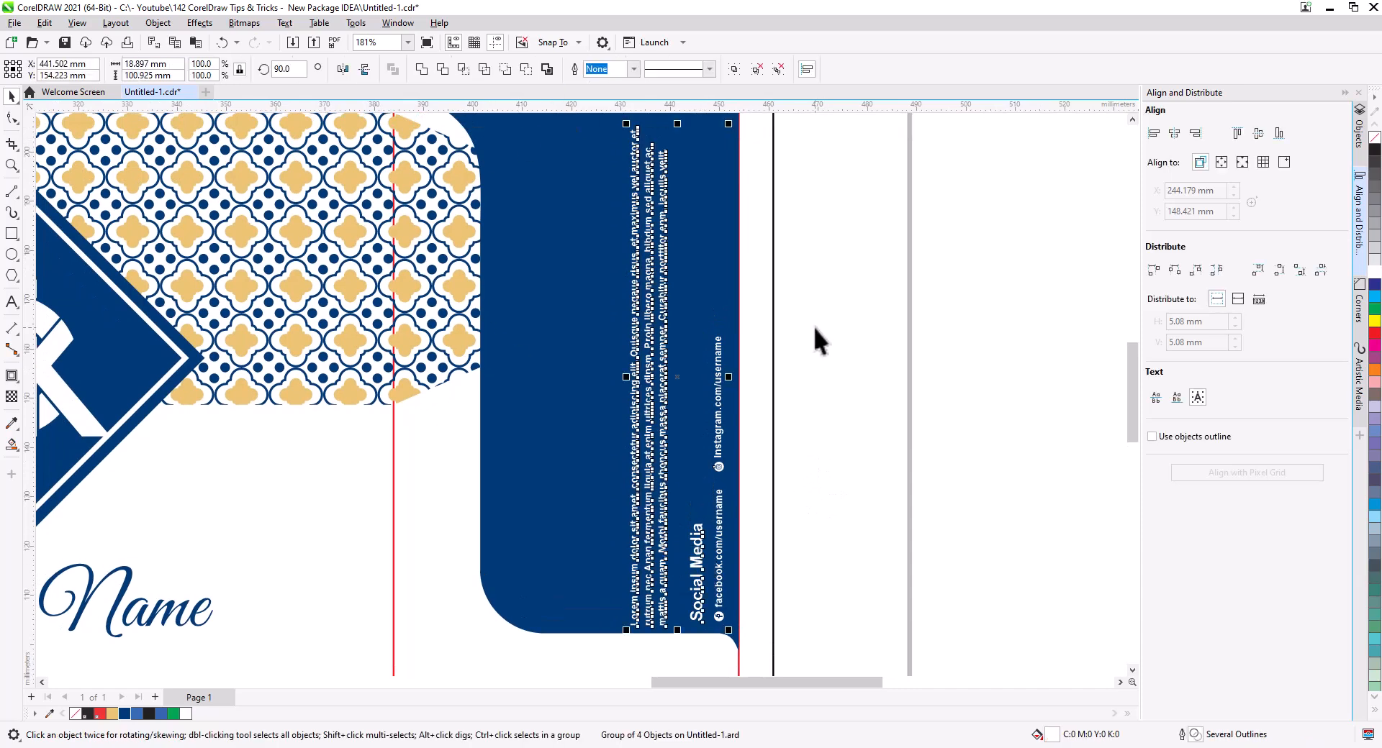
pyautogui.click(799, 311)
# Draw a tall helper rectangle over the right blue shape and center the Social Media heading and account lines vertically on it.
pyautogui.scroll(-2, 800, 312)
pyautogui.moveTo(800, 313); pyautogui.dragTo(762, 307)
pyautogui.click(14, 232)
pyautogui.moveTo(598, 136); pyautogui.dragTo(651, 551)
pyautogui.click(11, 97)
pyautogui.click(684, 506)
pyautogui.keyDown('shift'); pyautogui.click(650, 489); pyautogui.keyUp('shift')
pyautogui.click(1258, 133)
pyautogui.click(701, 436)
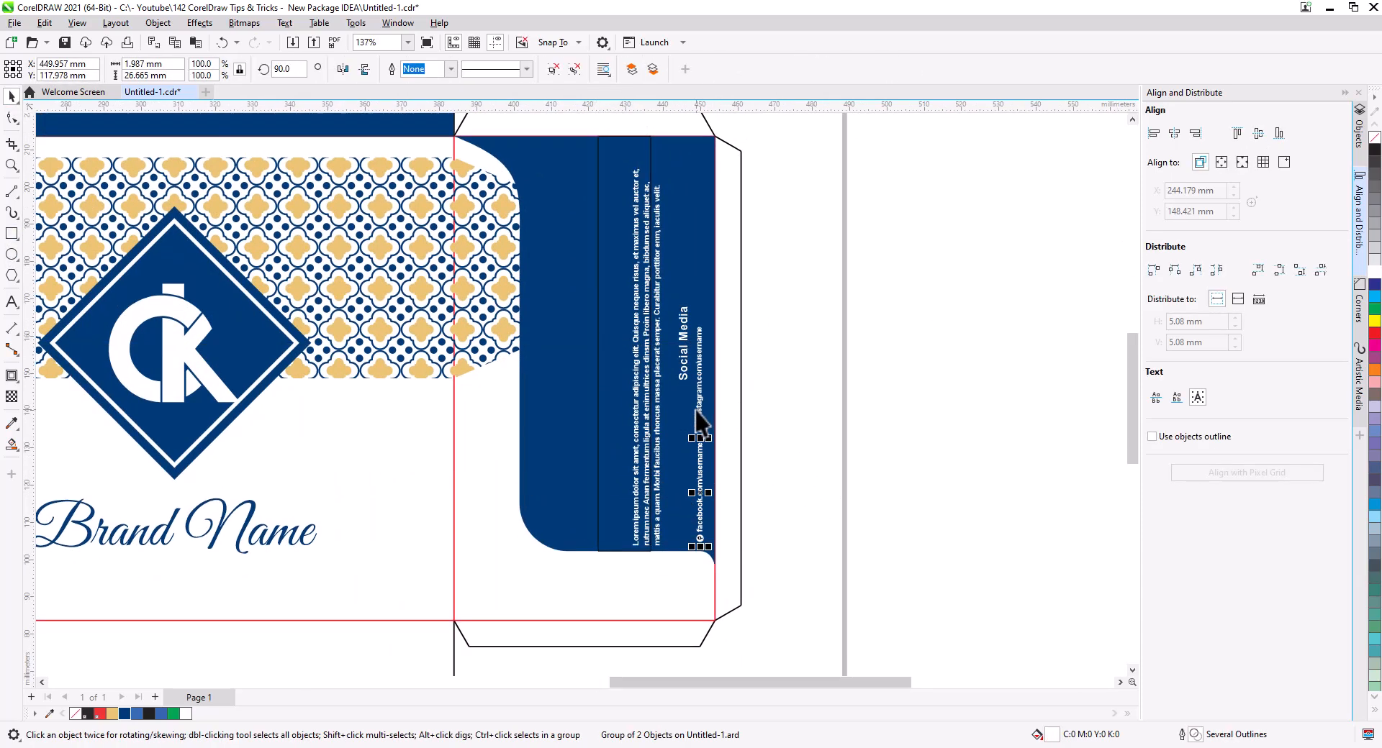
pyautogui.keyDown('shift'); pyautogui.click(689, 338); pyautogui.keyUp('shift')
pyautogui.click(1258, 133)
# Center the rotated paragraph vertically on the helper rectangle and delete the helper.
pyautogui.click(657, 388)
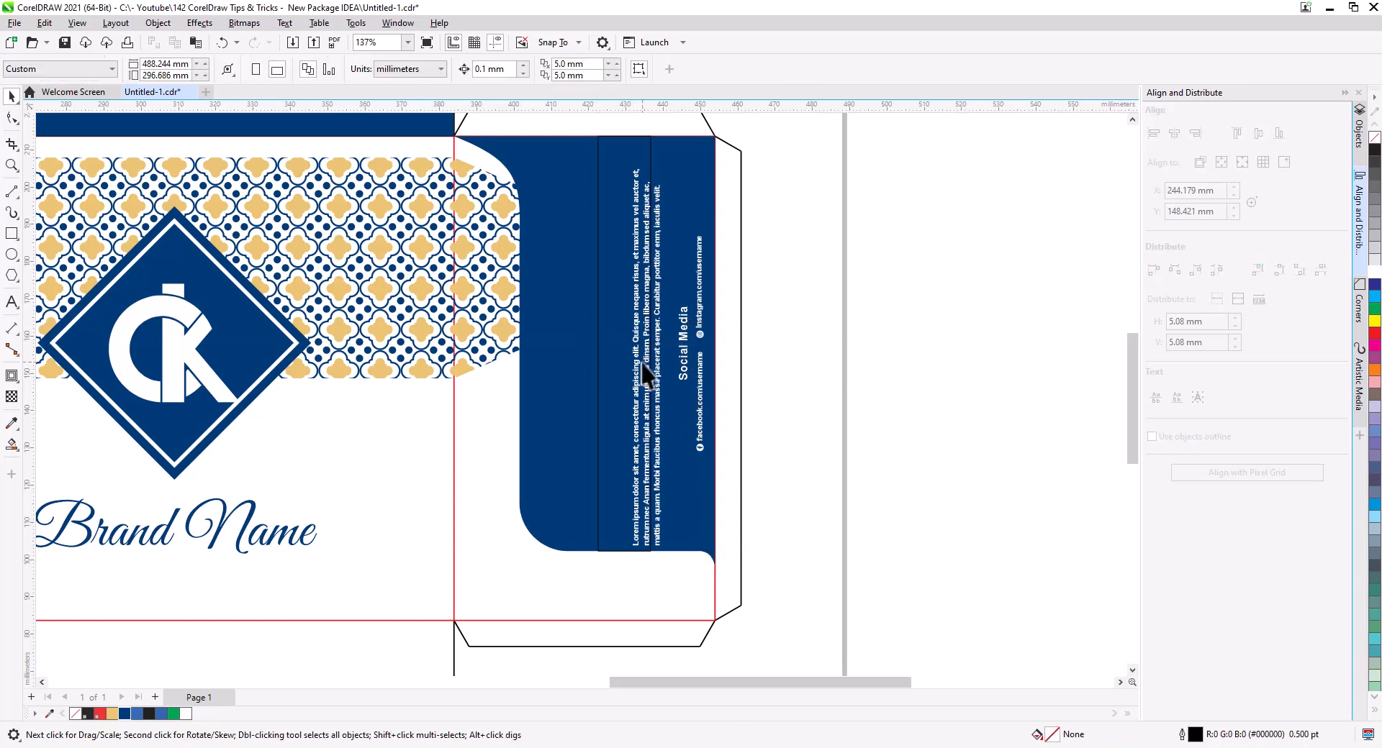
pyautogui.keyDown('shift'); pyautogui.click(598, 368); pyautogui.keyUp('shift')
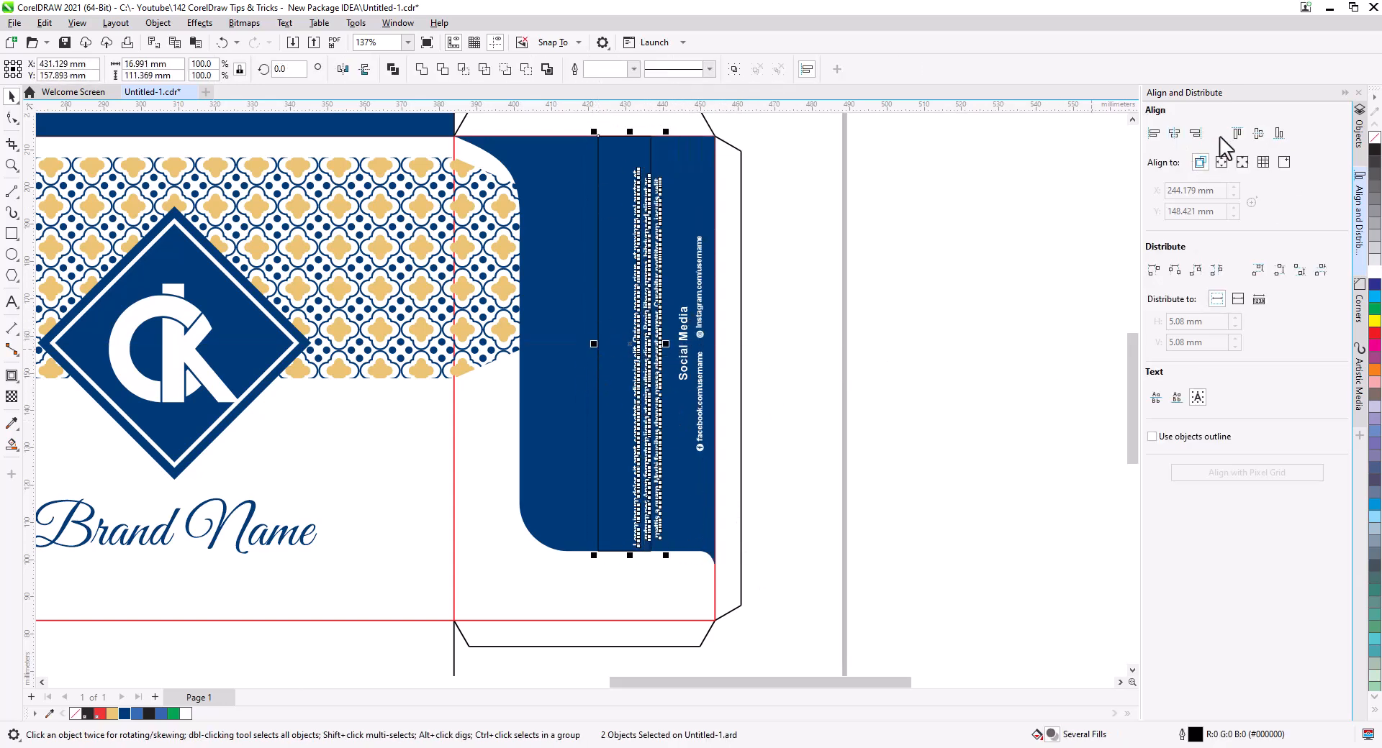
pyautogui.click(1258, 133)
pyautogui.click(828, 468)
pyautogui.click(597, 487)
pyautogui.press('Delete')
# Move the Social Media heading and account lines slightly closer to the rotated paragraph.
pyautogui.click(700, 389)
pyautogui.keyDown('shift'); pyautogui.click(686, 373); pyautogui.keyUp('shift')
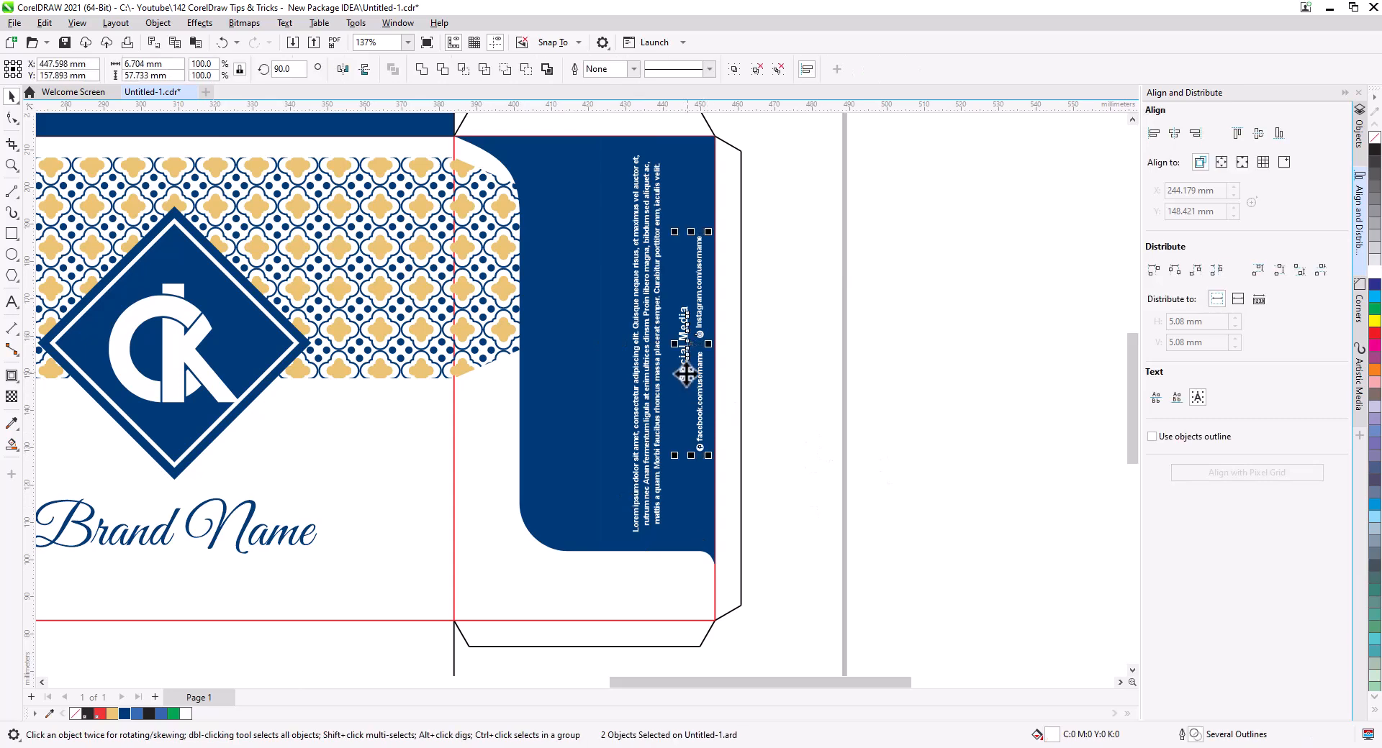
pyautogui.scroll(-2, 715, 381)
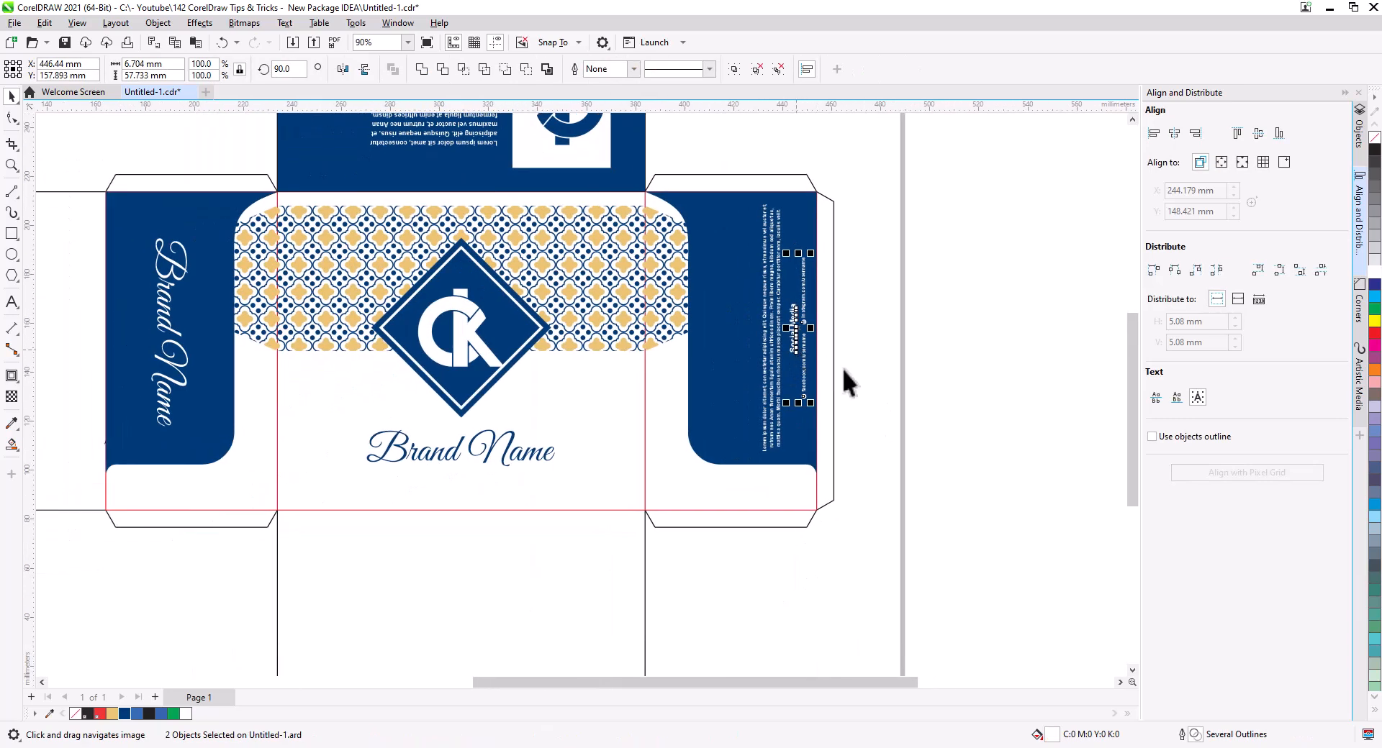
pyautogui.click(898, 386)
# Copy the complete diamond logo onto the panel below the front, reduced to about 53.2 mm wide, and center it vertically there.
pyautogui.scroll(-3, 856, 579)
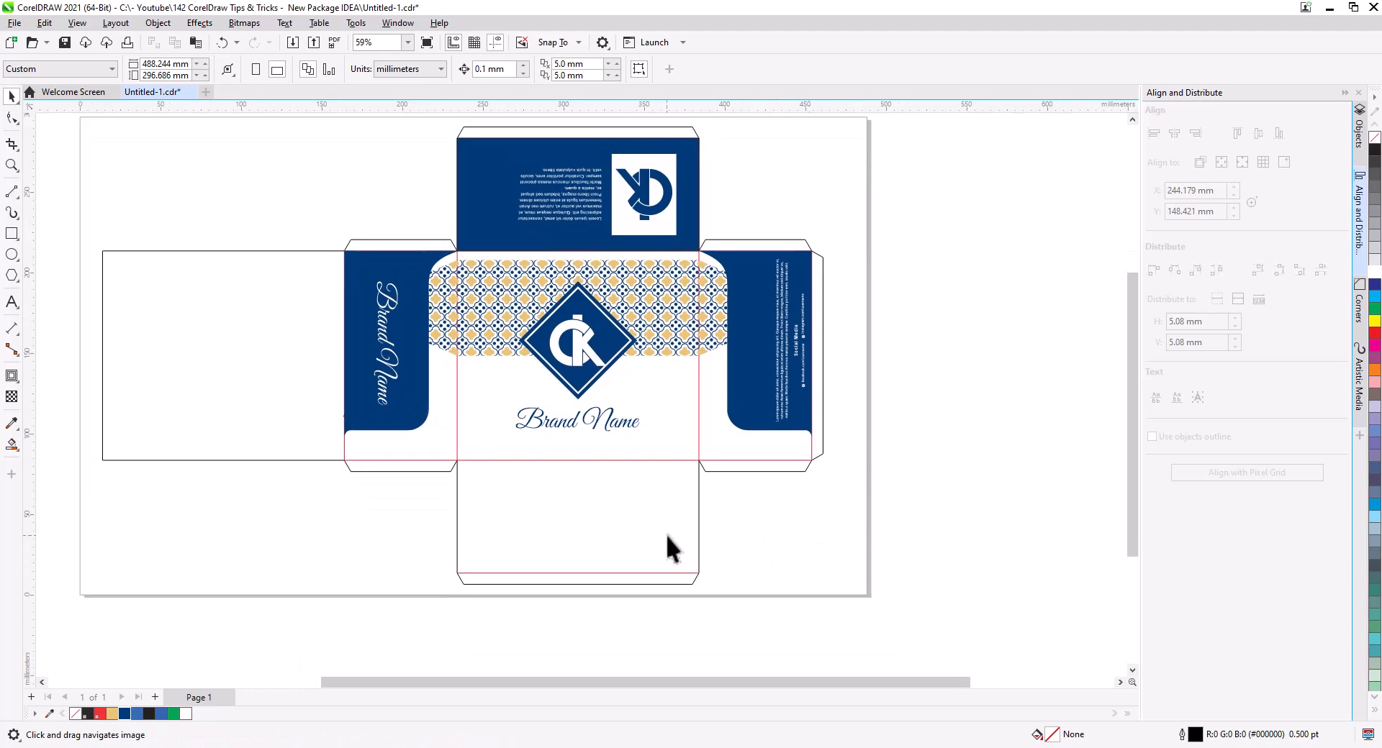
pyautogui.scroll(2, 582, 363)
pyautogui.click(636, 362)
pyautogui.keyDown('shift'); pyautogui.click(623, 365); pyautogui.keyUp('shift')
pyautogui.keyDown('shift'); pyautogui.click(599, 363); pyautogui.keyUp('shift')
pyautogui.moveTo(597, 381); pyautogui.dragTo(670, 251)
pyautogui.moveTo(670, 253); pyautogui.dragTo(672, 508)
pyautogui.click(710, 534)
pyautogui.keyDown('shift'); pyautogui.click(814, 506); pyautogui.keyUp('shift')
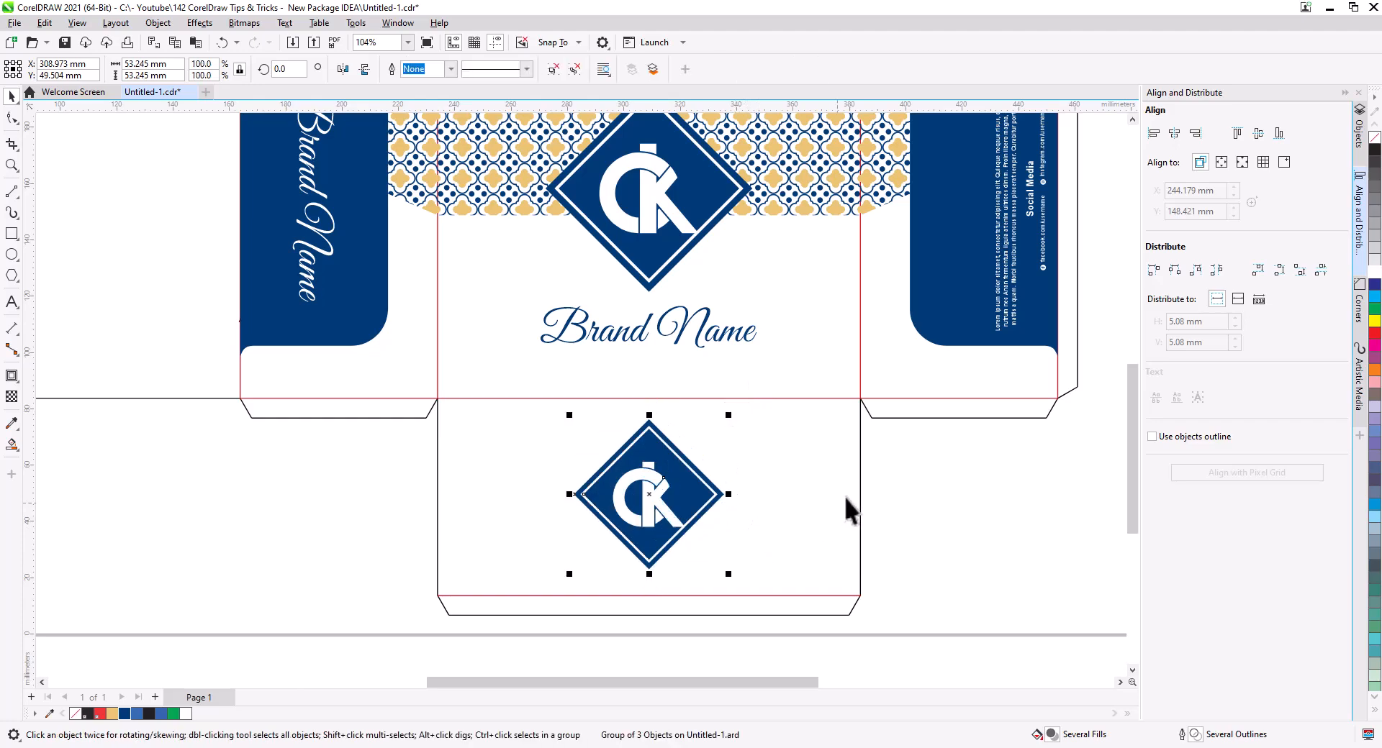
pyautogui.click(1256, 134)
pyautogui.click(761, 524)
# Scale the diamond logo on the lower panel down slightly about its center.
pyautogui.click(696, 512)
pyautogui.moveTo(727, 578); pyautogui.dragTo(714, 564)
pyautogui.click(746, 513)
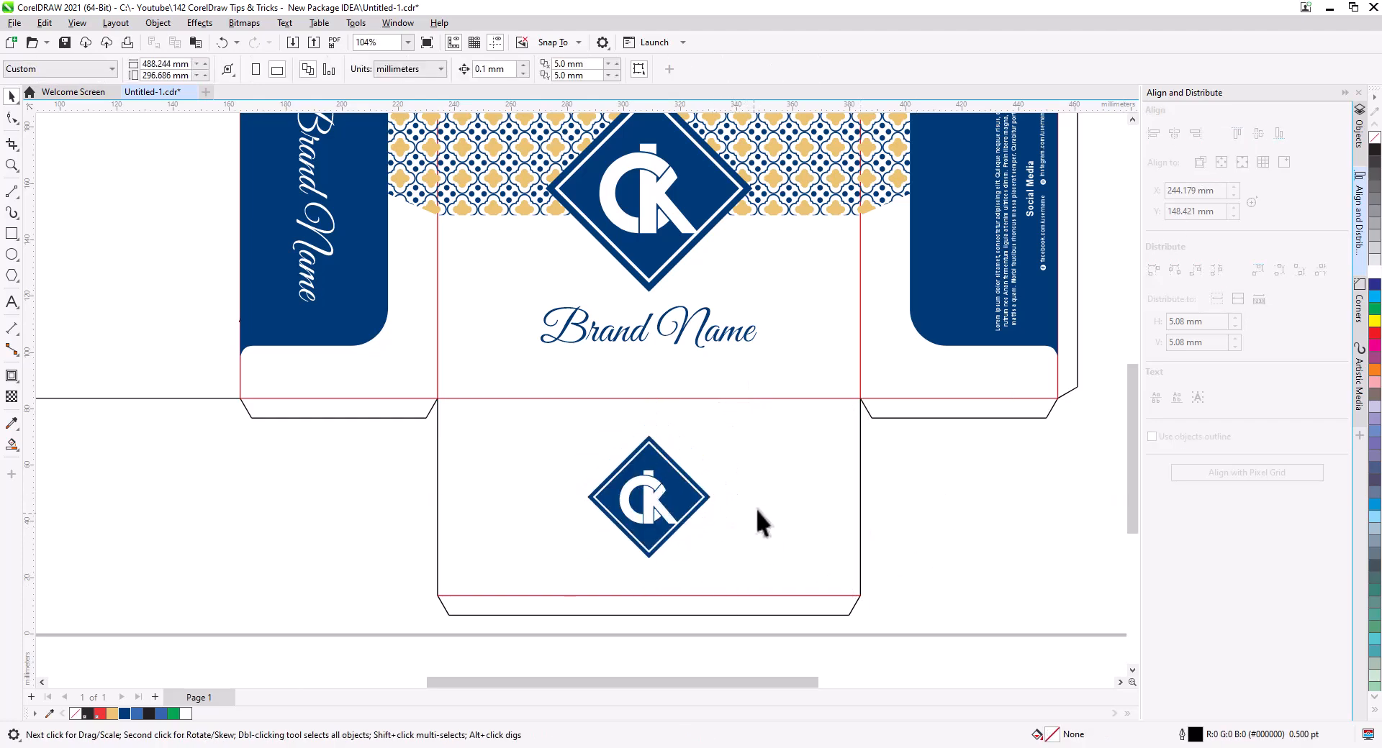
pyautogui.scroll(-2, 747, 515)
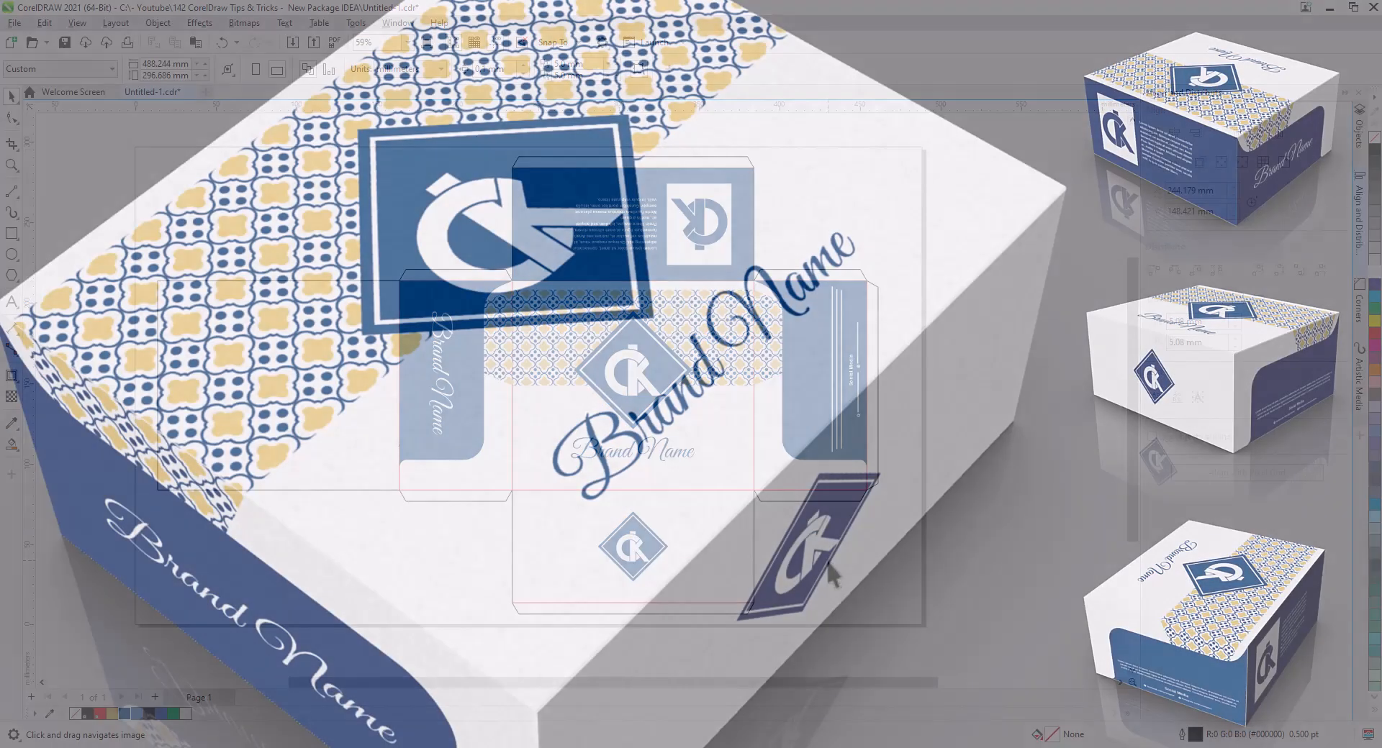